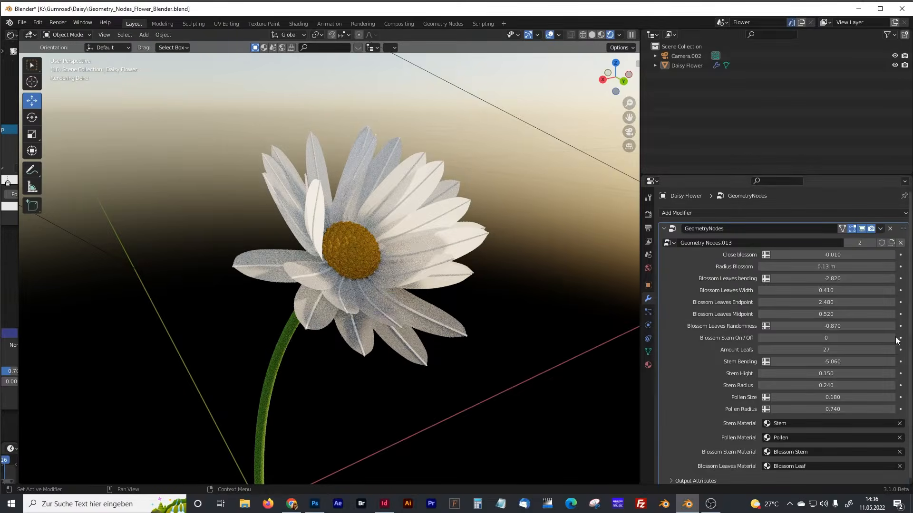
Set the daisy's Stem Bending to -5.470 and Stem Radius to 0.150, and adjust its Pollen Size in the GeometryNodes modifier
left_click_drag(835, 362, 826, 361)
mouse_move(452, 297)
middle_mouse_down()
mouse_move(375, 296)
mouse_move(466, 287)
middle_mouse_up()
mouse_move(826, 386)
left_mouse_down()
mouse_move(836, 386)
mouse_move(821, 385)
left_mouse_up()
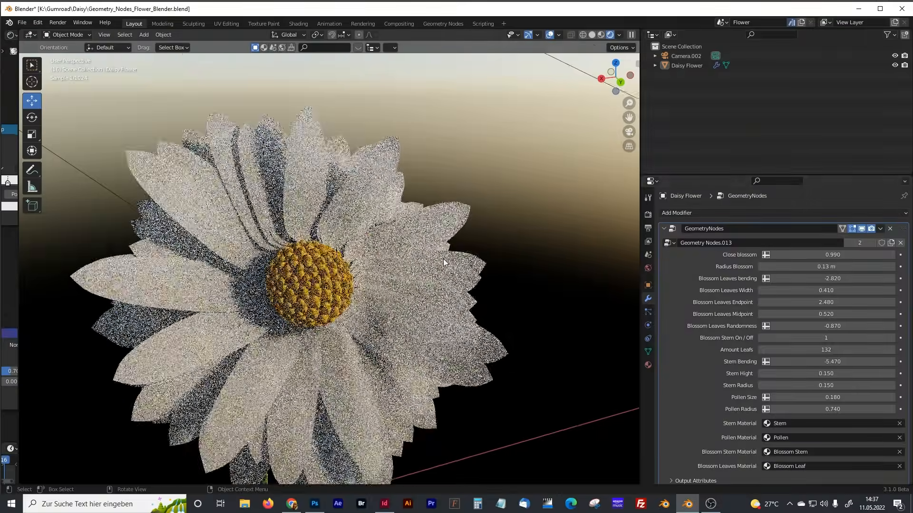
scroll(443, 262, "up", 2)
mouse_move(832, 398)
left_mouse_down()
mouse_move(819, 398)
mouse_move(854, 409)
left_mouse_up()
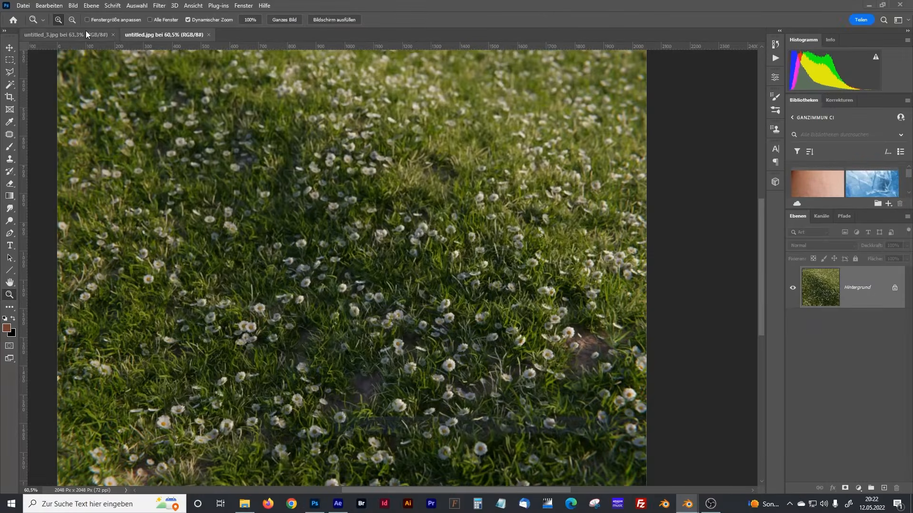
Examine the rendered daisy images untitled_3.jpg and untitled.jpg in Photoshop, including a closer look at the meadow
left_click(85, 32)
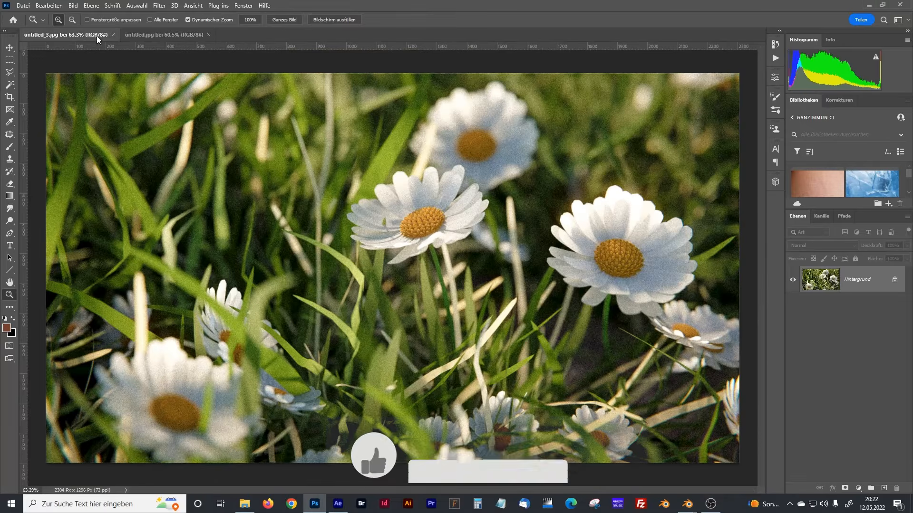
left_click(161, 33)
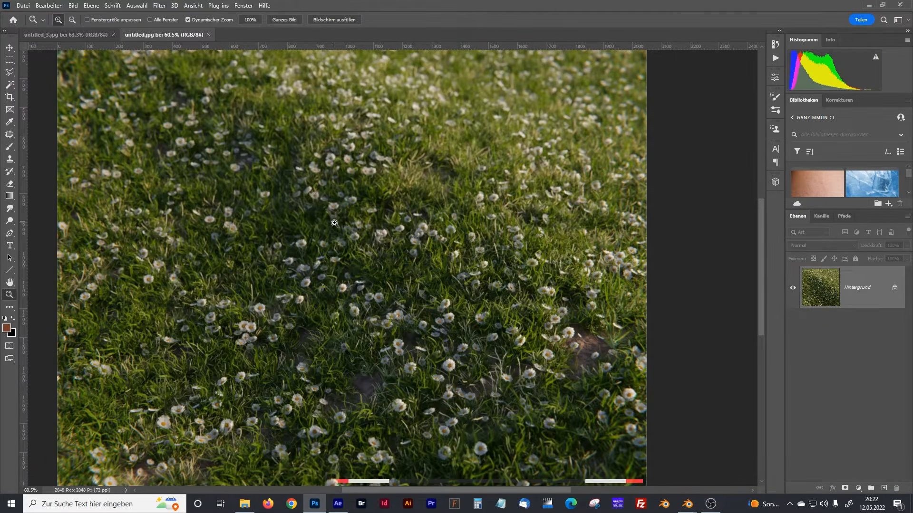
mouse_move(263, 243)
left_mouse_down()
mouse_move(309, 268)
mouse_move(275, 243)
left_mouse_up()
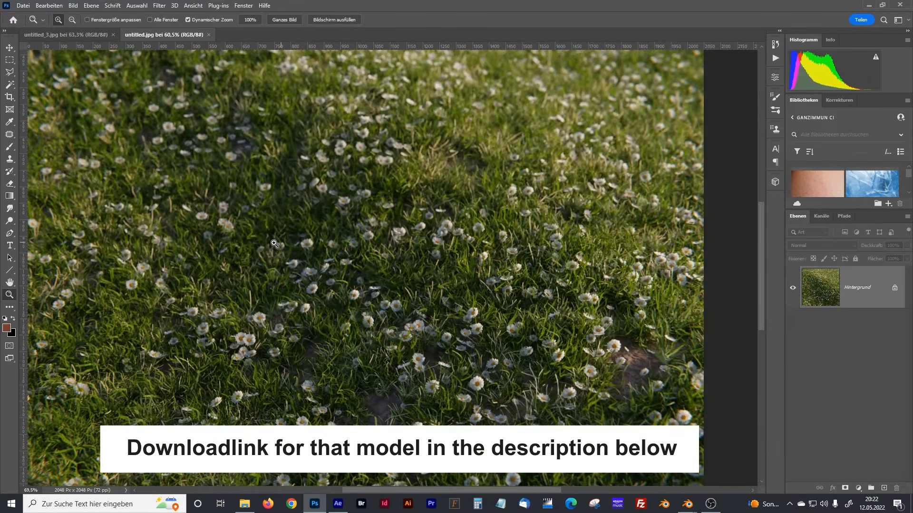
left_click(84, 33)
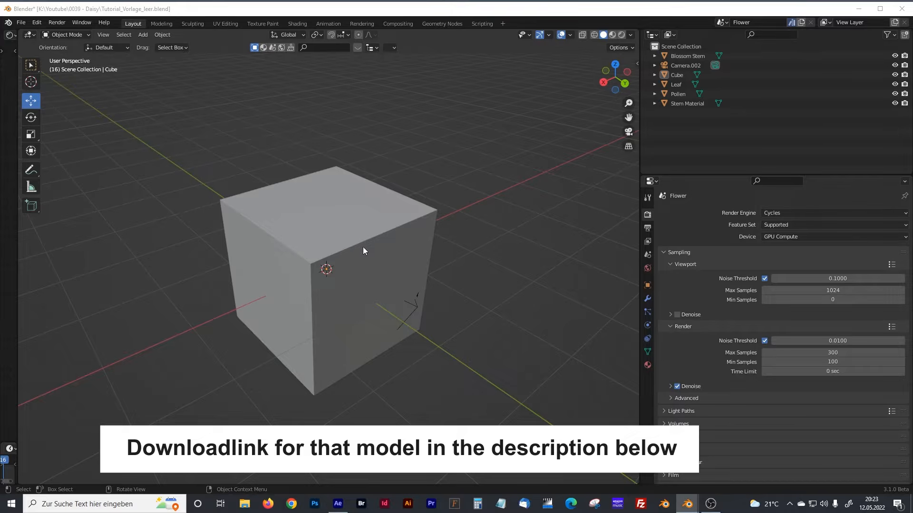
Select the cube in the 3D viewport
left_click(363, 208)
left_click(394, 98)
left_click(333, 173)
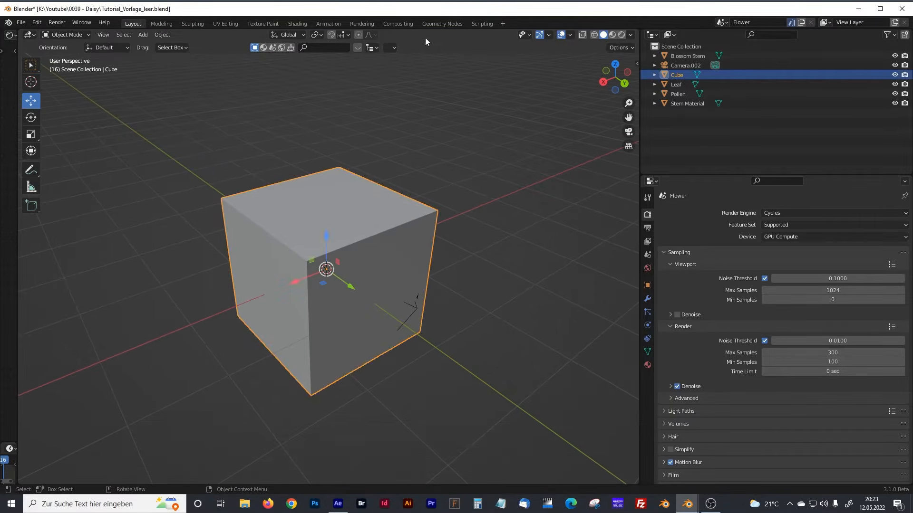
Switch to the Geometry Nodes workspace, making the node editor wider and the material node area below the viewport smaller
left_click(432, 24)
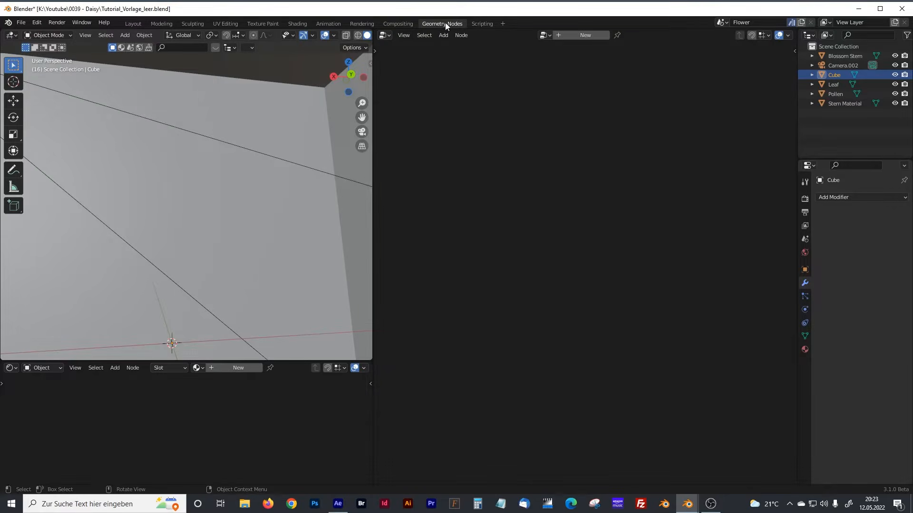
left_click_drag(374, 85, 263, 86)
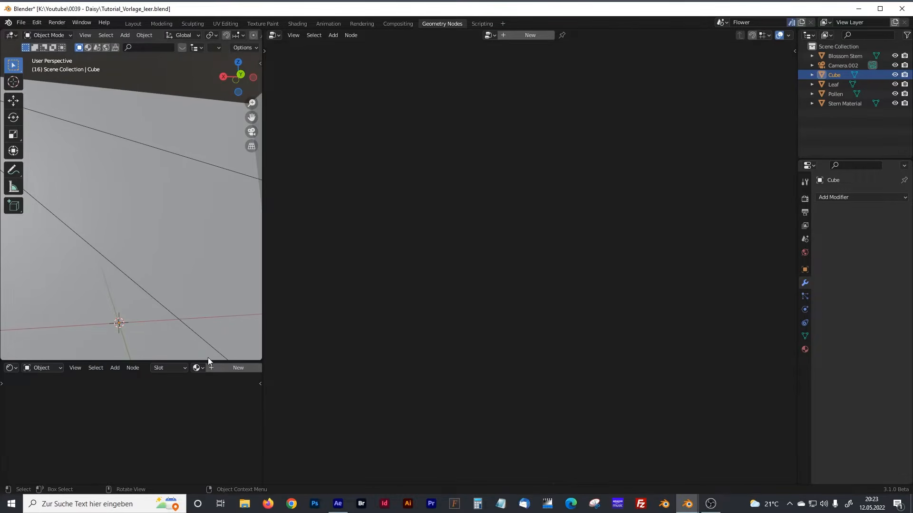
left_click_drag(208, 360, 209, 400)
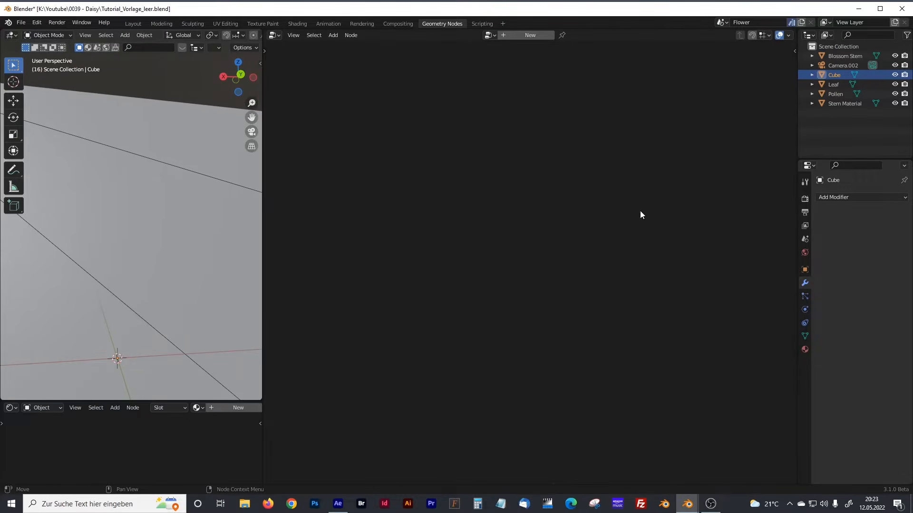
Create a geometry node tree on the cube, cut the Group Input to Group Output link and space the two nodes apart
left_click(531, 36)
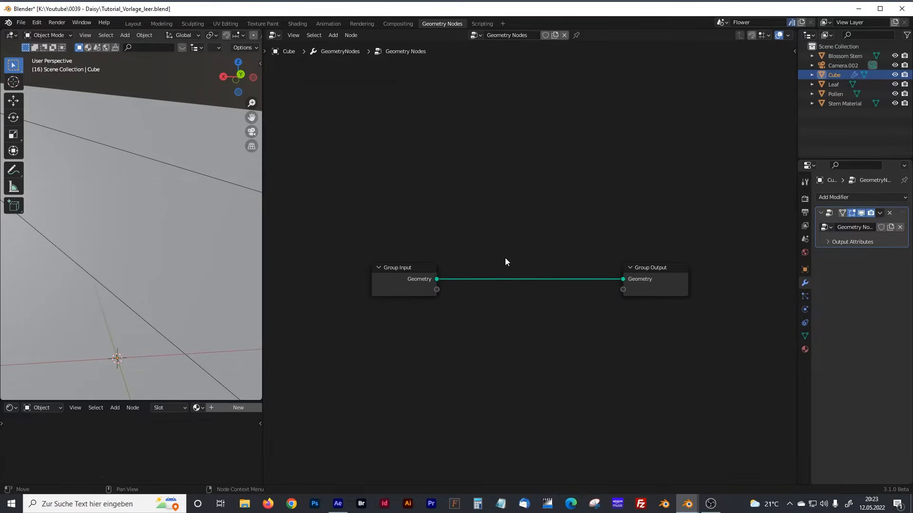
right_click_drag(507, 249, 524, 347, "ctrl")
left_click_drag(424, 270, 351, 260)
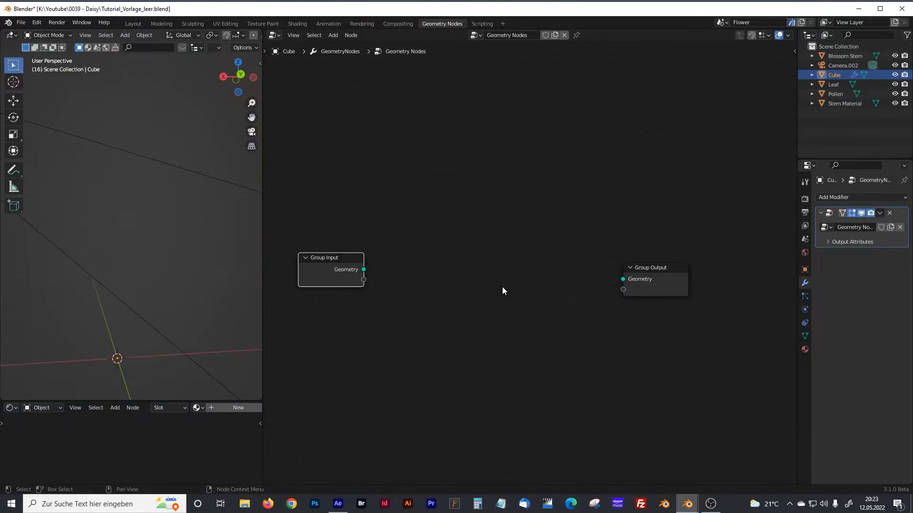
middle_click_drag(502, 290, 478, 309)
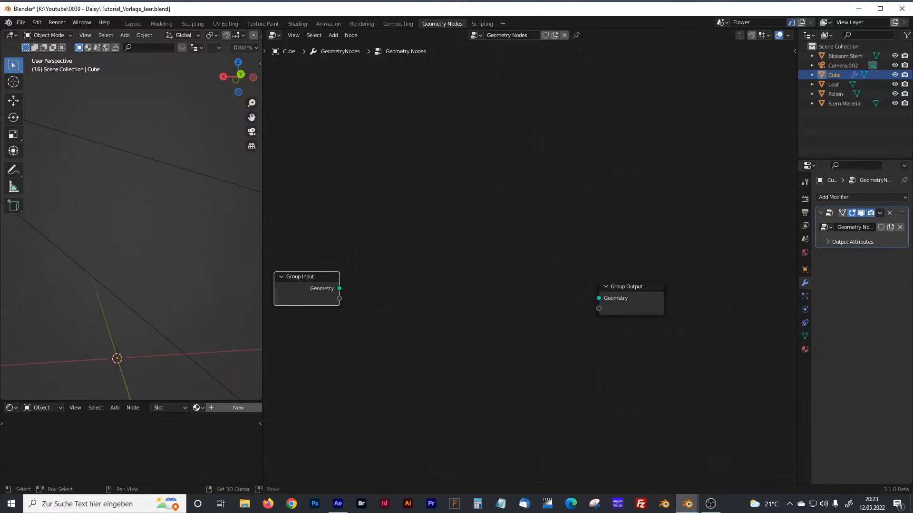
left_click_drag(610, 291, 669, 280)
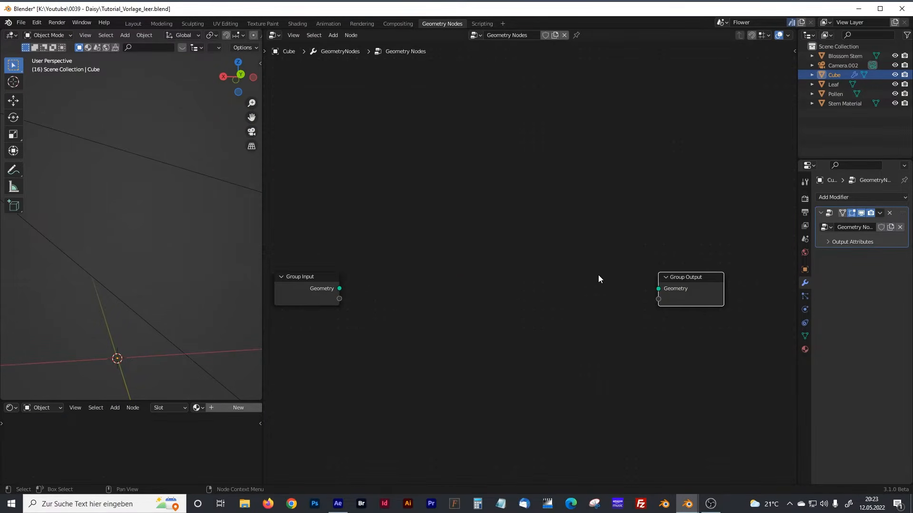
Add a Quadratic Bezier node between the Group Input and Group Output nodes
left_click(552, 287)
key("shift+a")
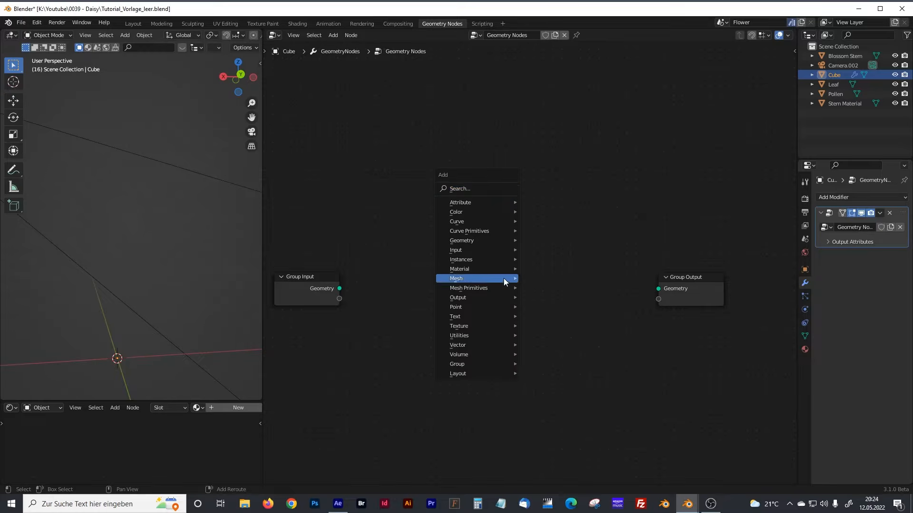
left_click(473, 190)
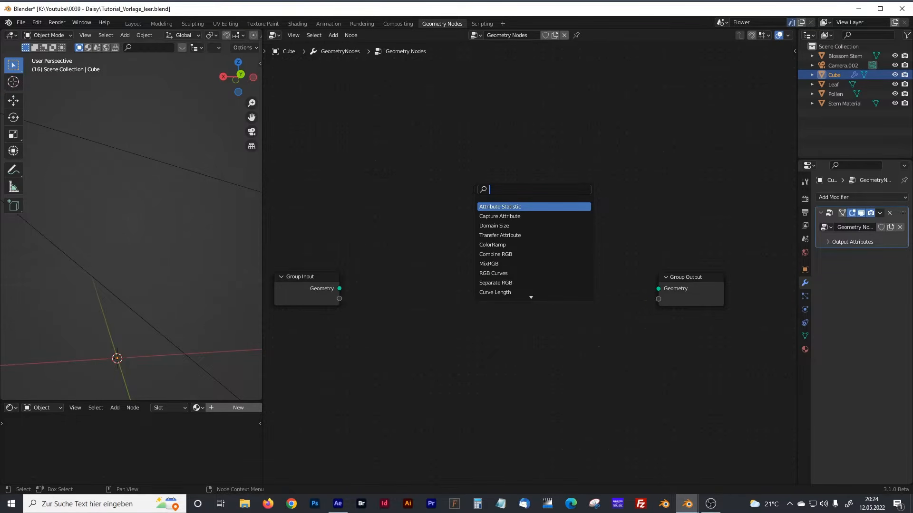
type("q")
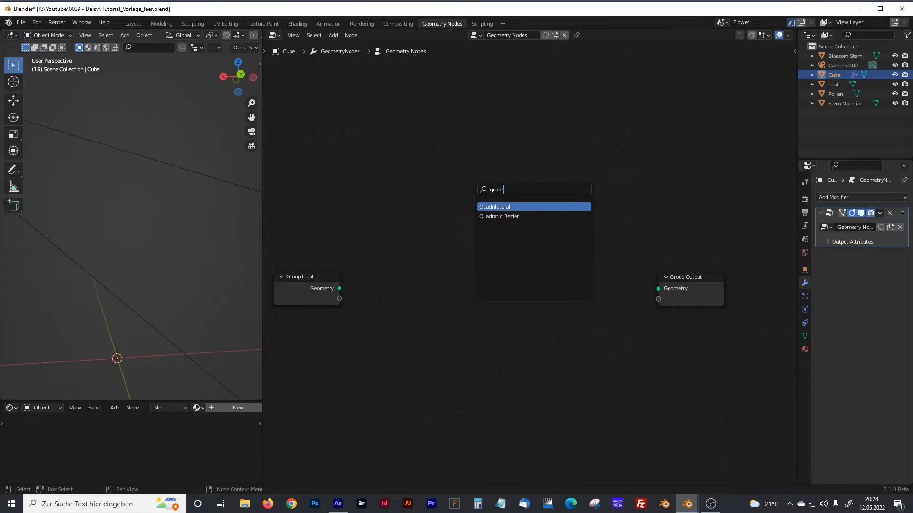
type("uadr")
left_click(499, 216)
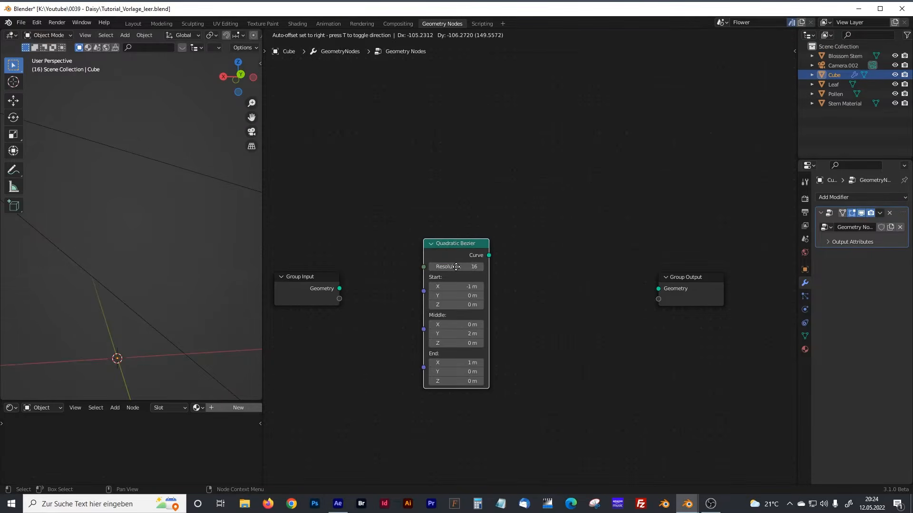
left_click(463, 273)
Set the Quadratic Bezier node's Resolution to 10
scroll(507, 283, "up", 1)
double_click(476, 268)
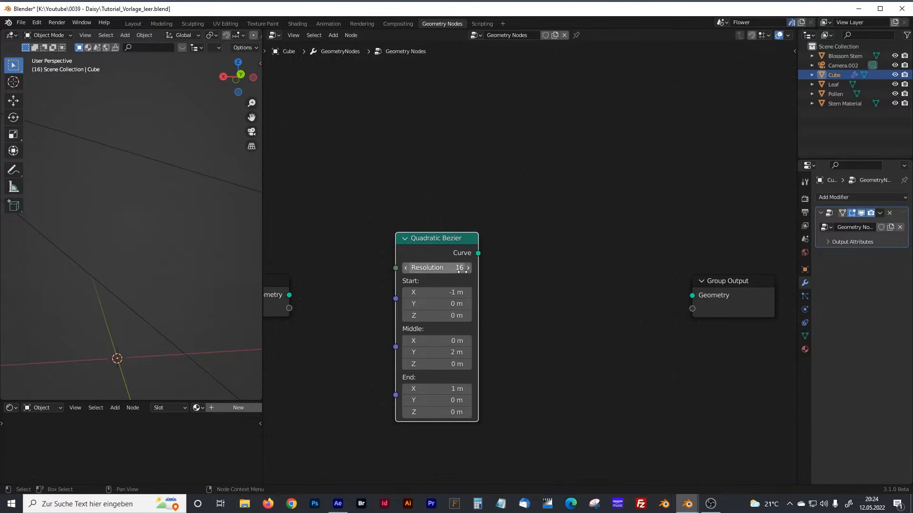
type("1")
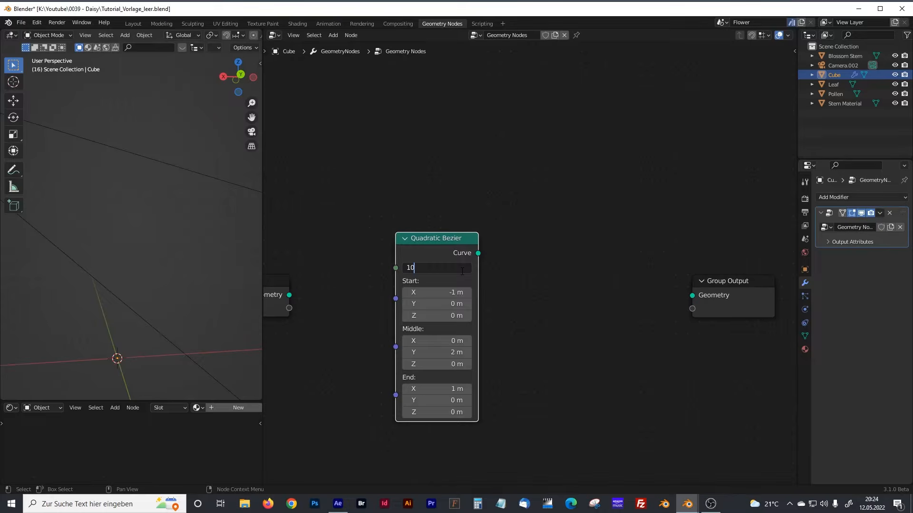
type("0")
key("Return")
left_click_drag(437, 234, 456, 188)
left_click(454, 246)
key("Return")
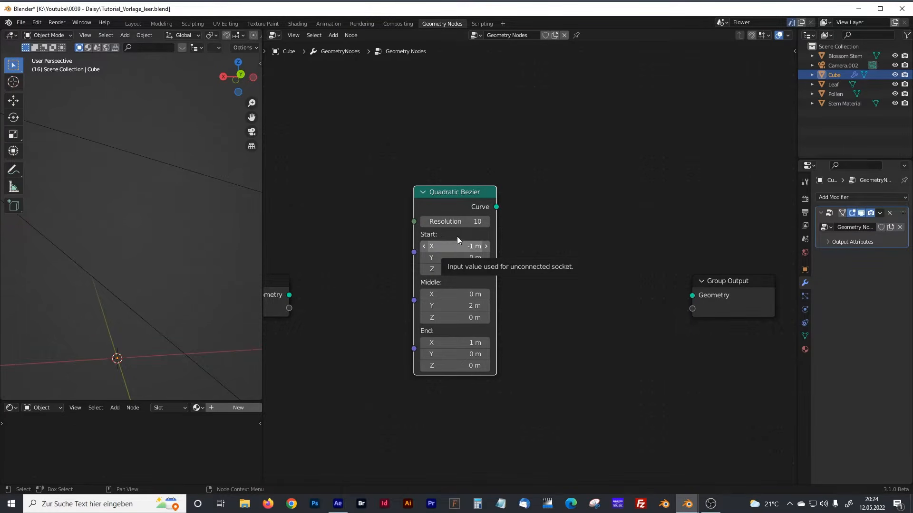
left_click_drag(456, 191, 454, 197)
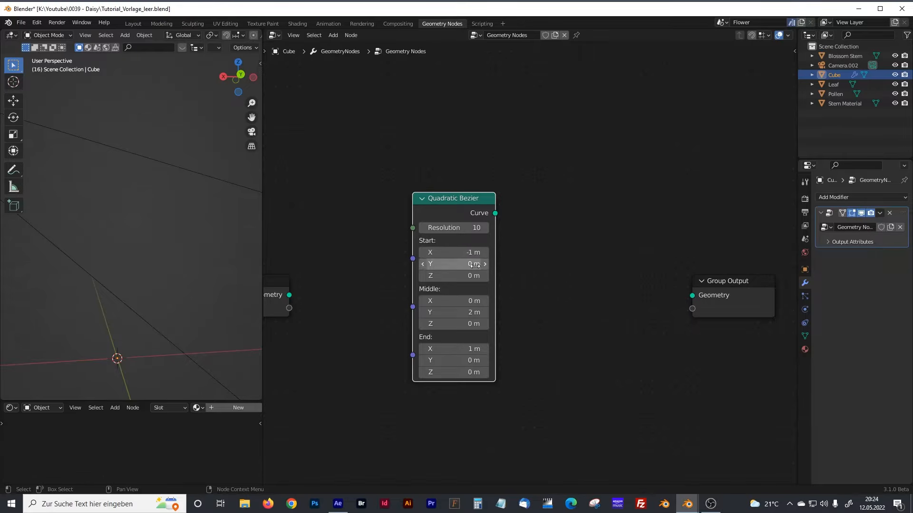
left_click_drag(472, 252, 458, 210)
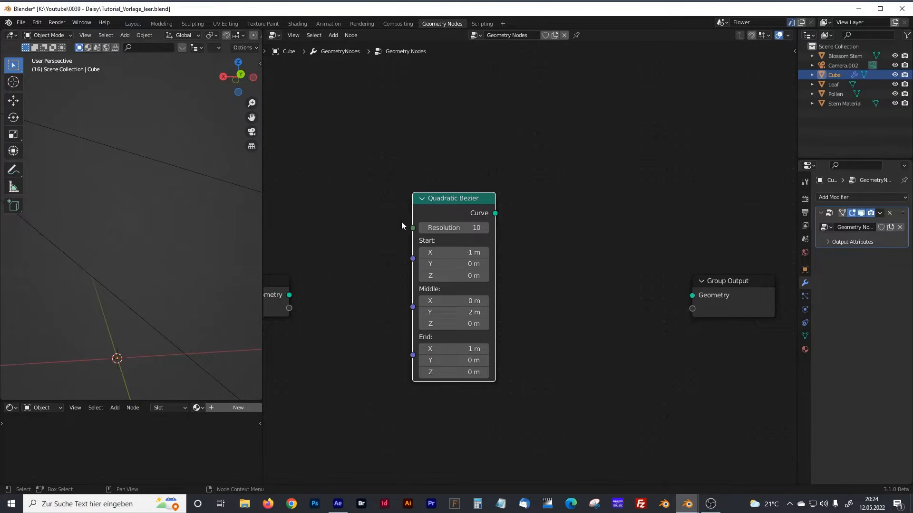
left_click_drag(435, 201, 432, 213)
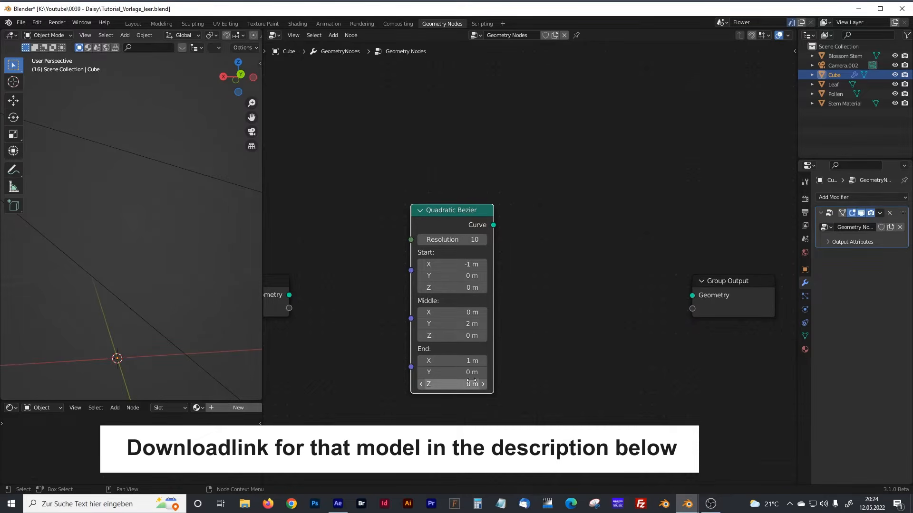
left_click_drag(461, 224, 468, 221)
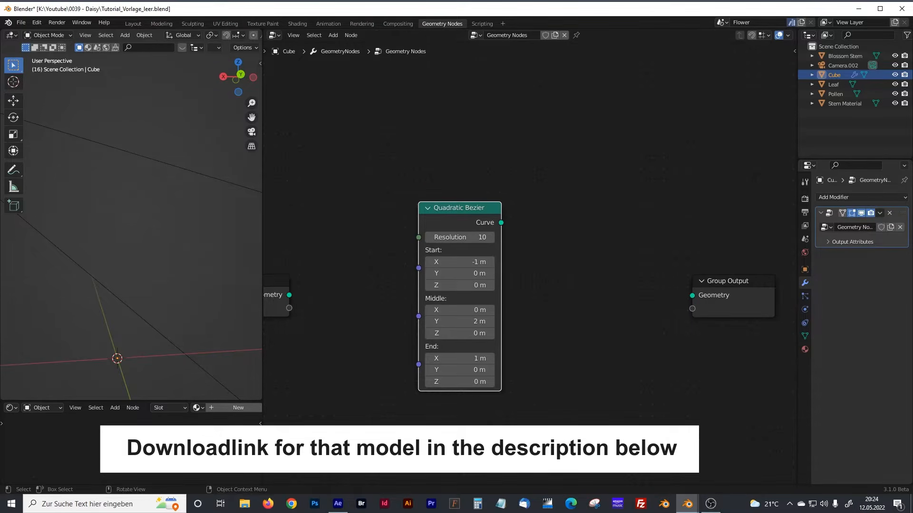
Set the Quadratic Bezier's Start point to X 2 m and Y -0.3 m
left_click(481, 262)
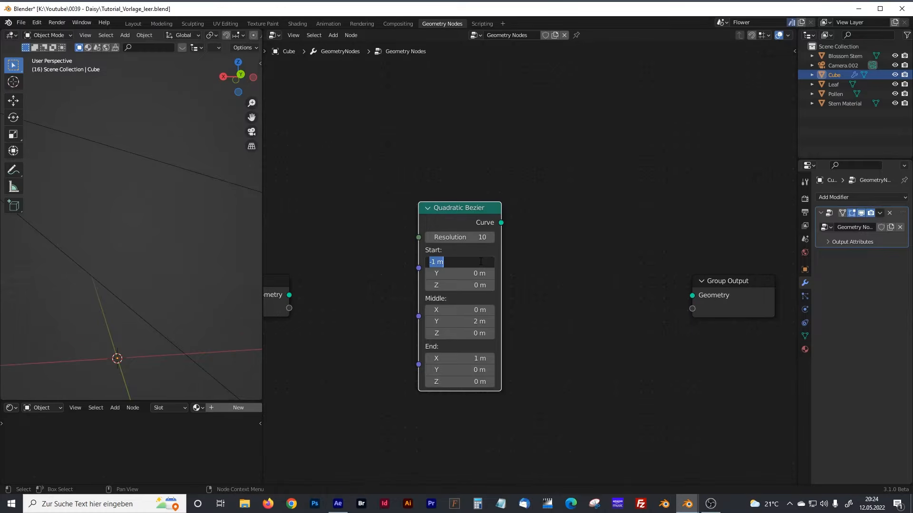
type("2")
key("Return")
left_click(482, 273)
type("-")
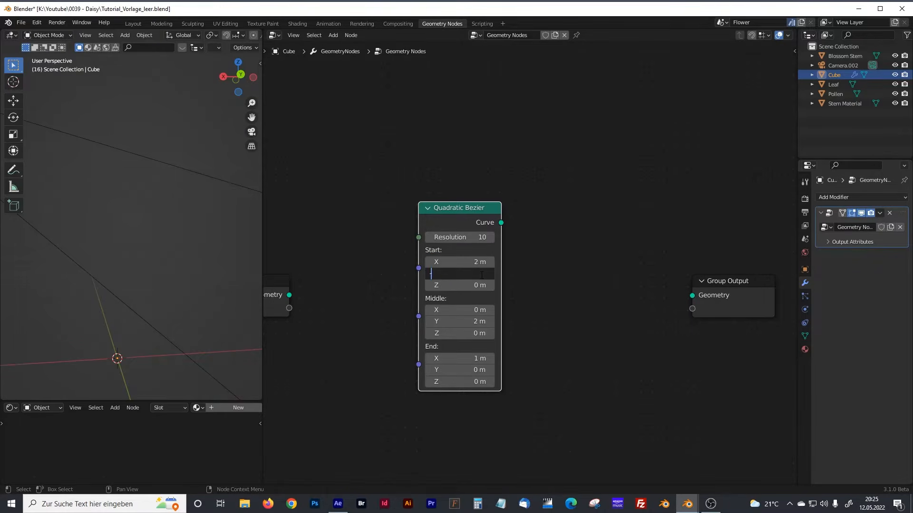
type("0.3")
key("Return")
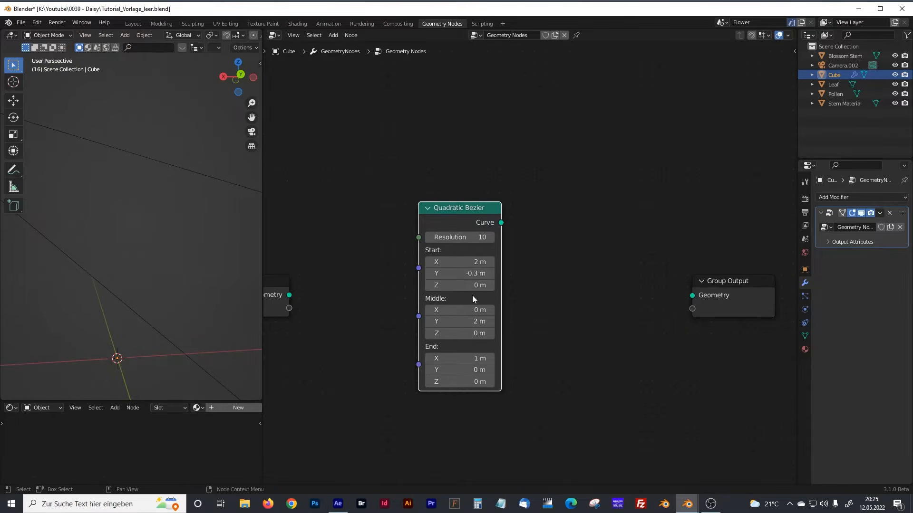
Set the Quadratic Bezier's Middle point to X 1 m, Y -0.2 m and Z -0.4 m
left_click(475, 310)
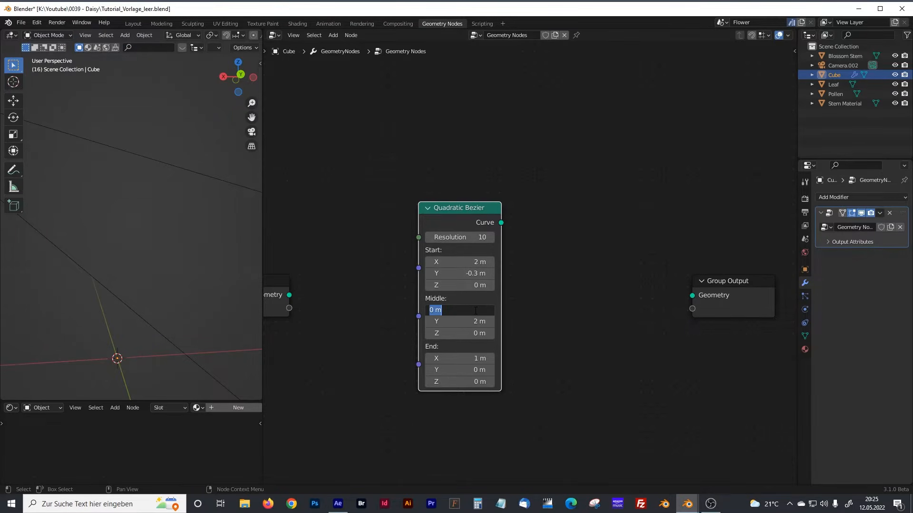
type("1")
key("Return")
left_click(470, 321)
type("-0.2")
key("Return")
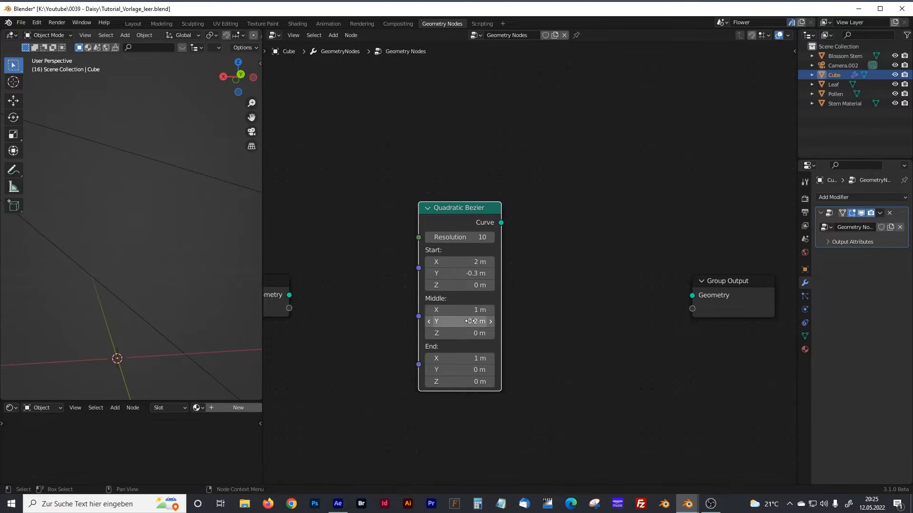
left_click(474, 334)
type("-")
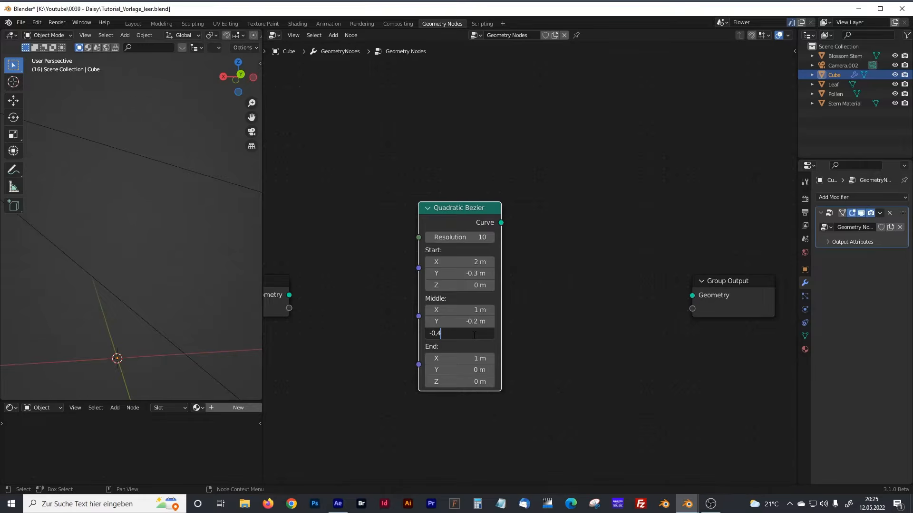
type("0.4")
key("Return")
Set the X coordinate of the Quadratic Bezier's End point to 0 m
left_click(472, 361)
type("0")
key("Return")
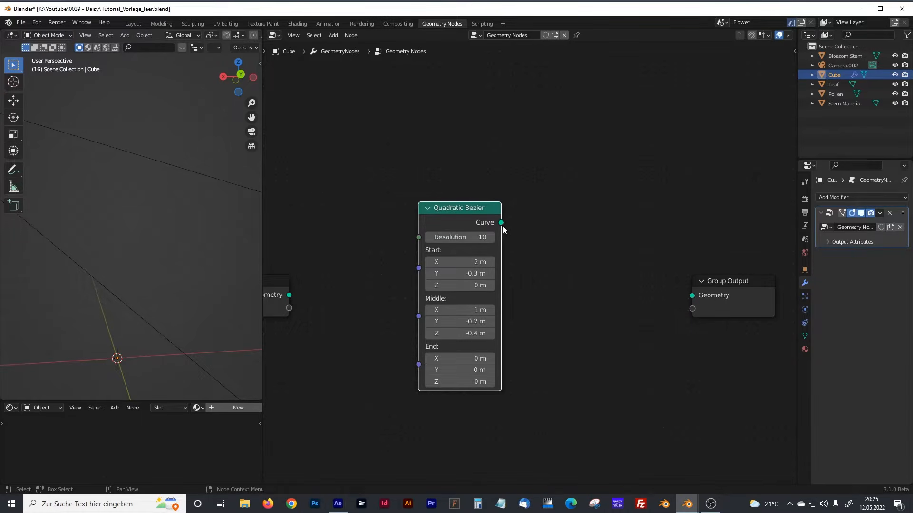
Connect the Quadratic Bezier's Curve output to the Group Output's Geometry input and select the Pollen plane in the viewport
left_click_drag(476, 211, 461, 238)
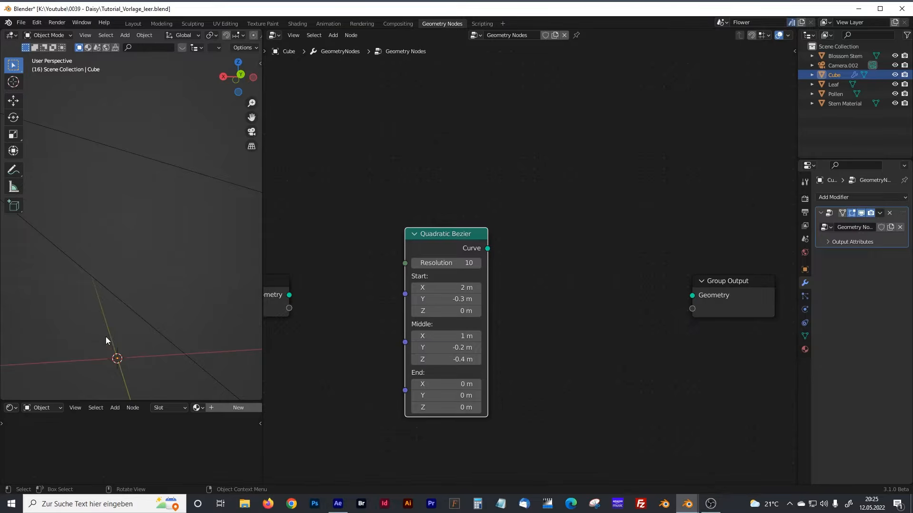
left_click_drag(487, 248, 692, 295)
middle_click_drag(170, 342, 163, 284)
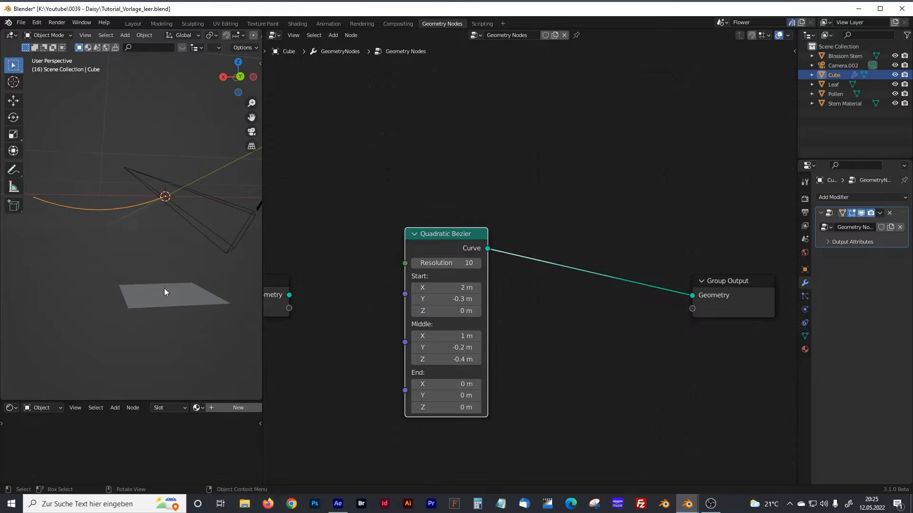
left_click(164, 288)
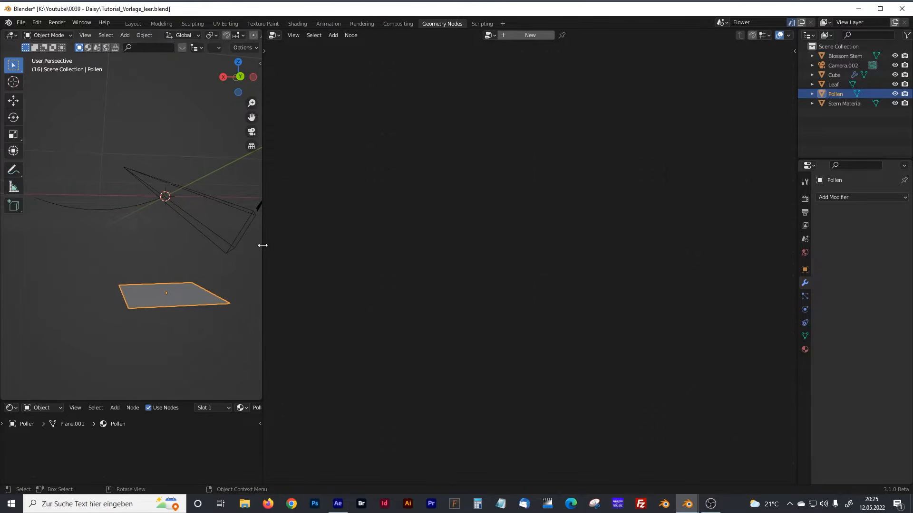
Widen the 3D viewport and hide the Blossom Stem, Leaf, Pollen and Stem Material objects in it
left_click_drag(262, 246, 341, 245)
middle_click_drag(251, 263, 170, 286)
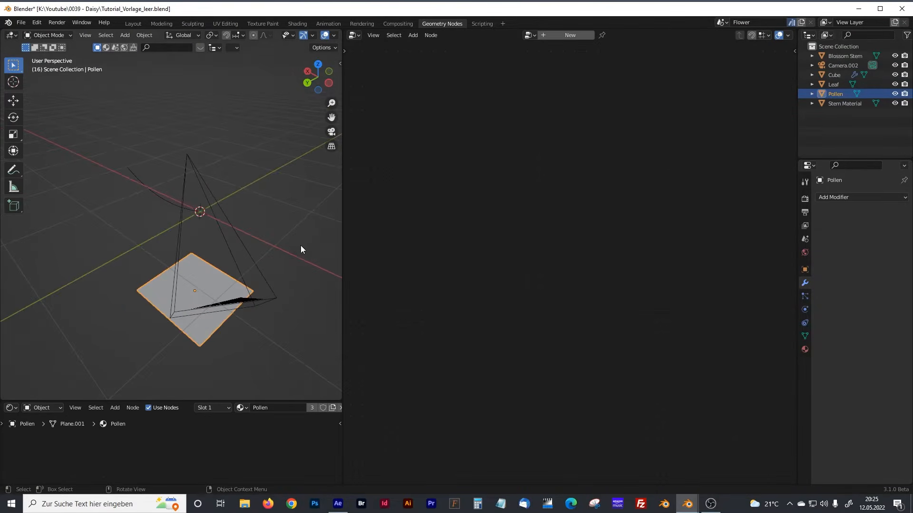
middle_click_drag(147, 254, 281, 241)
left_click(839, 56)
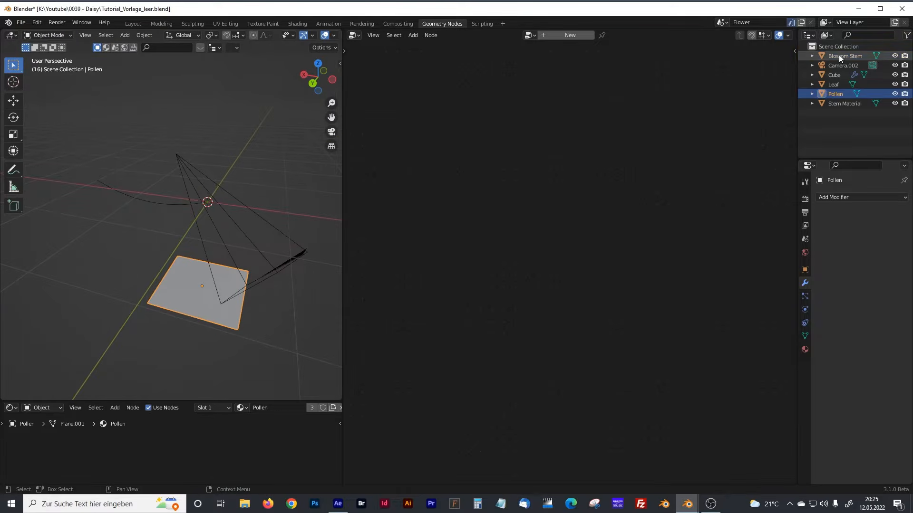
left_click(895, 55)
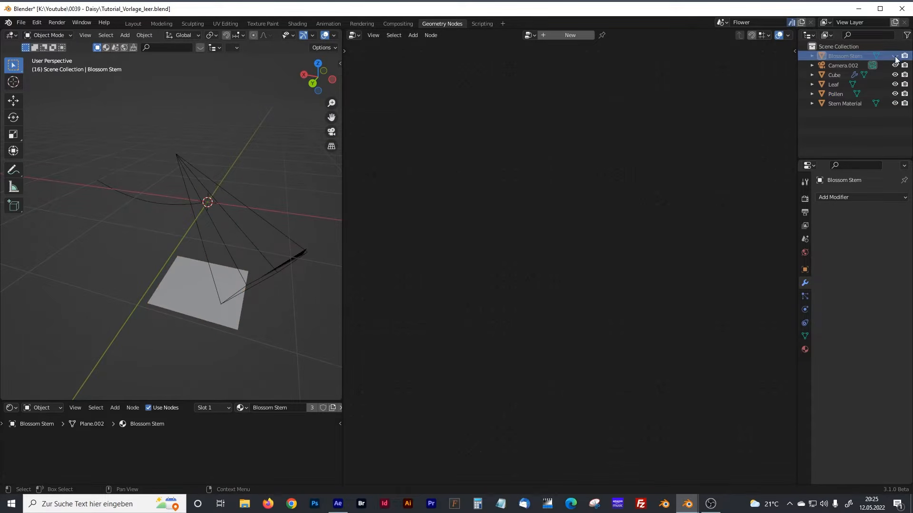
left_click(895, 84)
left_click(895, 94)
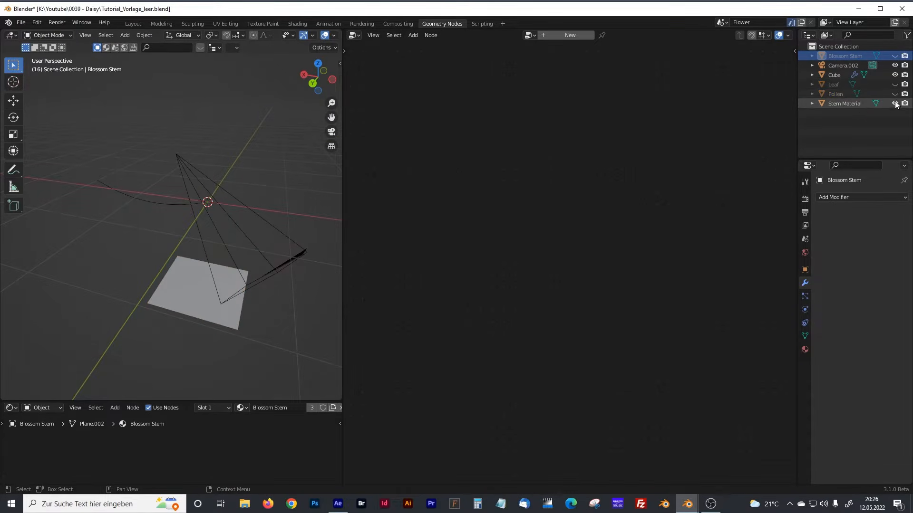
left_click(895, 103)
Select the cube's curve in the viewport and hide the Camera.002 object
middle_click_drag(224, 219, 190, 163)
left_click(183, 148)
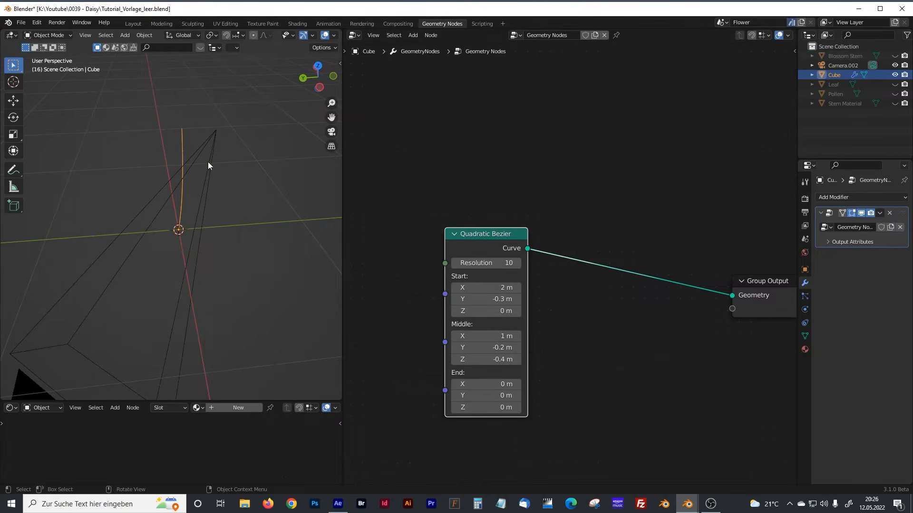
left_click(895, 65)
middle_click_drag(243, 181, 181, 203)
Insert a Resample Curve node on the link between the Quadratic Bezier and Group Output nodes
left_click_drag(495, 228, 480, 224)
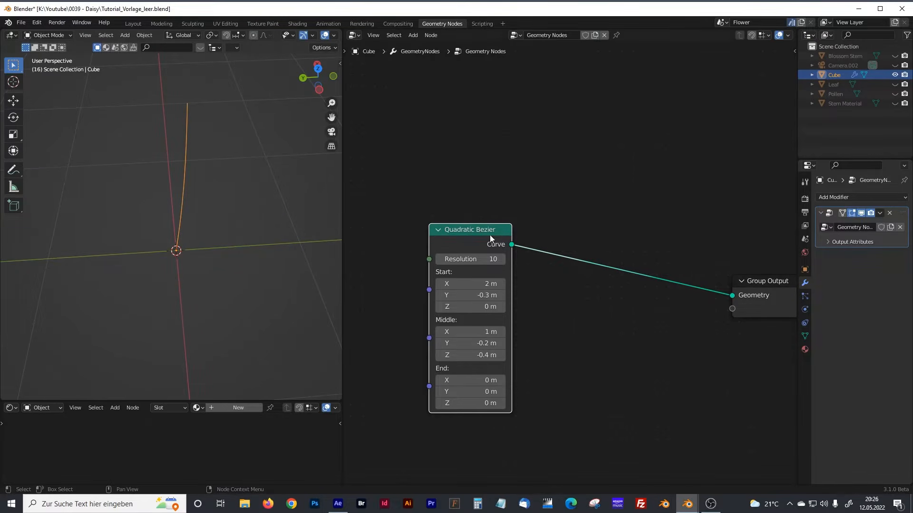
middle_click_drag(556, 277, 449, 268)
middle_click_drag(493, 268, 380, 267)
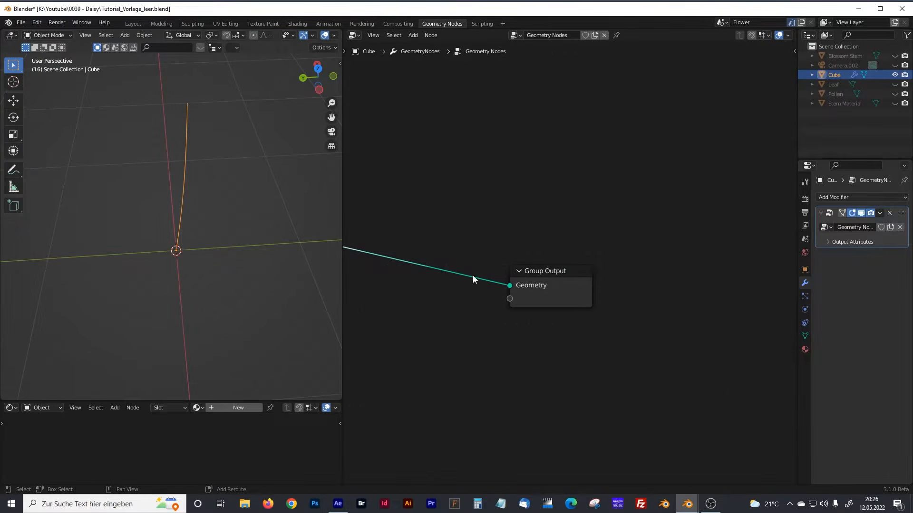
middle_click_drag(545, 271, 702, 271)
middle_click_drag(416, 286, 509, 287)
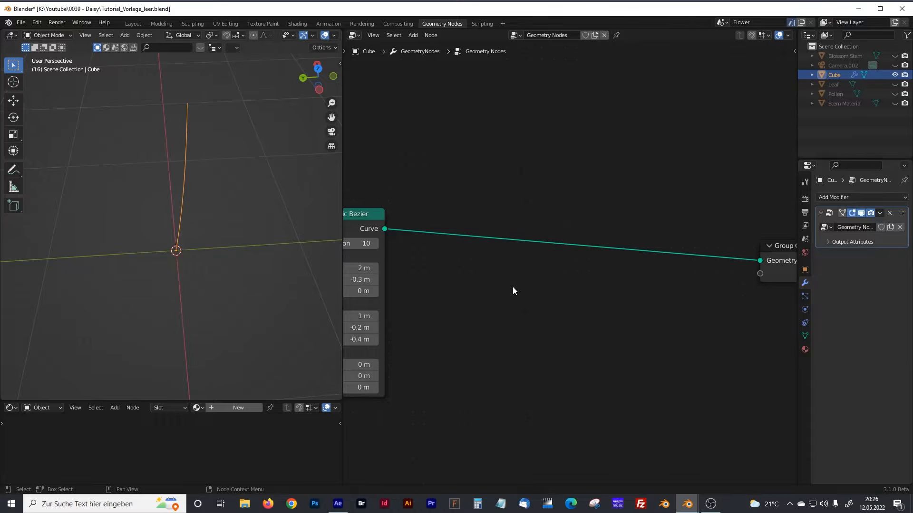
key("shift+a")
left_click(489, 289)
type("r")
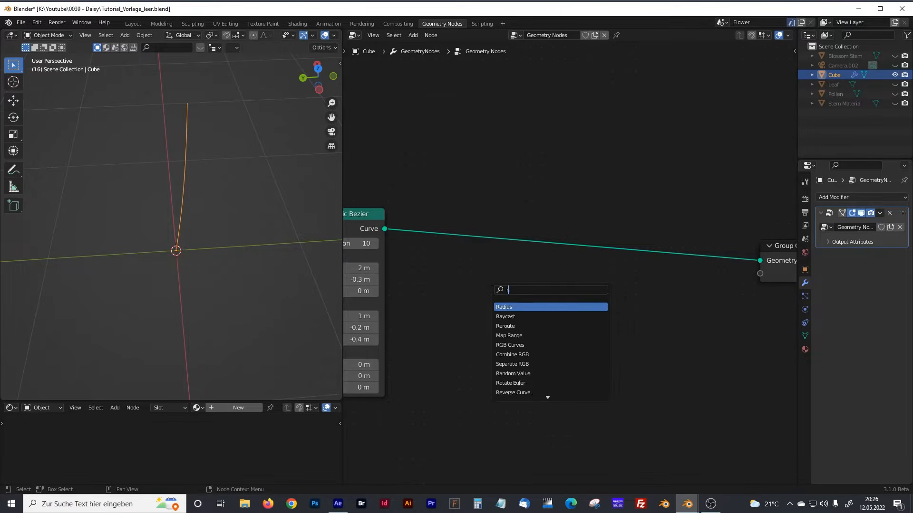
type("esamp")
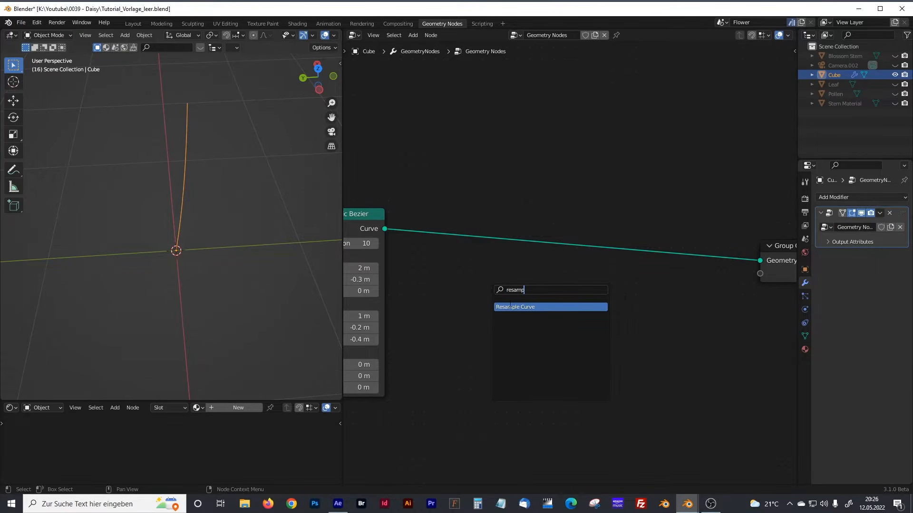
left_click(510, 307)
left_click(497, 244)
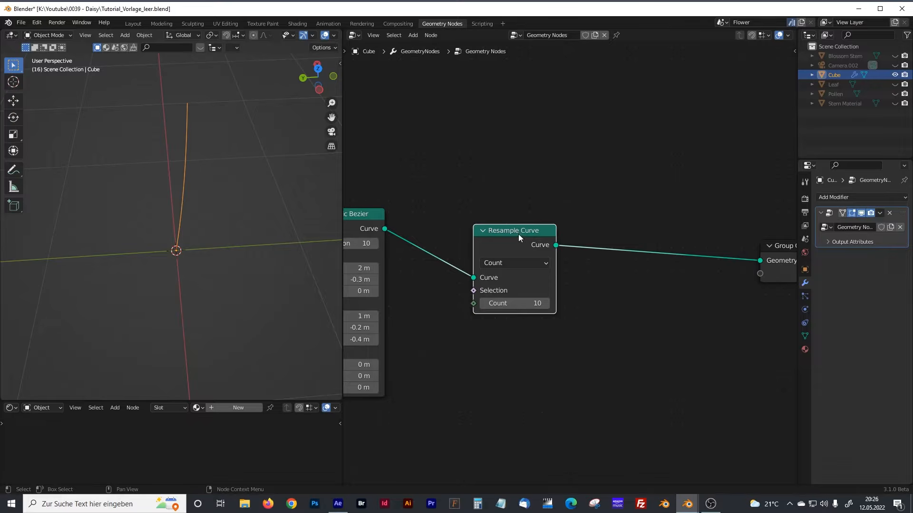
Place the Quadratic Bezier and Resample Curve nodes close together and move the Group Output node farther away to make room
left_click_drag(517, 230, 517, 220)
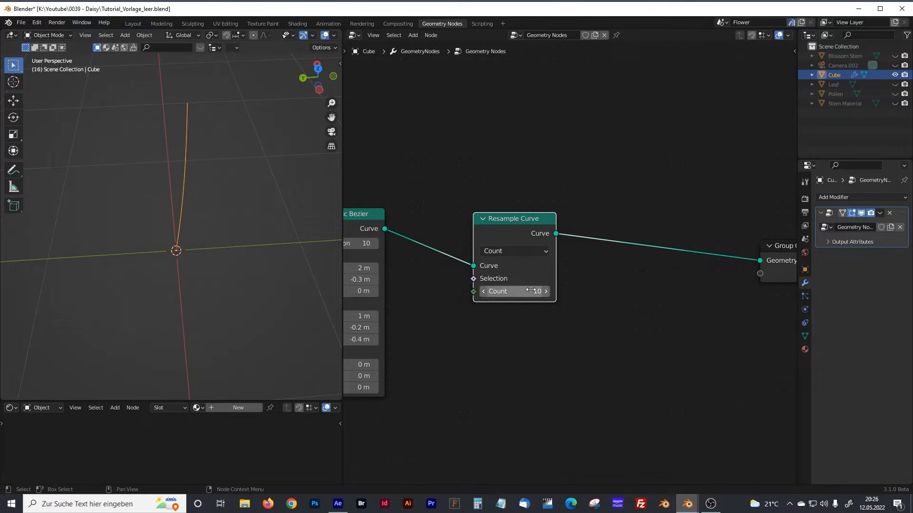
left_click_drag(367, 215, 404, 214)
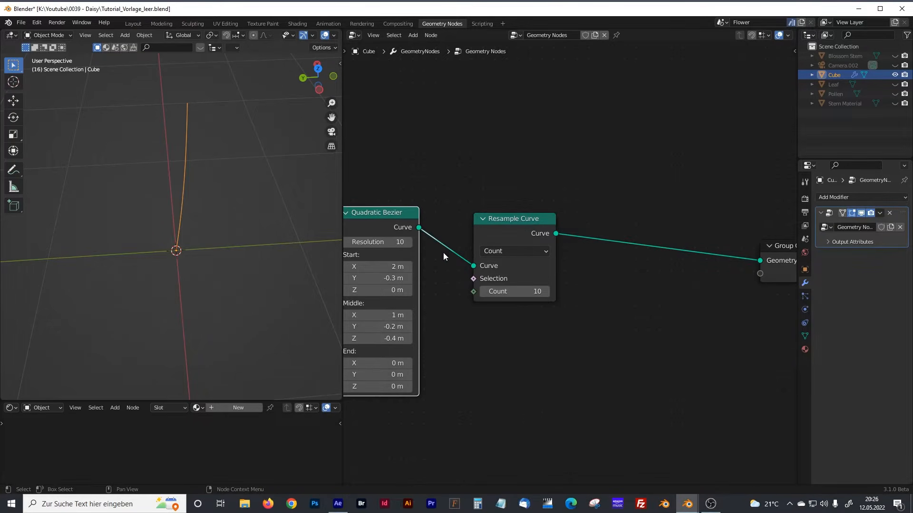
left_click_drag(507, 220, 470, 208)
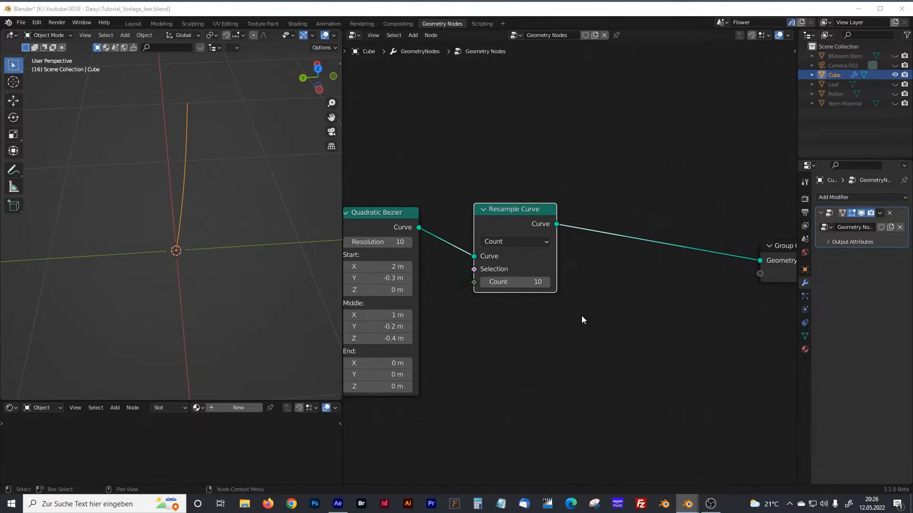
middle_click_drag(769, 270, 594, 270)
scroll(397, 250, "down", 7)
middle_click_drag(579, 304, 489, 304)
left_click_drag(530, 254, 756, 241)
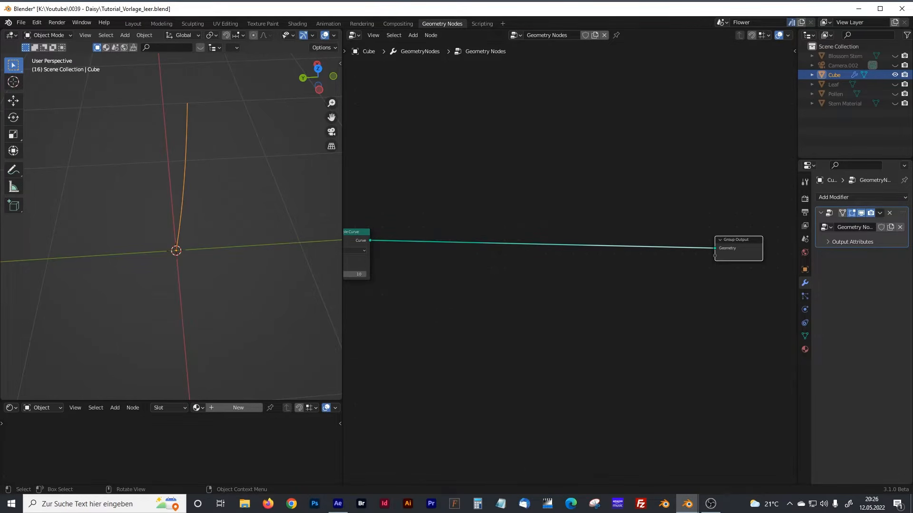
Insert a Set Curve Radius node on the link between the Resample Curve and Group Output nodes
middle_click_drag(497, 342, 467, 329)
key("shift+a")
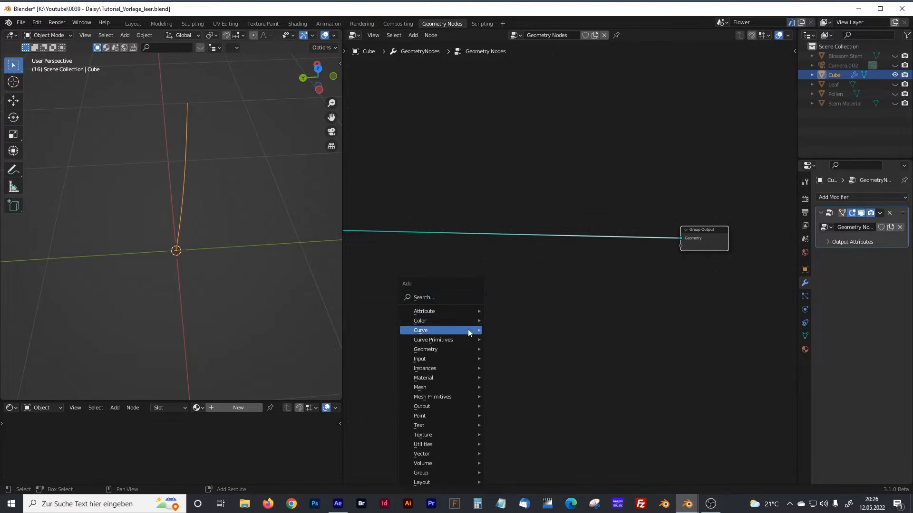
left_click(446, 298)
type("set curv")
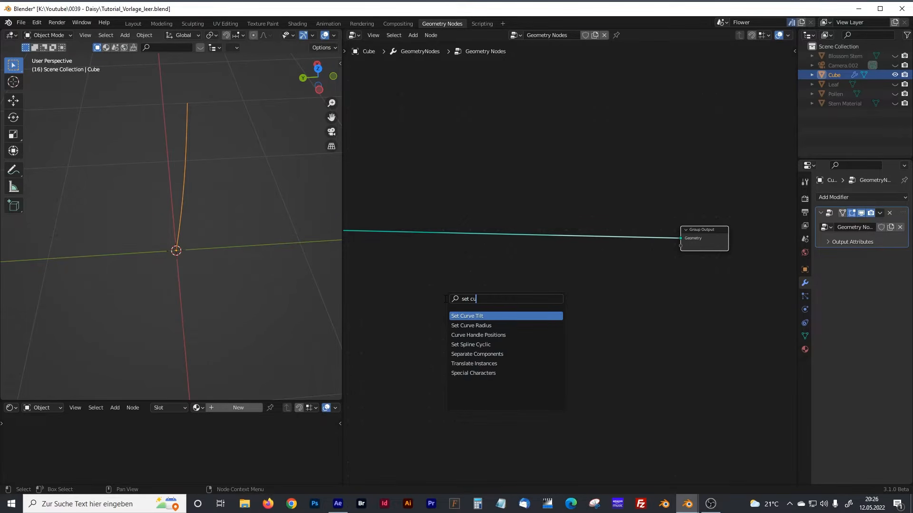
left_click(471, 325)
left_click(443, 246)
Insert a Curve to Mesh node on the link between the Set Curve Radius and Group Output nodes
mouse_move(444, 312)
middle_mouse_down()
mouse_move(496, 303)
mouse_move(484, 294)
mouse_move(534, 298)
mouse_move(493, 318)
mouse_move(437, 320)
middle_mouse_up()
left_click(503, 318)
key("shift+a")
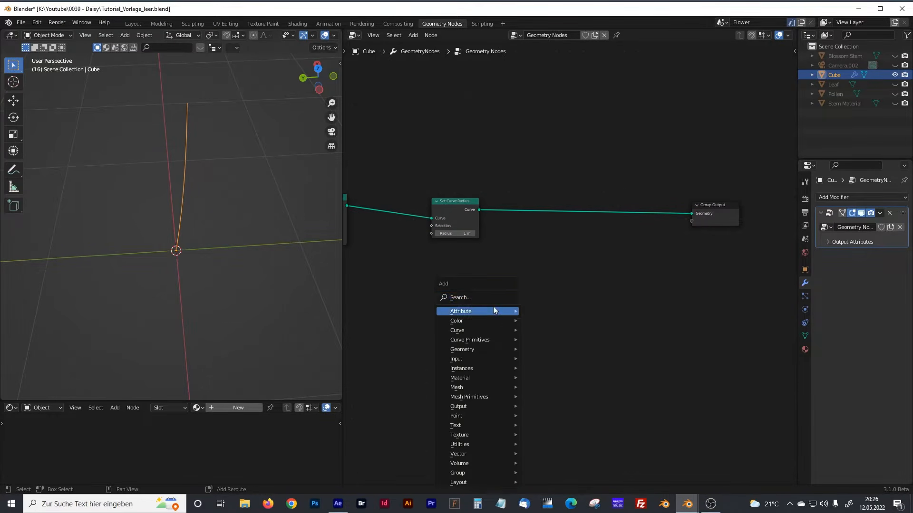
left_click(480, 296)
type("curve")
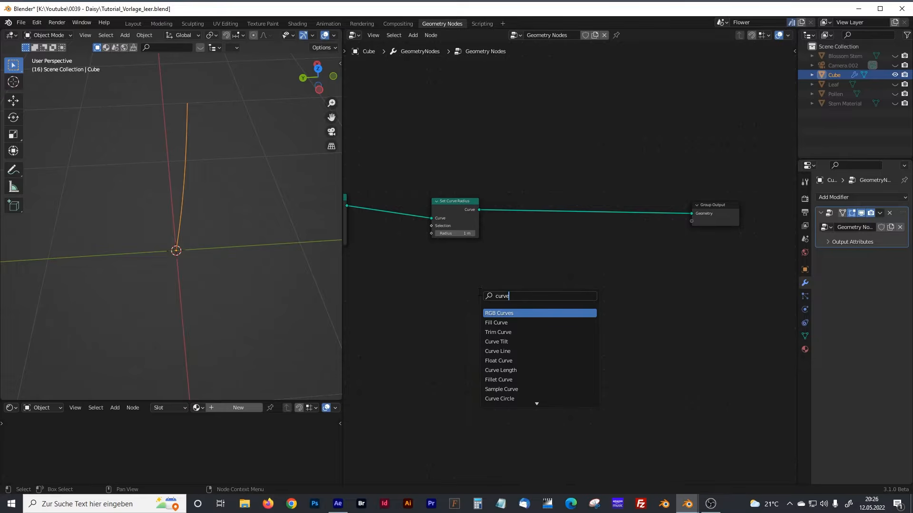
type(" to")
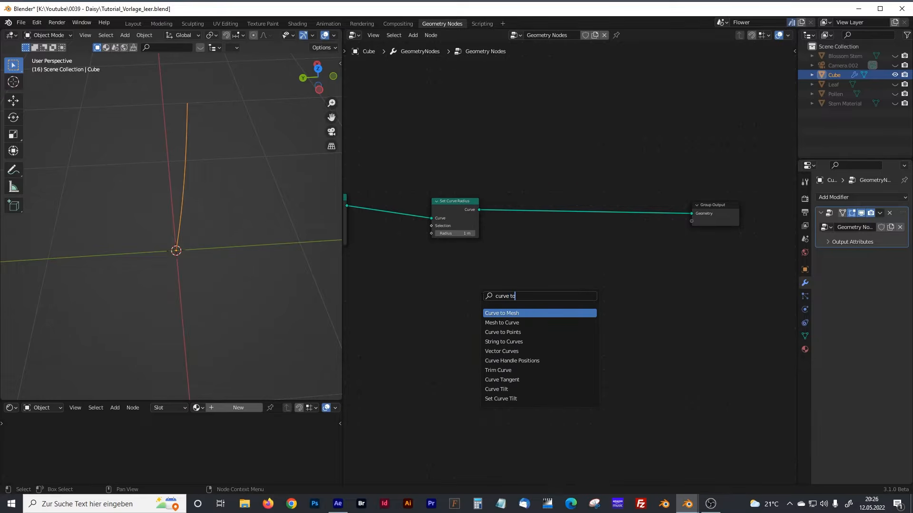
key("Return")
left_click(558, 217)
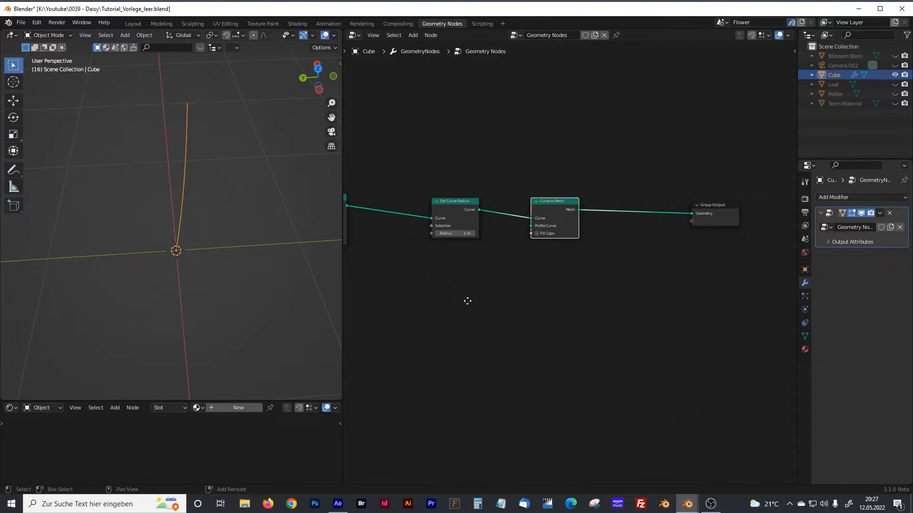
Duplicate the Quadratic Bezier node and place the copy below the Set Curve Radius node
middle_click_drag(467, 301, 558, 292)
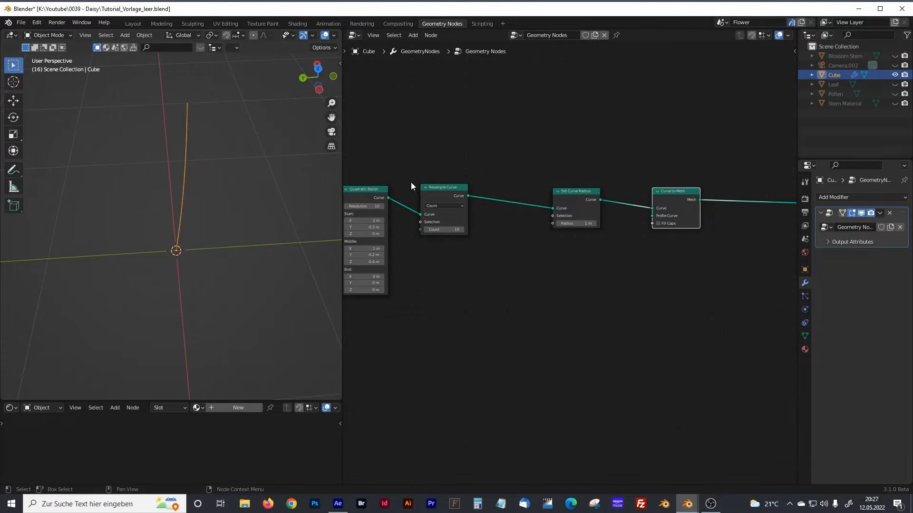
left_click(367, 191)
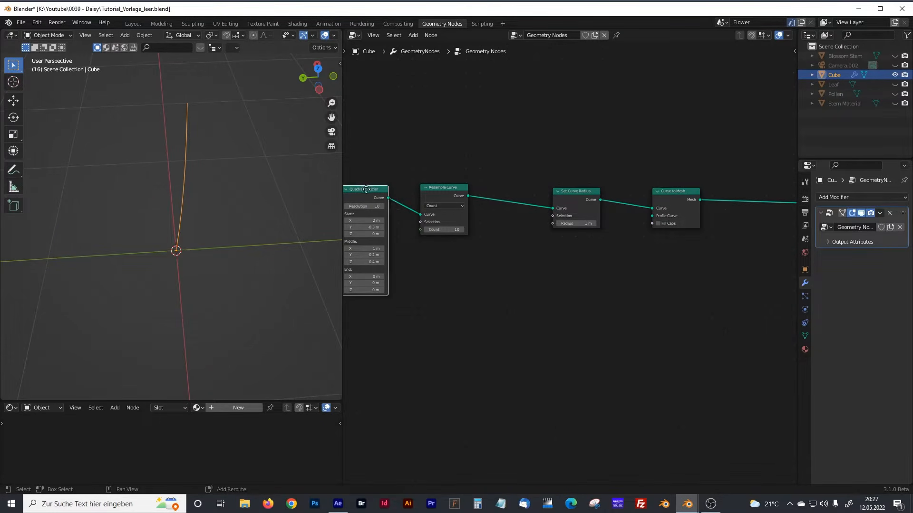
key("shift+d")
left_click(599, 271)
middle_click_drag(637, 283, 556, 285)
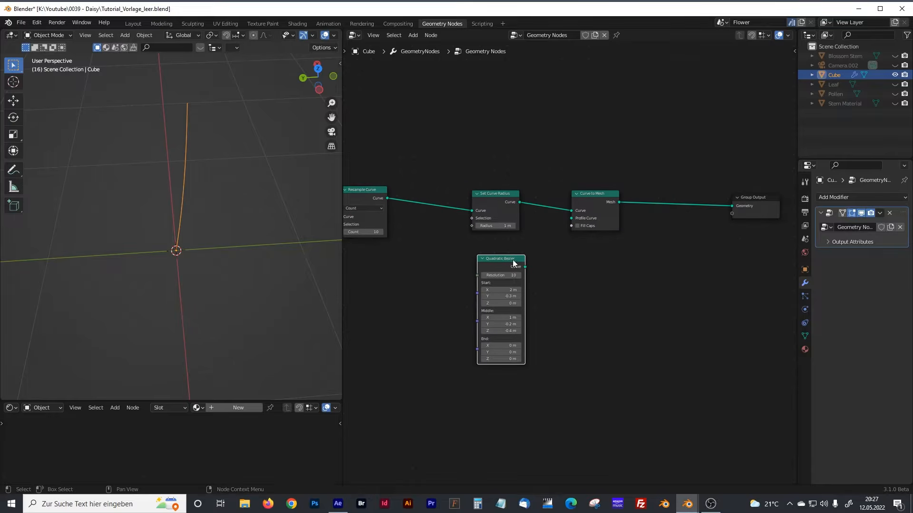
left_click_drag(506, 260, 526, 276)
Move the Curve to Mesh node aside and connect the duplicated Quadratic Bezier's Curve output to its Profile Curve input
left_click_drag(586, 198, 632, 193)
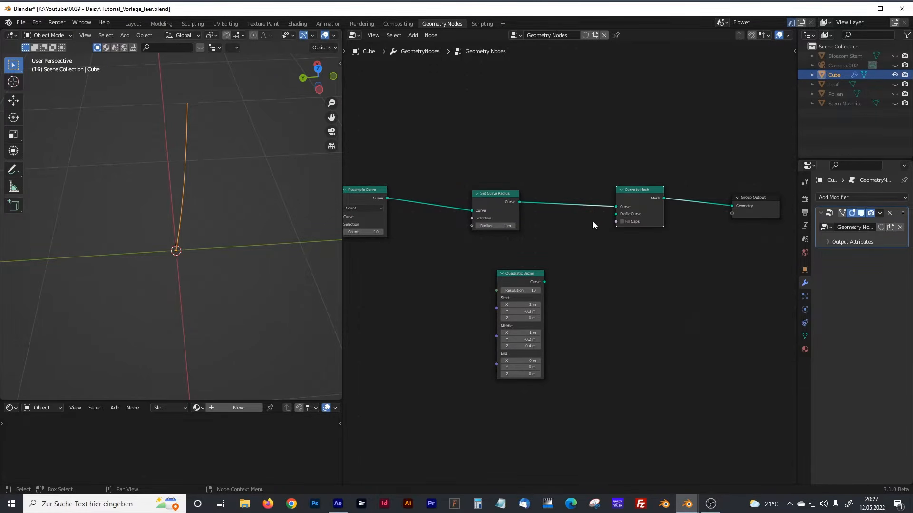
left_click_drag(544, 281, 623, 218)
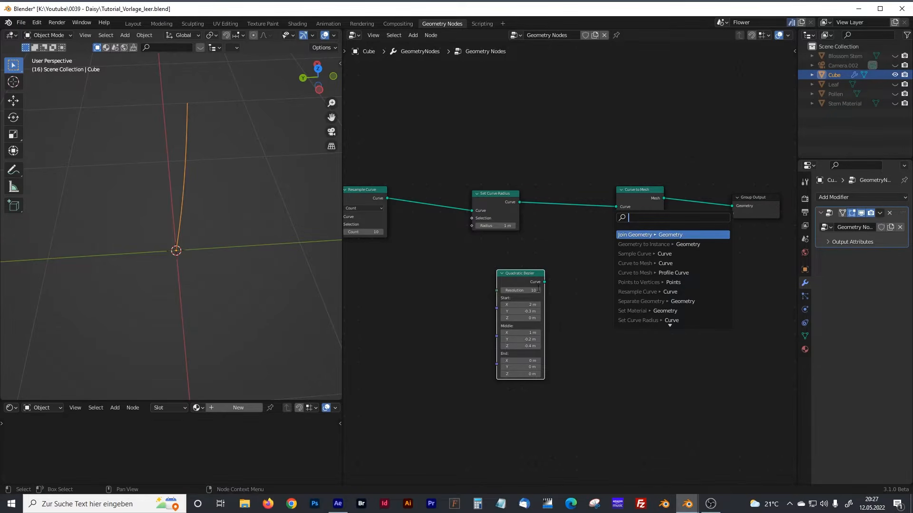
left_click(562, 289)
left_click_drag(544, 282, 585, 252)
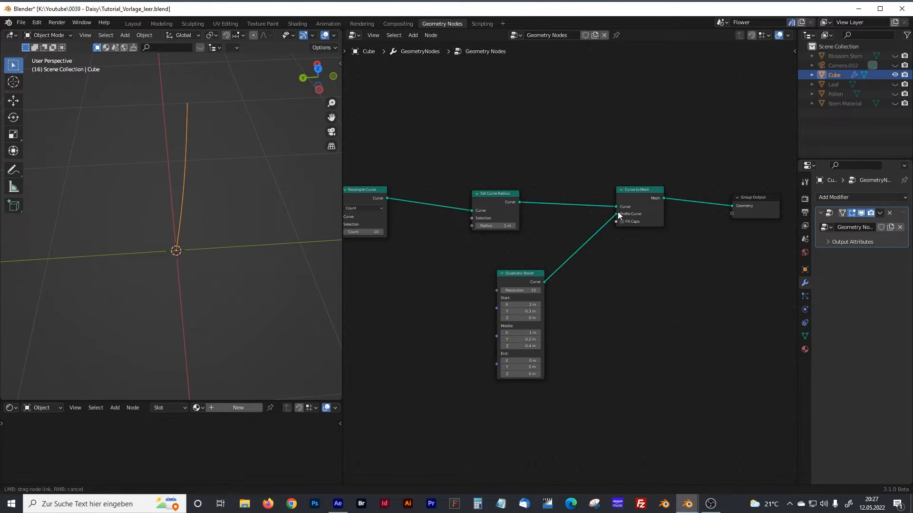
left_click_drag(617, 212, 617, 214)
Set all Start and Middle coordinates of the duplicated Quadratic Bezier to 0 m
mouse_move(183, 190)
middle_mouse_down()
mouse_move(203, 199)
mouse_move(179, 202)
mouse_move(197, 200)
middle_mouse_up()
scroll(544, 295, "up", 4)
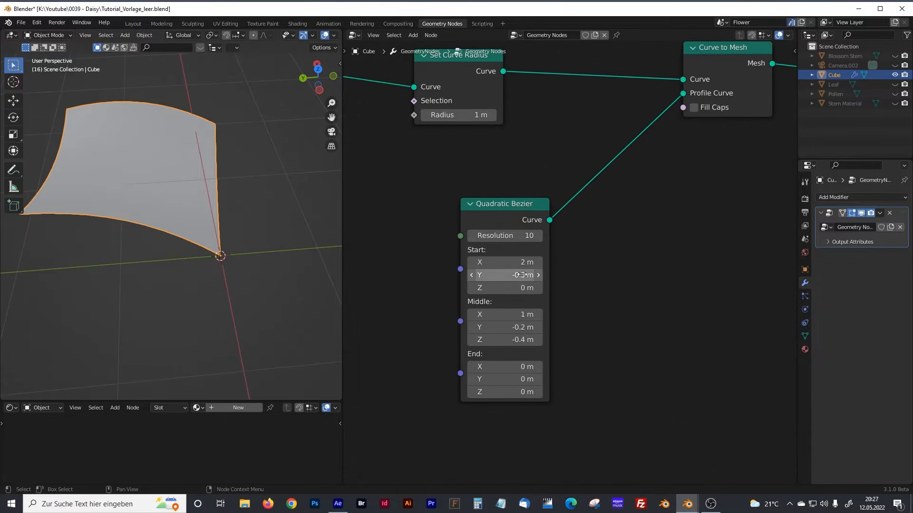
left_click_drag(504, 262, 526, 346)
type("0")
key("Return")
type("0")
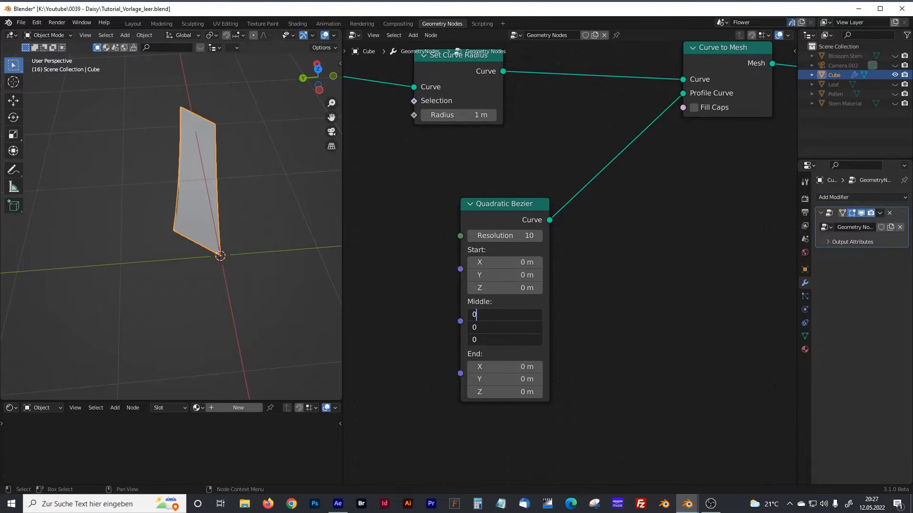
key("Return")
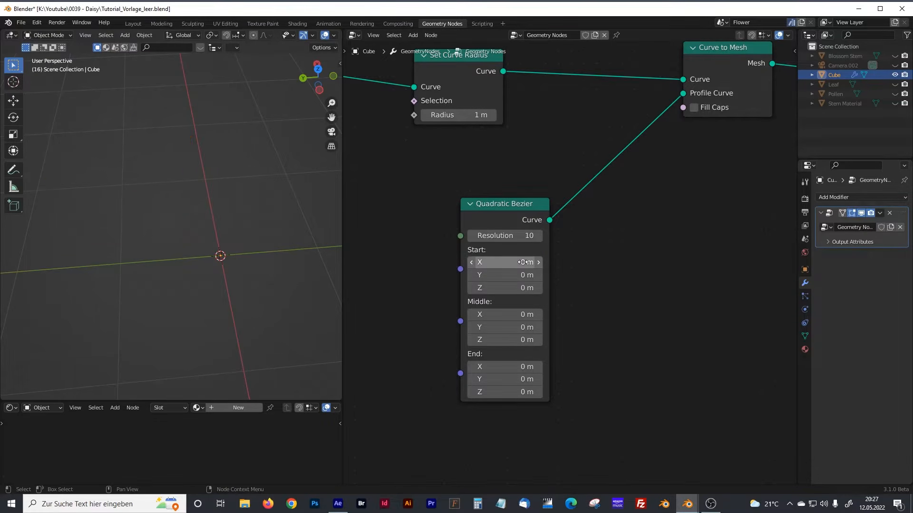
Set the profile Quadratic Bezier's Start X to -0.5 m and its End X to 0.5 m
middle_click_drag(280, 232, 261, 226)
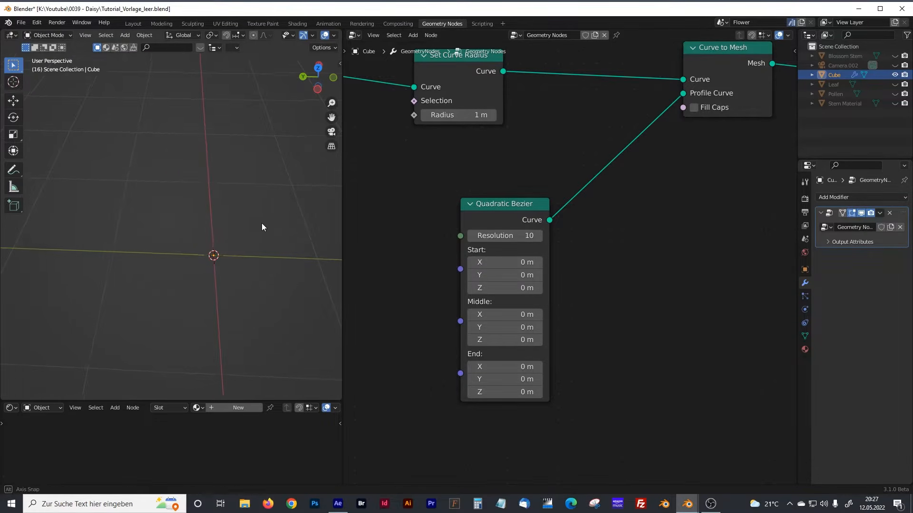
left_click(513, 259)
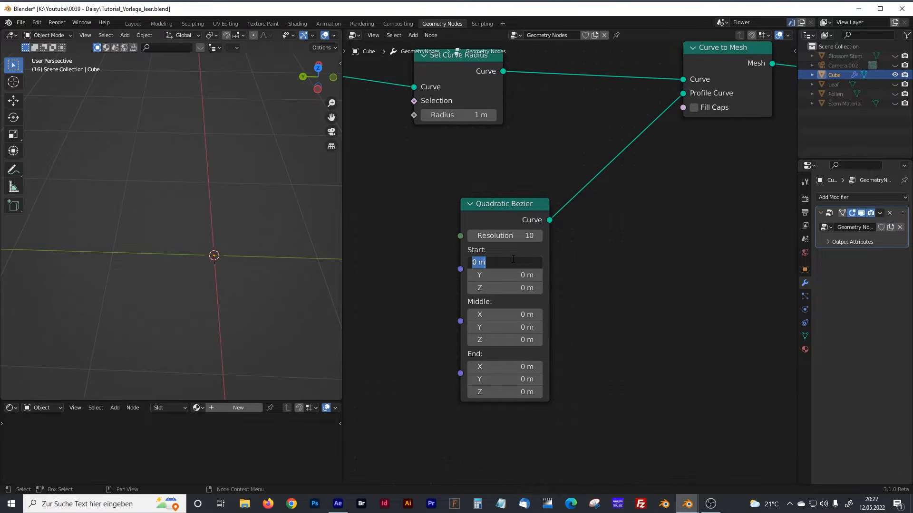
type("-0.5")
key("Return")
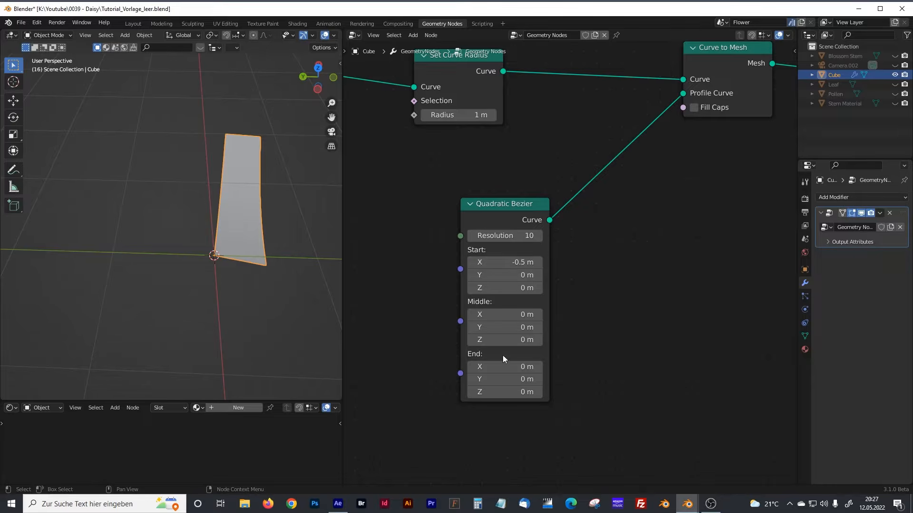
left_click(521, 367)
type("0.5")
key("Return")
mouse_move(212, 228)
middle_mouse_down()
mouse_move(219, 251)
mouse_move(225, 221)
middle_mouse_up()
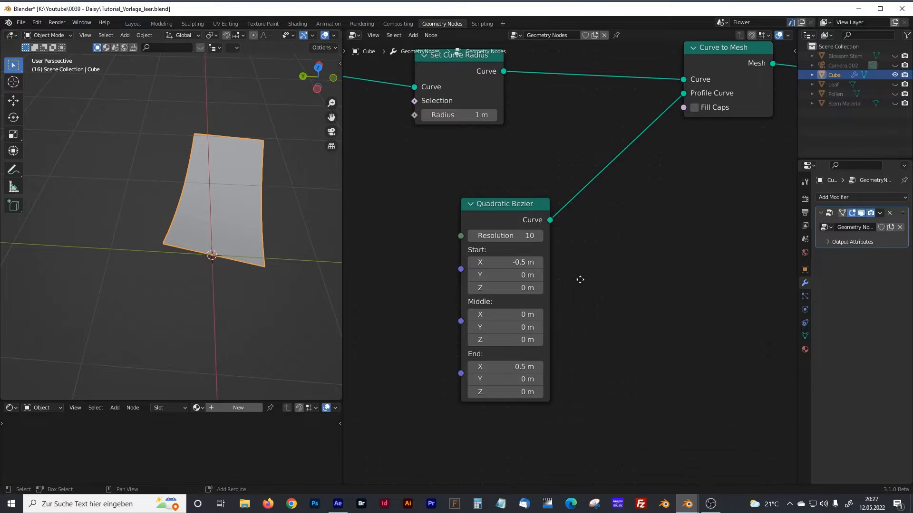
Move the profile Quadratic Bezier node closer to the Curve to Mesh node
middle_click_drag(580, 280, 532, 327)
left_click_drag(478, 252, 537, 230)
middle_click_drag(413, 268, 600, 279)
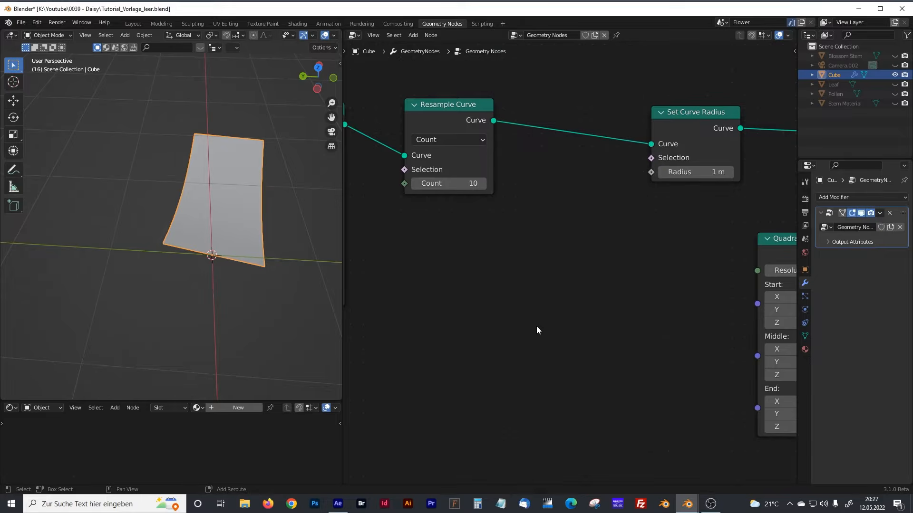
Add a Float Curve node below the gap between the Resample Curve and Set Curve Radius nodes
key("shift+a")
type("f")
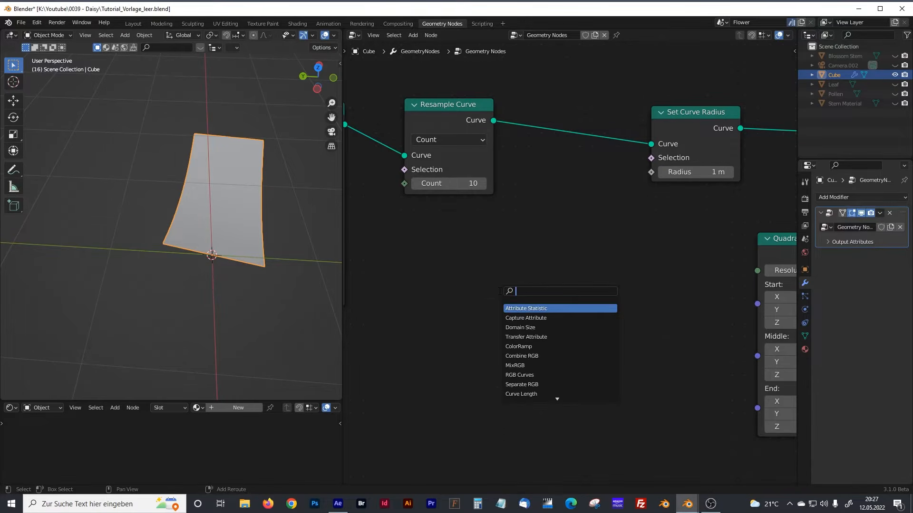
type("lota")
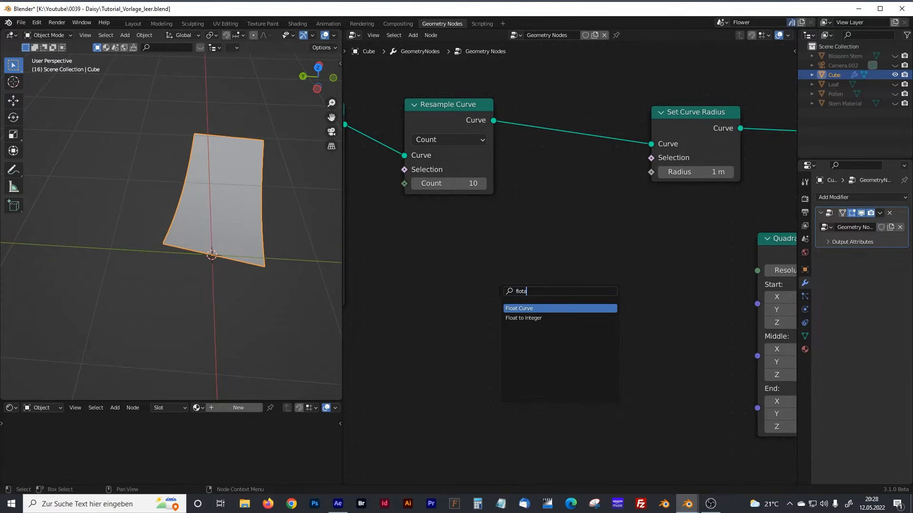
key("BackSpace")
key("BackSpace")
key("BackSpace")
type("oa")
left_click(519, 308)
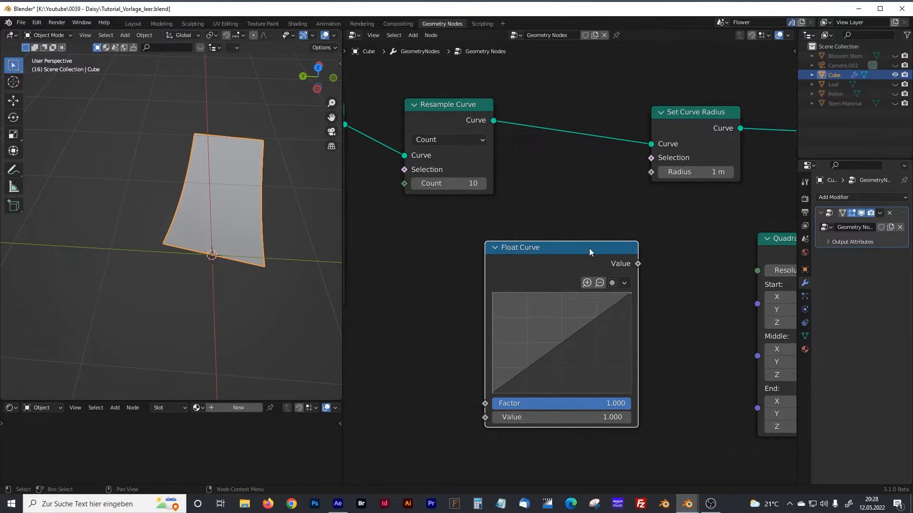
Add a Spline Parameter node beside the Float Curve node, below the first Quadratic Bezier
middle_click_drag(250, 332, 73, 283, "shift")
middle_click_drag(143, 293, 296, 276, "shift")
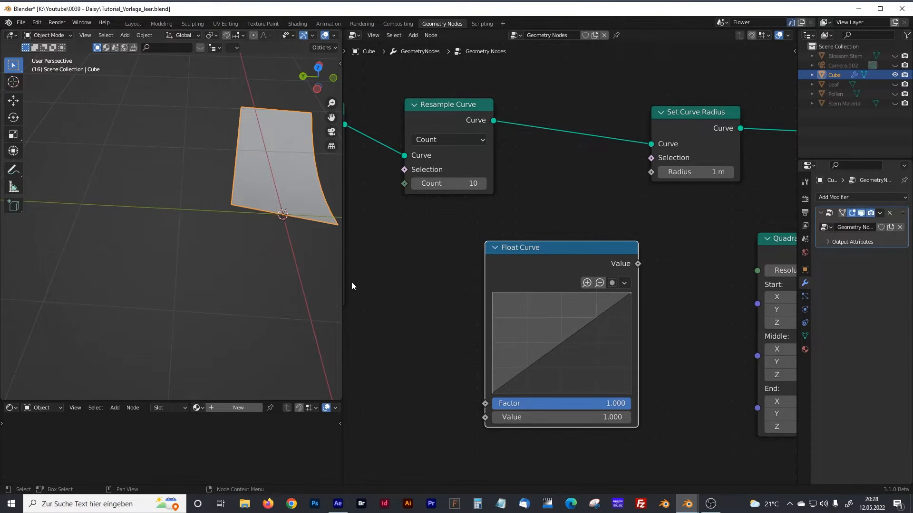
left_click_drag(343, 280, 225, 287)
middle_click_drag(319, 390, 380, 338)
left_click(381, 337)
key("shift+a")
left_click(360, 297)
type("spline")
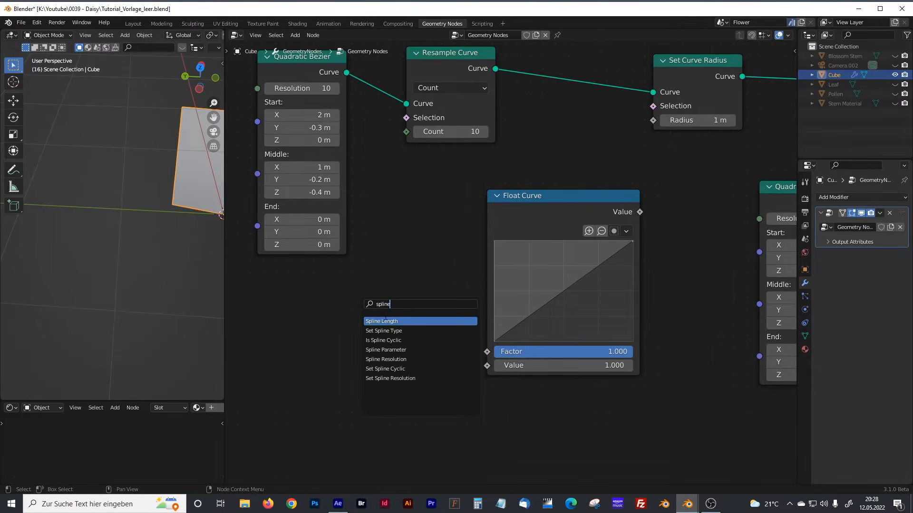
left_click(386, 350)
left_click(379, 371)
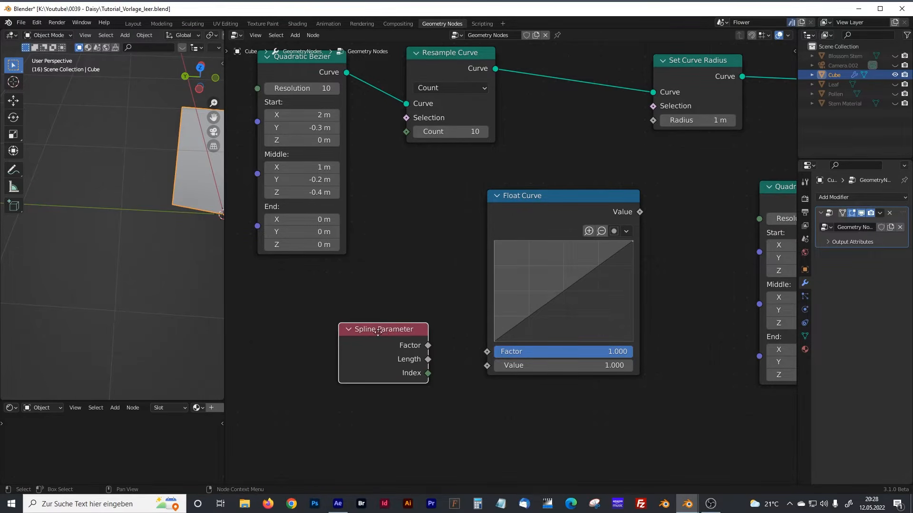
left_click_drag(383, 329, 370, 339)
Connect Spline Parameter's Factor to the Float Curve's Value input and the Float Curve's Value output to Set Curve Radius's Radius
left_click_drag(225, 237, 316, 217)
middle_click_drag(306, 223, 141, 218)
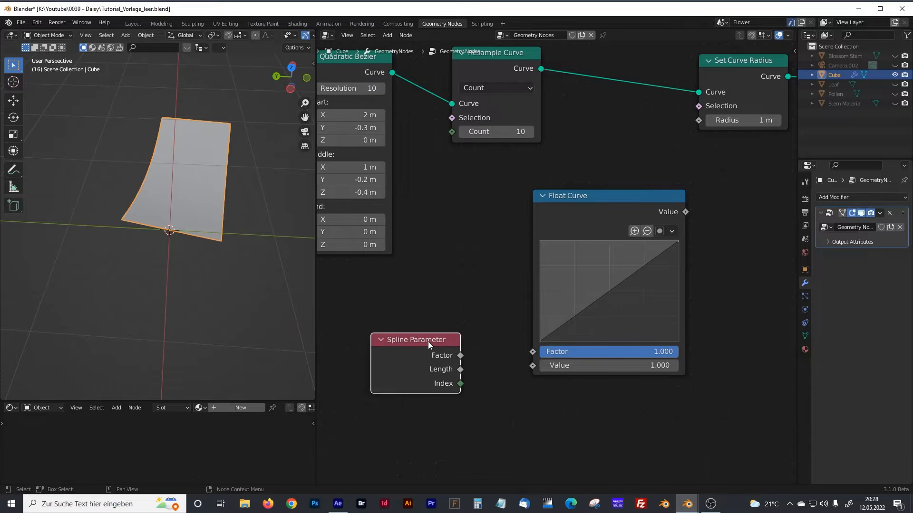
left_click_drag(428, 341, 424, 344)
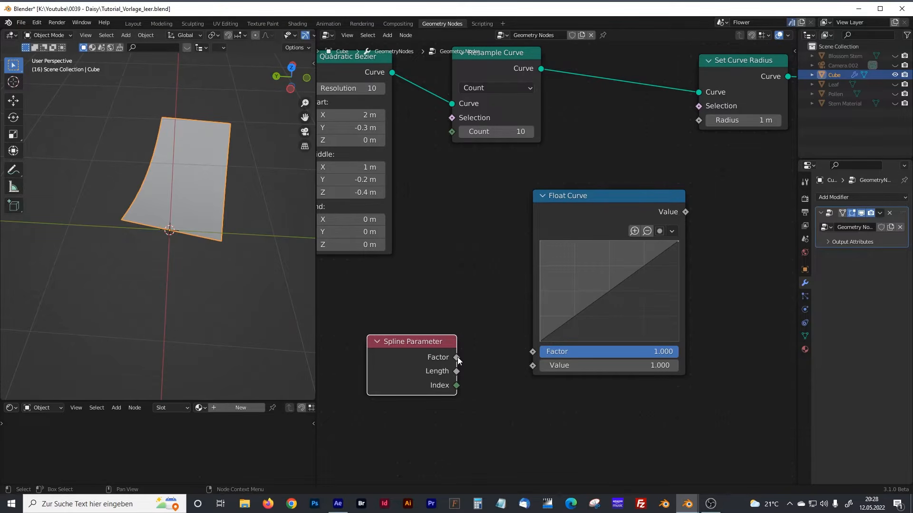
left_click_drag(457, 358, 532, 366)
middle_click_drag(674, 218, 592, 269)
left_click_drag(593, 269, 616, 172)
Shape the Float Curve into a rounded arch with two upper points and its end point lowered to about 0.03
mouse_move(237, 221)
middle_mouse_down()
mouse_move(236, 250)
mouse_move(230, 233)
middle_mouse_up()
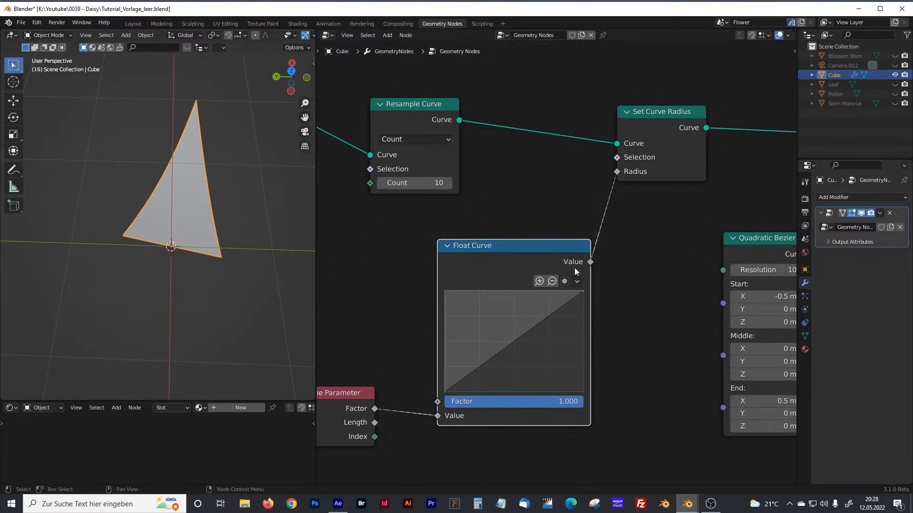
left_click_drag(584, 291, 486, 304)
left_click_drag(550, 311, 548, 305)
left_click_drag(485, 306, 489, 306)
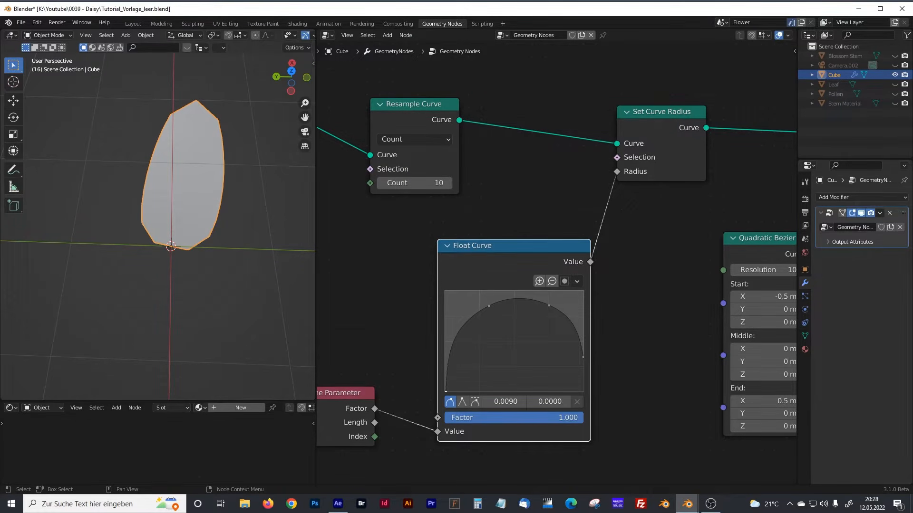
left_click_drag(549, 305, 543, 306)
left_click_drag(583, 357, 575, 375)
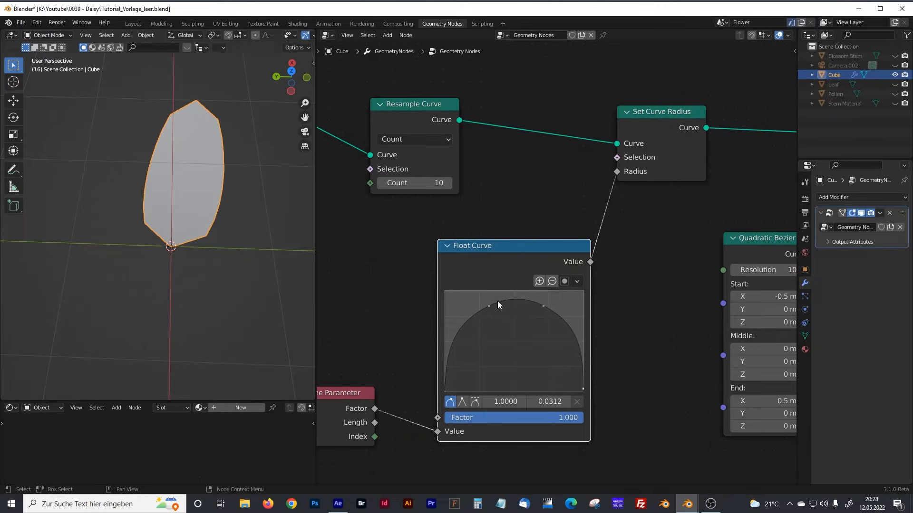
Try a more tapered petal by lowering the Float Curve's first upper point to about half height
middle_click_drag(221, 212, 213, 168)
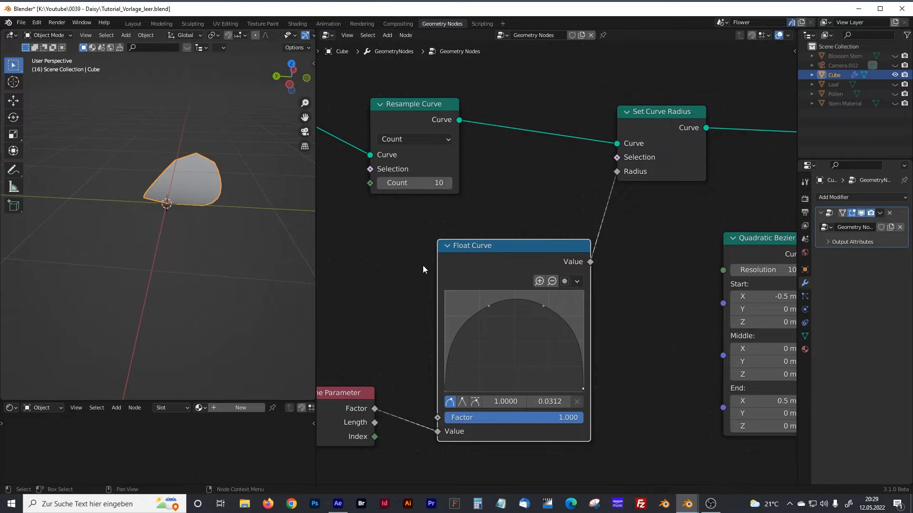
left_click_drag(498, 310, 502, 342)
middle_click_drag(231, 195, 229, 251)
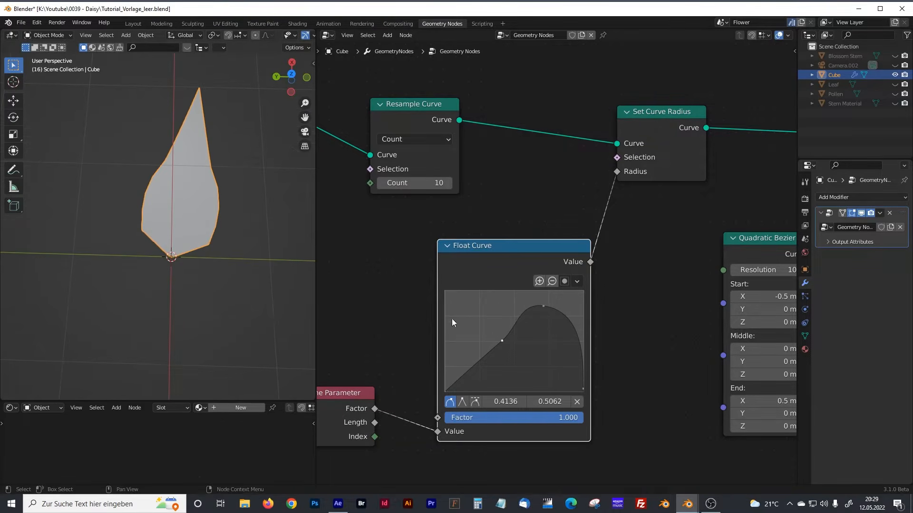
left_click_drag(500, 341, 495, 356)
mouse_move(449, 387)
left_mouse_down()
mouse_move(471, 400)
mouse_move(446, 357)
mouse_move(446, 380)
mouse_move(446, 325)
mouse_move(463, 382)
left_mouse_up()
Broaden the Float Curve's arch with a point on its early rise and upper points at 0.25, 0.8437 and 0.7181, 0.875
left_click_drag(497, 355, 479, 325)
left_click_drag(464, 384, 475, 322)
left_click_drag(452, 365, 454, 342)
left_click_drag(478, 312, 478, 306)
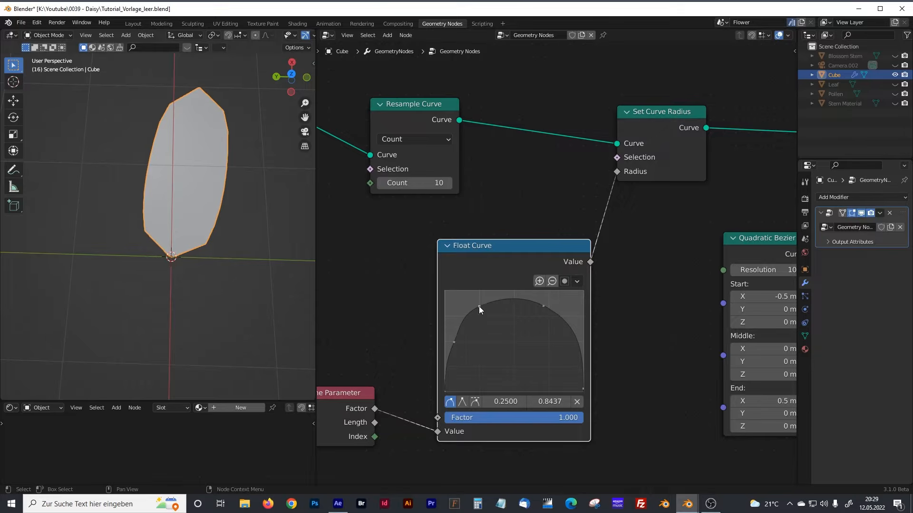
left_click_drag(543, 306, 544, 304)
Move the profile Quadratic Bezier and Curve to Mesh nodes away from Set Curve Radius to make room
middle_click_drag(621, 346, 450, 311)
left_click_drag(565, 204, 622, 204)
left_click(530, 259)
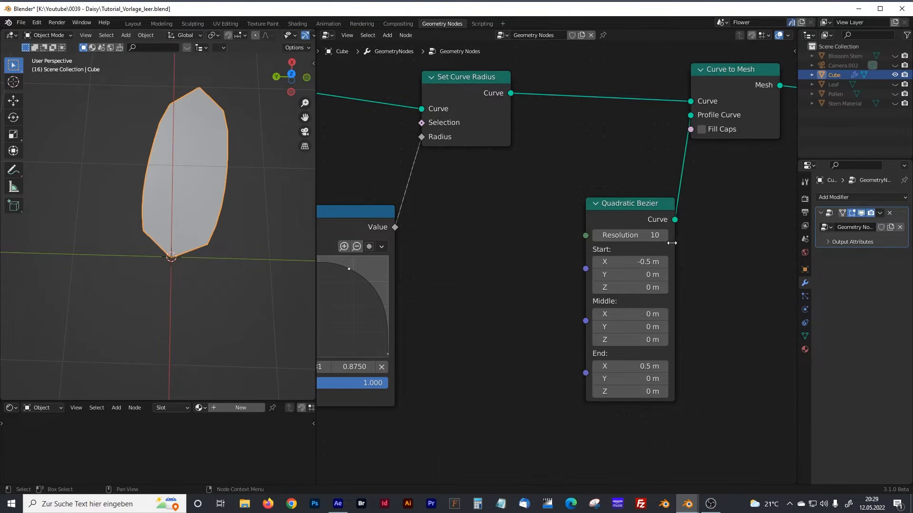
left_click_drag(673, 227, 682, 227)
middle_click_drag(681, 226, 561, 278)
left_click_drag(642, 120, 720, 123)
left_click_drag(537, 255, 576, 235)
middle_click_drag(440, 306, 489, 294)
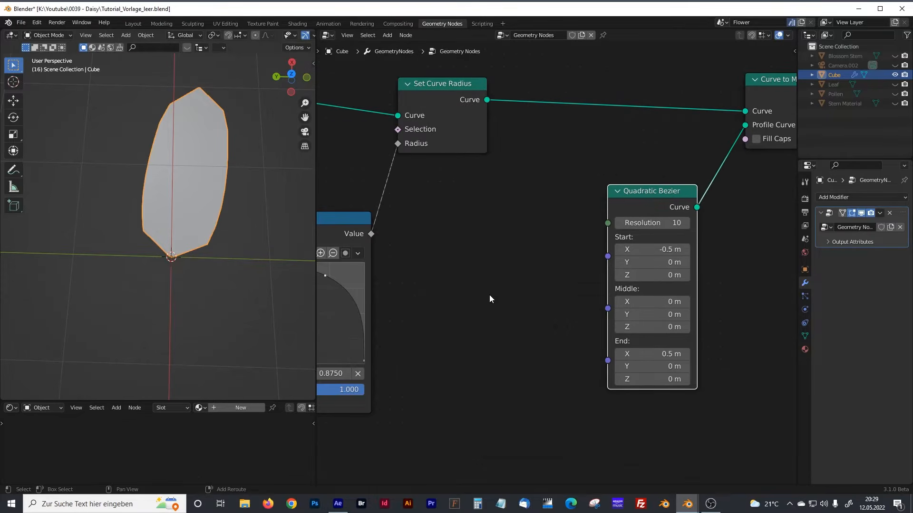
Add a Value node between the Float Curve and the profile Quadratic Bezier
key("shift+a")
left_click(469, 288)
type("vaue")
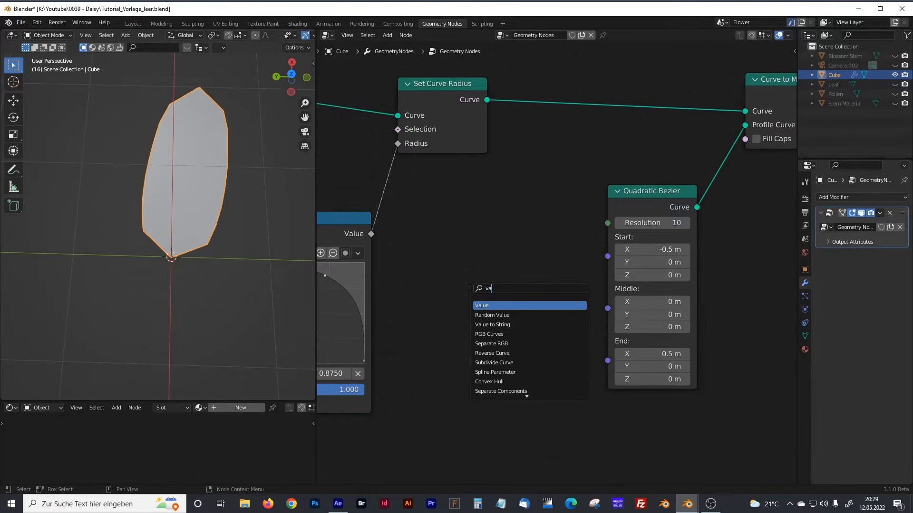
left_click(485, 306)
left_click(412, 299)
Shift the Curve to Mesh and profile Quadratic Bezier nodes together farther from the Value node
scroll(538, 290, "down", 8)
middle_click_drag(567, 301, 480, 300)
left_click_drag(501, 158, 643, 291)
left_click_drag(582, 176, 620, 171)
Add a Combine XYZ node between the Value and profile Quadratic Bezier nodes, and place a duplicate of it below
scroll(535, 269, "up", 5)
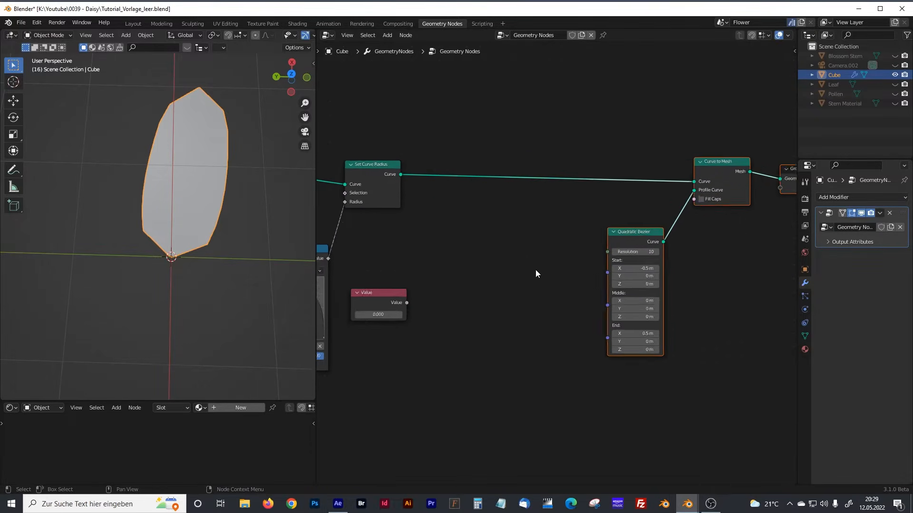
key("shift+a")
type("comb")
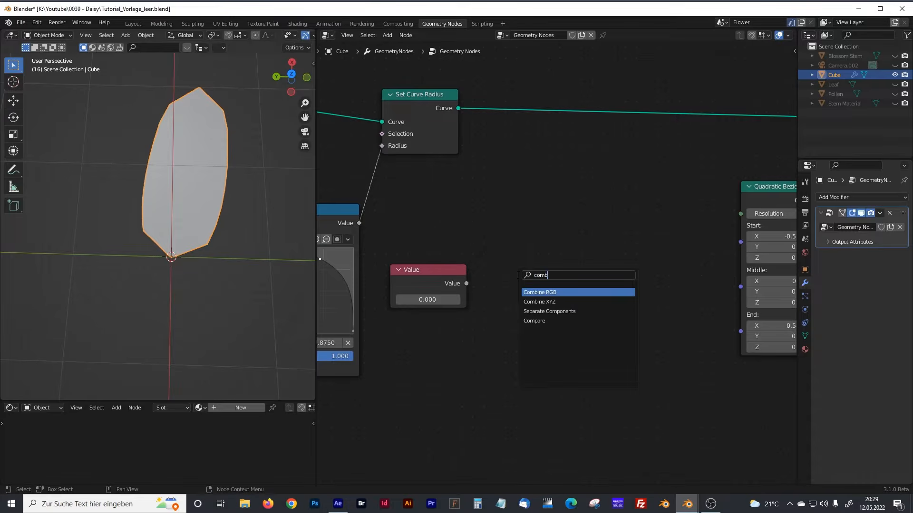
left_click(541, 301)
left_click(576, 283)
middle_click_drag(623, 274, 566, 259)
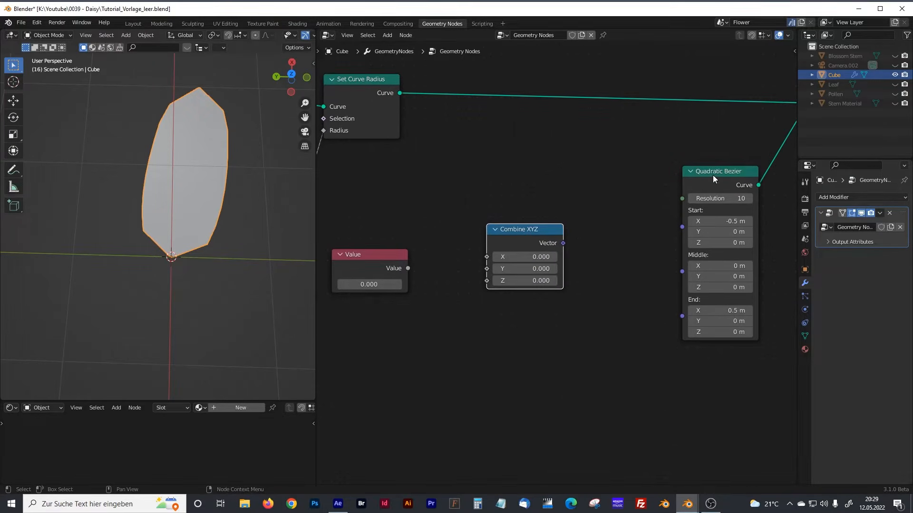
left_click_drag(714, 179, 705, 179)
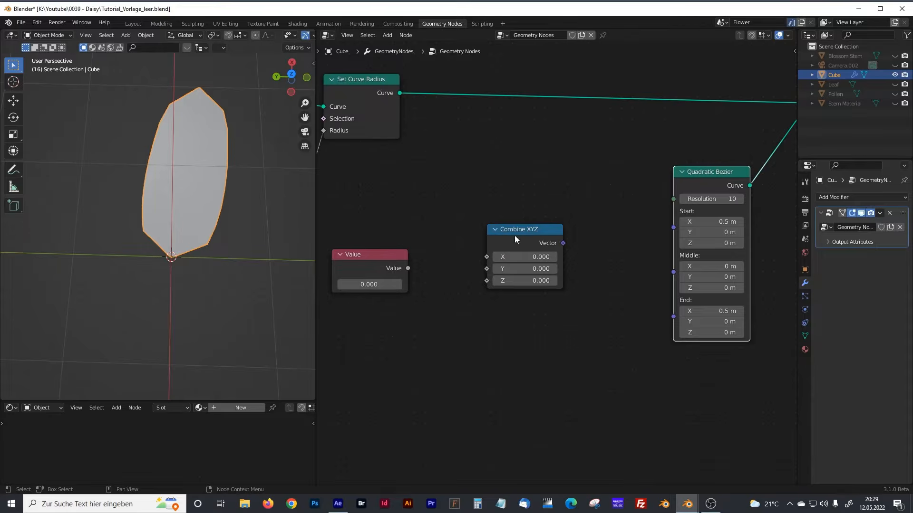
left_click_drag(515, 239, 523, 203)
key("shift+d")
left_click(512, 291)
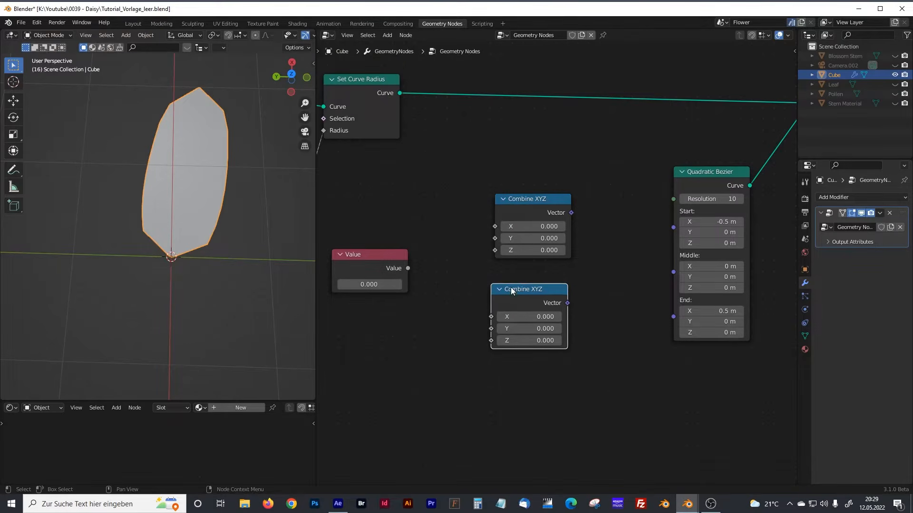
Connect the Value node to the X inputs of both Combine XYZ nodes and set it to 0.5
left_click_drag(408, 268, 492, 316)
left_click(374, 284)
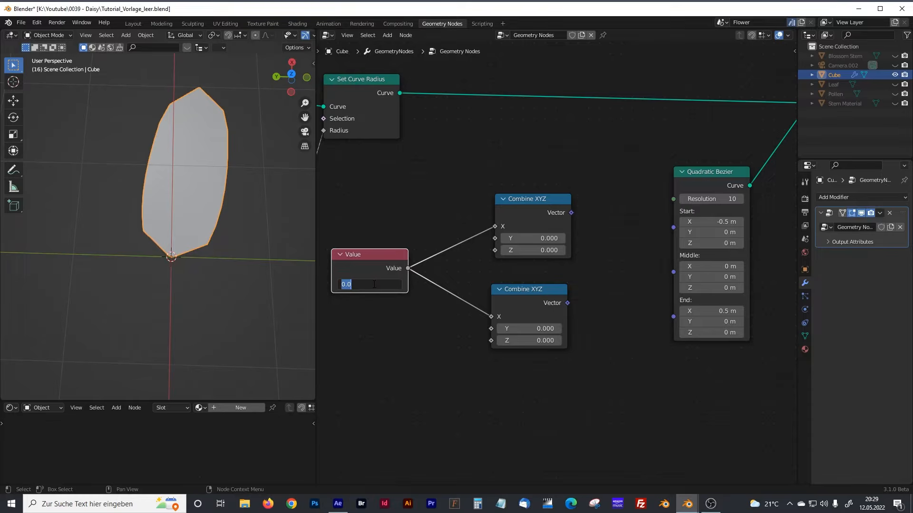
type("0.")
key("Return")
Space out the Combine XYZ nodes and insert a Math node on the link from Value to the upper one
left_click_drag(536, 288, 543, 333)
left_click_drag(533, 199, 595, 193)
key("shift+a")
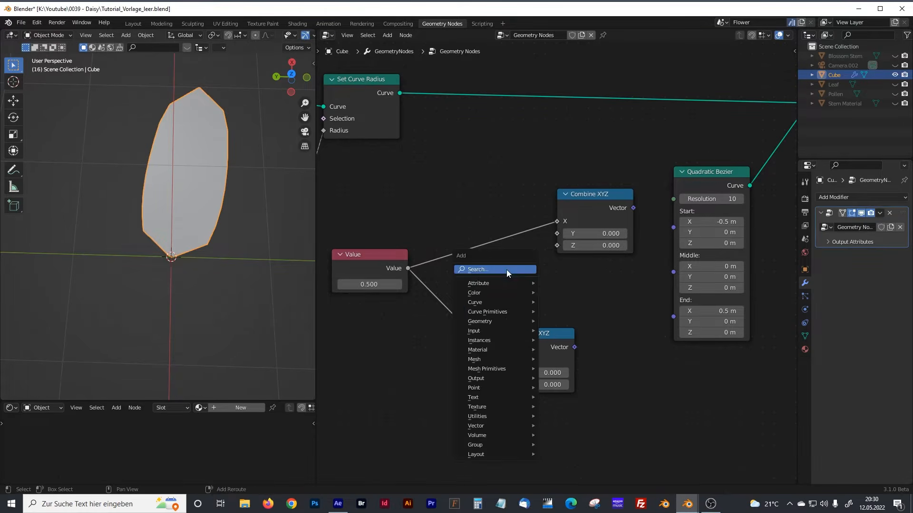
left_click(506, 269)
type("math")
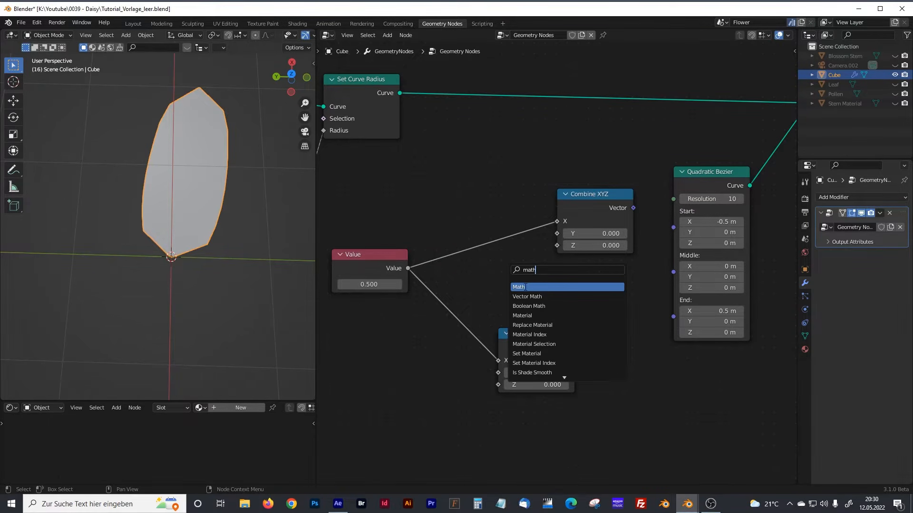
left_click(526, 287)
left_click(481, 230)
Set the Math node to Multiply with a value of -1 and move it slightly up
left_click(489, 247)
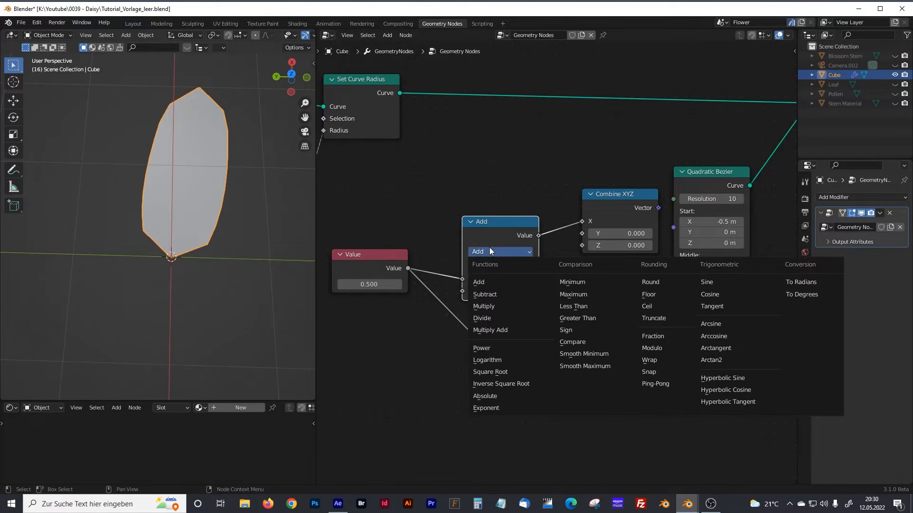
left_click(484, 306)
left_click(523, 292)
type("-1")
key("Return")
left_click_drag(512, 225, 507, 204)
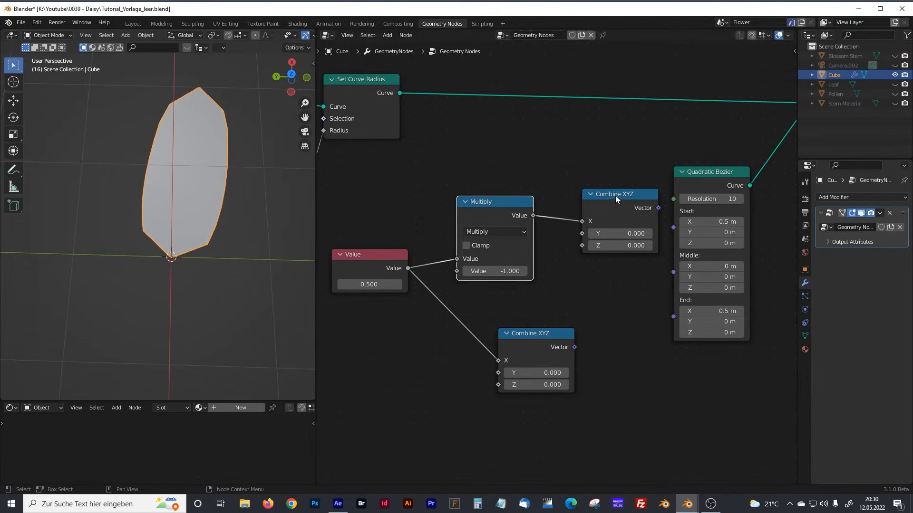
Align the Combine XYZ nodes and connect the upper Vector to the profile Quadratic Bezier's Start and the lower one to its End
left_click_drag(615, 195, 594, 192)
left_click_drag(549, 341, 576, 334)
left_click_drag(636, 206, 672, 226)
left_click_drag(602, 339, 672, 285)
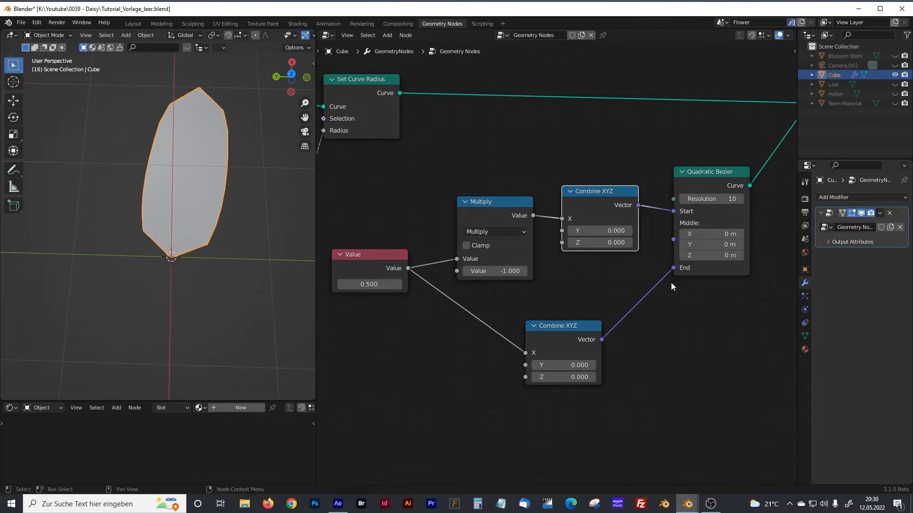
Set the Value node controlling the petal width to 0.4
mouse_move(370, 284)
left_mouse_down()
mouse_move(404, 285)
mouse_move(354, 285)
mouse_move(375, 284)
mouse_move(362, 284)
left_mouse_up()
middle_click_drag(366, 187, 470, 203)
middle_click_drag(238, 179, 201, 141)
Insert a Transform node between the first Quadratic Bezier and the Resample Curve node
middle_click_drag(381, 172, 552, 204)
middle_click_drag(176, 170, 304, 231)
middle_click_drag(426, 268, 544, 345)
left_click_drag(467, 199, 406, 190)
left_click(449, 247)
key("shift+a")
left_click(437, 250)
type("trans")
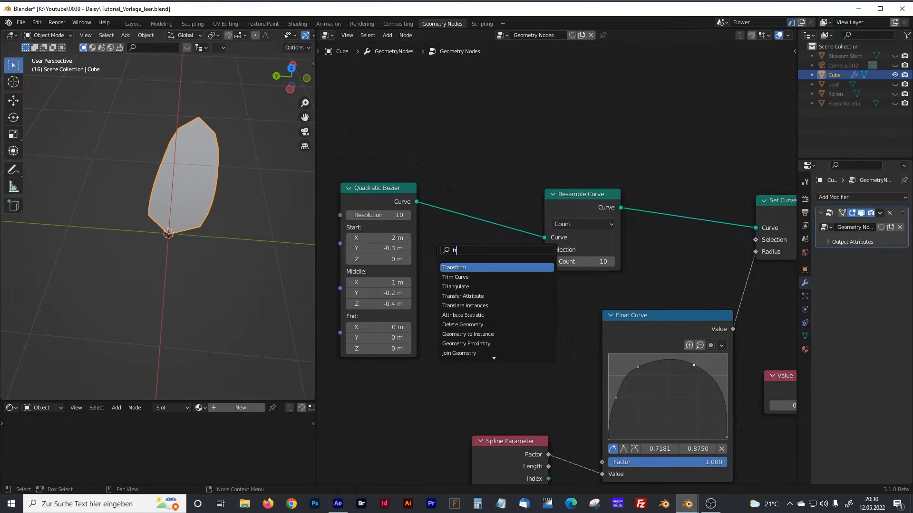
left_click(461, 267)
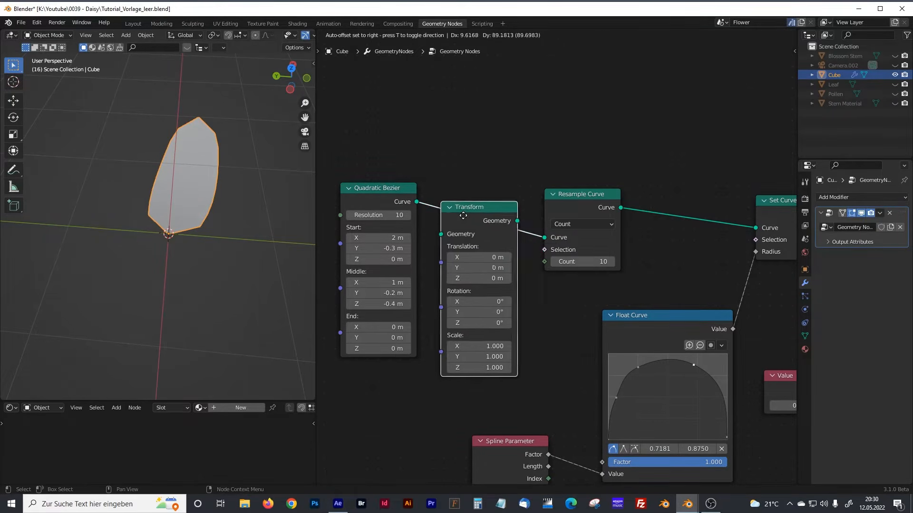
left_click(473, 268)
Set the Transform node's Z rotation to 8.3° in top view so the petal lies along the X axis
mouse_move(521, 308)
left_mouse_down()
mouse_move(532, 300)
mouse_move(528, 320)
left_mouse_up()
key("ctrl+z")
key("ctrl+z")
mouse_move(195, 233)
middle_mouse_down()
mouse_move(203, 181)
mouse_move(270, 210)
mouse_move(311, 190)
mouse_move(213, 245)
mouse_move(199, 218)
middle_mouse_up()
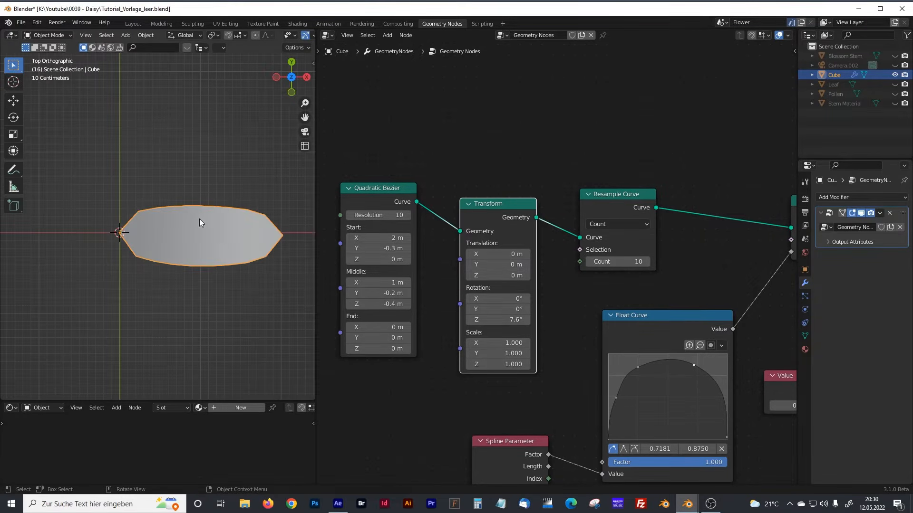
left_click(526, 318)
left_click(525, 319)
left_click(526, 318)
left_click(526, 319)
left_click(526, 318)
left_click(525, 319)
left_click(526, 319)
Inspect the petal's base outline up close, widen the node editor and review the whole node tree
middle_click_drag(143, 281, 92, 242)
scroll(149, 227, "up", 5)
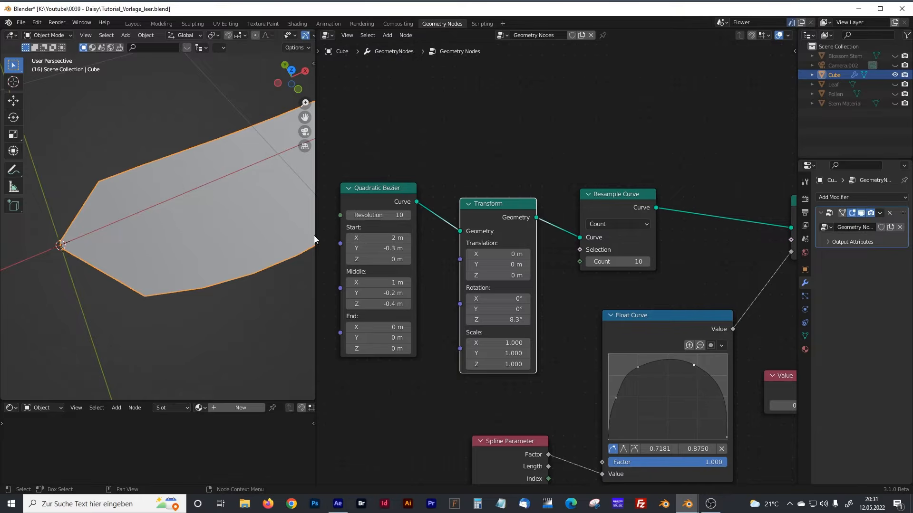
left_click_drag(316, 184, 188, 183)
scroll(479, 252, "down", 8)
middle_click_drag(559, 290, 376, 267)
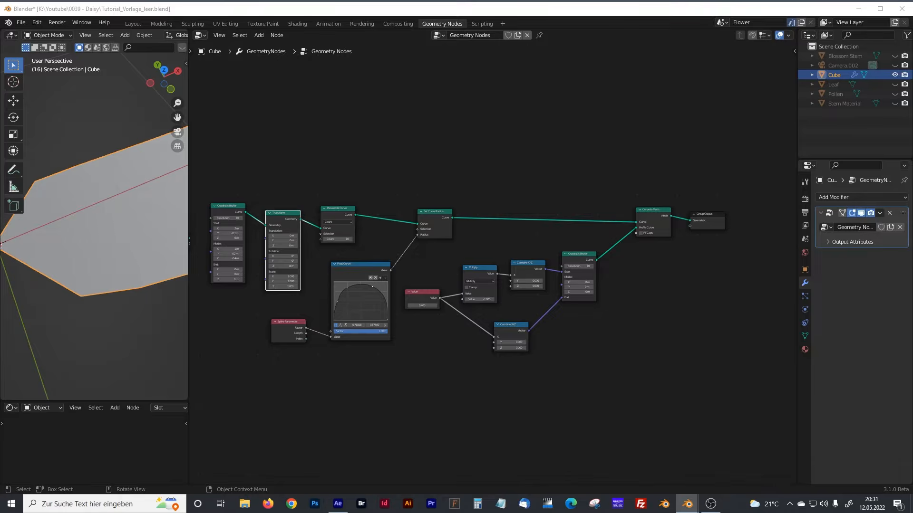
middle_click_drag(455, 284, 534, 283)
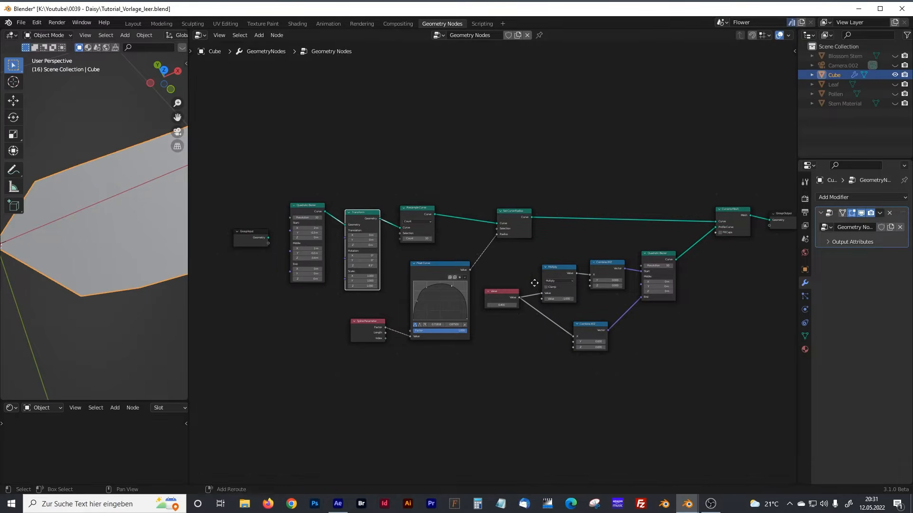
scroll(486, 254, "up", 7)
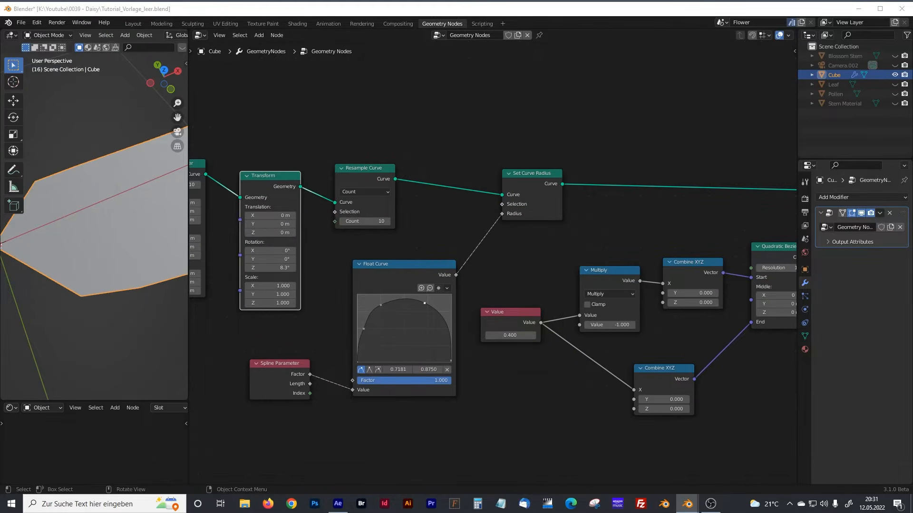
Spread out the node tree, moving the first Quadratic Bezier, Transform and Resample Curve nodes away from the rest and Group Input aside
mouse_move(517, 182)
left_mouse_down()
mouse_move(530, 179)
mouse_move(518, 181)
left_mouse_up()
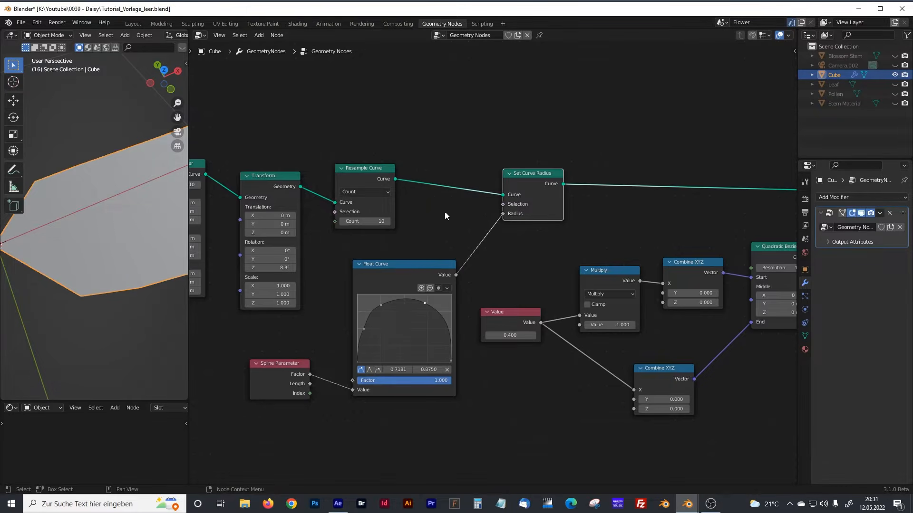
scroll(489, 245, "down", 1)
left_click_drag(436, 262, 438, 299)
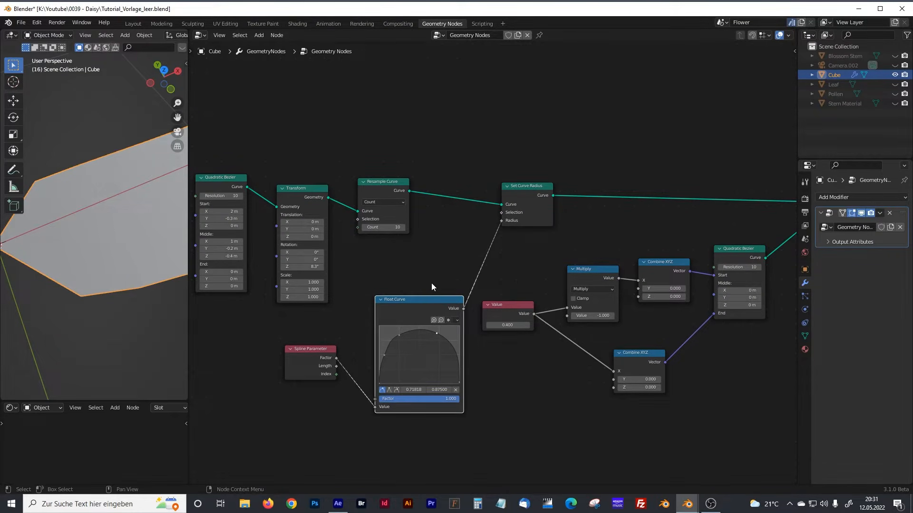
middle_click_drag(427, 207, 636, 195)
left_click_drag(312, 140, 588, 273)
left_click_drag(580, 169, 426, 131)
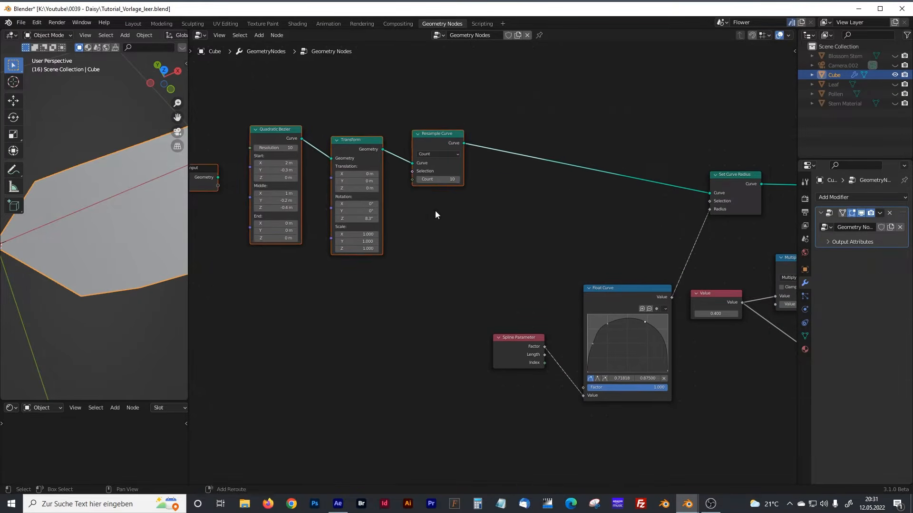
middle_click_drag(435, 210, 543, 243)
left_click(330, 118)
left_click_drag(303, 210, 222, 194)
Enclose the first Quadratic Bezier, Transform and Resample Curve nodes in a frame labelled "Blossom Base Shape"
left_click_drag(298, 136, 598, 336)
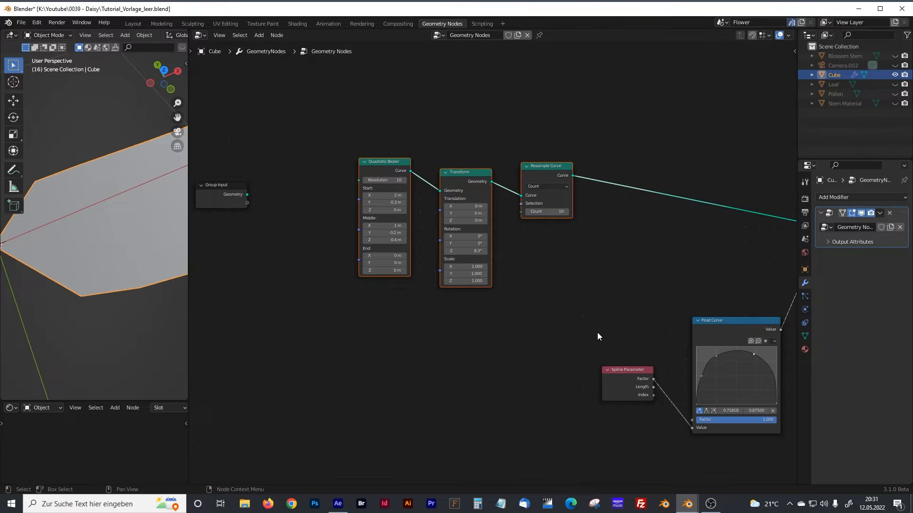
key("ctrl+j")
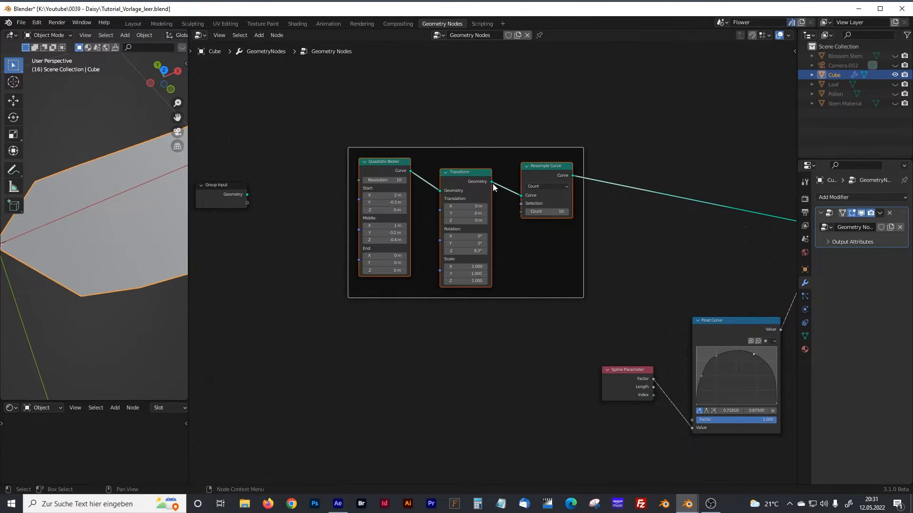
key("F2")
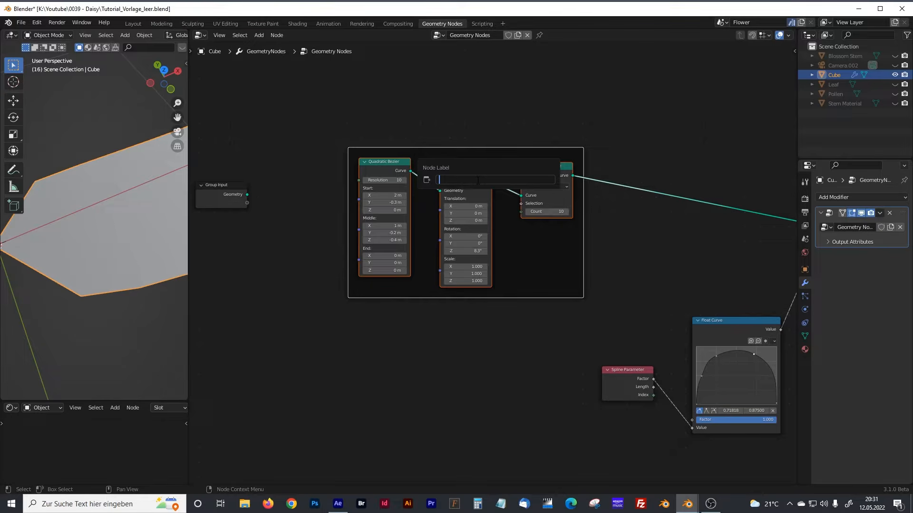
type("Blossom Base Shape")
key("Return")
Move Group Output aside and enclose the nodes from Spline Parameter to Curve to Mesh in a frame labelled "Blossom custom shape"
middle_click_drag(561, 206, 328, 138)
scroll(544, 201, "down", 6)
middle_click_drag(525, 207, 319, 188)
middle_click_drag(394, 207, 422, 207)
left_click_drag(650, 167, 767, 167)
left_click_drag(650, 156, 269, 308)
key("ctrl+j")
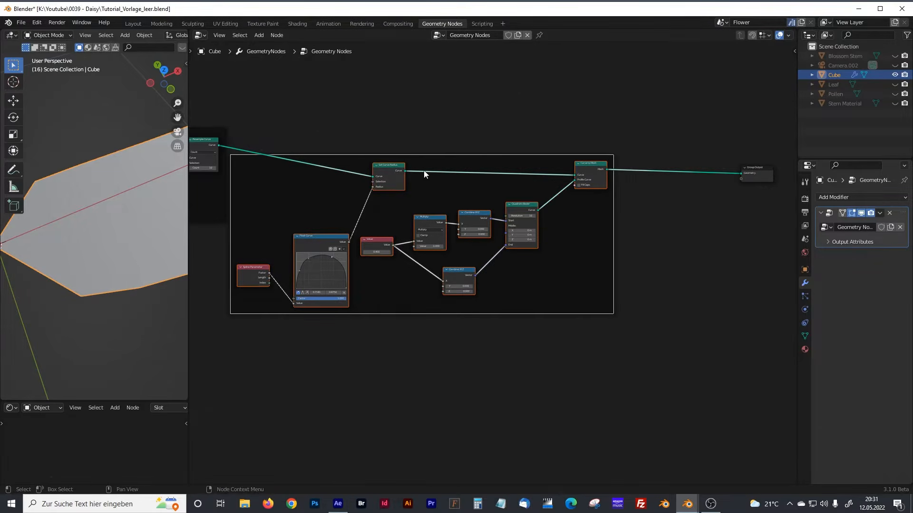
left_click_drag(465, 161, 484, 129)
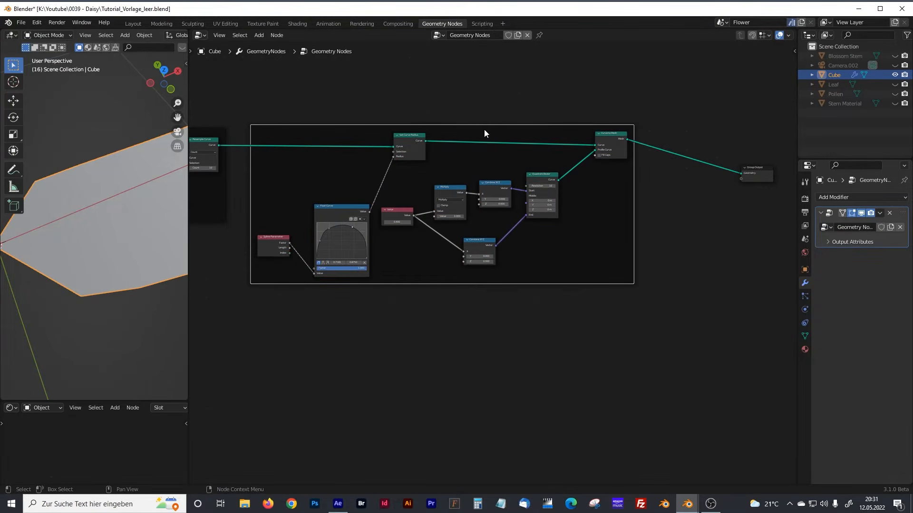
key("F2")
type("Blossom custom shape")
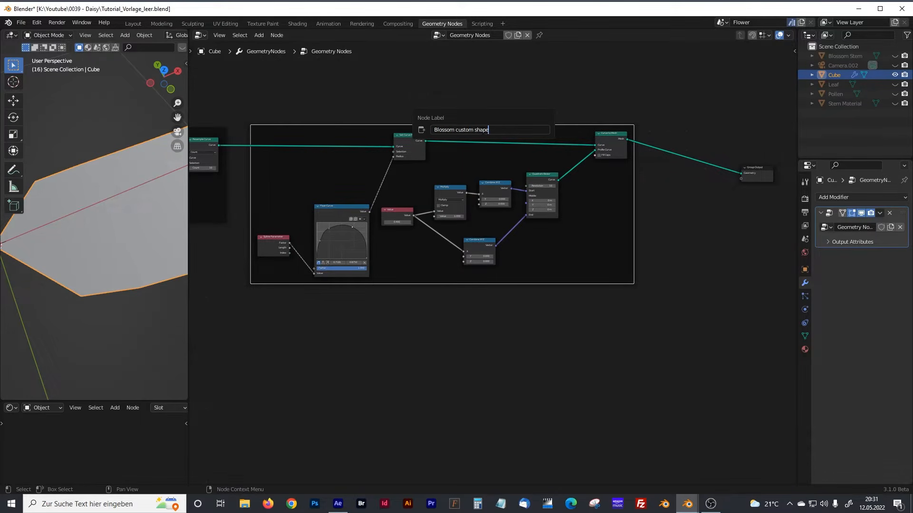
key("Return")
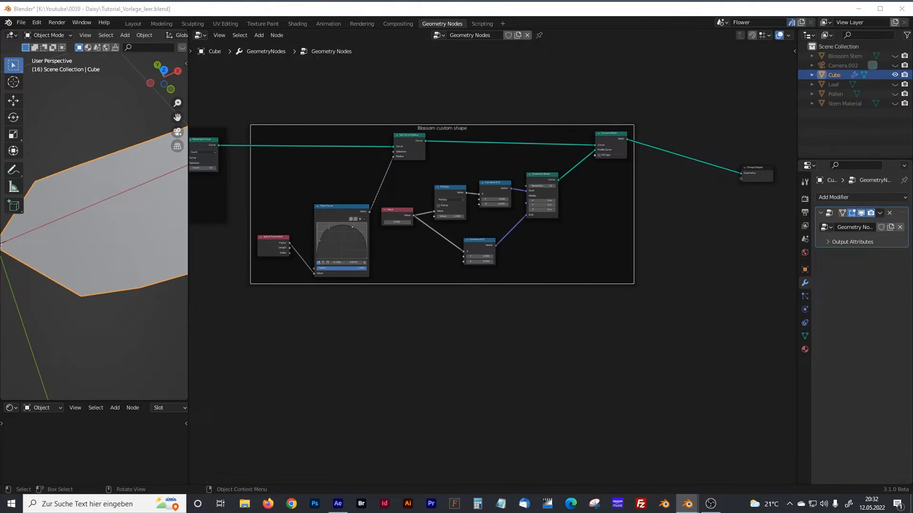
Widen the 3D viewport and insert a Delete Geometry node between Resample Curve and Set Curve Radius
left_click_drag(188, 109, 267, 108)
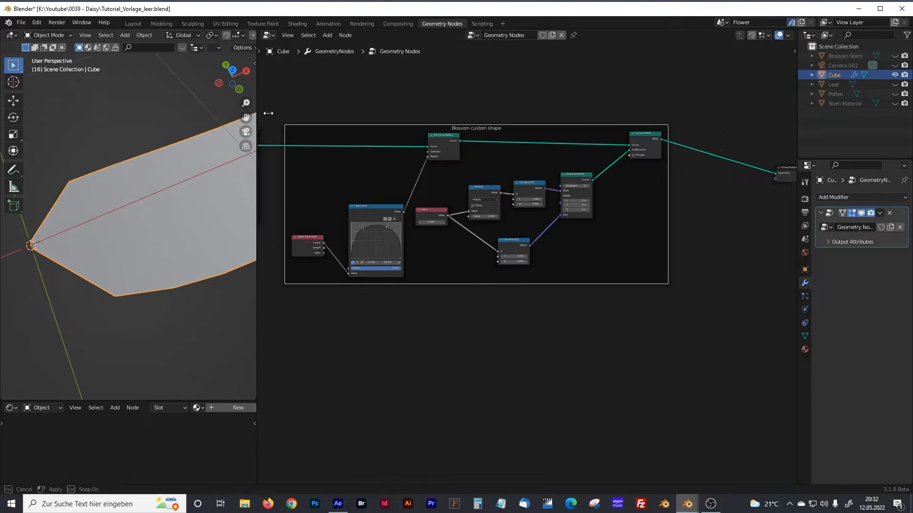
scroll(495, 256, "up", 4)
key("shift+a")
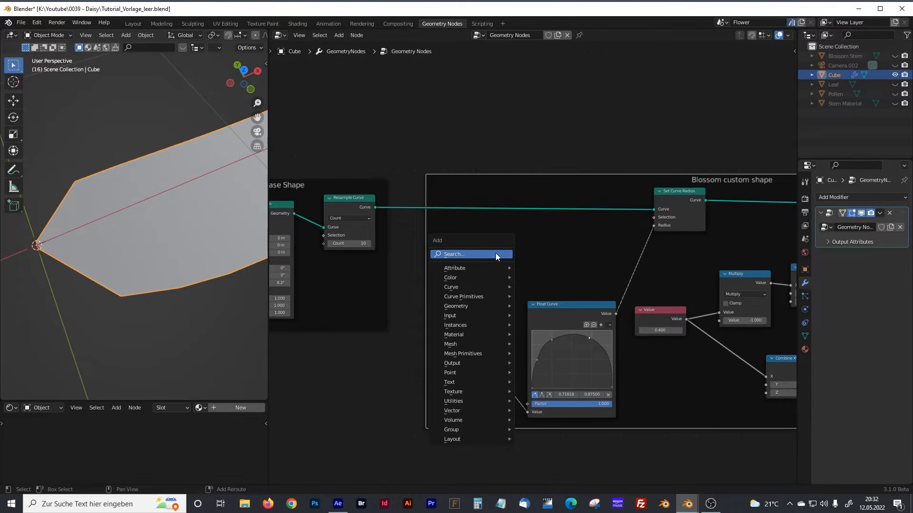
type("dele")
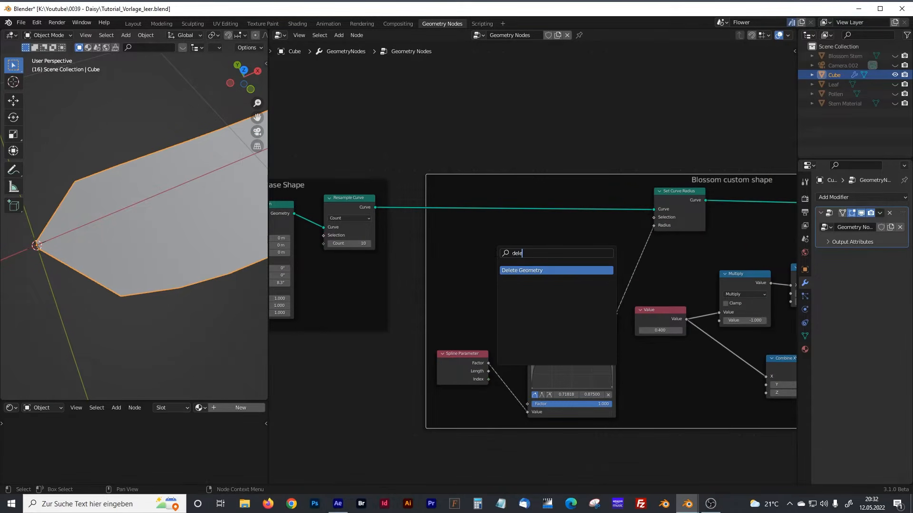
left_click(522, 271)
left_click(541, 211)
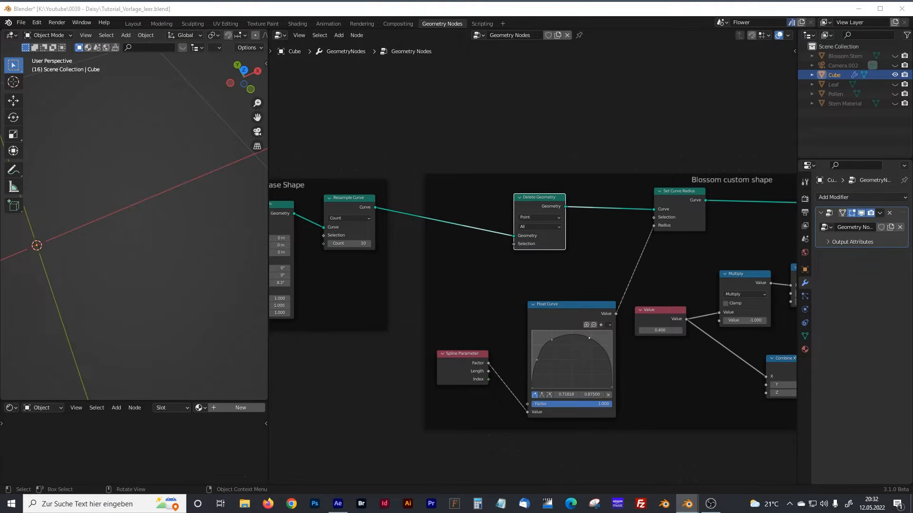
left_click_drag(550, 198, 557, 188)
Add an Endpoint Selection node, connect it to Delete Geometry's Selection input, and set Start Size and End Size to 0
left_click(471, 251)
key("shift+a")
type("enpo")
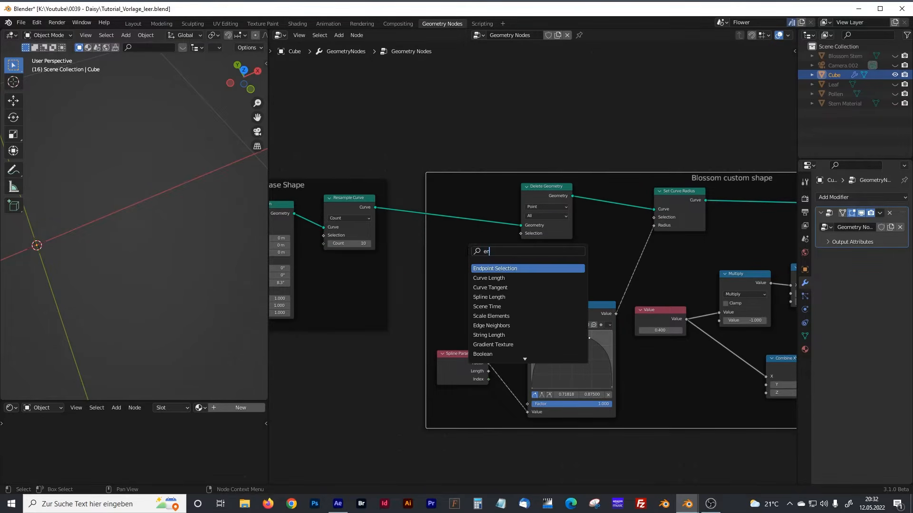
left_click(484, 268)
left_click(488, 246)
left_click_drag(486, 243, 521, 234)
left_click(442, 252)
left_click(440, 260)
scroll(173, 227, "down", 4)
middle_click_drag(174, 228, 159, 239)
scroll(129, 231, "up", 4)
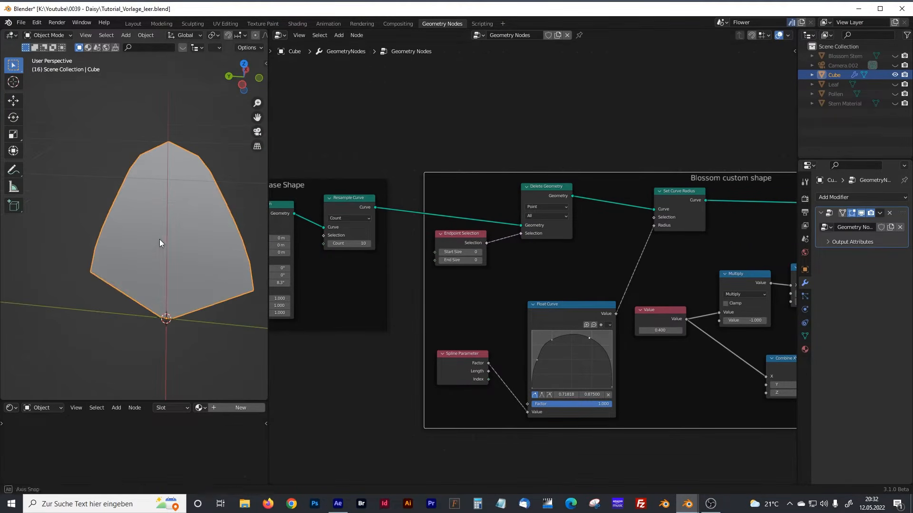
Try a Start Size of 5 on the Endpoint Selection node and return it to 0
double_click(459, 252)
type("5")
key("Return")
left_click_drag(464, 252, 443, 252)
middle_click_drag(177, 149, 164, 167)
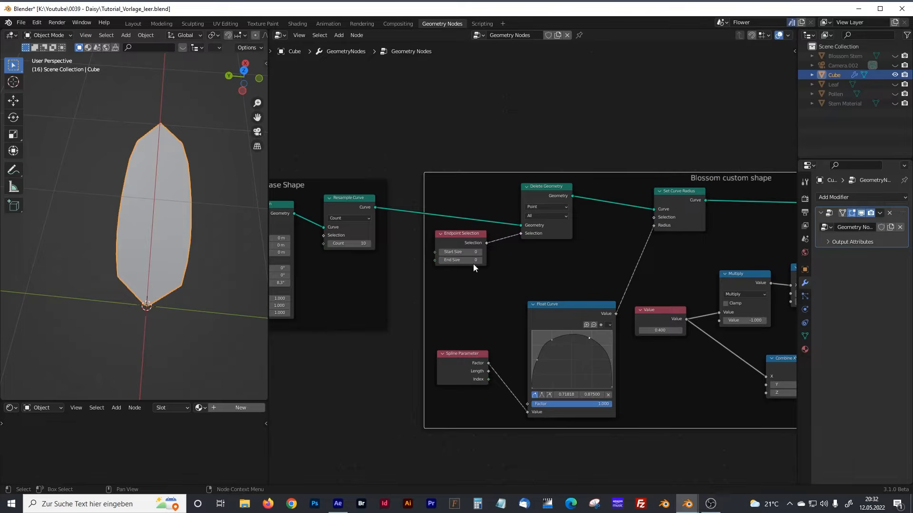
Examine the petal's pointed base and tip from the side and from above
mouse_move(467, 260)
left_mouse_down()
mouse_move(477, 260)
mouse_move(468, 261)
mouse_move(473, 245)
left_mouse_up()
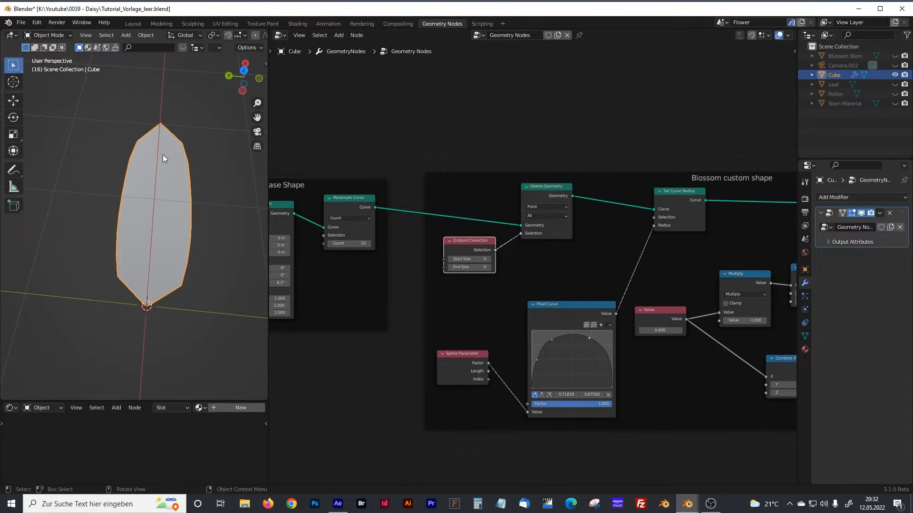
middle_click_drag(155, 298, 110, 245)
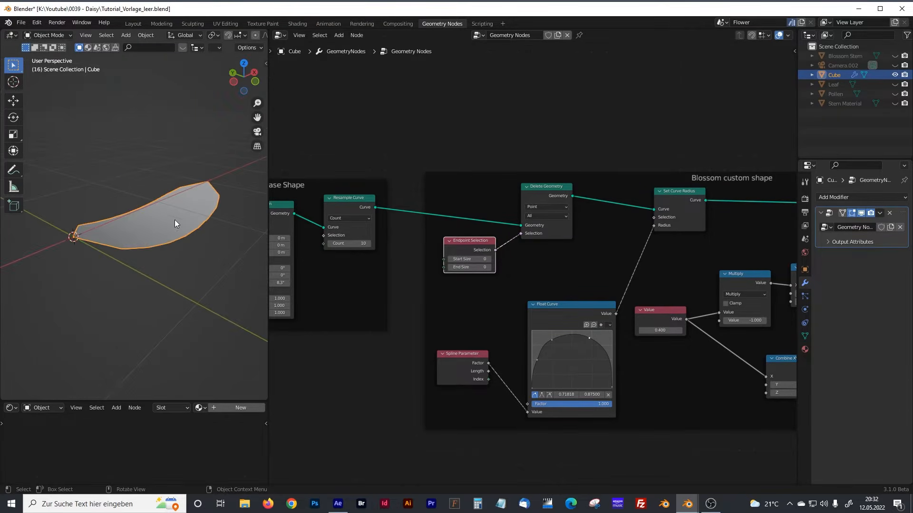
scroll(504, 236, "down", 2)
left_click_drag(490, 244, 491, 248)
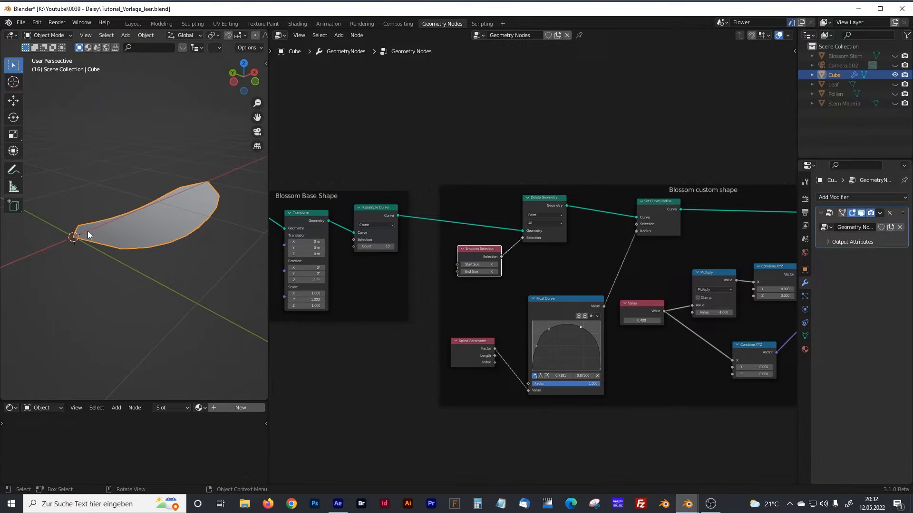
middle_click_drag(243, 216, 189, 289)
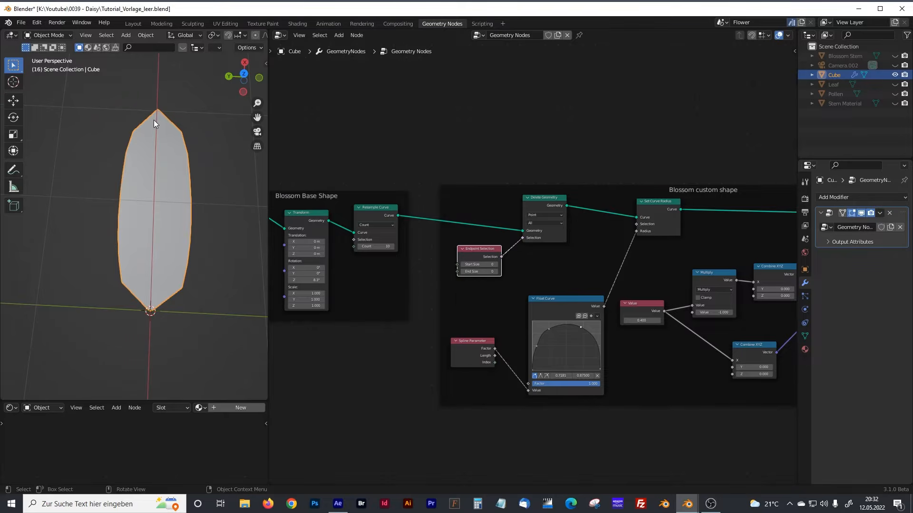
middle_click_drag(128, 291, 191, 239)
middle_click_drag(178, 274, 169, 280)
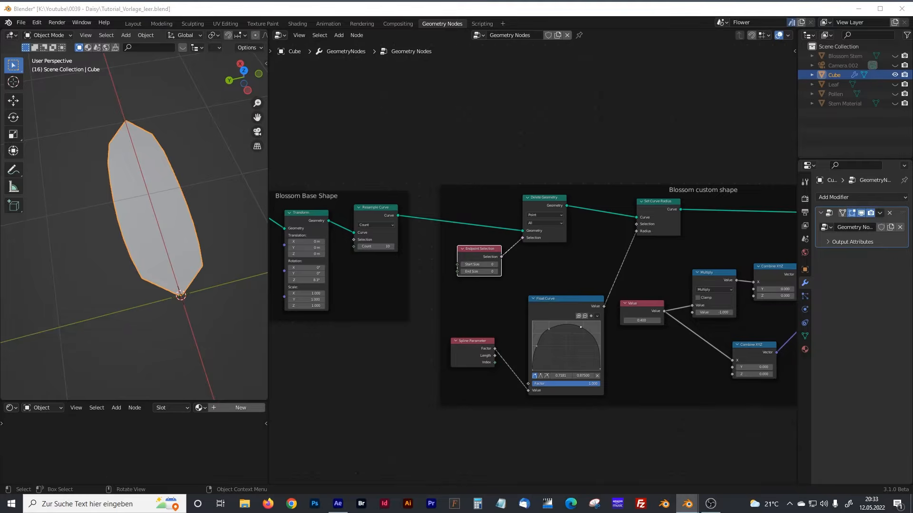
Move the Blossom custom shape frame away from the Blossom Base Shape frame and bring Curve to Mesh closer to the second Quadratic Bezier
mouse_move(581, 267)
middle_mouse_down()
mouse_move(460, 271)
mouse_move(573, 272)
middle_mouse_up()
left_click_drag(529, 211, 626, 221)
middle_click_drag(521, 295, 568, 291)
middle_click_drag(442, 285, 672, 261)
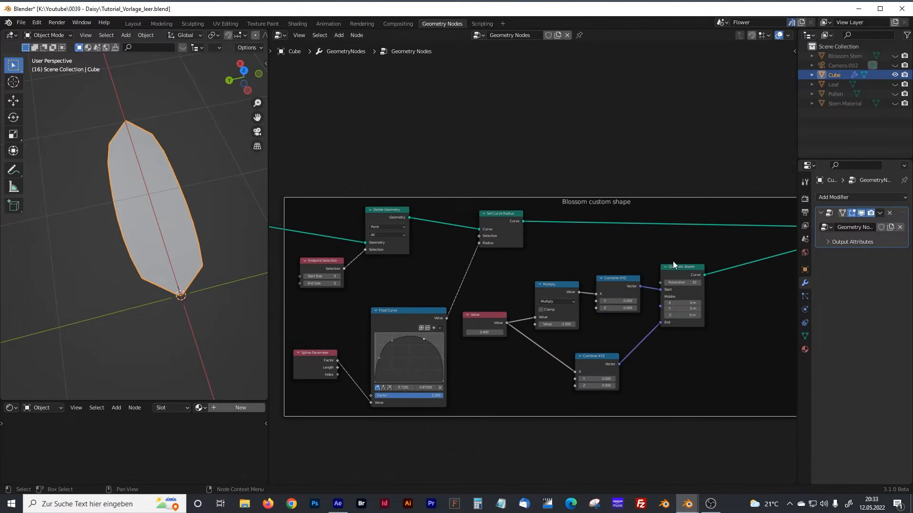
middle_click_drag(767, 257, 583, 247)
left_click_drag(698, 203, 590, 219)
middle_click_drag(608, 236, 552, 241)
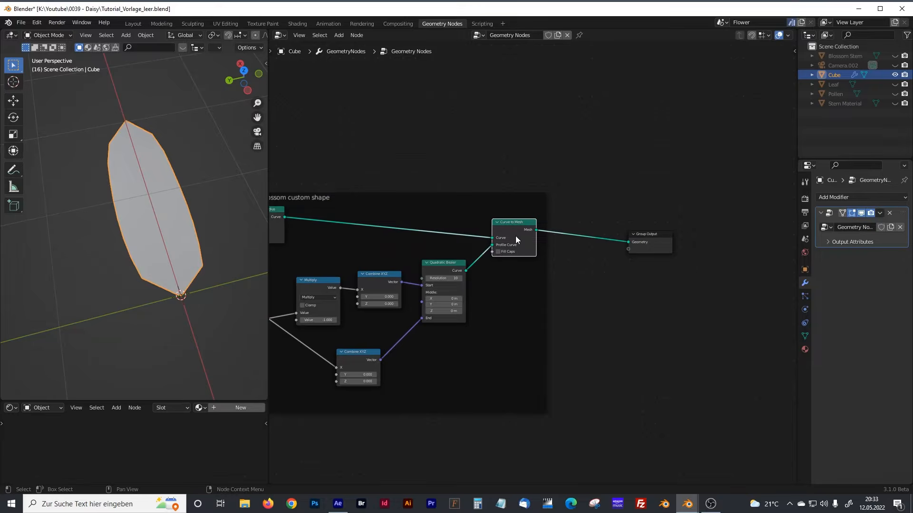
Insert a Subdivision Surface node between Curve to Mesh and Group Output
key("shift+a")
type("sub")
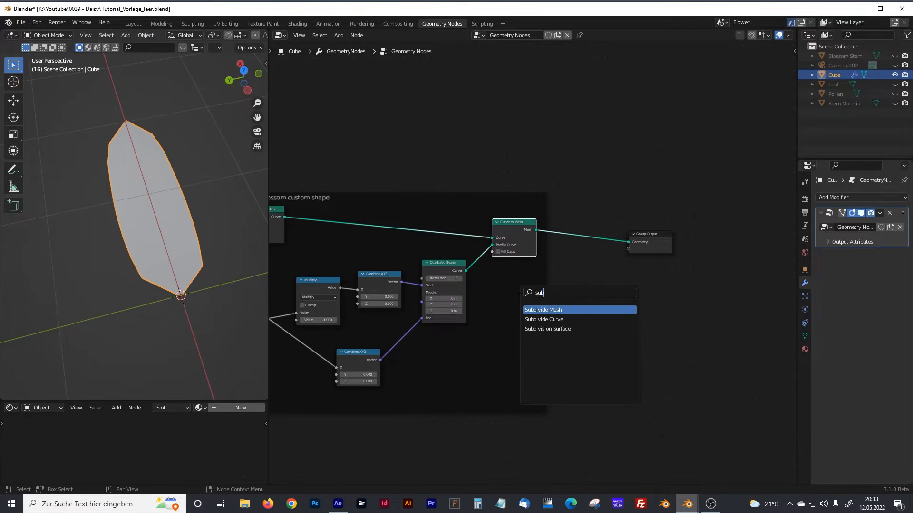
key("Down")
key("Down")
key("Return")
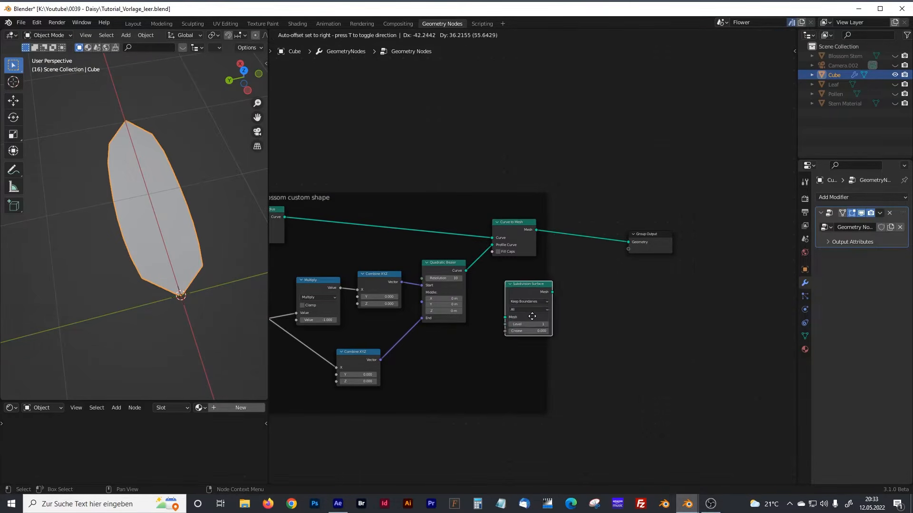
left_click(587, 207)
Try Level 2 on the Subdivision Surface node, compare the petal's smoothness, and return the level to 1
middle_click_drag(173, 261, 177, 186)
middle_click_drag(612, 273, 580, 286)
scroll(486, 287, "up", 1)
scroll(485, 287, "up", 2)
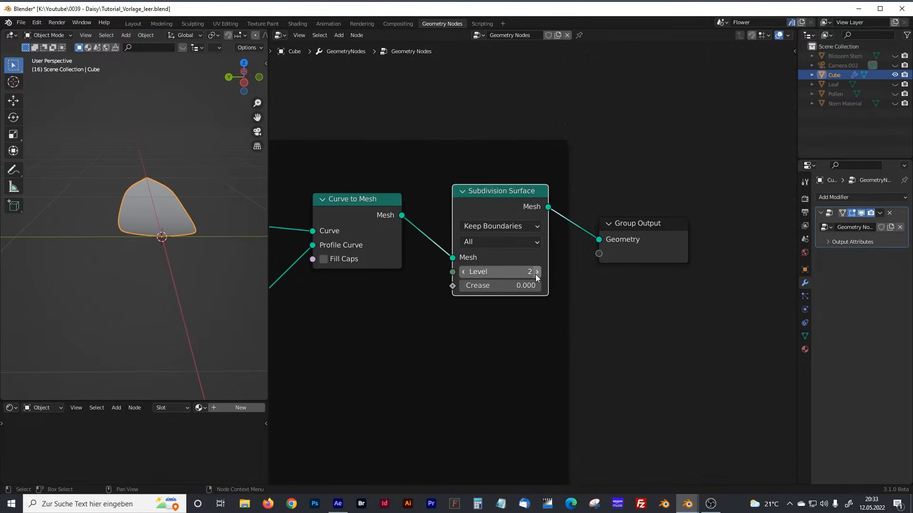
middle_click_drag(219, 213, 256, 265)
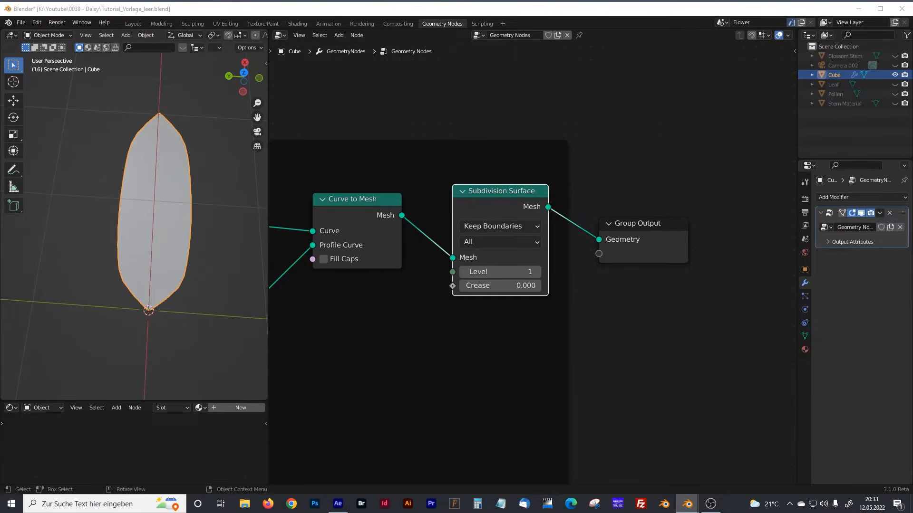
Move the Group Output node farther from the frame and line it up with the Subdivision Surface node's output
left_click_drag(636, 226, 645, 224)
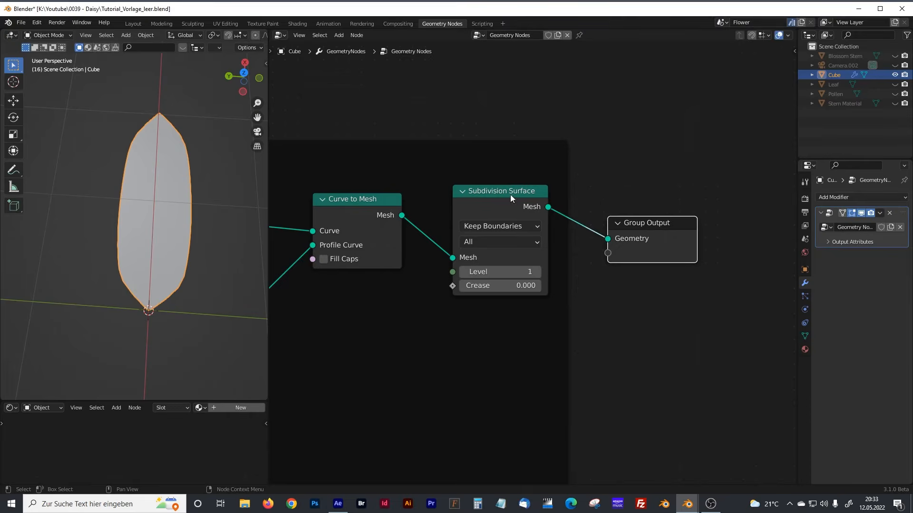
middle_click_drag(535, 332, 483, 338)
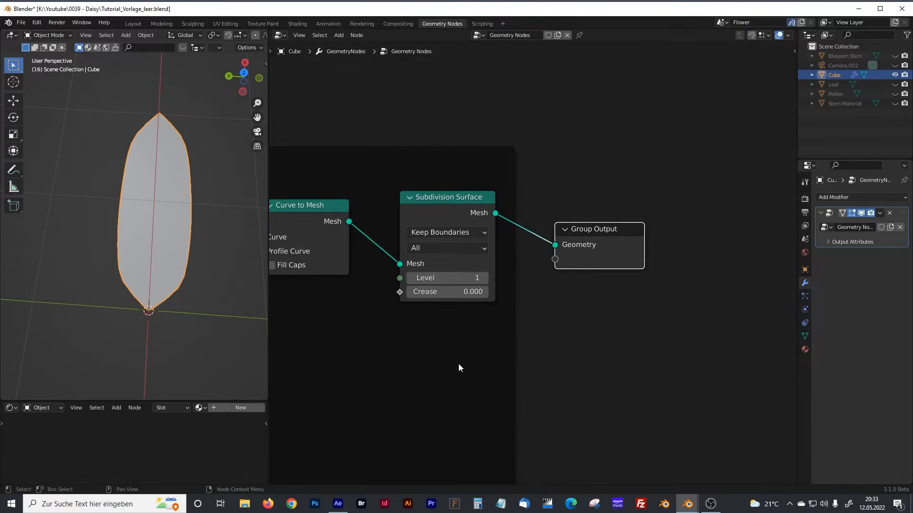
left_click_drag(604, 235, 615, 200)
Insert a Set Material node between Subdivision Surface and Group Output and align it with its neighbours
left_click(452, 353)
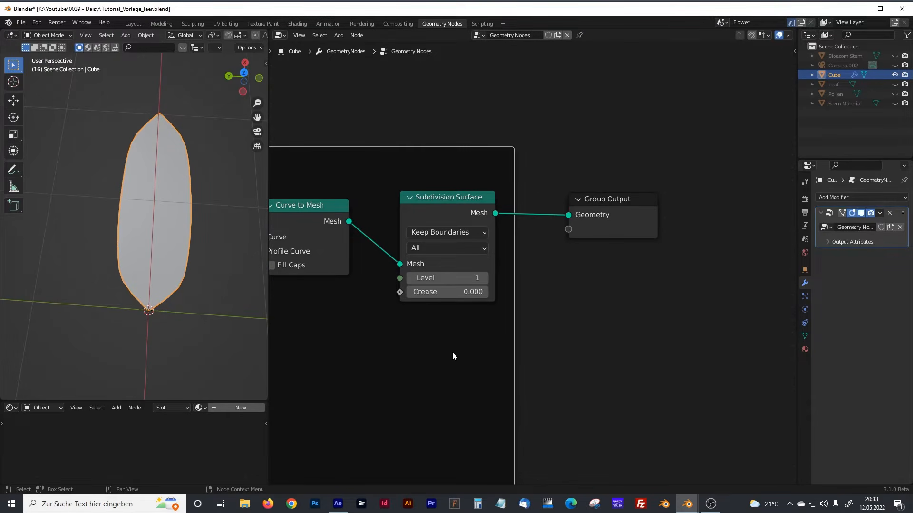
key("shift+a")
left_click(417, 296)
type("set mater")
left_click(442, 323)
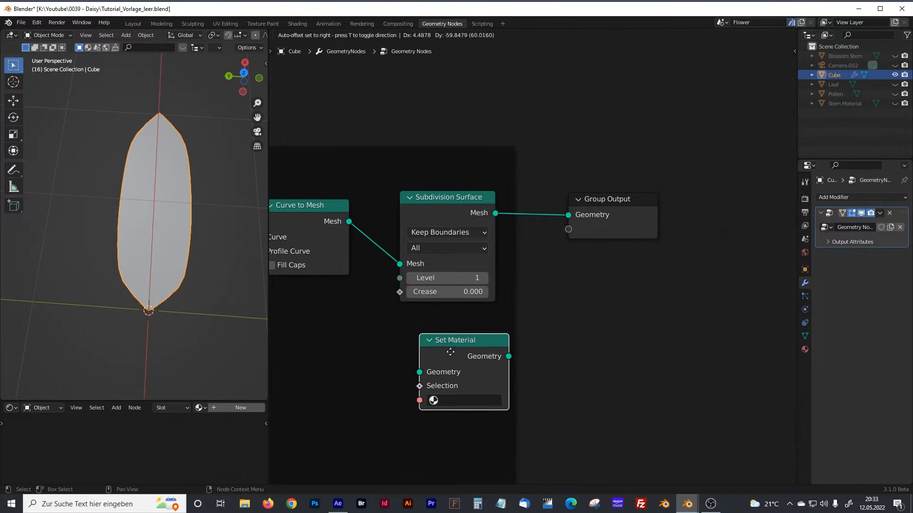
left_click(537, 235)
left_click_drag(738, 190, 739, 190)
left_click_drag(563, 223, 576, 190)
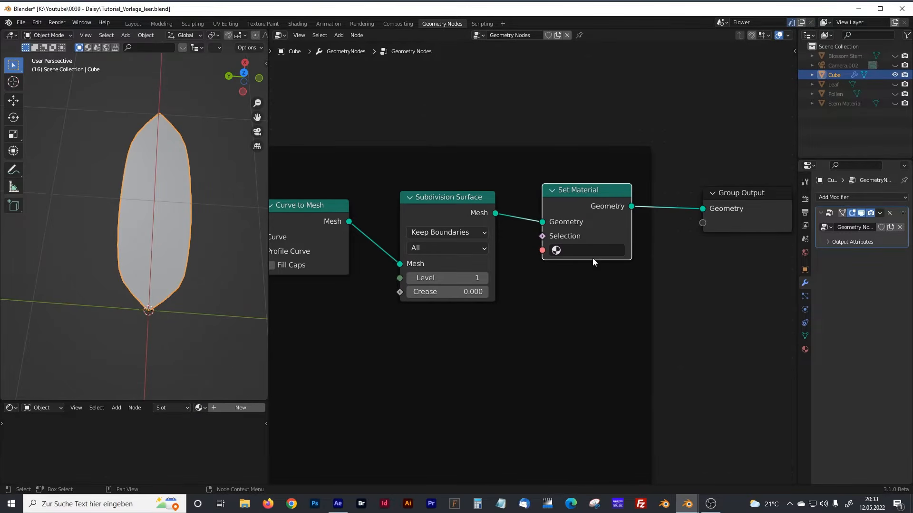
scroll(592, 259, "down", 1)
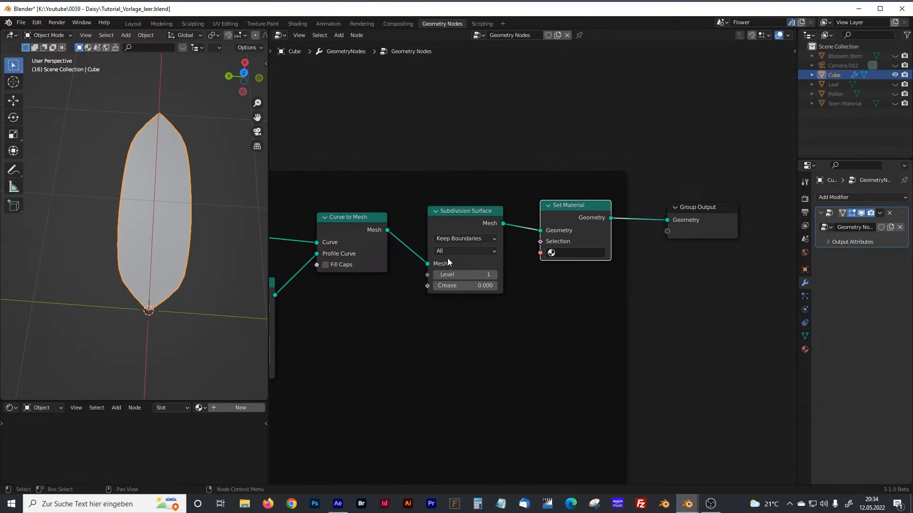
middle_click_drag(165, 252, 110, 237)
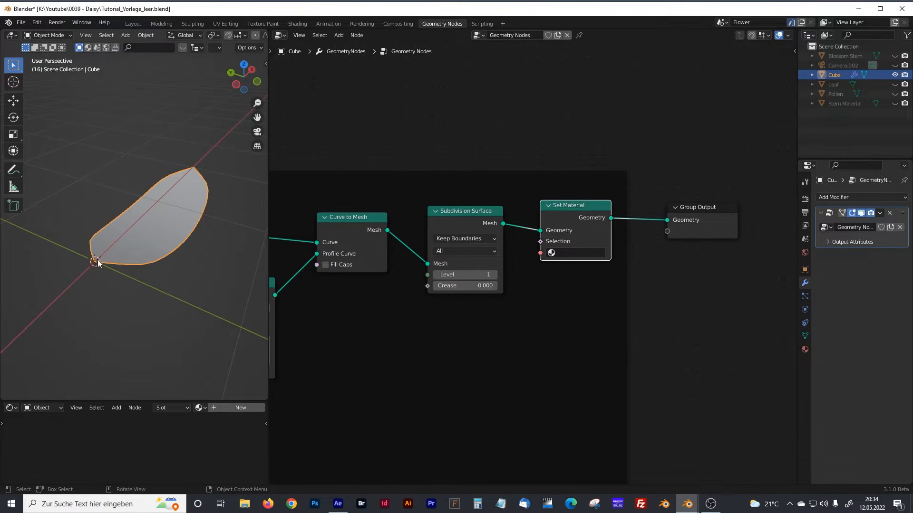
Add a Set Curve Radius node above the Blossom custom shape frame
scroll(411, 229, "down", 10)
middle_click_drag(401, 235, 466, 240)
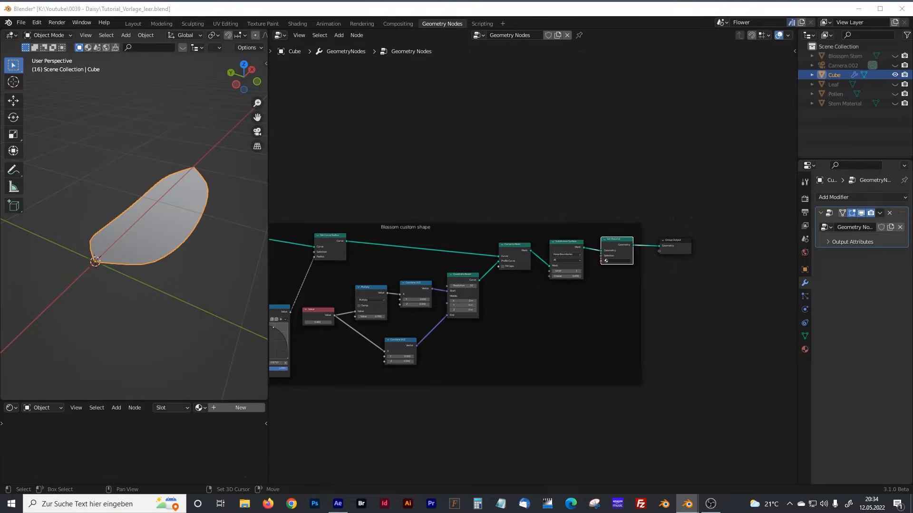
middle_click_drag(345, 184, 522, 239)
mouse_move(488, 193)
middle_mouse_down()
mouse_move(452, 204)
mouse_move(481, 193)
middle_mouse_up()
scroll(449, 216, "up", 1)
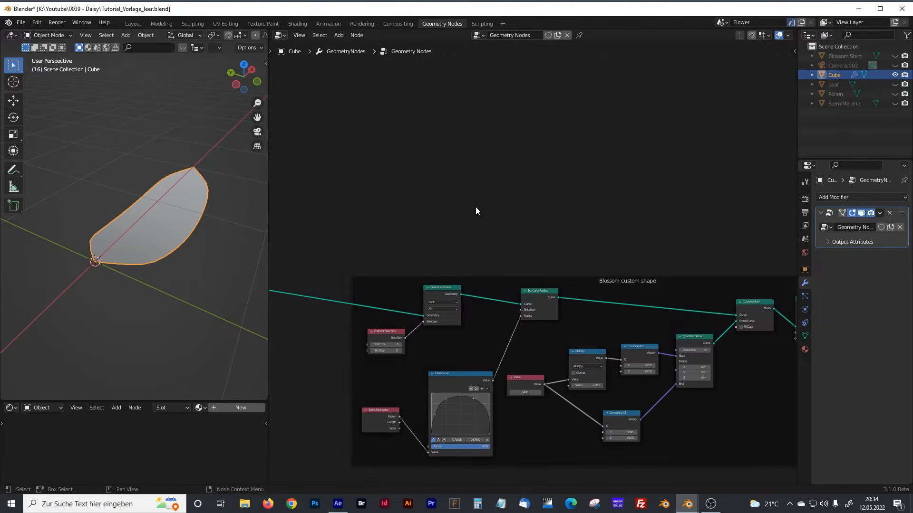
key("shift+a")
left_click(469, 207)
type("s")
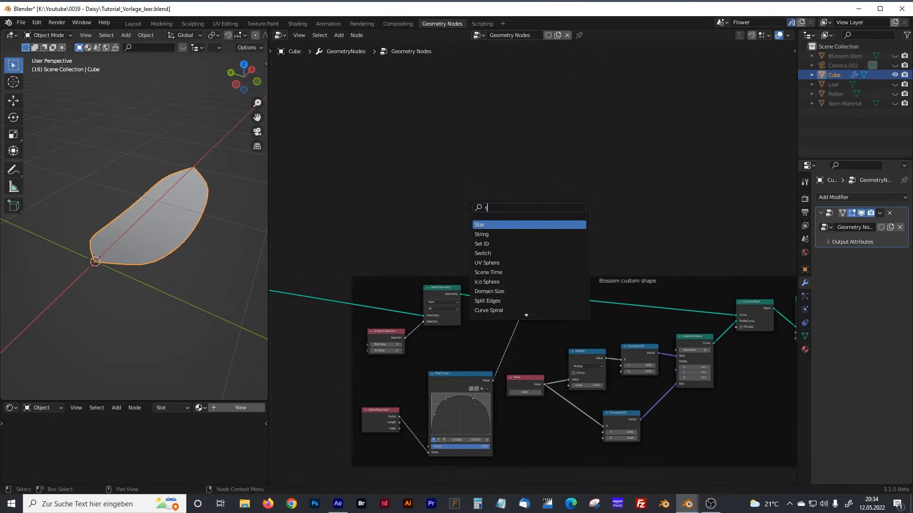
type("et c")
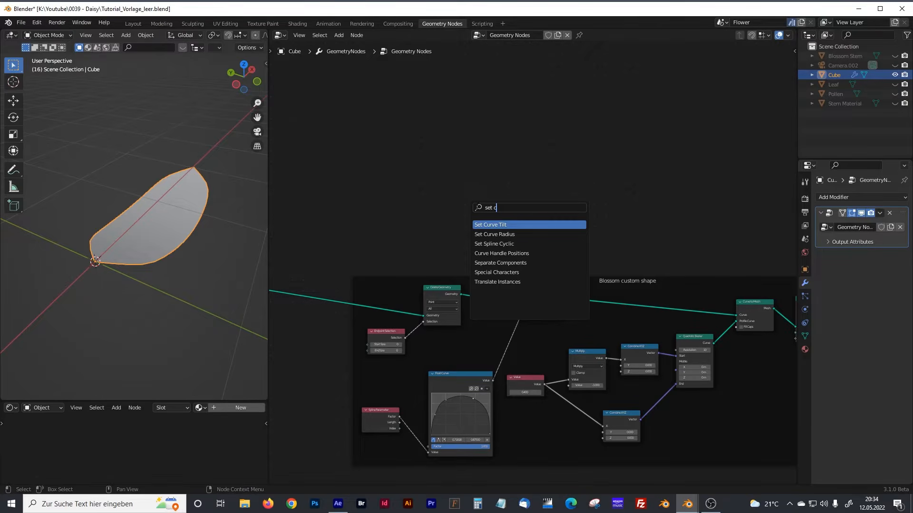
type("r")
left_click(504, 224)
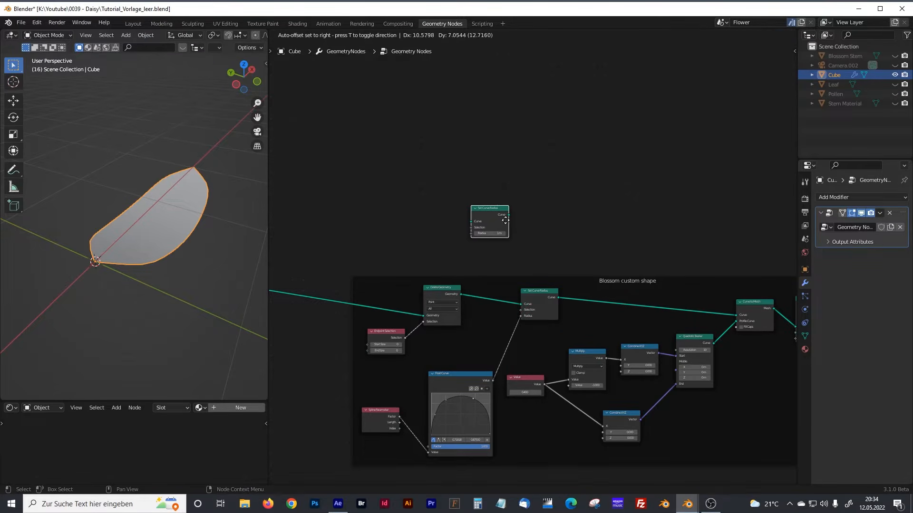
left_click(492, 169)
Connect the Resample Curve output to the new Set Curve Radius node's Curve input and nudge that node into place
scroll(457, 214, "up", 1)
scroll(456, 211, "up", 2)
middle_click_drag(443, 221, 649, 228, "shift")
middle_click_drag(576, 248, 483, 237, "shift")
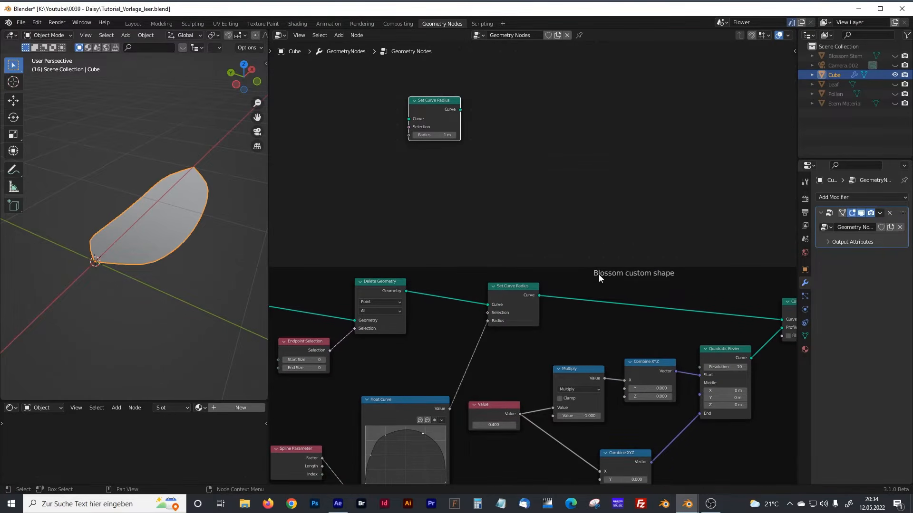
middle_click_drag(327, 232, 603, 238)
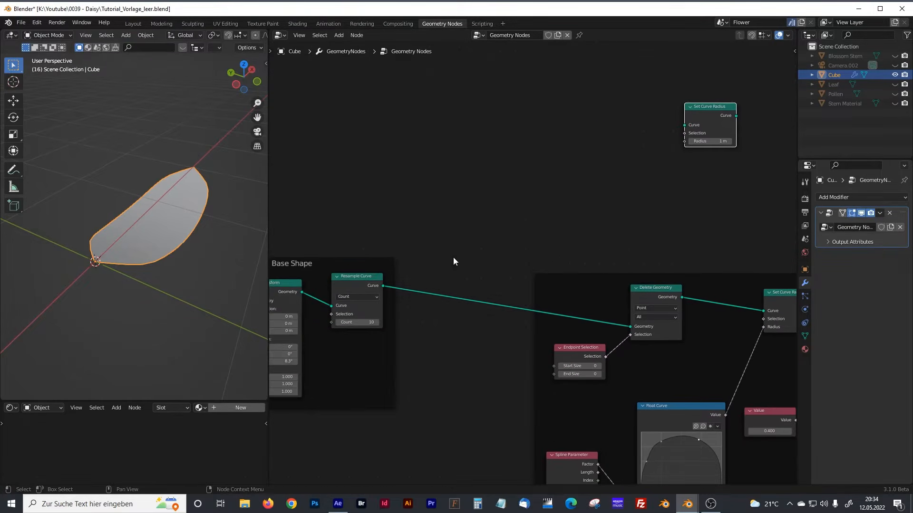
left_click_drag(366, 277, 368, 284)
middle_click_drag(298, 268, 353, 262)
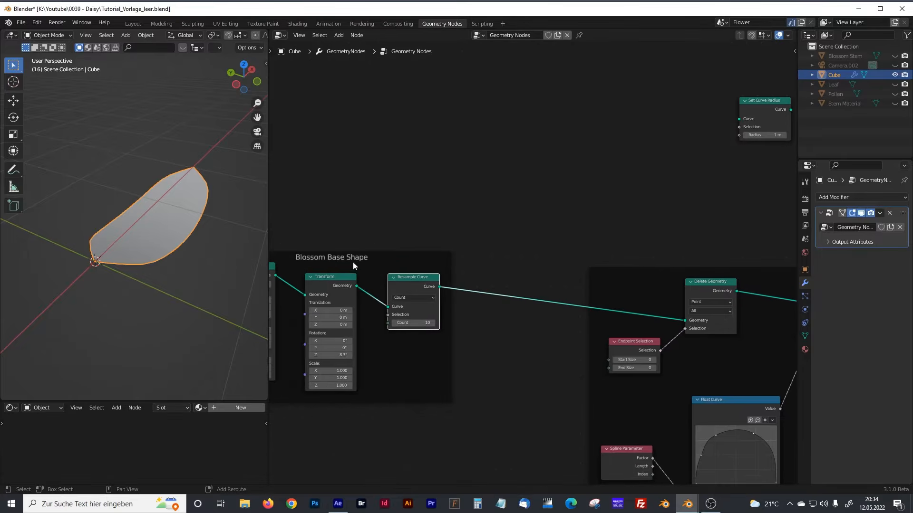
middle_click_drag(436, 247, 388, 245)
left_click_drag(392, 283, 689, 119)
middle_click_drag(679, 202, 515, 199)
scroll(621, 204, "down", 2)
scroll(620, 204, "down", 2)
scroll(361, 226, "up", 3)
middle_click_drag(354, 239, 354, 306)
scroll(477, 241, "up", 6)
middle_click_drag(673, 122, 574, 150)
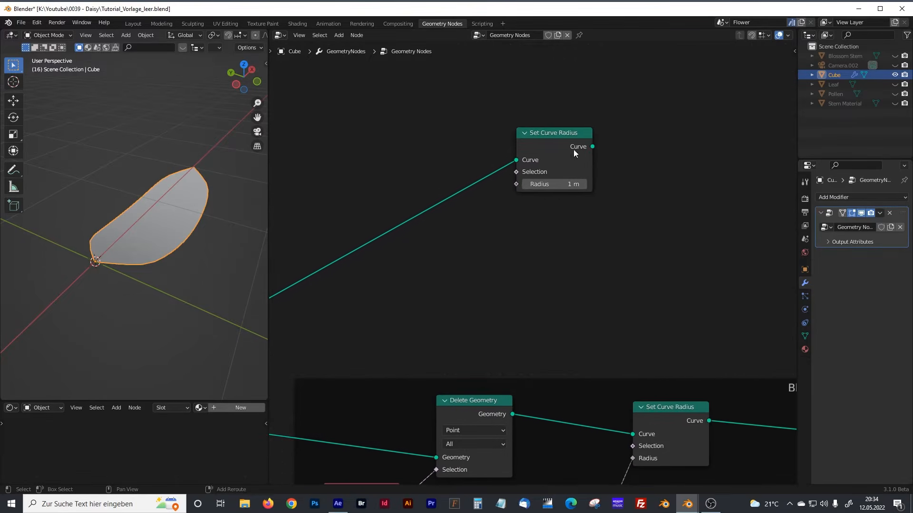
left_click_drag(564, 133, 541, 133)
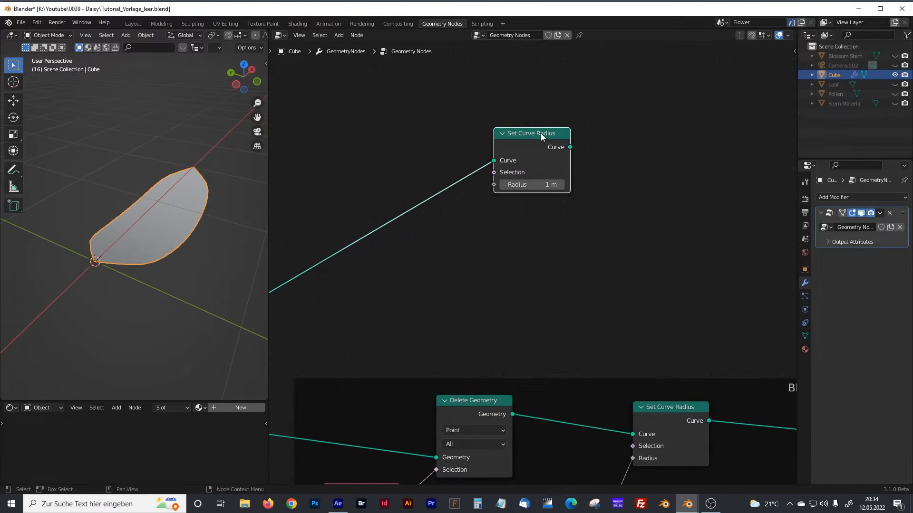
Move Group Output farther out and insert a Join Geometry node between Set Material and Group Output, raised above the link
scroll(613, 192, "down", 1)
scroll(679, 241, "down", 3)
middle_click_drag(679, 241, 397, 207)
left_click_drag(589, 267, 731, 275)
left_click(617, 223)
key("shift+a")
left_click(578, 216)
type("join")
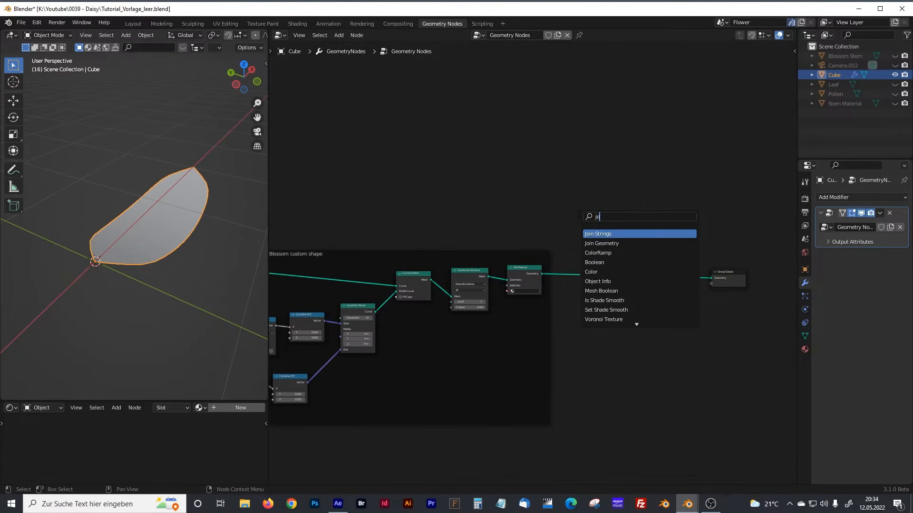
left_click(604, 243)
left_click(636, 283)
left_click_drag(631, 266, 641, 226)
Connect the upper Set Curve Radius node's Curve output to the Join Geometry input
middle_click_drag(475, 163, 574, 179)
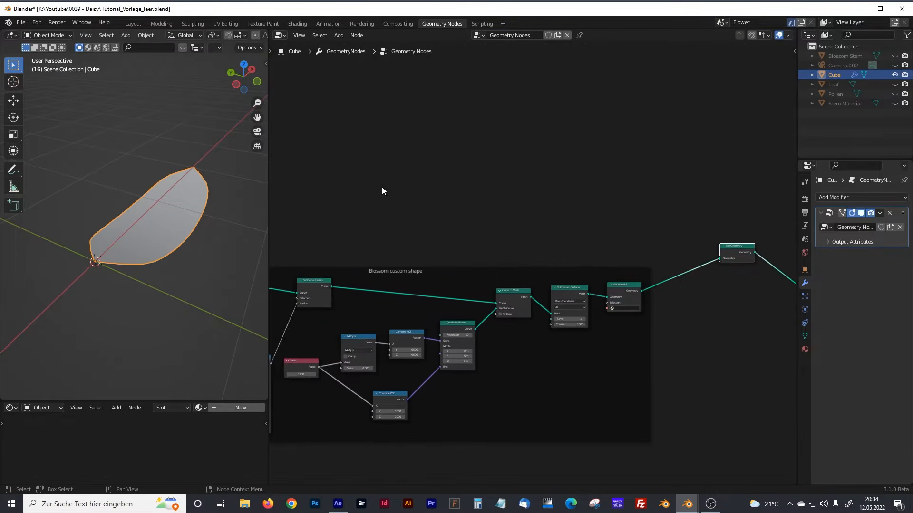
middle_click_drag(380, 187, 507, 185)
left_click_drag(395, 158, 709, 255)
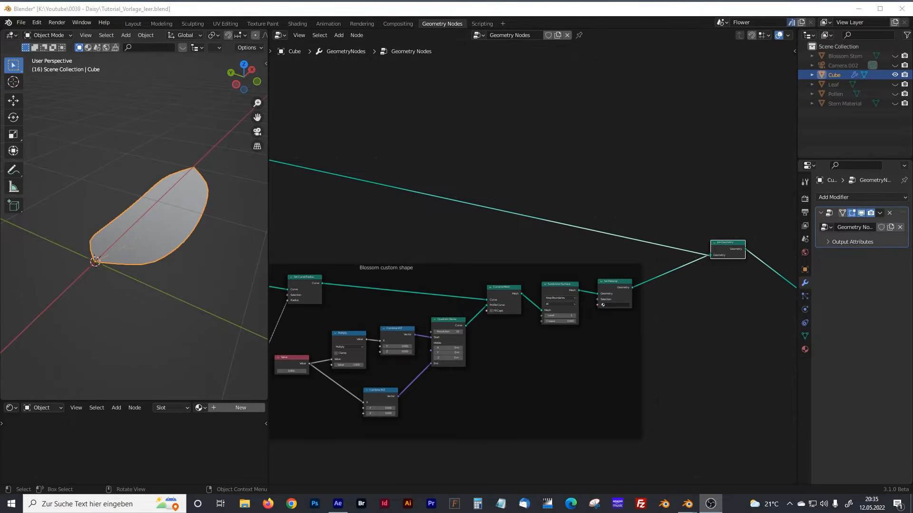
Reposition the upper Set Curve Radius node and add a reroute on its incoming link, placed level with its Curve input
middle_click_drag(442, 206, 625, 201)
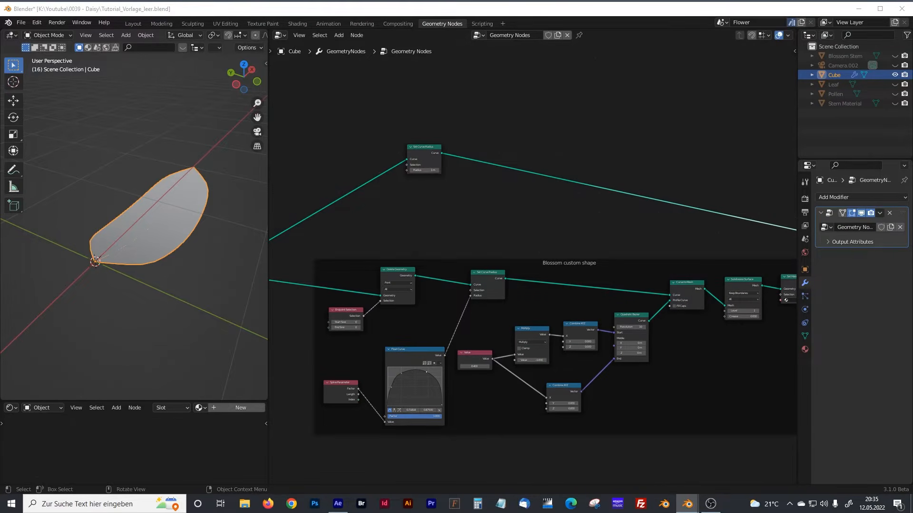
scroll(402, 167, "up", 4)
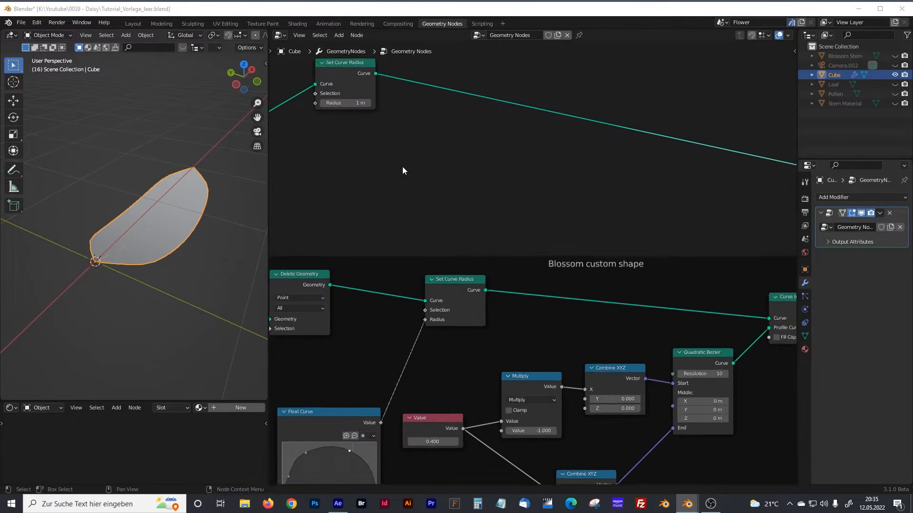
left_click_drag(416, 110, 460, 83)
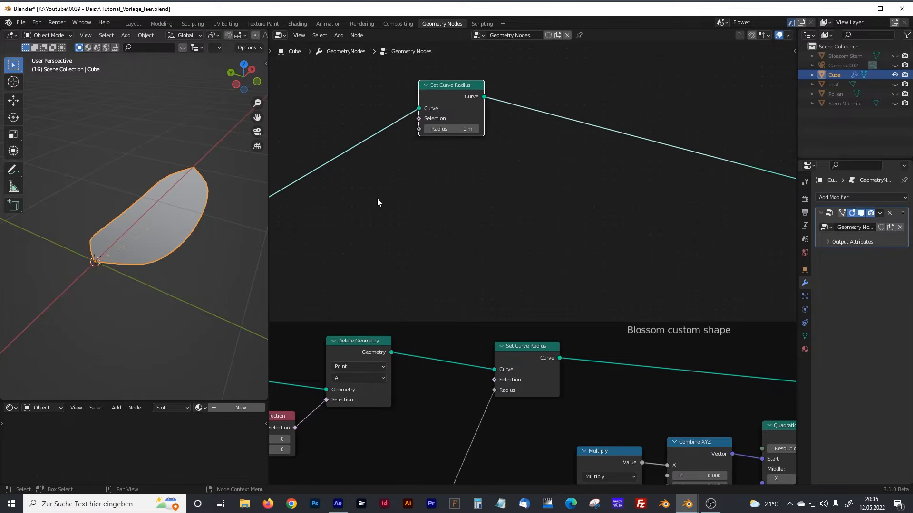
middle_click_drag(378, 203, 480, 157)
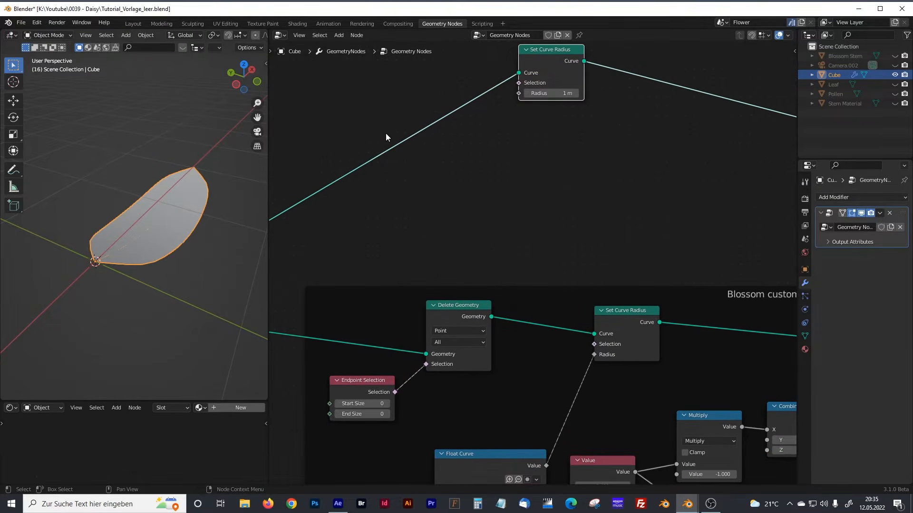
right_click_drag(384, 136, 431, 189, "shift")
middle_click_drag(431, 188, 580, 218)
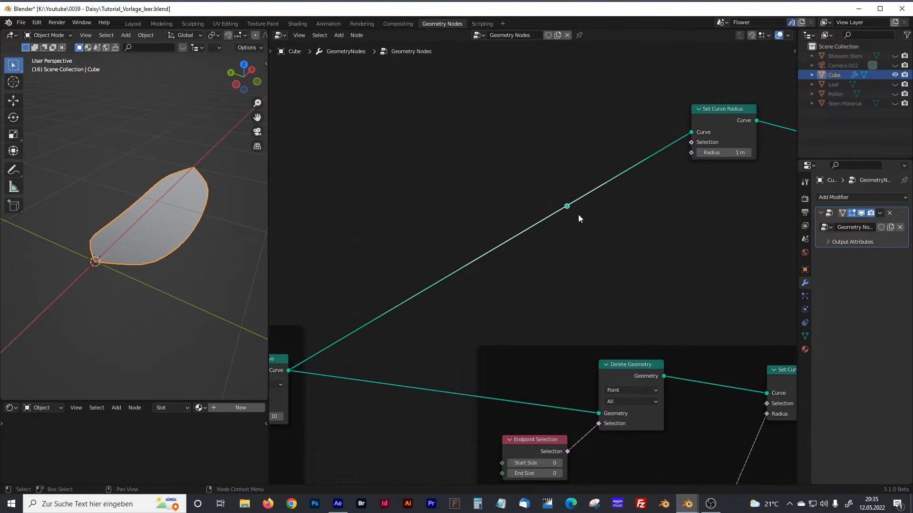
key("g")
left_click(402, 143)
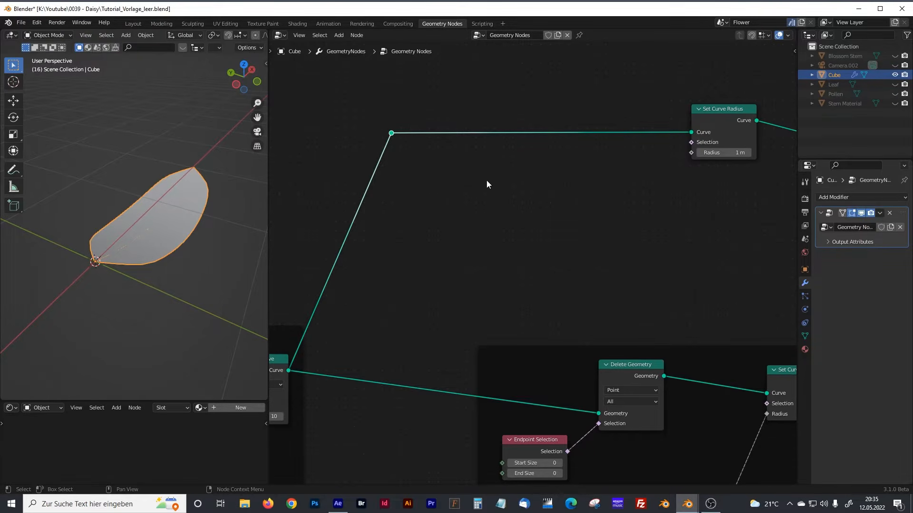
Add a Float Curve node below the link that runs from the reroute to Set Curve Radius
key("shift+a")
type("f")
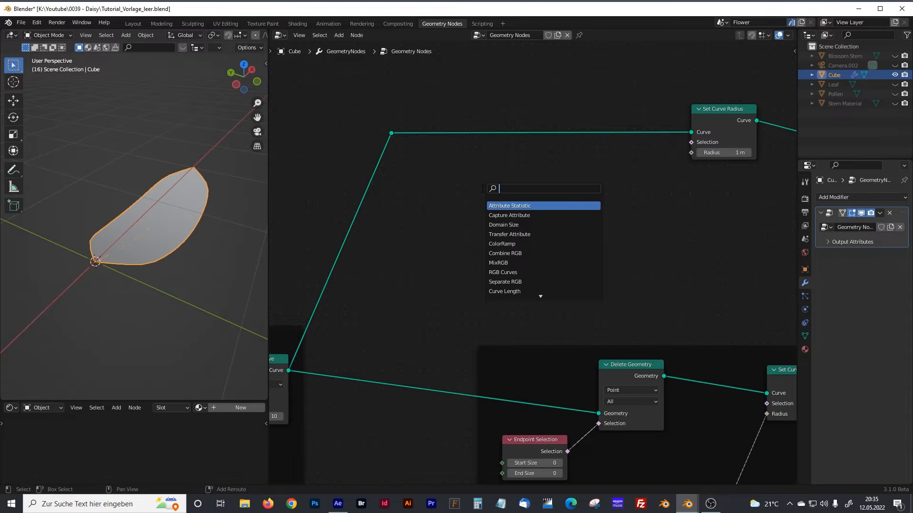
type("ölo")
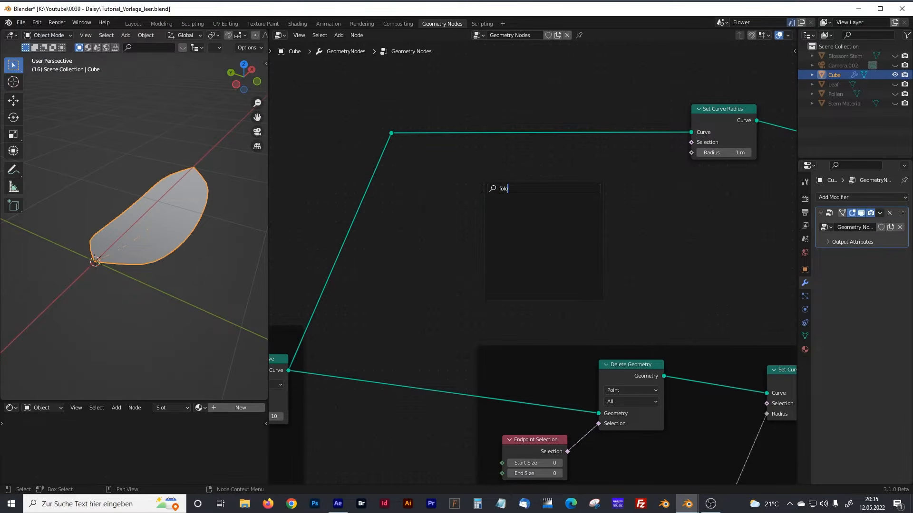
key("BackSpace")
key("BackSpace")
key("BackSpace")
type("loa")
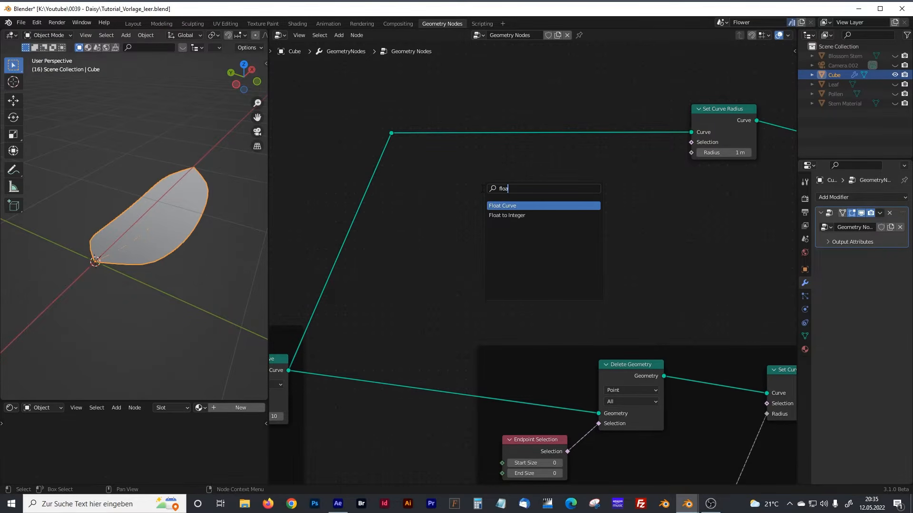
left_click(532, 205)
left_click(562, 190)
left_click(461, 226)
Add a Spline Parameter node beside the new Float Curve and connect its Factor to the Float Curve's Value input
key("shift+a")
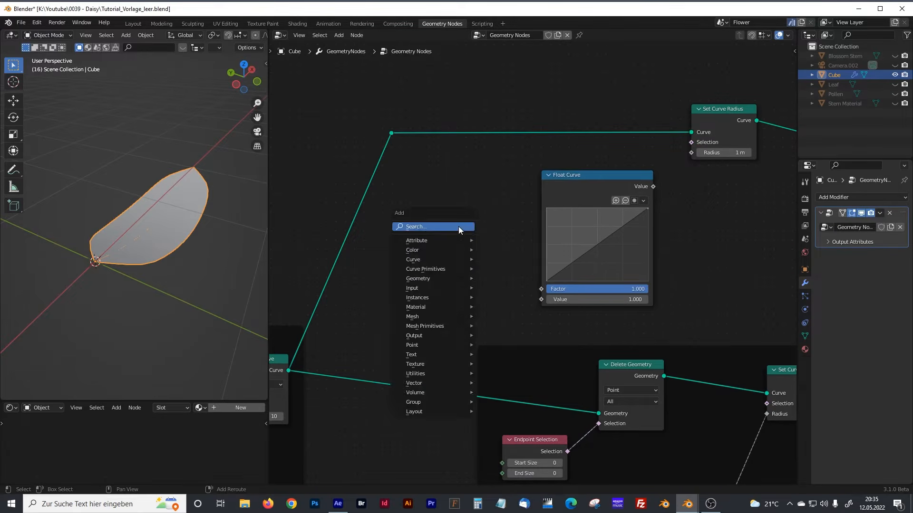
left_click(458, 226)
type("splin")
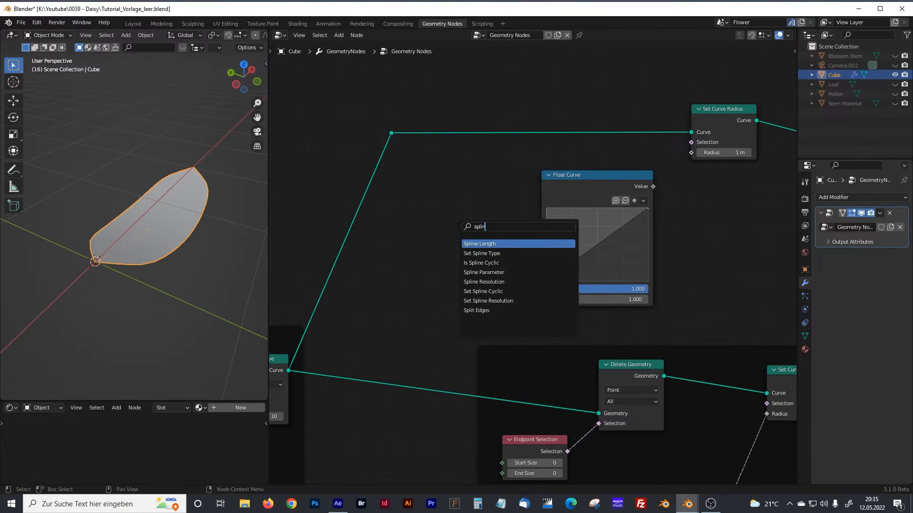
left_click(487, 272)
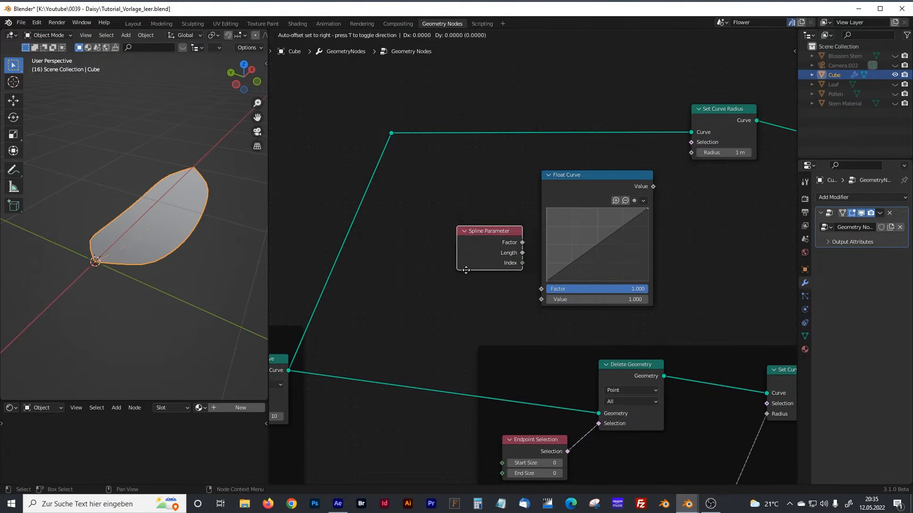
left_click_drag(515, 256, 536, 298)
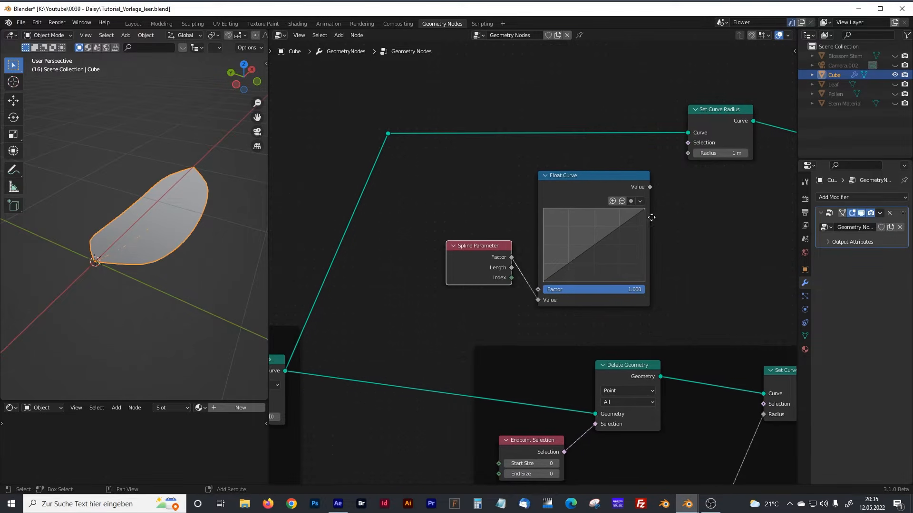
Raise the Float Curve node slightly and connect its Value output to the upper Set Curve Radius node's Radius input
middle_click_drag(651, 217, 600, 206)
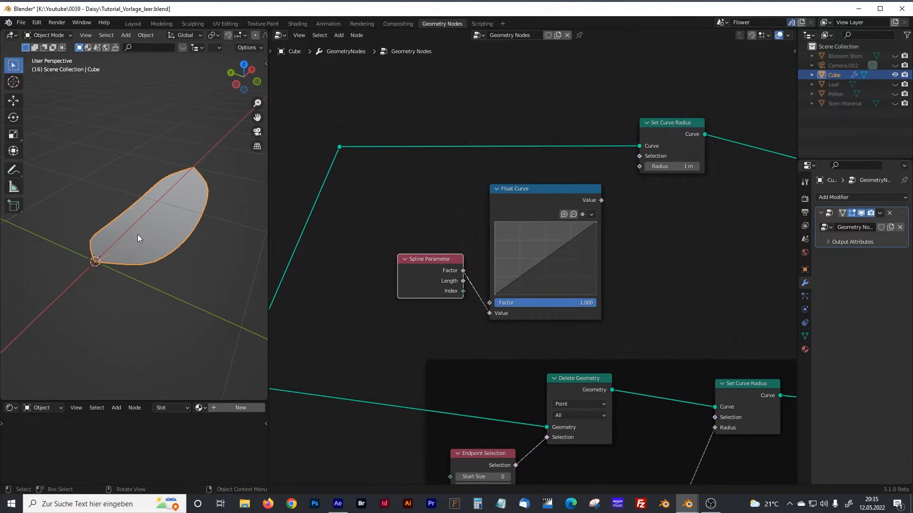
scroll(128, 236, "up", 5)
middle_click_drag(146, 279, 101, 301)
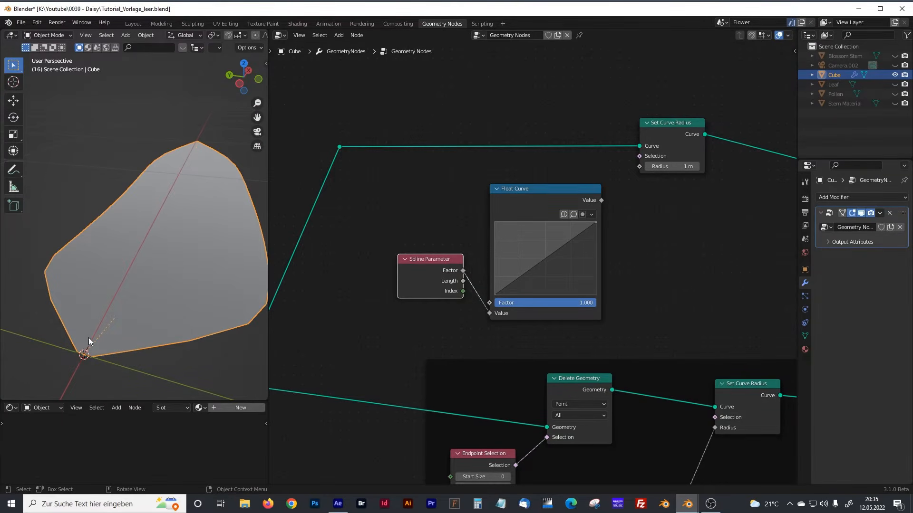
left_click_drag(520, 194, 522, 191)
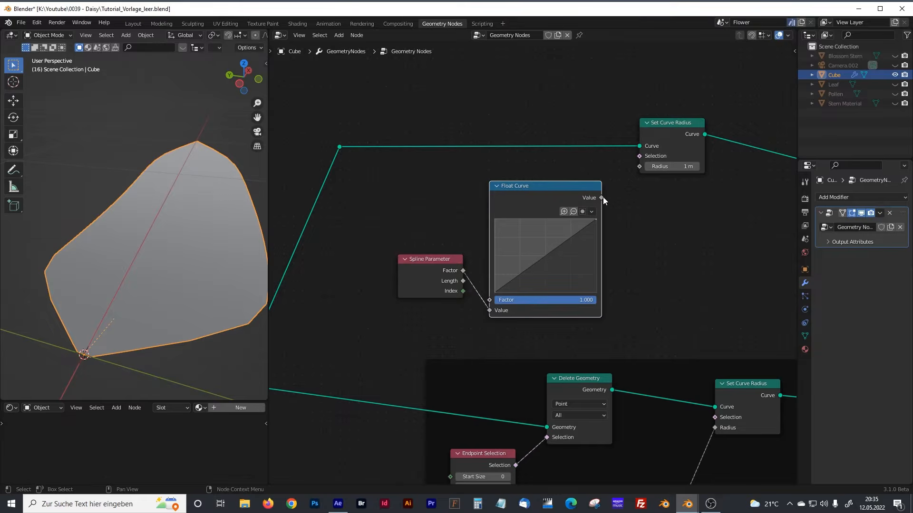
left_click_drag(603, 198, 638, 169)
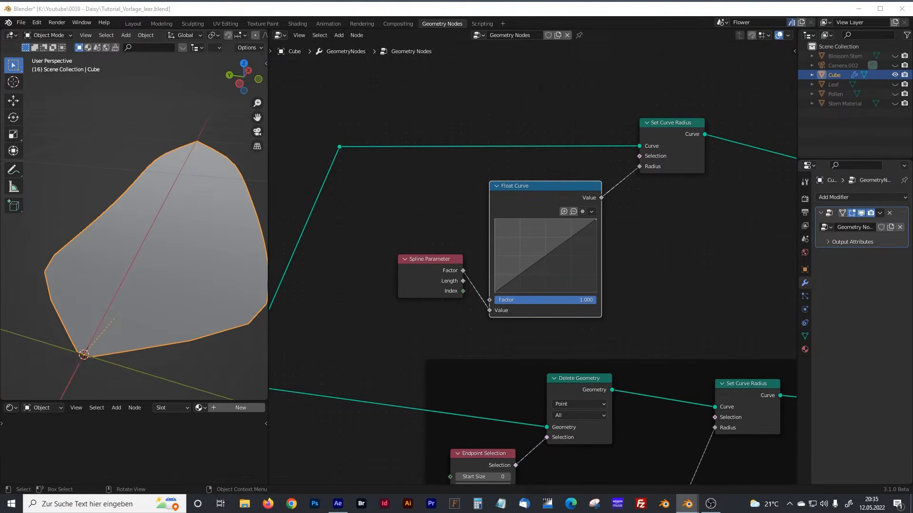
Insert a Curve to Mesh node on the link between the upper Set Curve Radius and Join Geometry
middle_click_drag(777, 242, 427, 235)
key("shift+a")
left_click(435, 238)
type("curv")
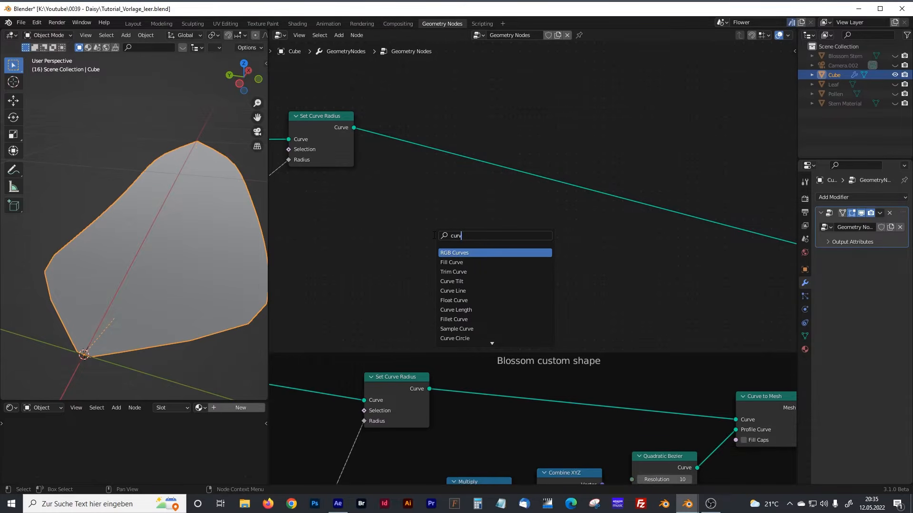
type("e to")
left_click(476, 253)
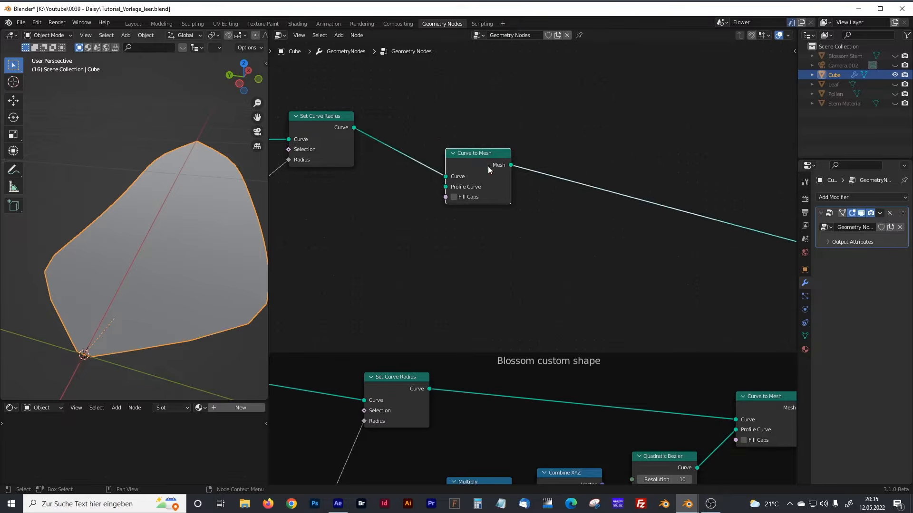
left_click(514, 138)
Add a Curve Circle node and connect its Curve output to the upper Curve to Mesh node's Profile Curve input
key("shift+a")
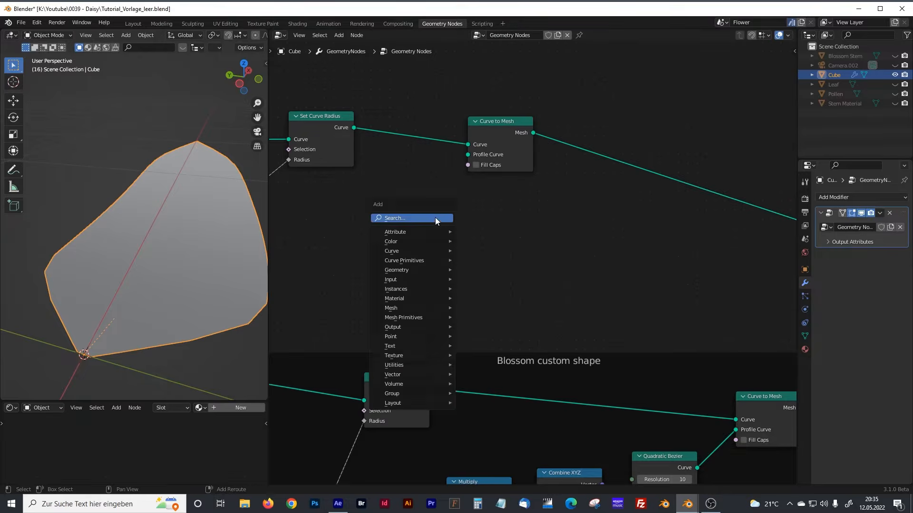
left_click(407, 218)
type("curv")
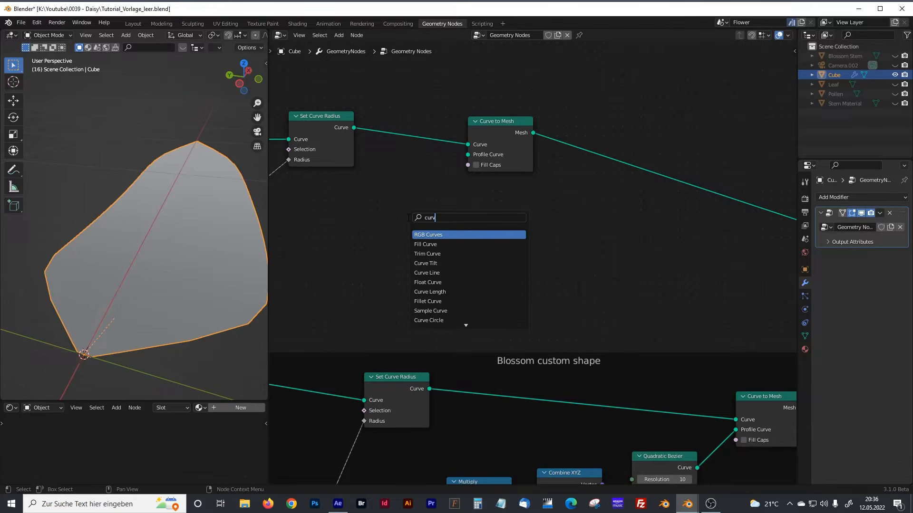
type("e ci")
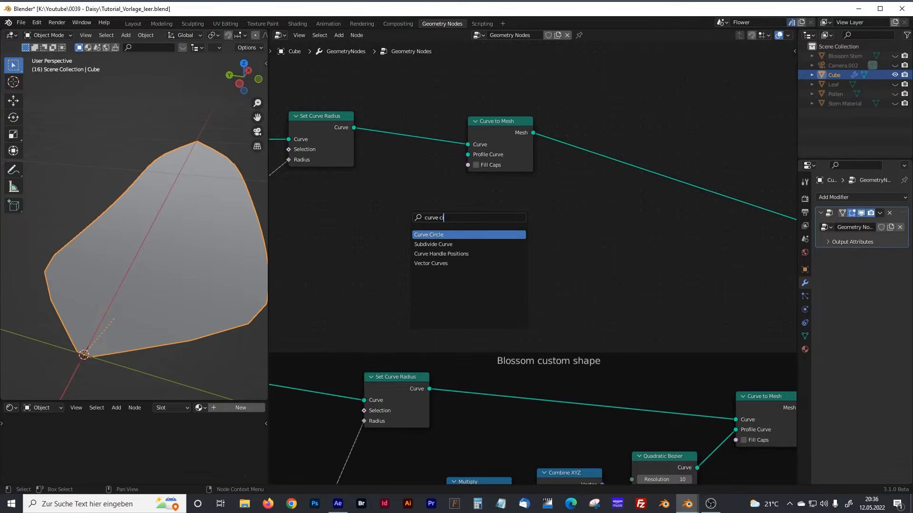
left_click(428, 234)
left_click(380, 211)
left_click_drag(422, 212, 467, 155)
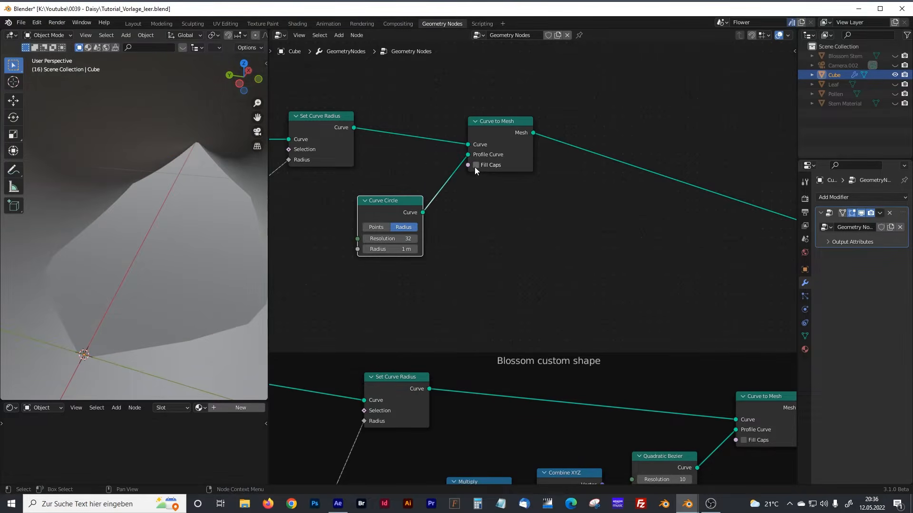
Enable Fill Caps on the upper Curve to Mesh node
left_click(475, 166)
scroll(183, 213, "down", 5)
scroll(177, 207, "up", 2)
middle_click_drag(178, 208, 160, 219)
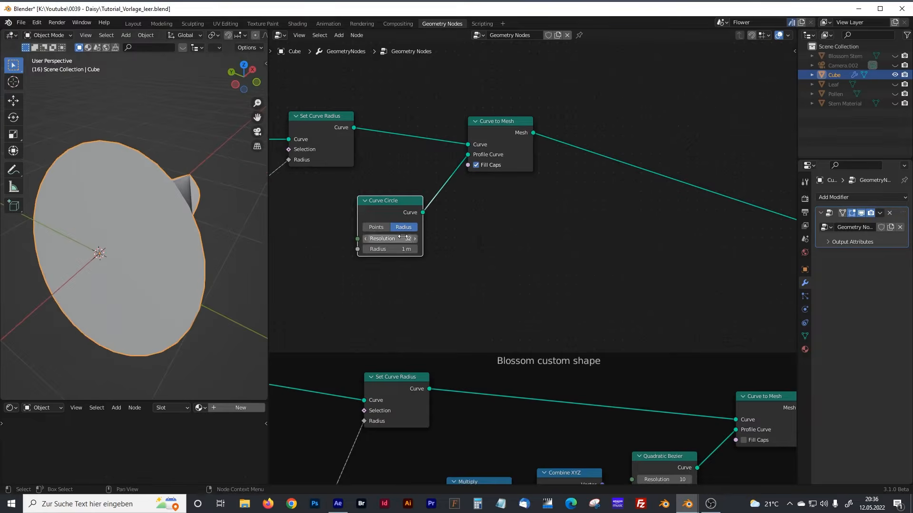
Set the Curve Circle's resolution to 15 and its radius to 0.03 m
scroll(394, 240, "up", 8)
middle_click_drag(336, 229, 470, 232)
left_click_drag(432, 227, 404, 220)
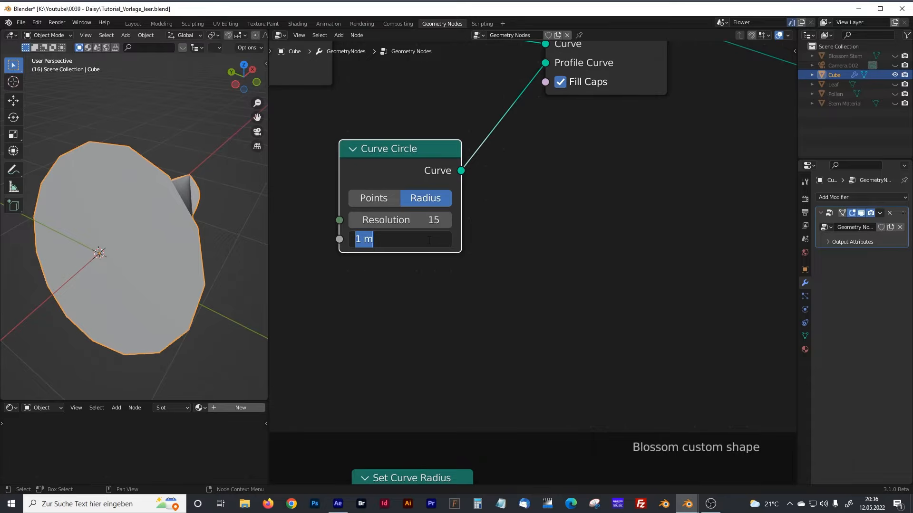
type("0.02")
key("Return")
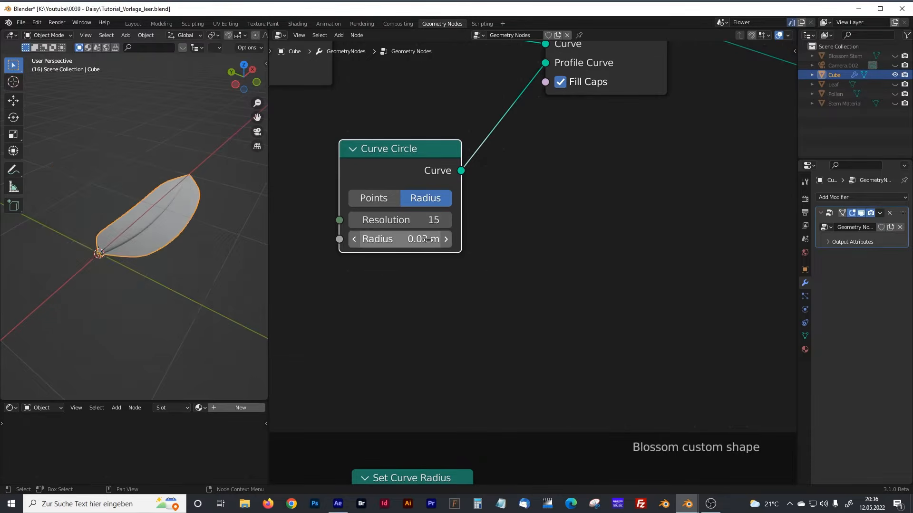
scroll(151, 224, "up", 4)
middle_click_drag(151, 224, 180, 234)
left_click_drag(350, 159, 378, 157)
Reshape the upper Float Curve with its end point at 0.6875 and two inner points, one at 0.3681, 0.3375
middle_click_drag(164, 261, 251, 272)
middle_click_drag(380, 278, 544, 301)
middle_click_drag(304, 217, 558, 187)
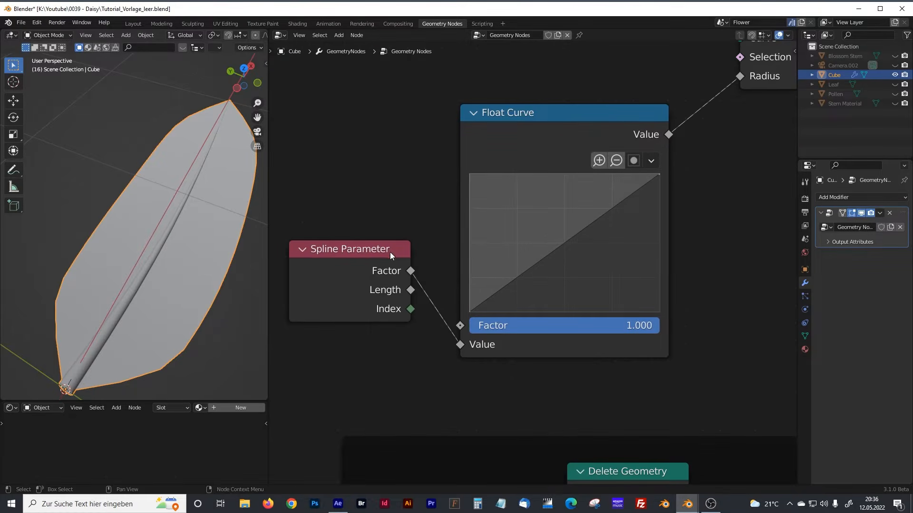
left_click_drag(390, 253, 386, 245)
left_click_drag(650, 179, 661, 239)
left_click_drag(579, 268, 538, 268)
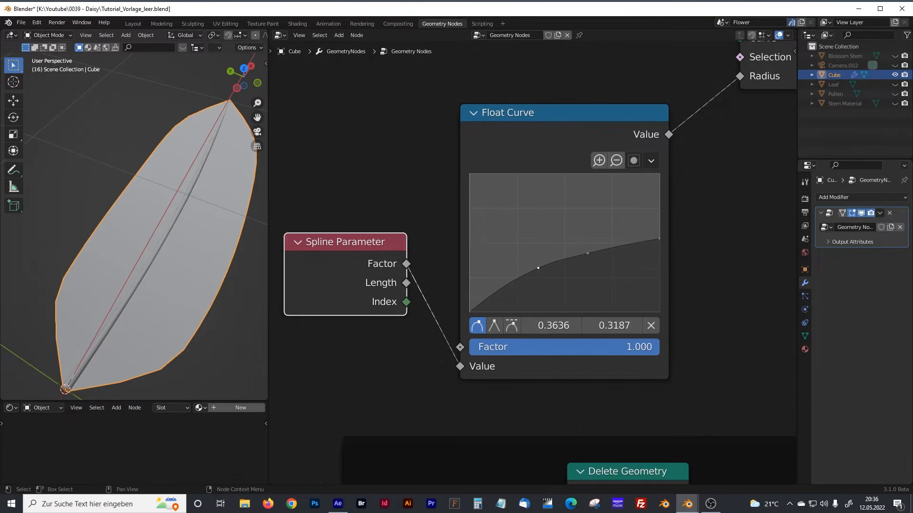
left_click_drag(659, 239, 660, 217)
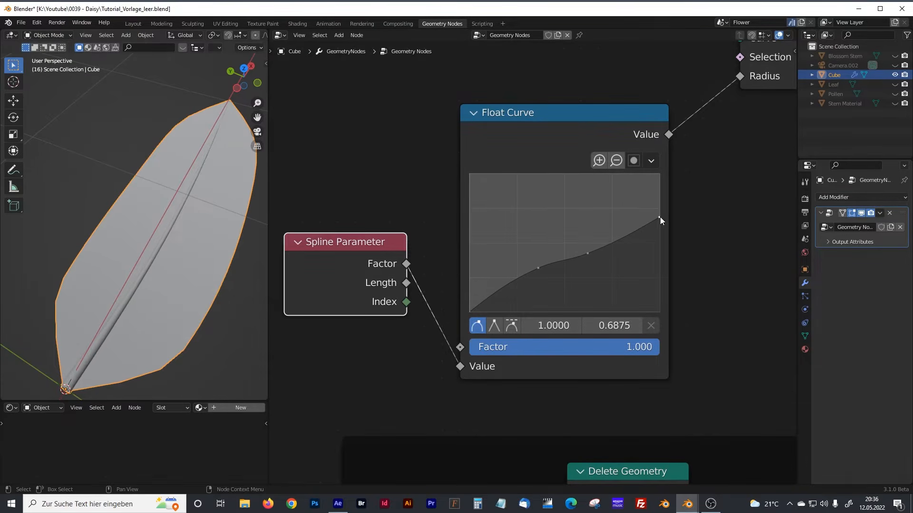
left_click_drag(537, 268, 539, 266)
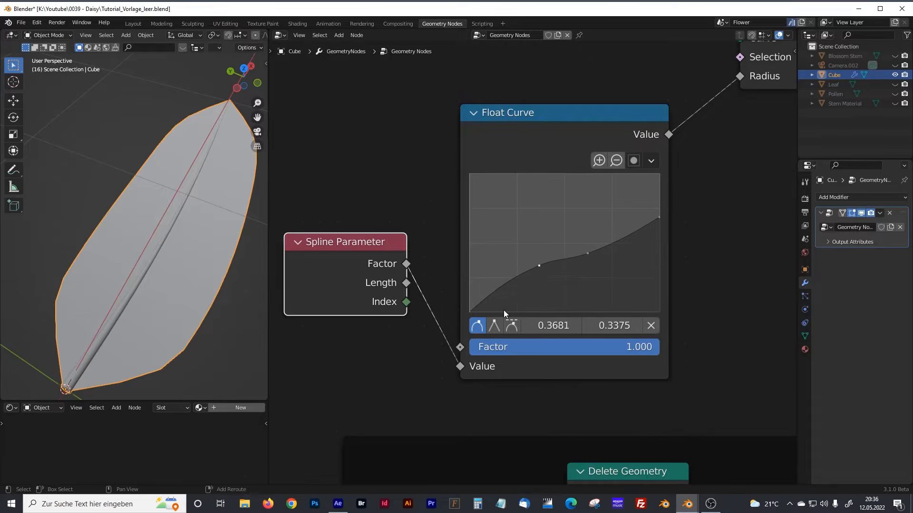
Try an End Size of 1 on the Endpoint Selection node that feeds Delete Geometry
middle_click_drag(504, 310, 510, 254, "shift")
scroll(511, 254, "down", 5)
middle_click_drag(505, 311, 512, 288, "shift")
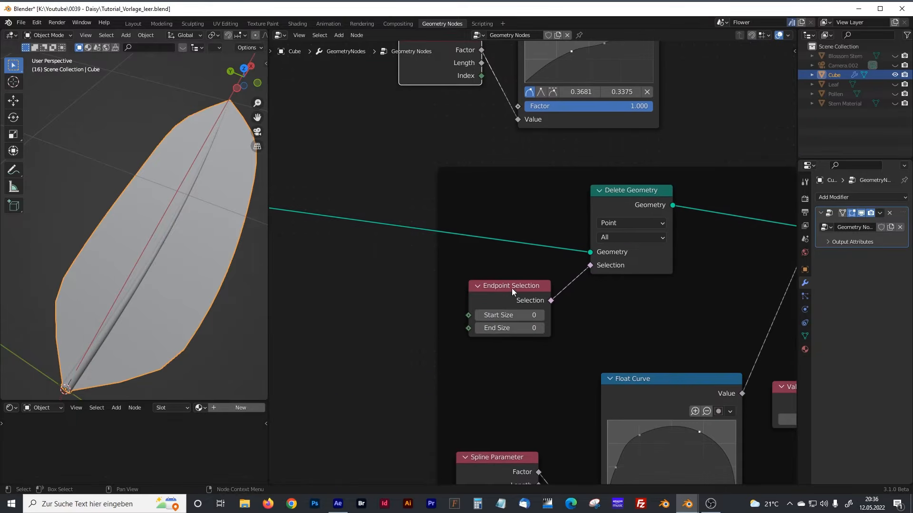
left_click_drag(517, 309, 518, 315)
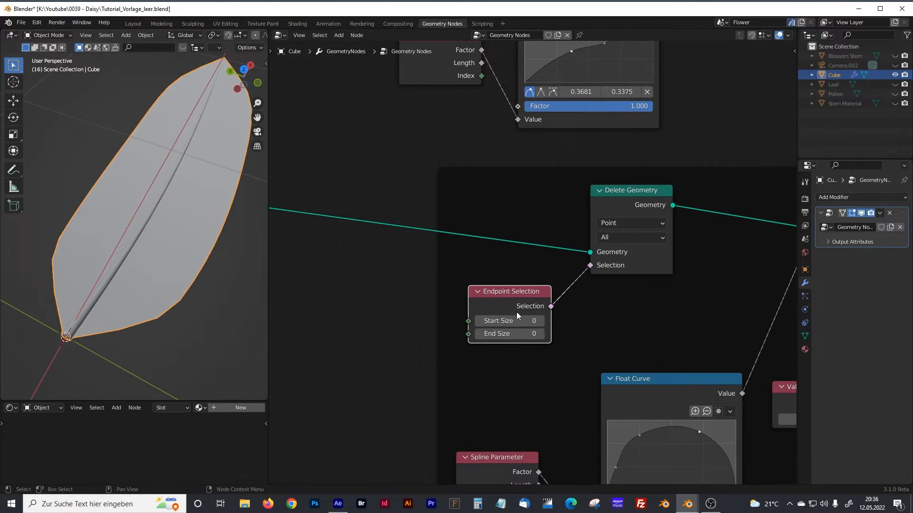
left_click(541, 335)
left_click(481, 334)
left_click(541, 334)
middle_click_drag(214, 286, 110, 278)
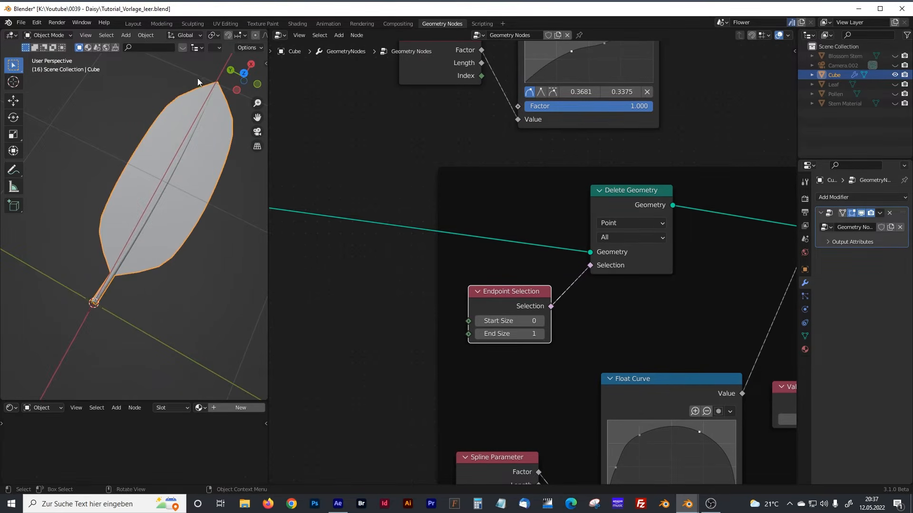
Try a Start Size of 2 on the Endpoint Selection node and return both Start Size and End Size to 0
left_click(540, 321)
left_click(540, 321)
middle_click_drag(198, 231, 263, 206)
left_click(177, 137)
scroll(145, 161, "up", 3)
middle_click_drag(145, 160, 150, 139)
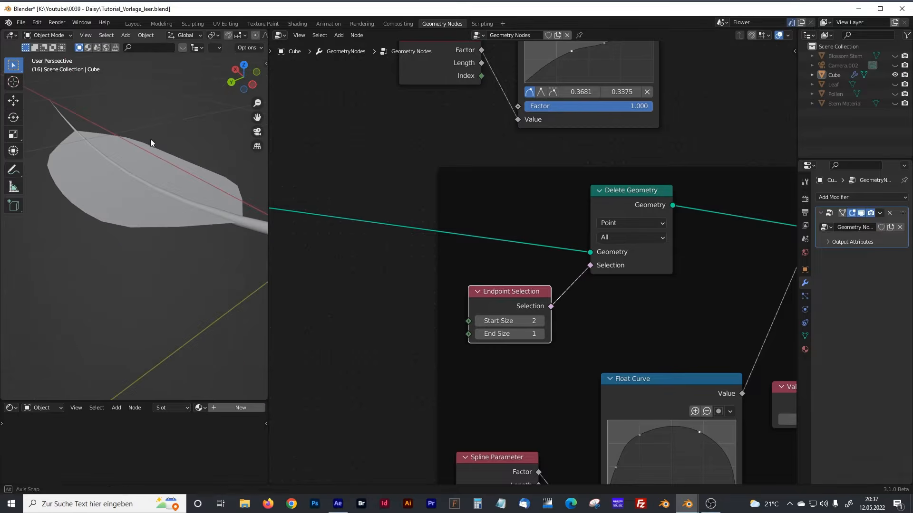
left_click(479, 321)
left_click(479, 322)
middle_click_drag(153, 237, 90, 257)
scroll(110, 273, "down", 2)
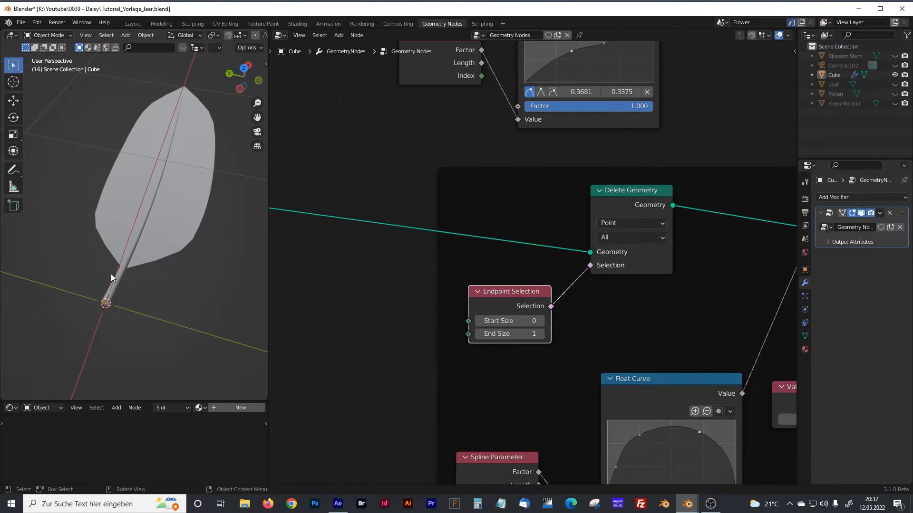
left_click_drag(510, 298, 510, 287)
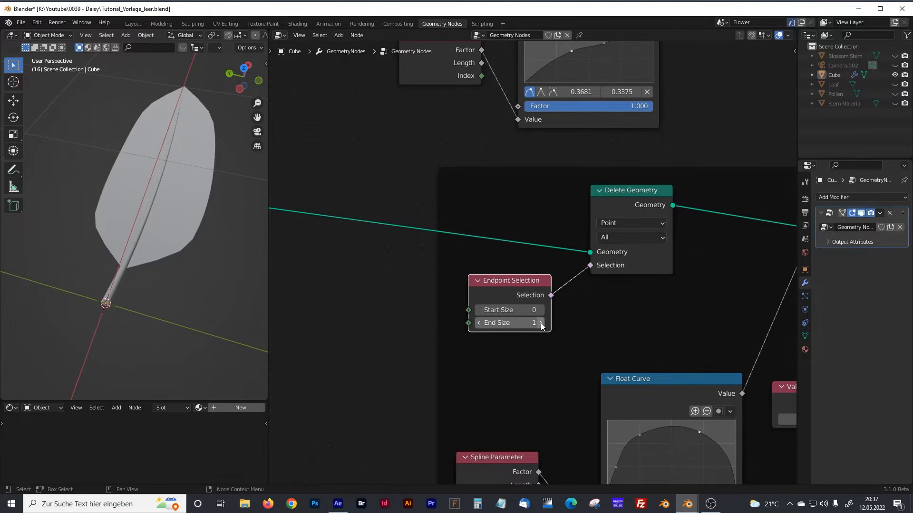
left_click(479, 323)
Insert a Set Material node on the link after the upper Curve to Mesh node
scroll(528, 267, "down", 6)
middle_click_drag(727, 230, 315, 362, "shift")
key("shift+a")
left_click(464, 252)
type("set")
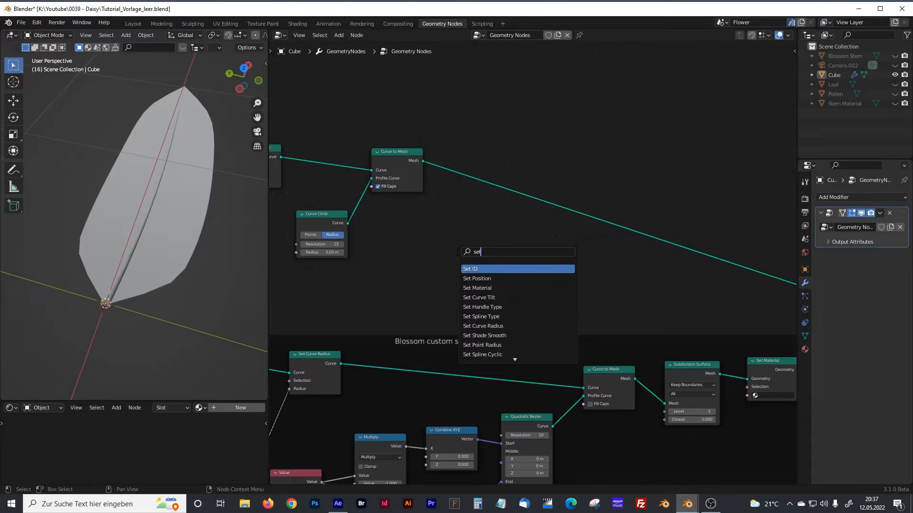
type(" mat")
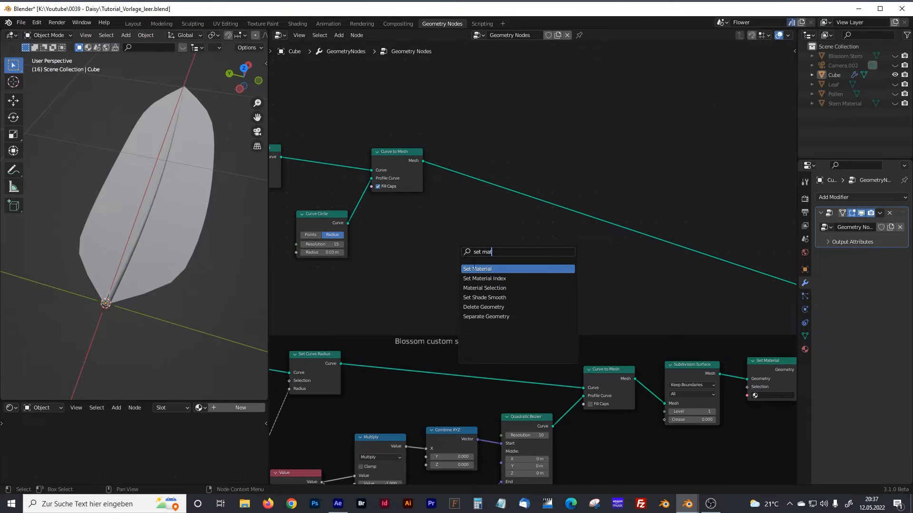
left_click(481, 268)
left_click(485, 182)
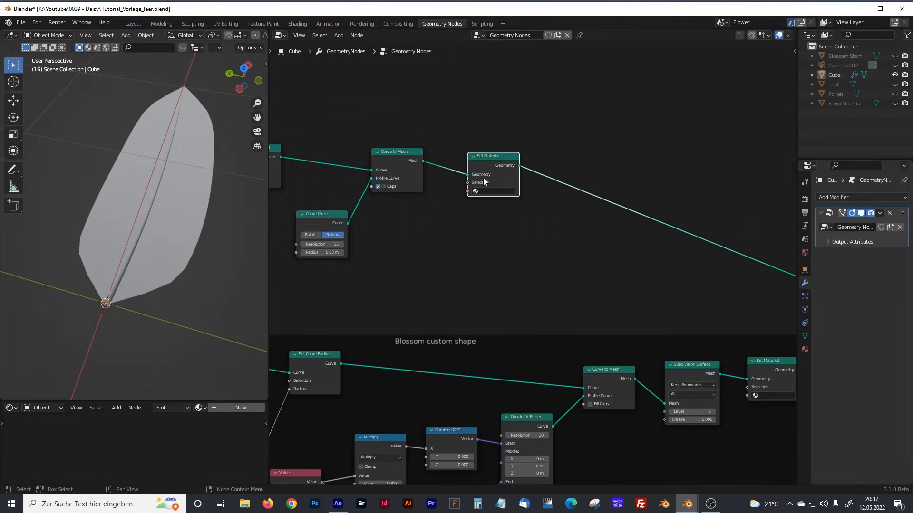
Group the upper branch's nodes, from Spline Parameter to Set Material, in a frame
middle_click_drag(396, 248, 662, 243)
scroll(515, 247, "down", 2)
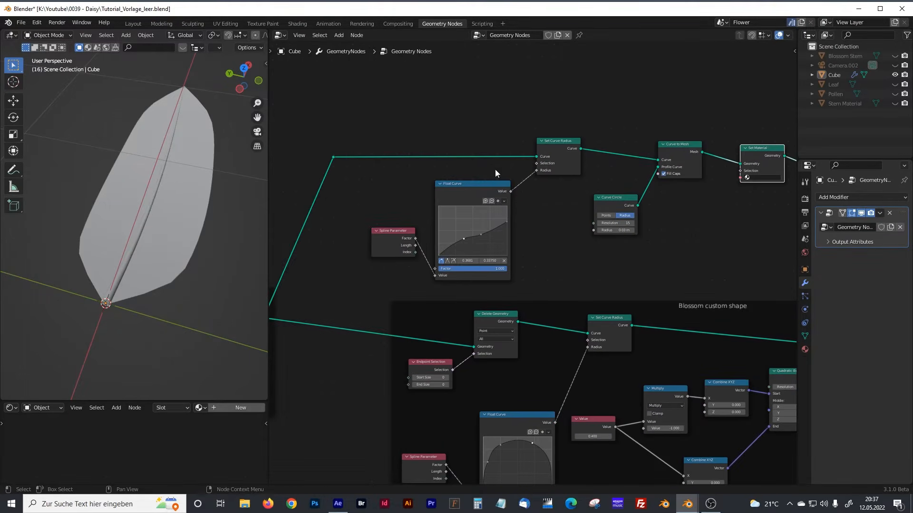
scroll(501, 172, "down", 2)
left_click_drag(384, 130, 730, 276)
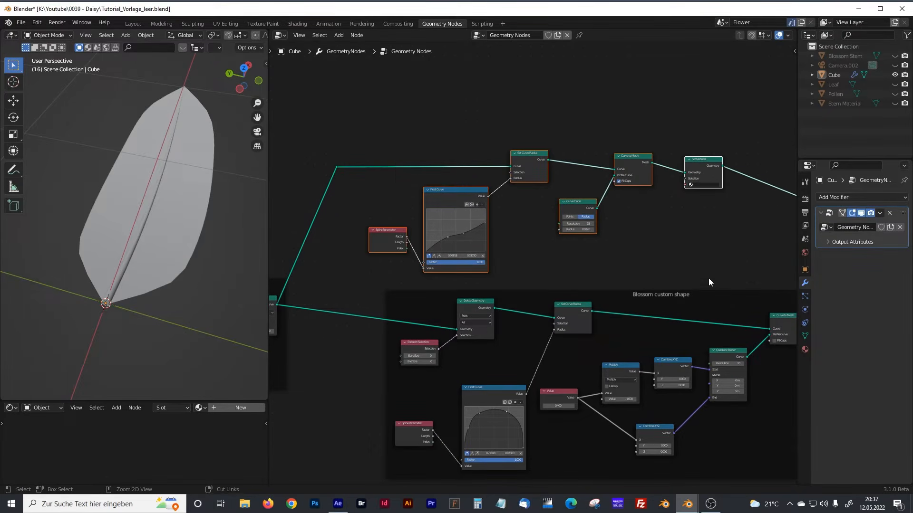
key("ctrl+j")
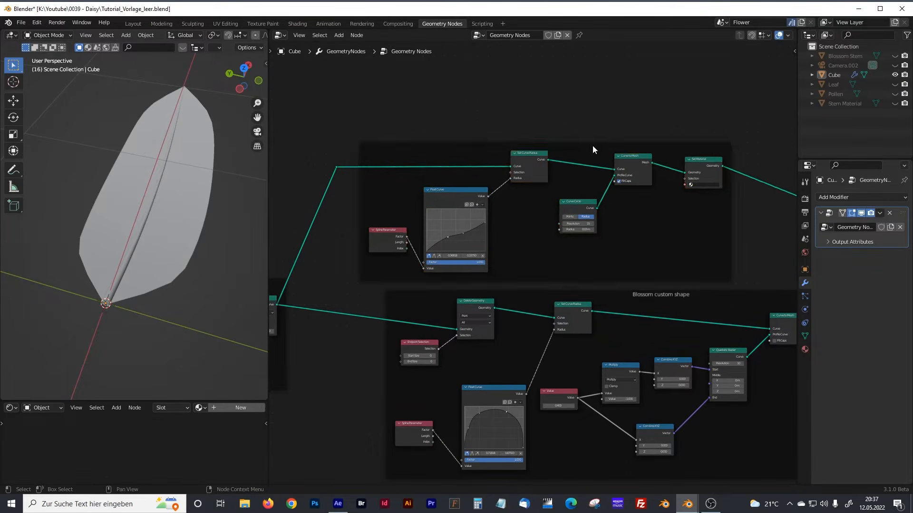
Shift the new frame slightly and label it "Blossom leaf stem"
left_click_drag(593, 146, 617, 143)
key("F2")
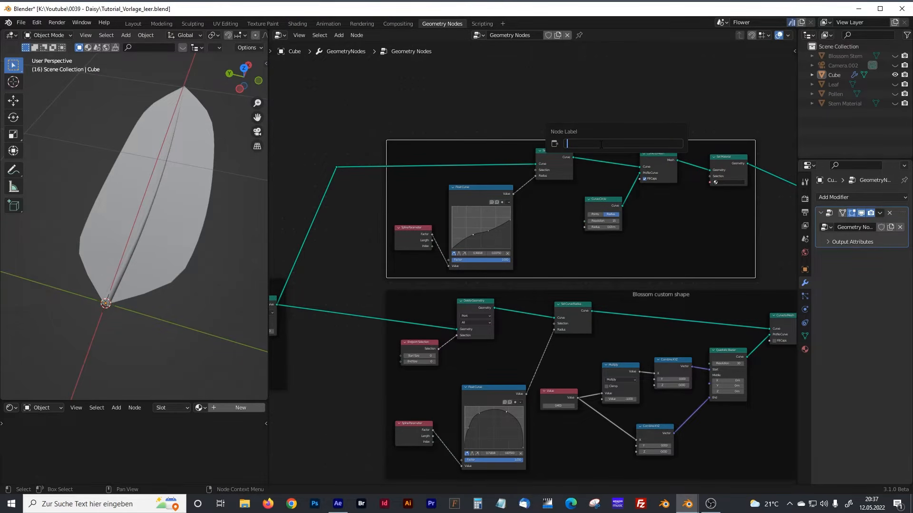
type("Blossom leaf stem")
key("Return")
scroll(147, 212, "up", 4)
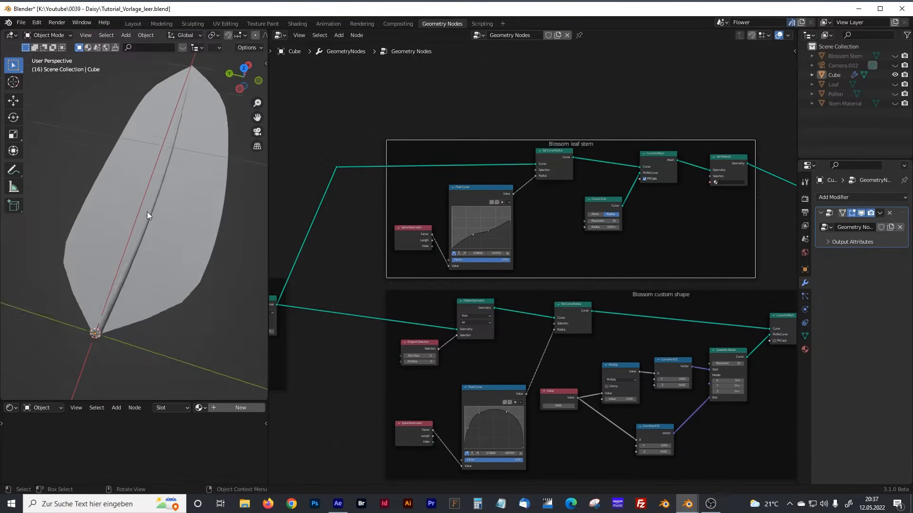
Insert a Geometry Switch node on the link between the reroute and Set Curve Radius in the Blossom leaf stem frame
scroll(409, 214, "up", 3)
middle_click_drag(401, 169, 416, 219)
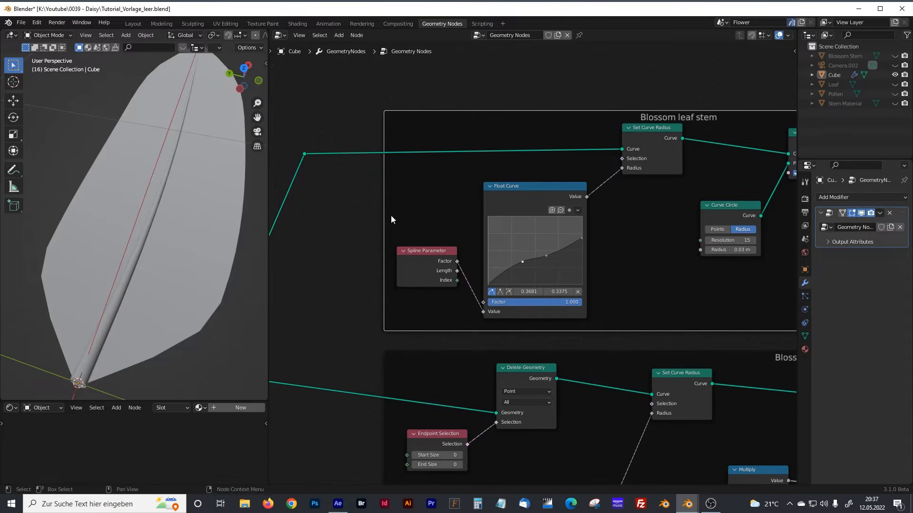
key("shift+a")
left_click(399, 206)
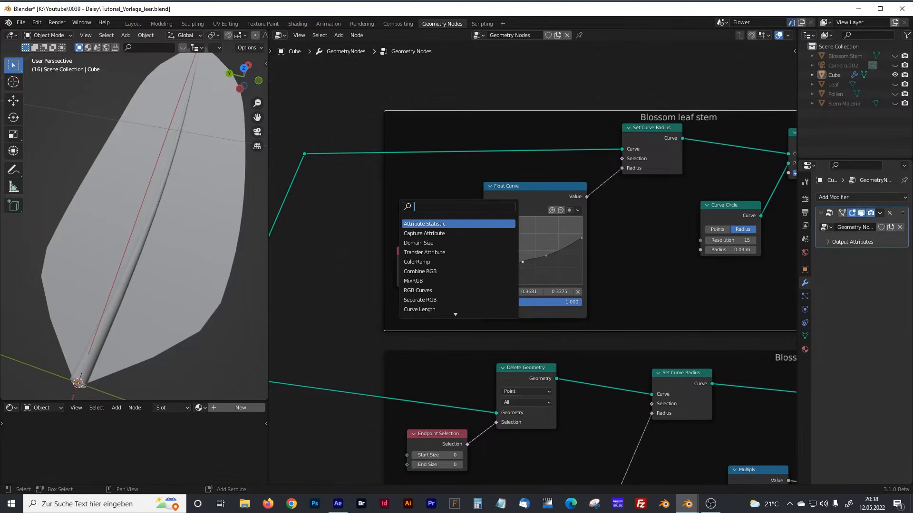
type("switch")
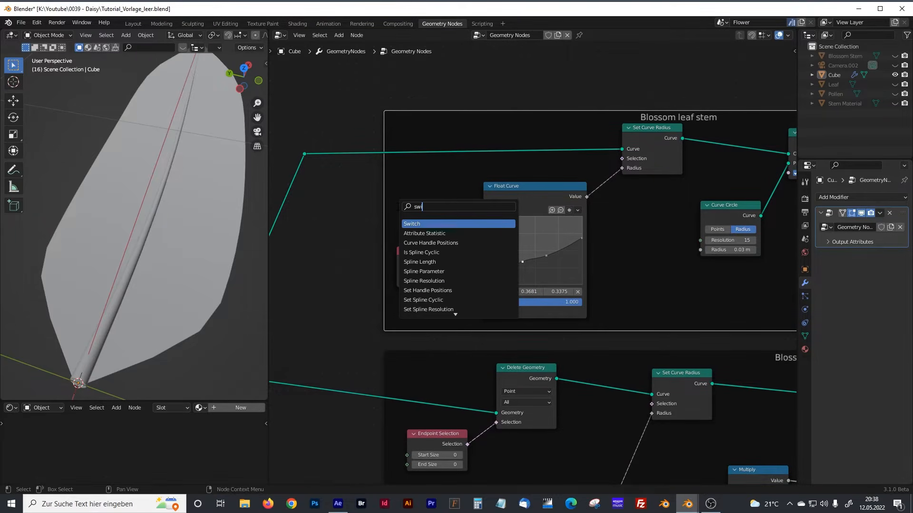
left_click(415, 224)
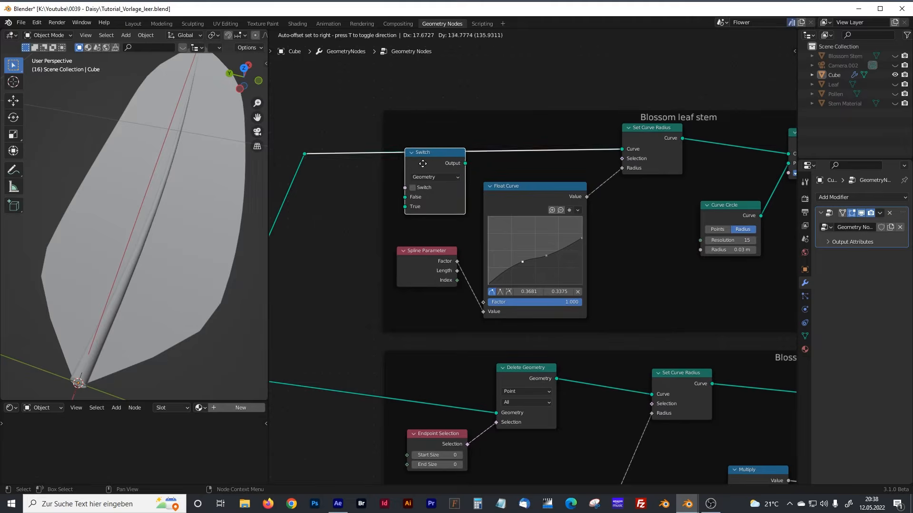
left_click(416, 169)
Toggle the Switch node's Switch option repeatedly to test the petal's stem, leaving it enabled
left_click(408, 164)
left_click(408, 164)
left_click(408, 164)
left_click(408, 164)
left_click(407, 163)
left_click(408, 162)
left_click(408, 163)
scroll(212, 265, "down", 6)
middle_click_drag(212, 266, 205, 209)
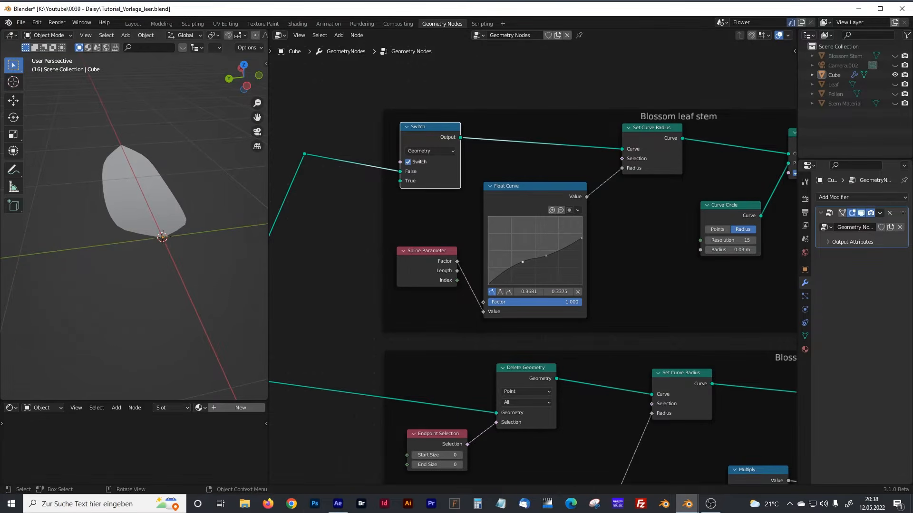
Add an Ico Sphere node in the empty area below the Blossom custom shape frame
middle_click_drag(701, 316, 71, 214)
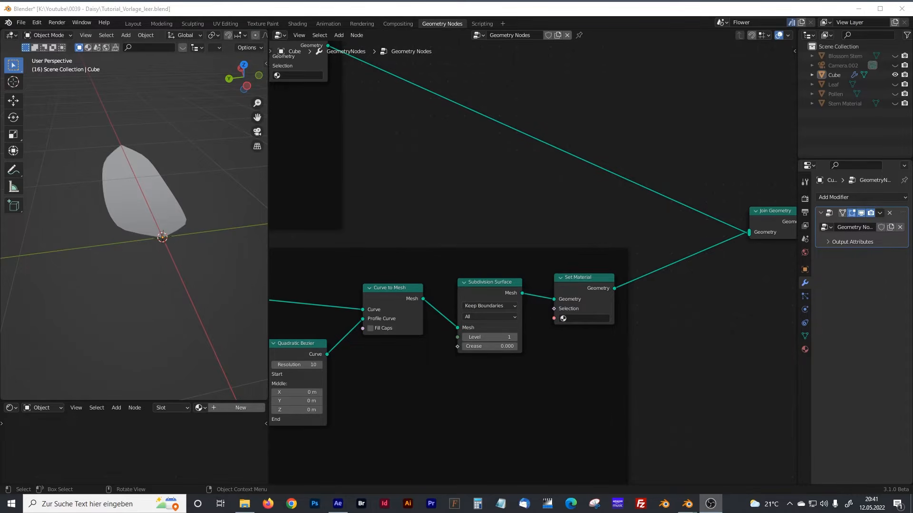
scroll(429, 275, "down", 8)
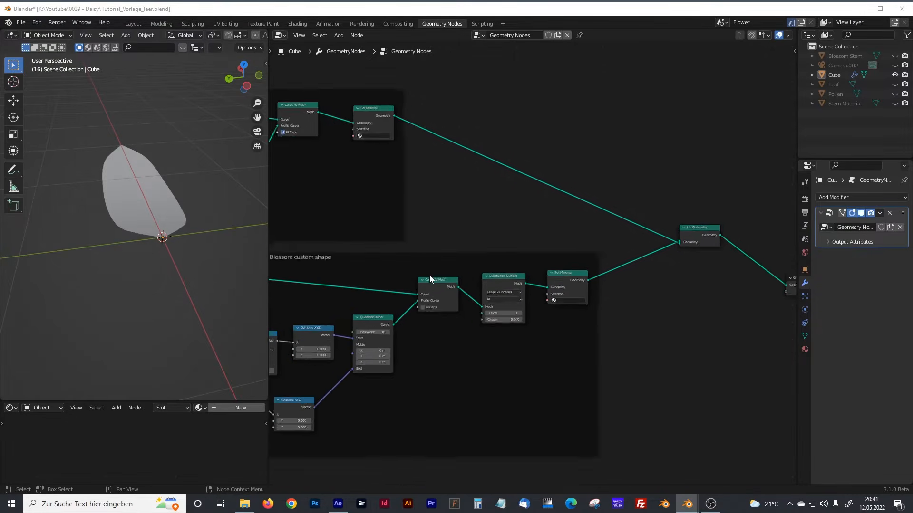
middle_click_drag(525, 264, 552, 257)
scroll(457, 232, "up", 6)
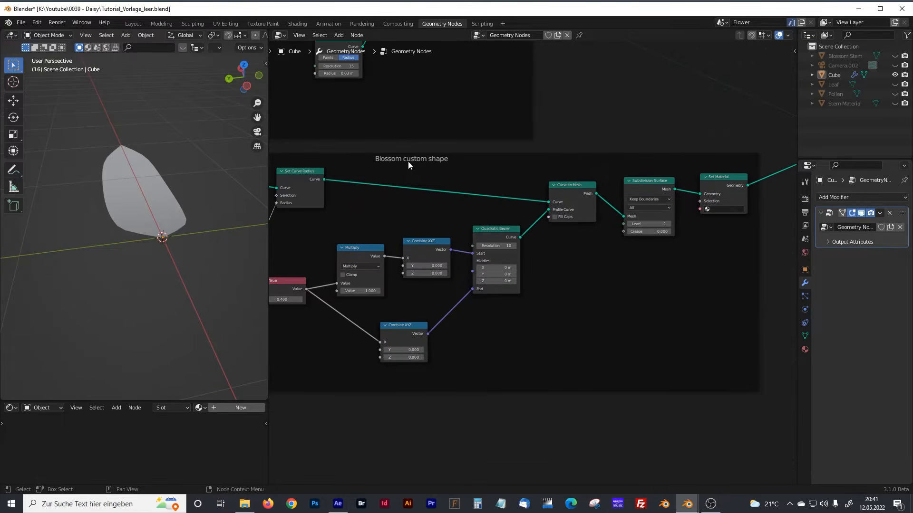
middle_click_drag(567, 298, 501, 197)
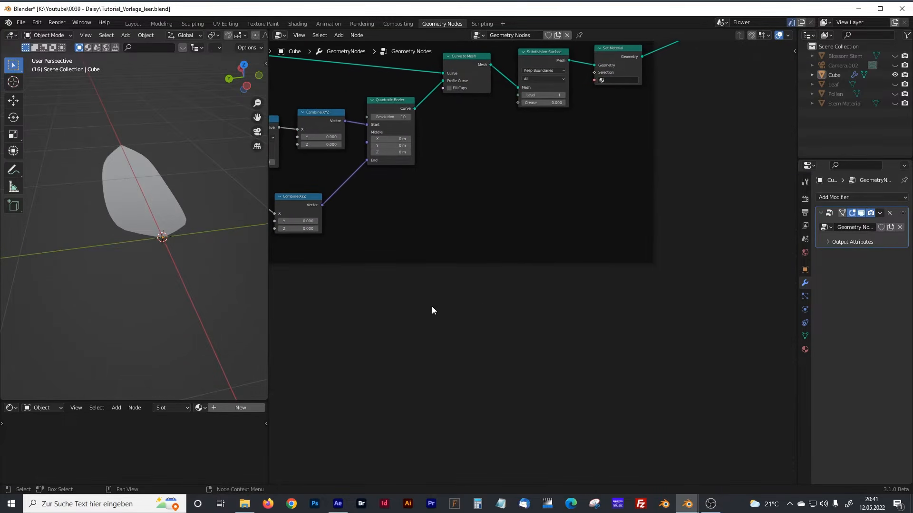
middle_click_drag(452, 306, 456, 266)
key("shift+a")
left_click(466, 299)
type("ico")
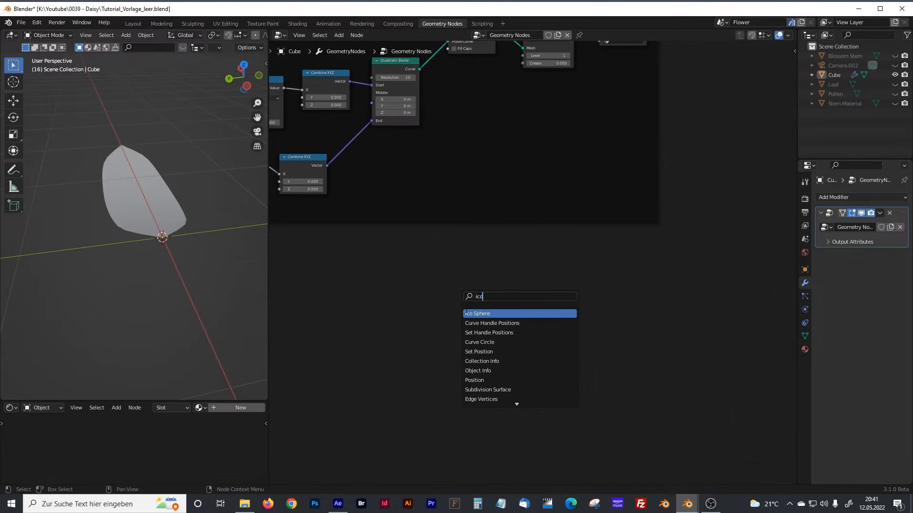
key("Return")
left_click(482, 323)
Move the Join Geometry node away from the frame and connect the Ico Sphere's Mesh output to it
scroll(610, 308, "down", 2)
middle_click_drag(608, 309, 450, 401)
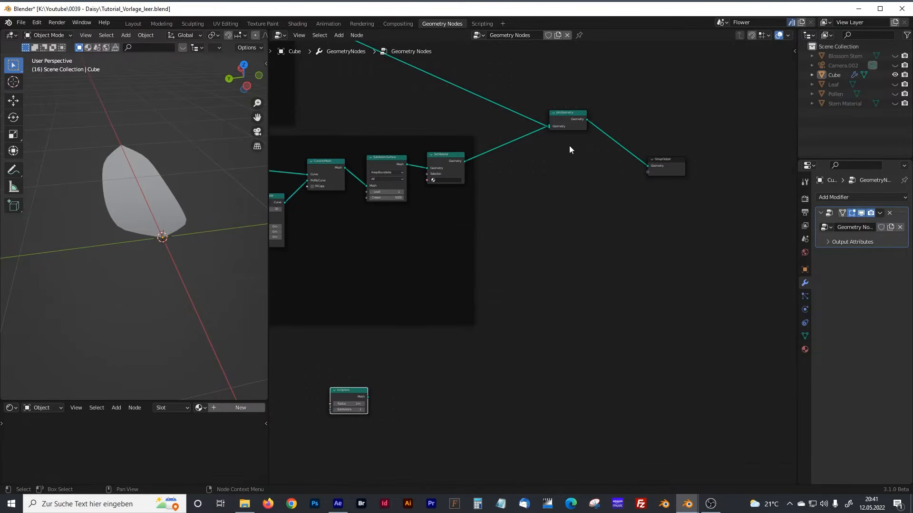
left_click_drag(566, 115, 611, 154)
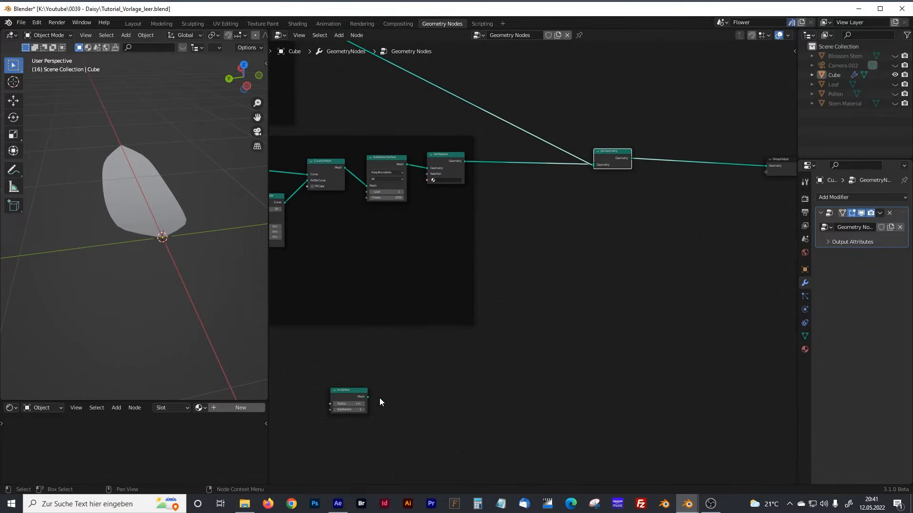
left_click_drag(369, 397, 593, 168)
Set the Ico Sphere to 3 subdivisions and a radius of 0.13 m
scroll(353, 375, "up", 7)
middle_click_drag(420, 331, 573, 250)
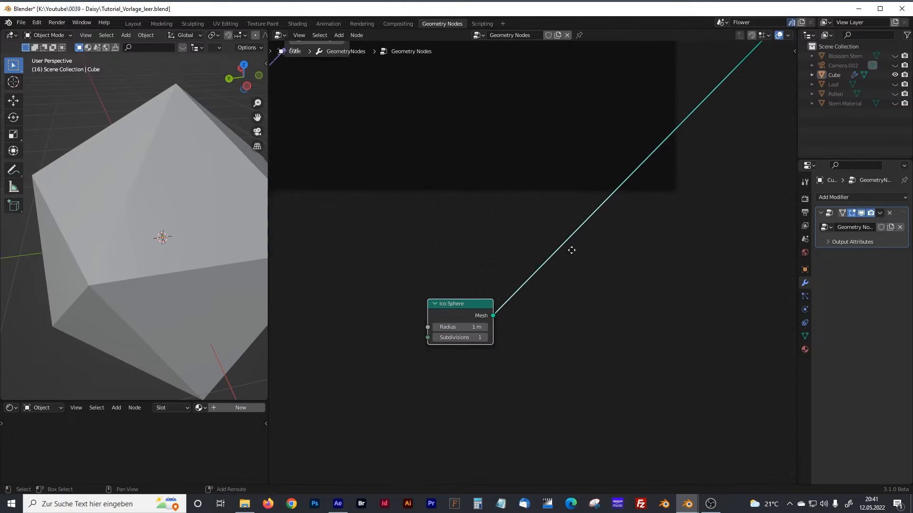
left_click(487, 336)
left_click(487, 337)
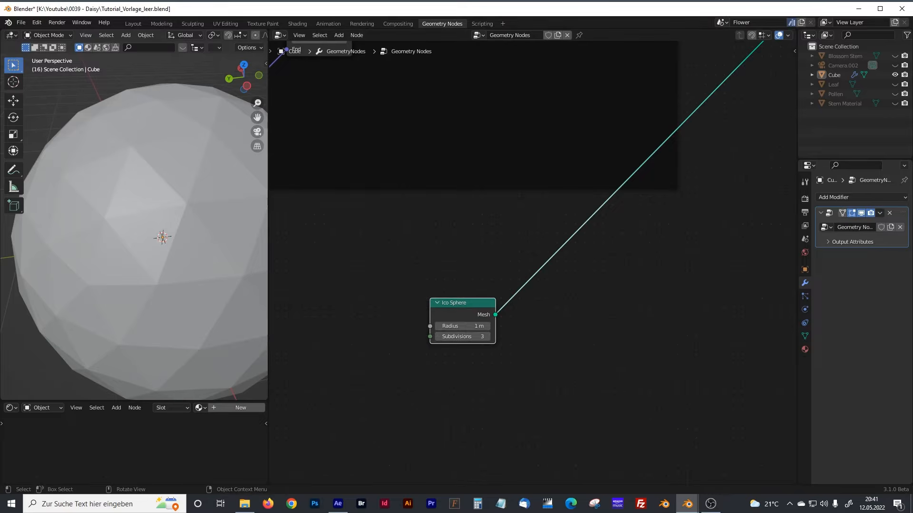
left_click(471, 326)
type("0.13")
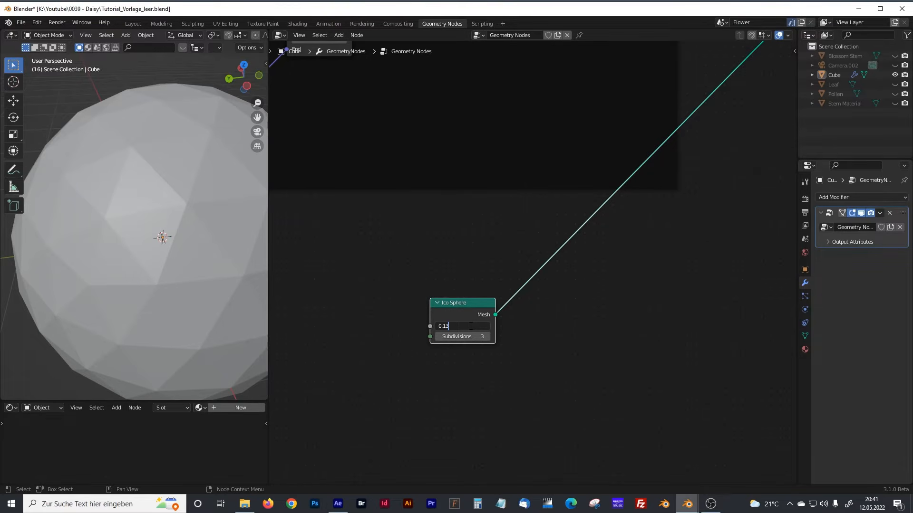
key("Return")
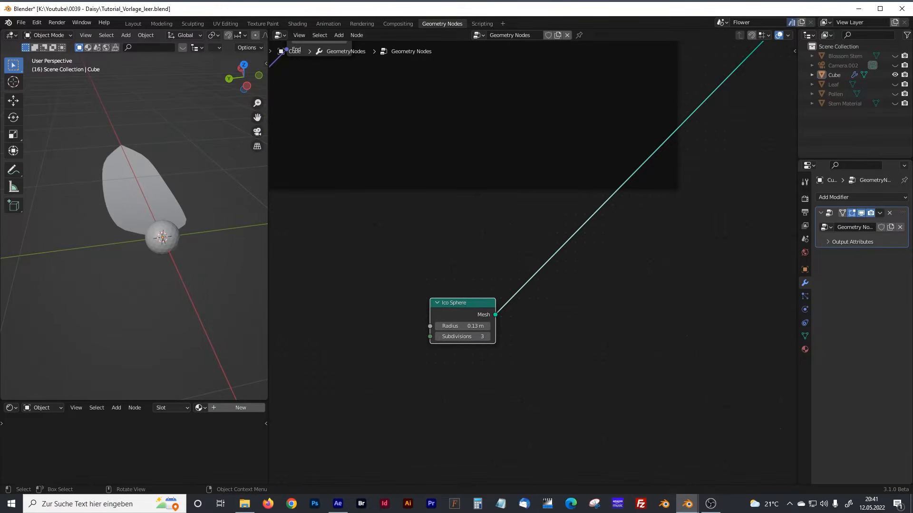
Set the Ico Sphere's radius to 0.15 m
middle_click_drag(163, 238, 176, 254)
left_click_drag(433, 306, 446, 306)
middle_click_drag(507, 287, 488, 272)
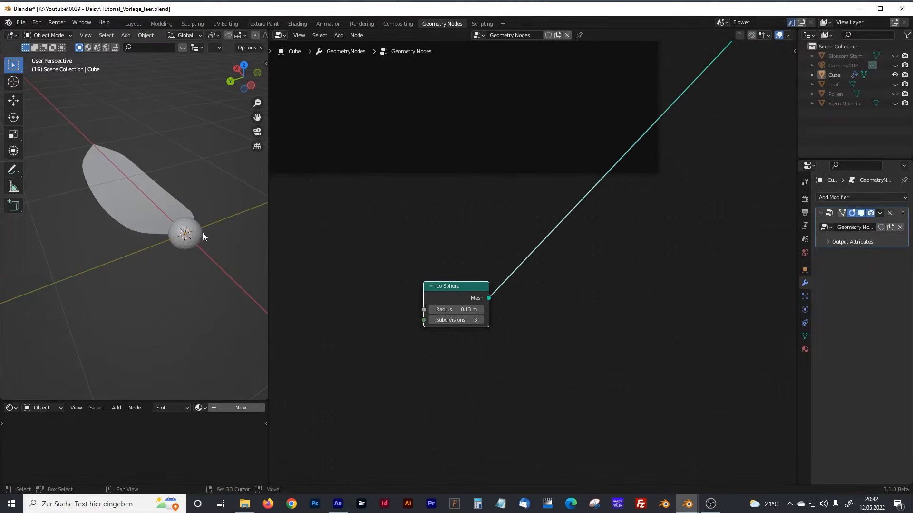
left_click(467, 310)
left_click(439, 309)
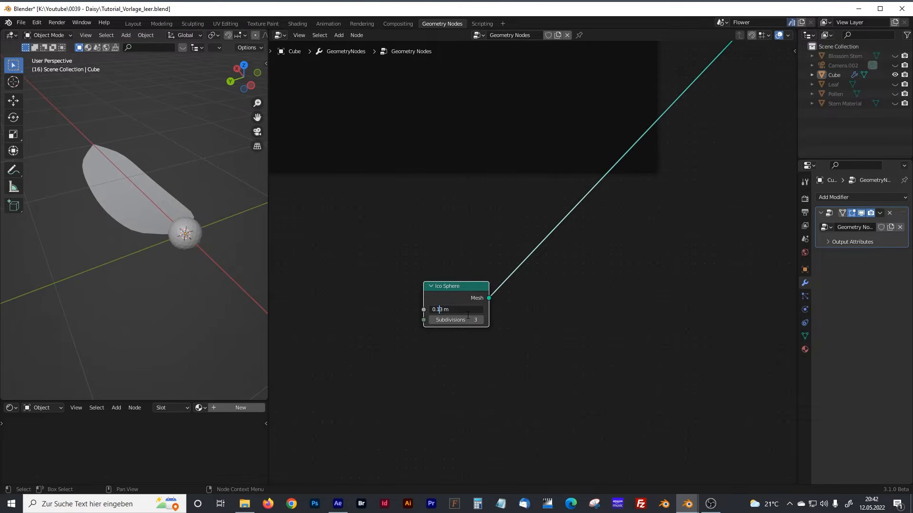
type("5")
key("Return")
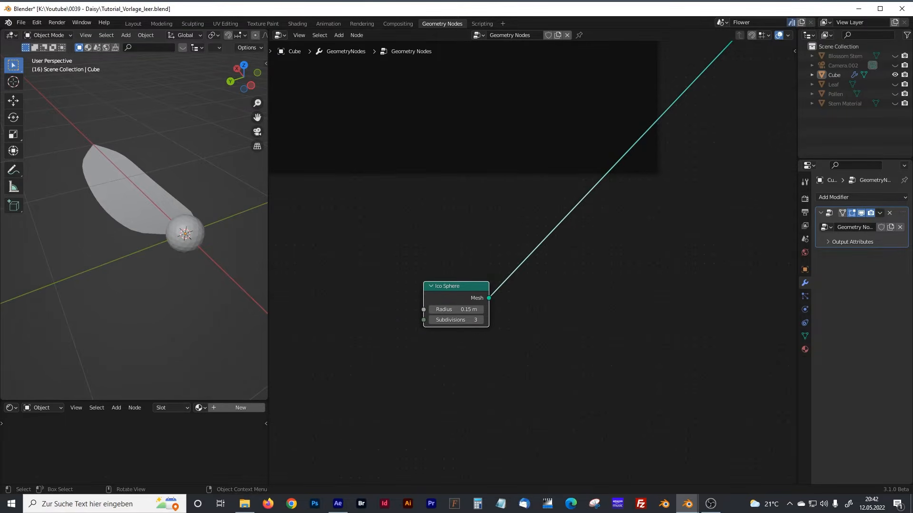
Insert a Transform node on the link coming out of the Ico Sphere
middle_click_drag(246, 251, 173, 212)
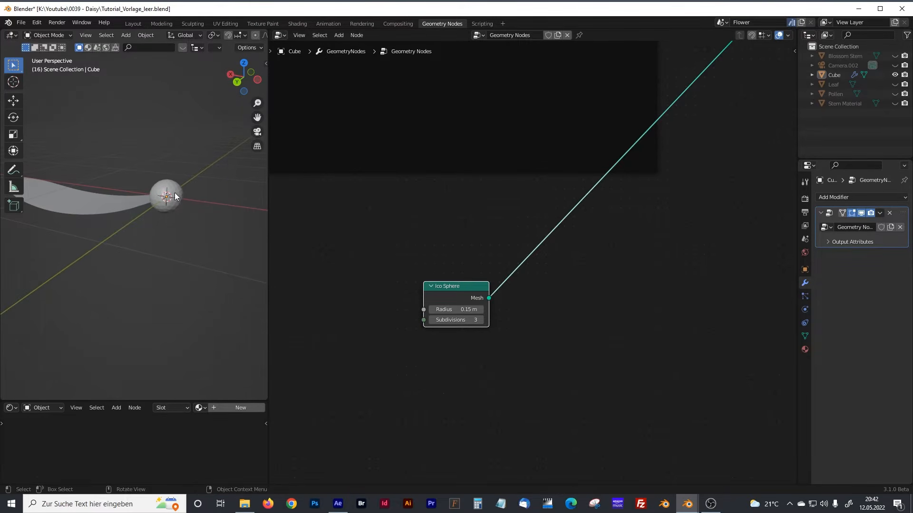
key("shift+a")
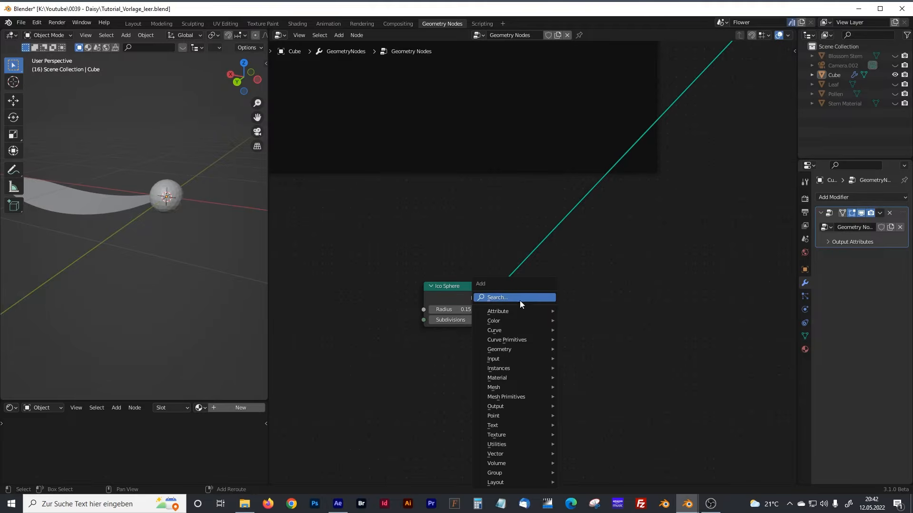
left_click(506, 298)
type("an")
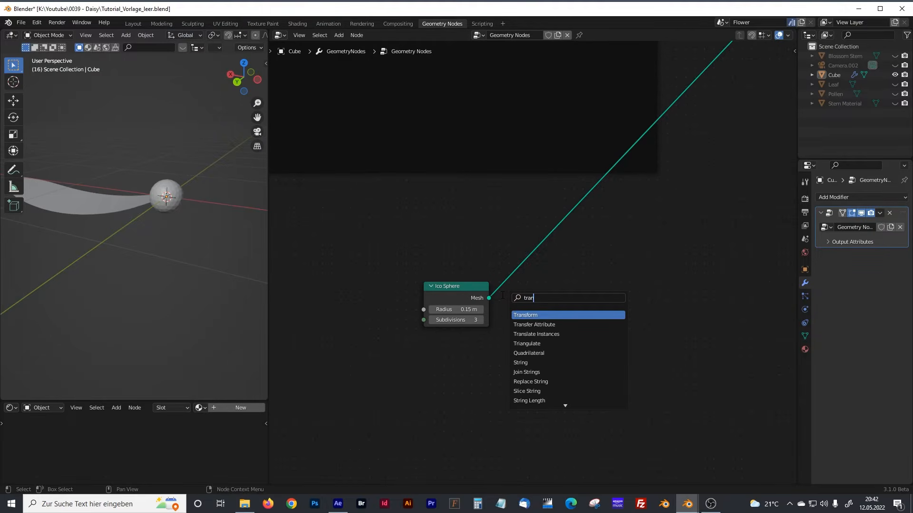
left_click(527, 315)
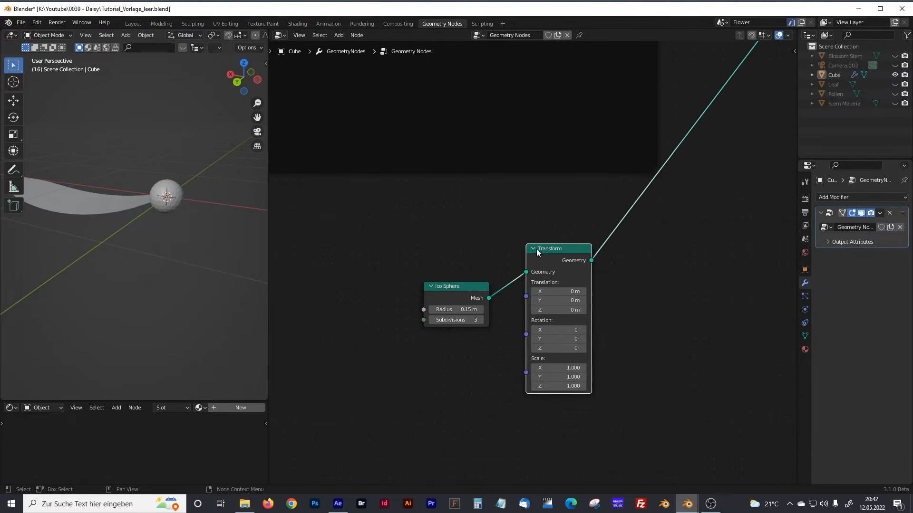
left_click(546, 280)
Add a reroute to the link after Transform, place it level with that node, and move Join Geometry farther out
right_click_drag(615, 224, 647, 260, "shift")
middle_click_drag(703, 270, 550, 315)
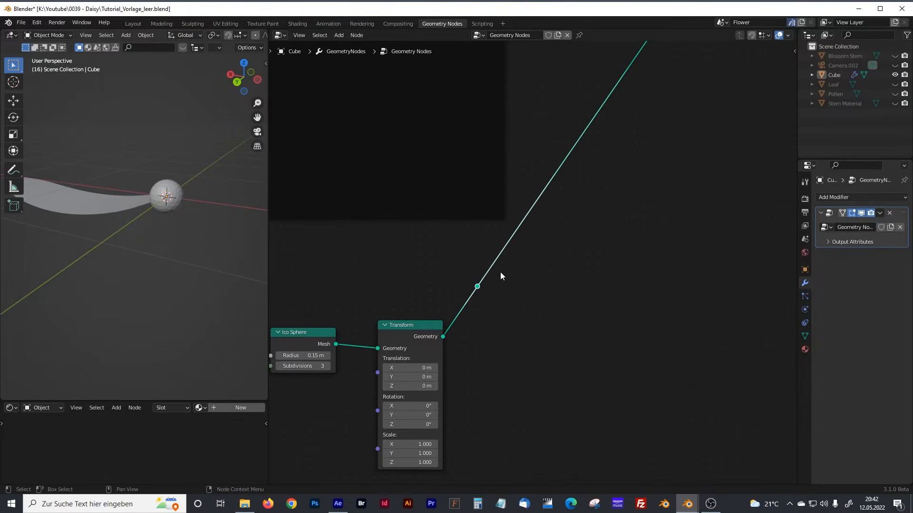
key("g")
left_click(709, 313)
middle_click_drag(661, 235, 554, 354)
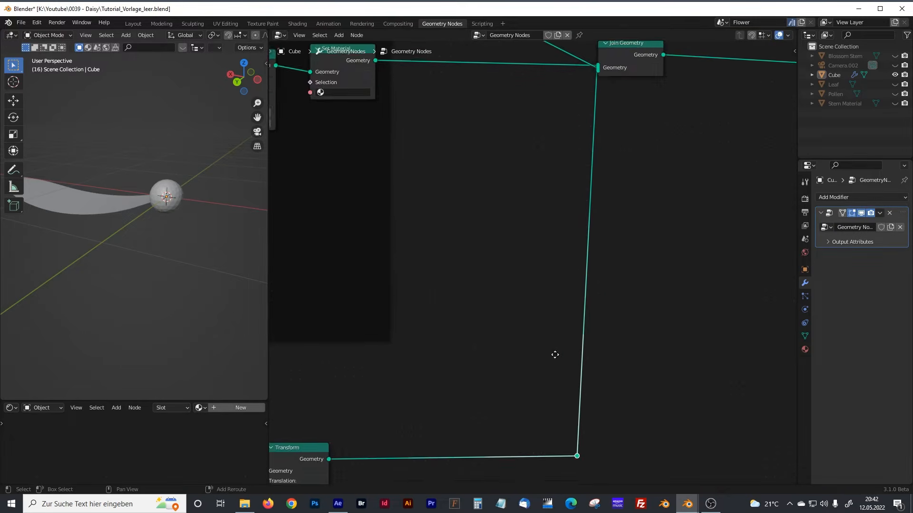
scroll(561, 337, "down", 3)
left_click_drag(598, 129, 648, 135)
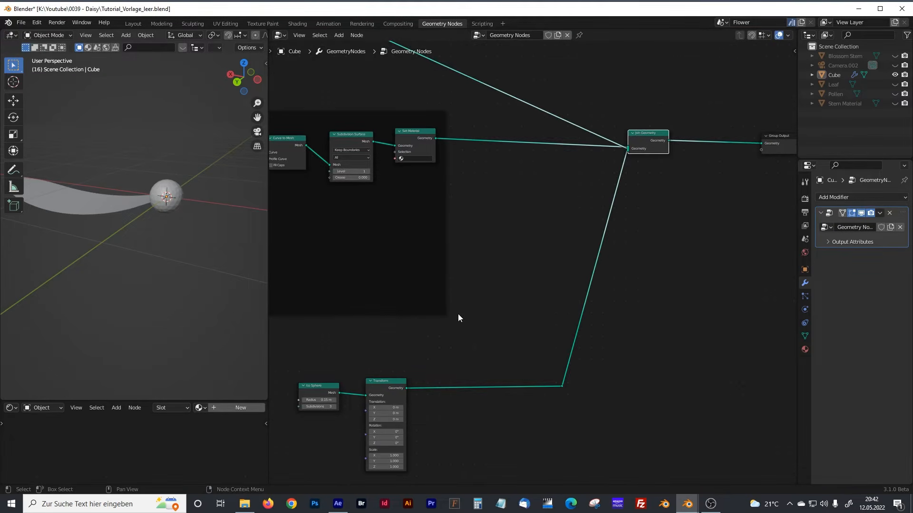
Flatten the sphere by setting the Transform node's Z scale to 0.2
scroll(455, 317, "up", 4)
middle_click_drag(351, 447, 481, 242)
scroll(461, 295, "up", 1)
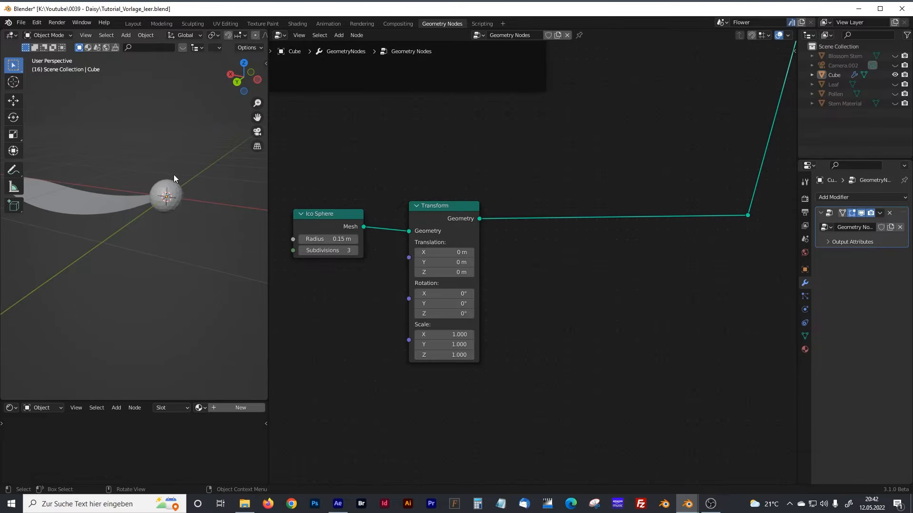
left_click(462, 355)
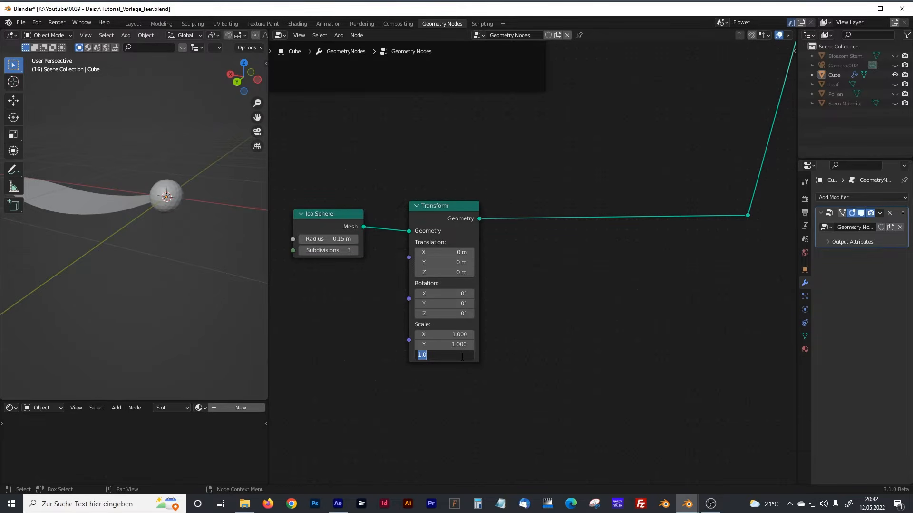
type("0.2")
key("Return")
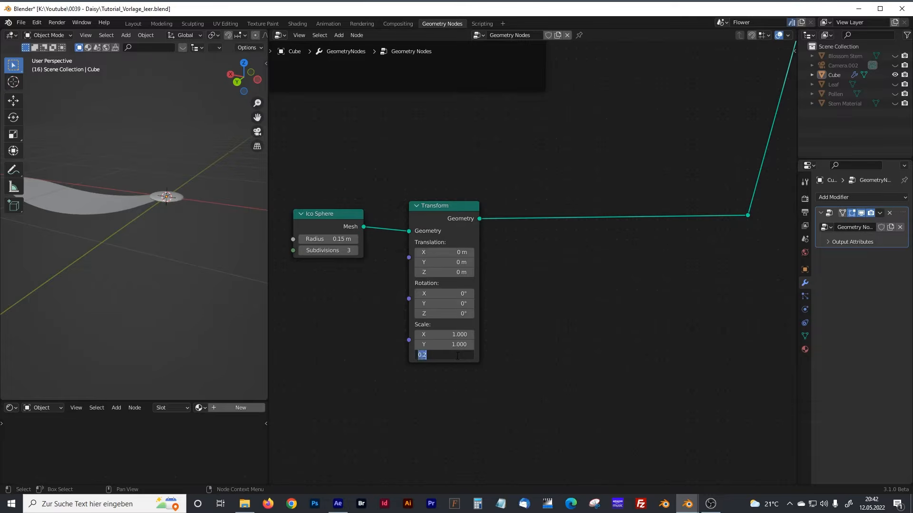
Try a Z scale of 0.5 on the Transform node
scroll(191, 199, "up", 5)
middle_click_drag(192, 179, 119, 240, "shift")
middle_click_drag(143, 204, 129, 236)
left_click(459, 357)
left_click(460, 356)
key("BackSpace")
type("5")
key("Return")
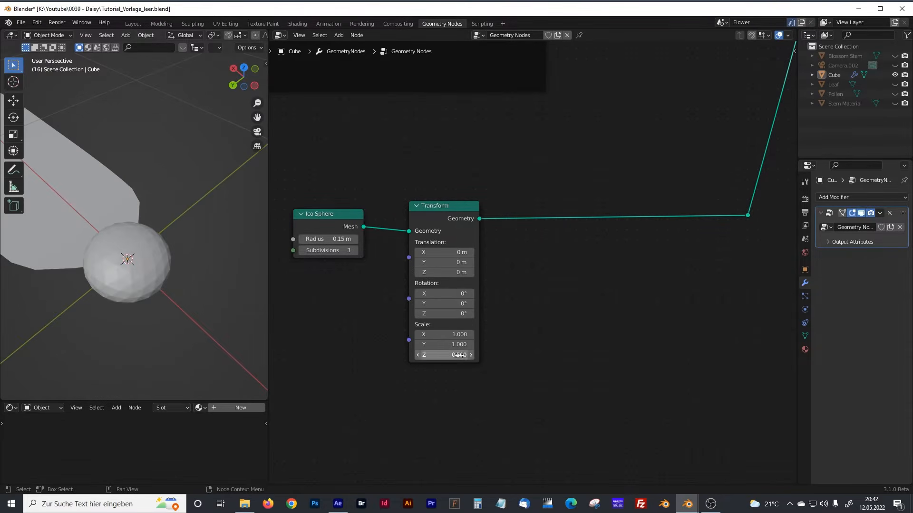
Set the Transform node's Z scale to 0.35
middle_click_drag(152, 266, 185, 228)
left_click(455, 356)
left_click(455, 355)
key("BackSpace")
type("25")
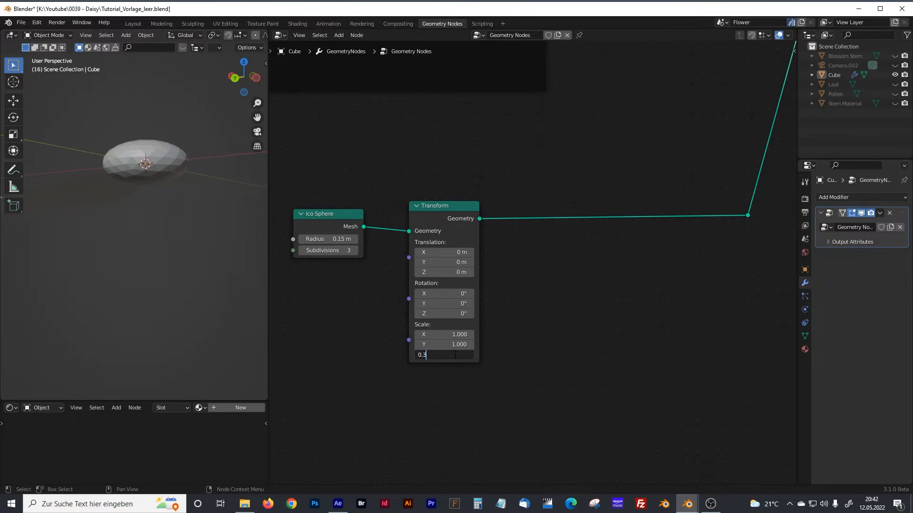
key("Return")
Examine the flattened sphere and its faces from several angles
middle_click_drag(105, 201, 147, 218)
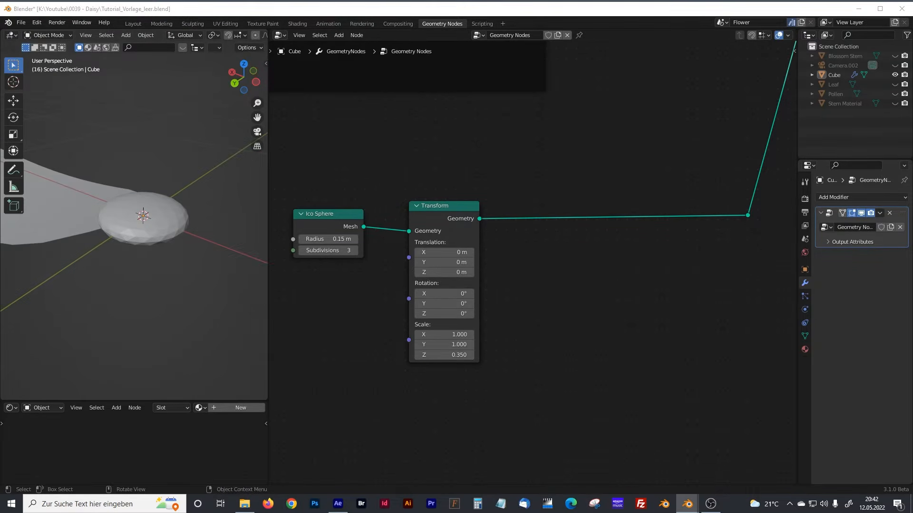
scroll(137, 227, "up", 2)
middle_click_drag(138, 223, 117, 277)
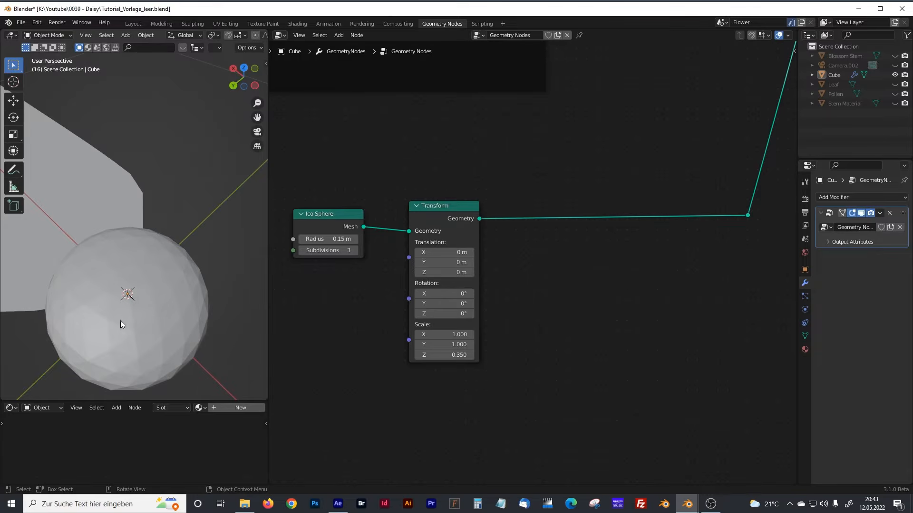
middle_click_drag(149, 291, 119, 279)
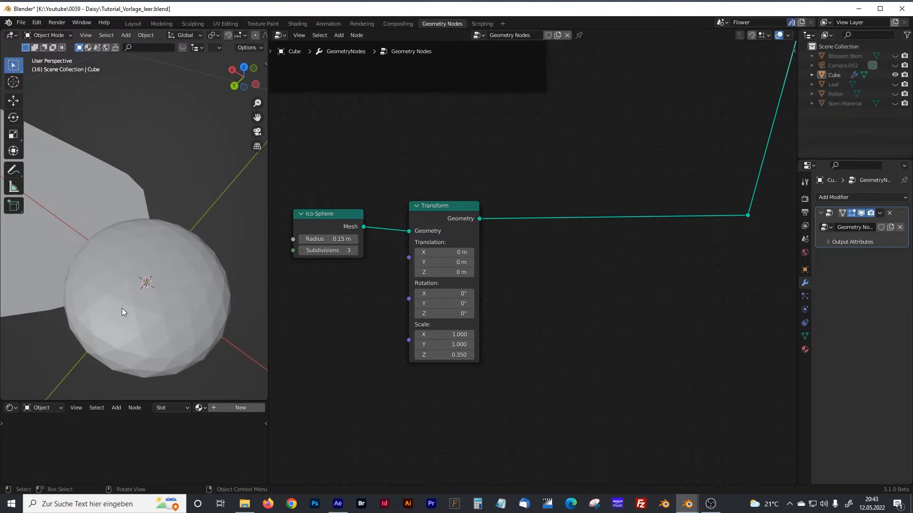
middle_click_drag(167, 283, 149, 281)
scroll(150, 266, "up", 2)
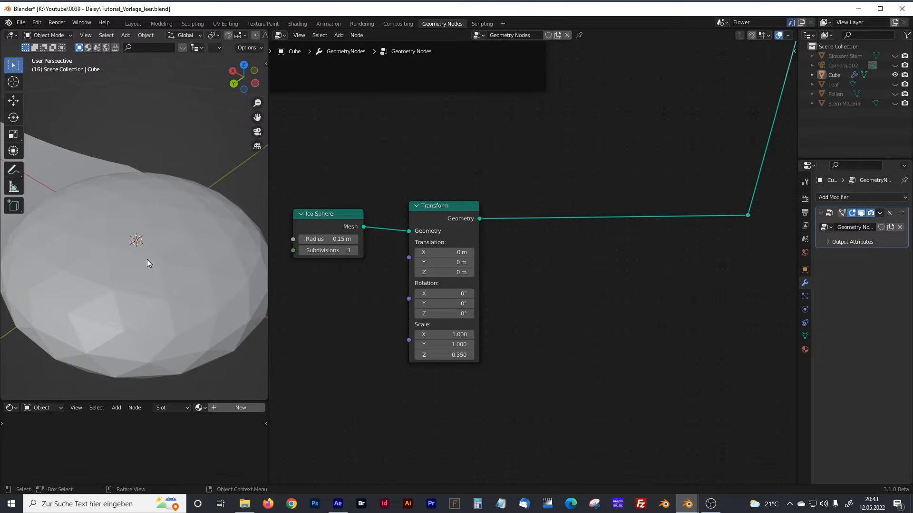
scroll(147, 259, "down", 2)
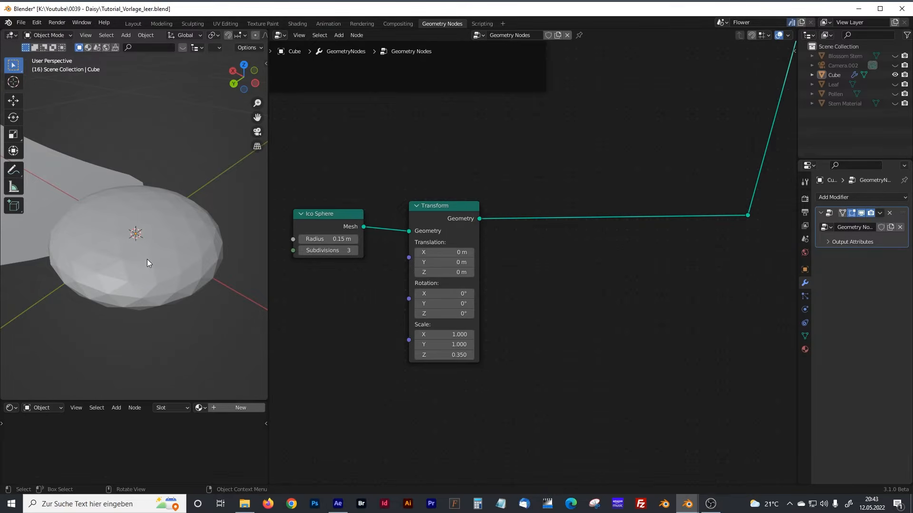
Insert an Extrude Mesh node on the link between Transform and the reroute
key("shift+a")
key("shift+a")
type("e")
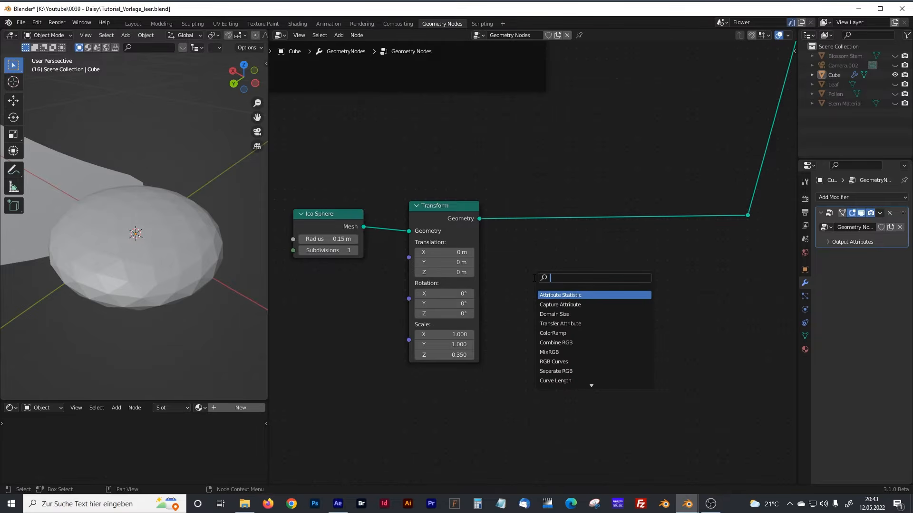
type("xtru")
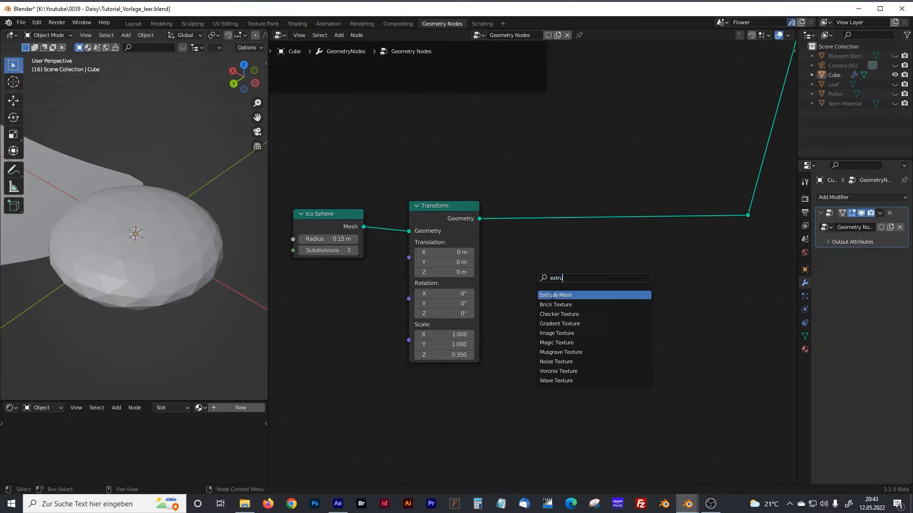
left_click(551, 295)
left_click(569, 223)
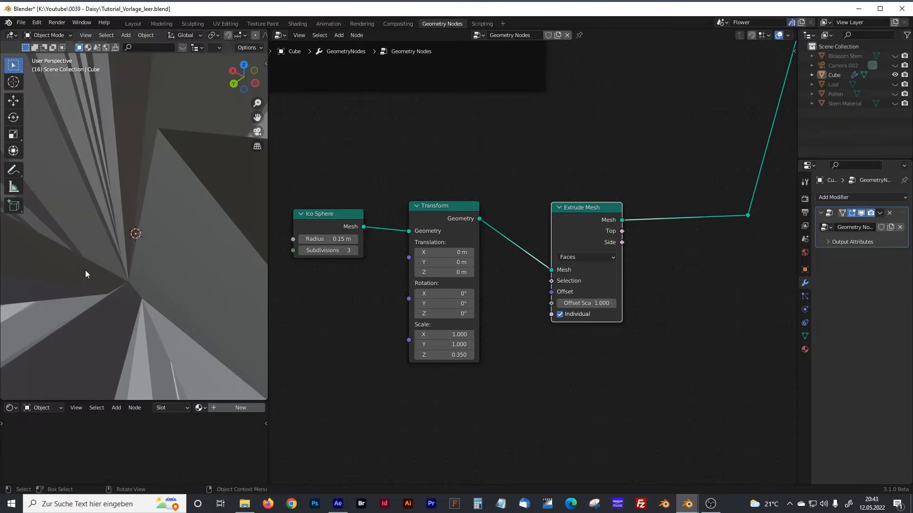
Set the Extrude Mesh node's offset scale to 0.01
left_click(589, 303)
type("0")
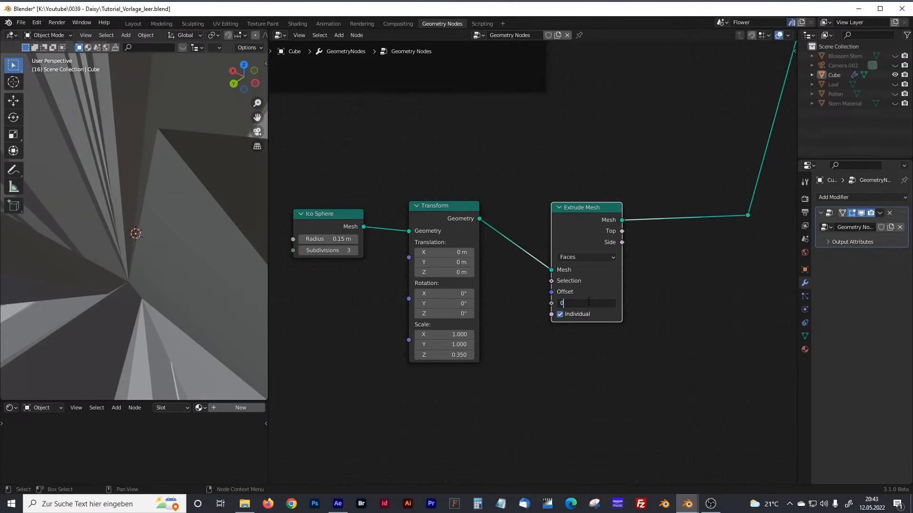
key("Return")
left_click(592, 302)
type("0.01")
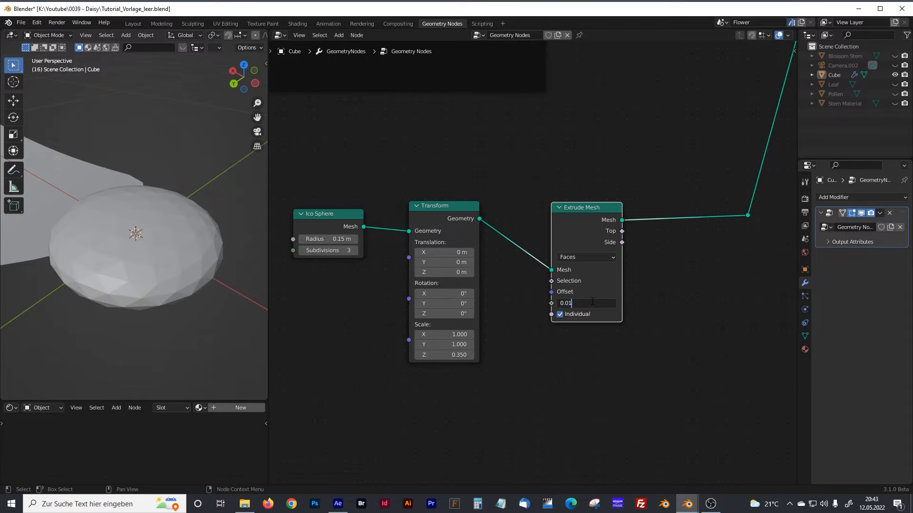
key("Return")
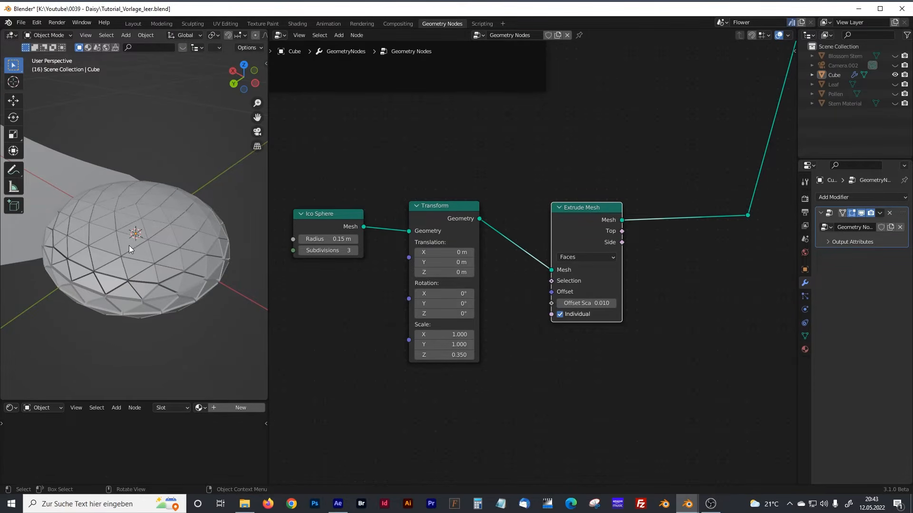
middle_click_drag(147, 256, 151, 227)
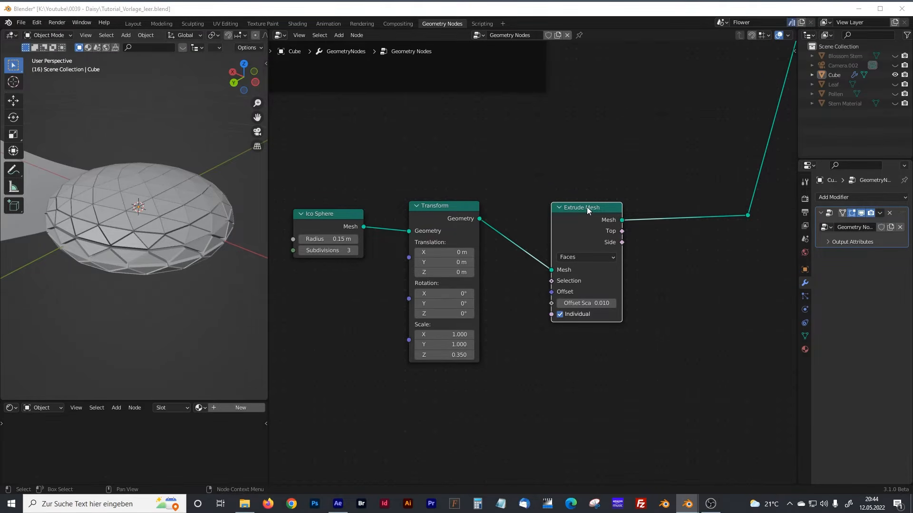
Insert a Subdivision Surface node between Extrude Mesh and the reroute and set its level to 2
left_click_drag(587, 208, 564, 207)
middle_click_drag(639, 250, 545, 251)
left_click(553, 258)
key("shift+a")
type("sub")
left_click(601, 292)
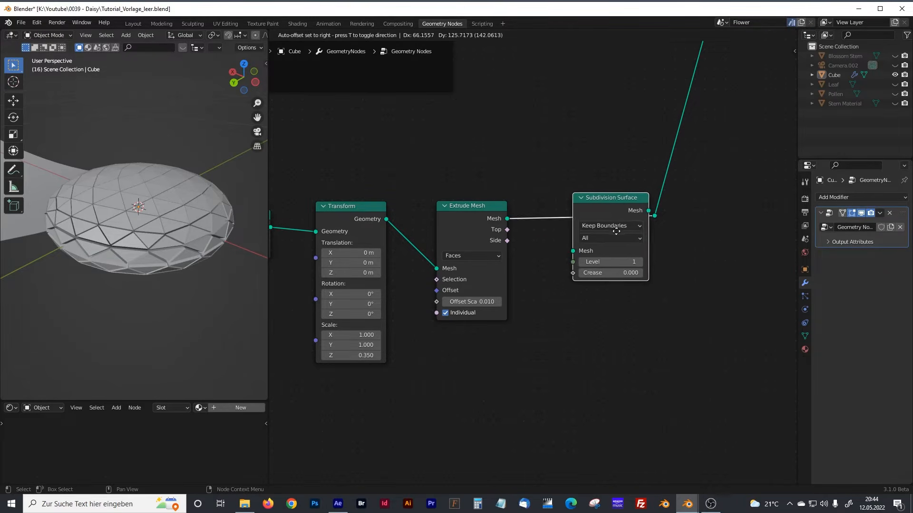
left_click(665, 210)
left_click_drag(689, 216, 726, 218)
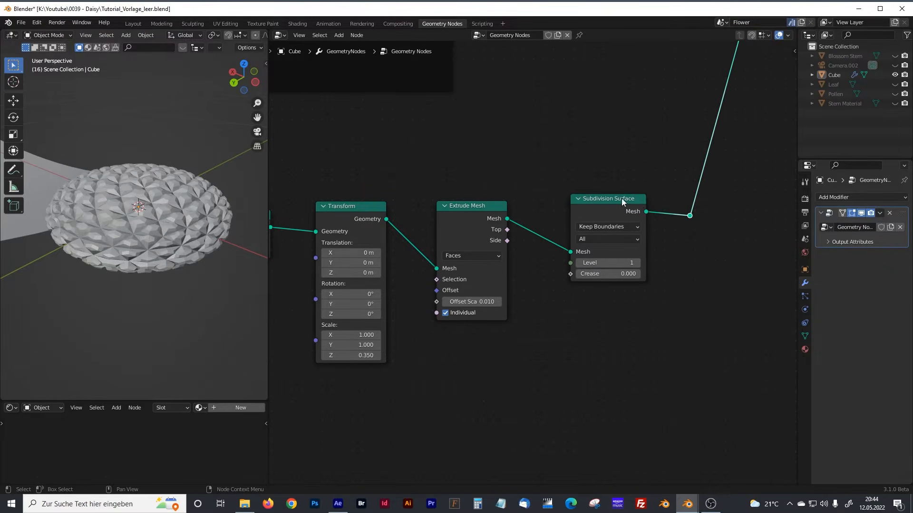
left_click_drag(620, 198, 637, 198)
left_click(653, 263)
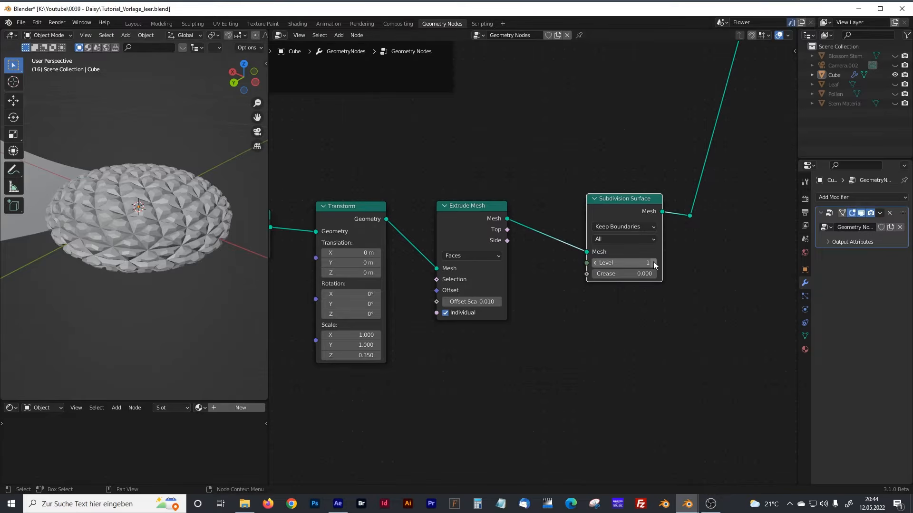
middle_click_drag(207, 253, 141, 161)
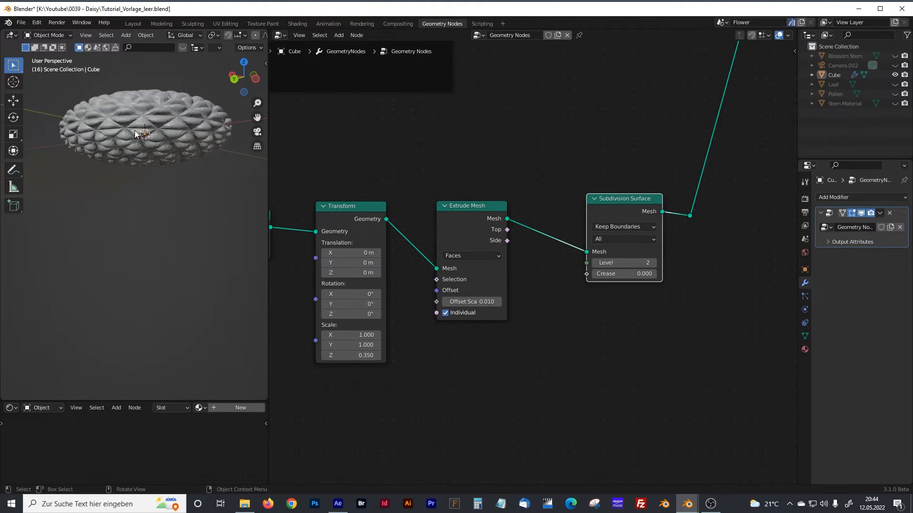
Widen the node editor and space out the Ico Sphere, Transform, Extrude Mesh and Subdivision Surface nodes
left_click_drag(463, 206, 455, 207)
left_click_drag(619, 200, 652, 197)
left_click_drag(462, 206, 473, 205)
middle_click_drag(320, 284, 462, 214)
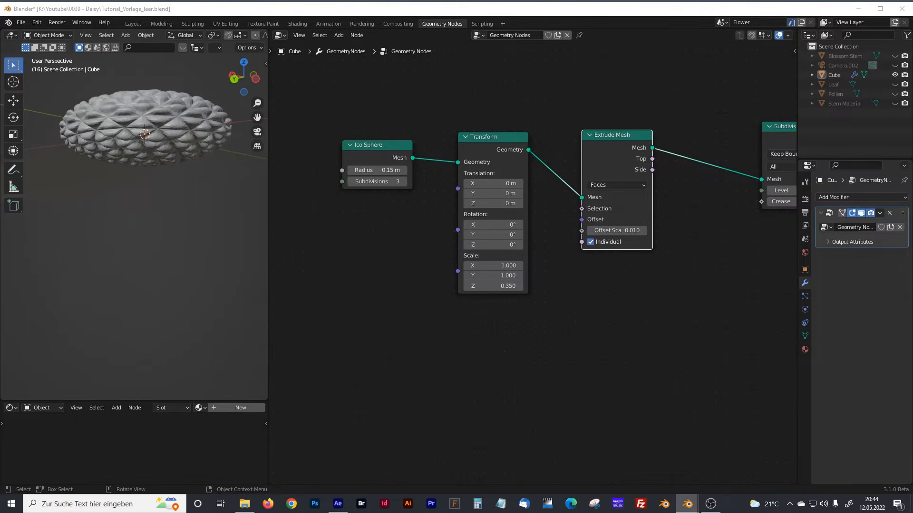
left_click_drag(269, 250, 229, 251)
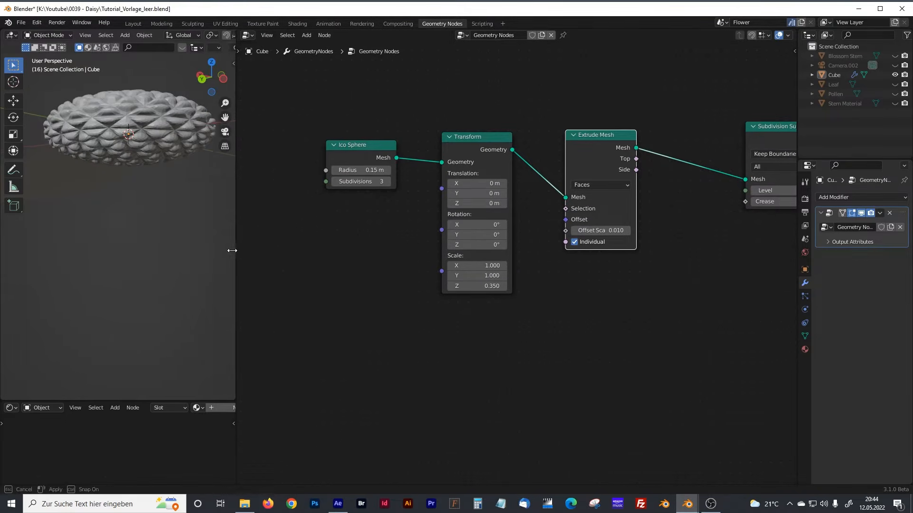
middle_click_drag(312, 284, 386, 263)
left_click_drag(418, 140, 391, 140)
left_click_drag(535, 136, 506, 131)
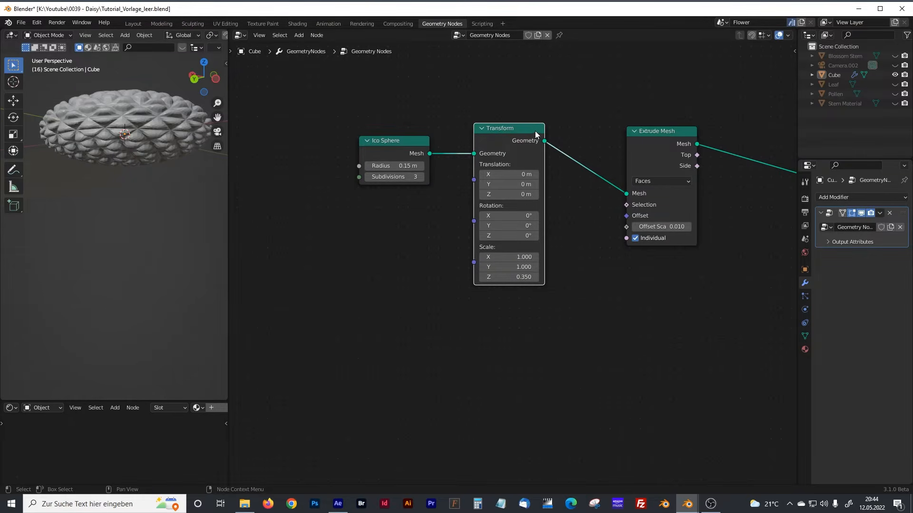
left_click_drag(533, 132, 537, 132)
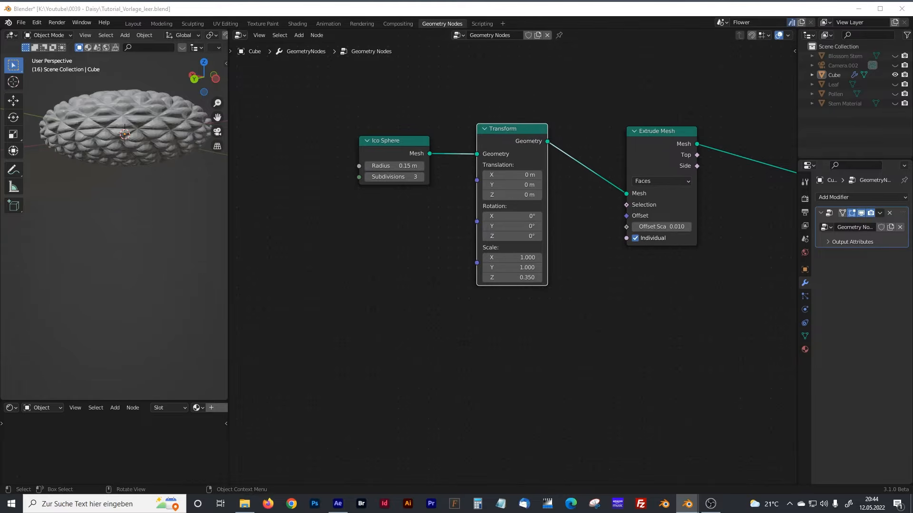
left_click_drag(377, 147, 378, 143)
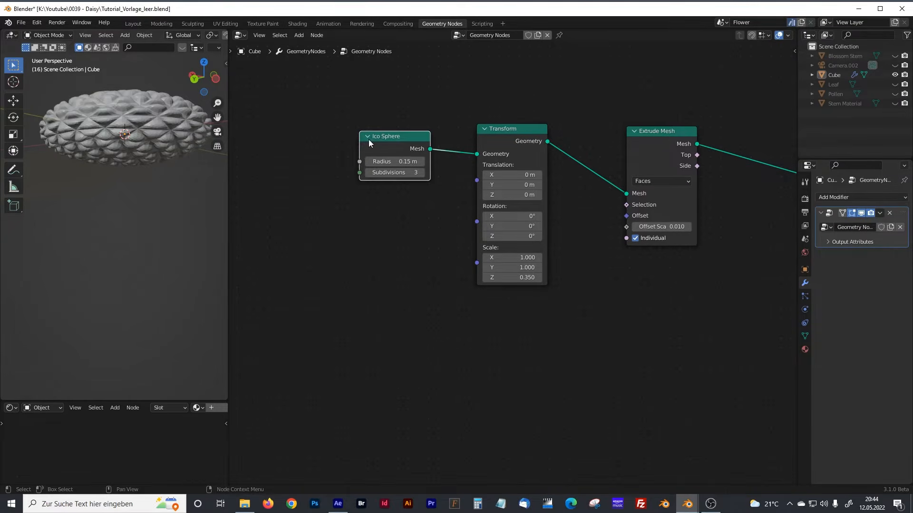
middle_click_drag(146, 142, 144, 155)
middle_click_drag(143, 200, 135, 179)
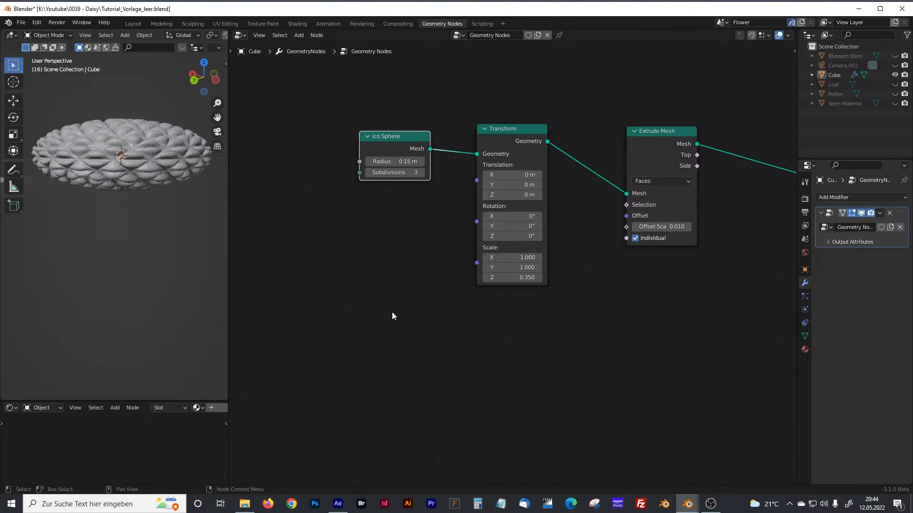
Add a Combine XYZ node below the Transform node
middle_click_drag(572, 315, 501, 316)
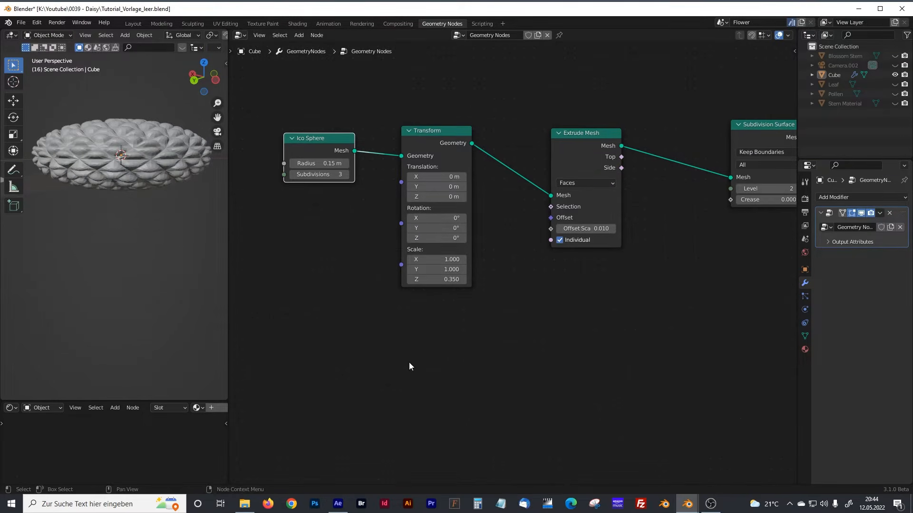
key("shift+a")
left_click(408, 298)
type("comb")
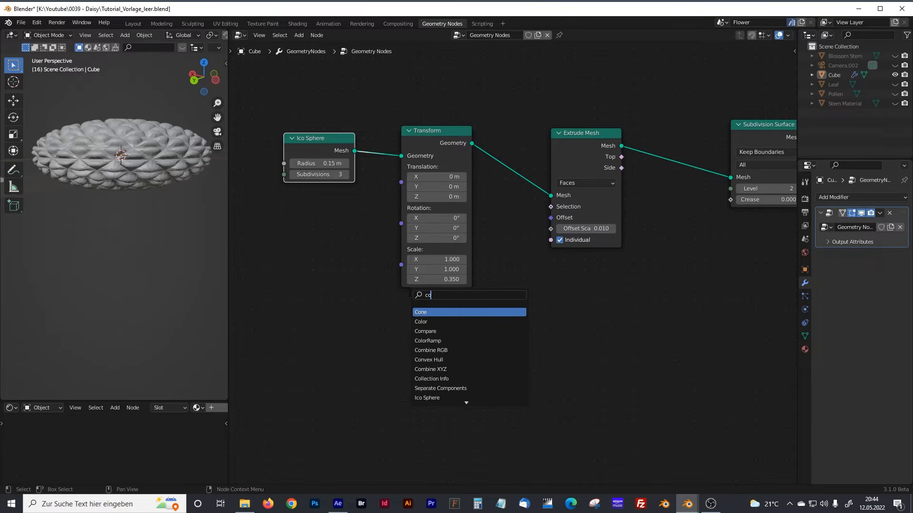
left_click(430, 322)
left_click(458, 318)
Add a Math node beside Combine XYZ, on its input side, and set it to Greater Than
key("shift+a")
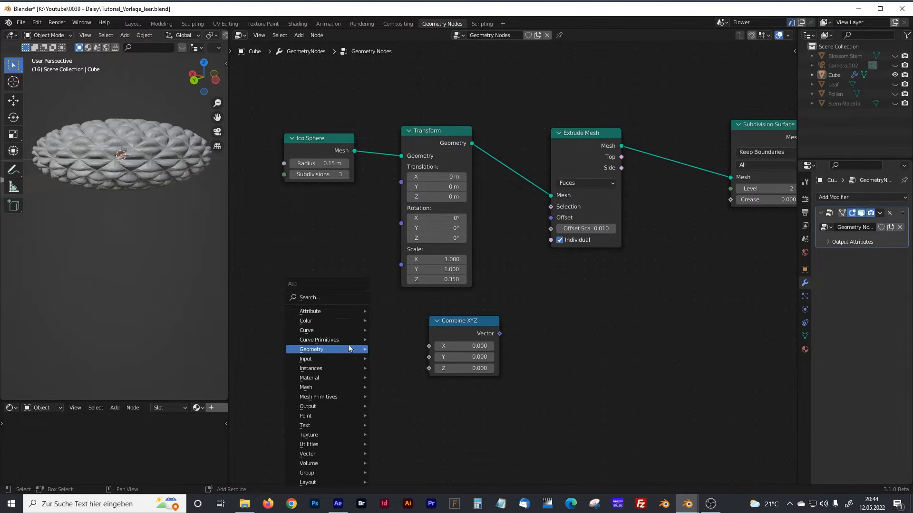
left_click(316, 300)
type("math")
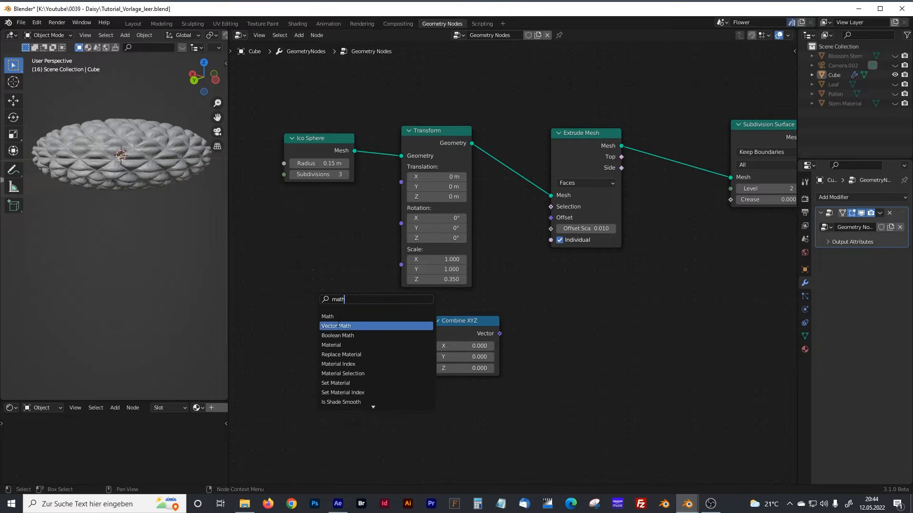
left_click(337, 316)
left_click(351, 335)
left_click(353, 346)
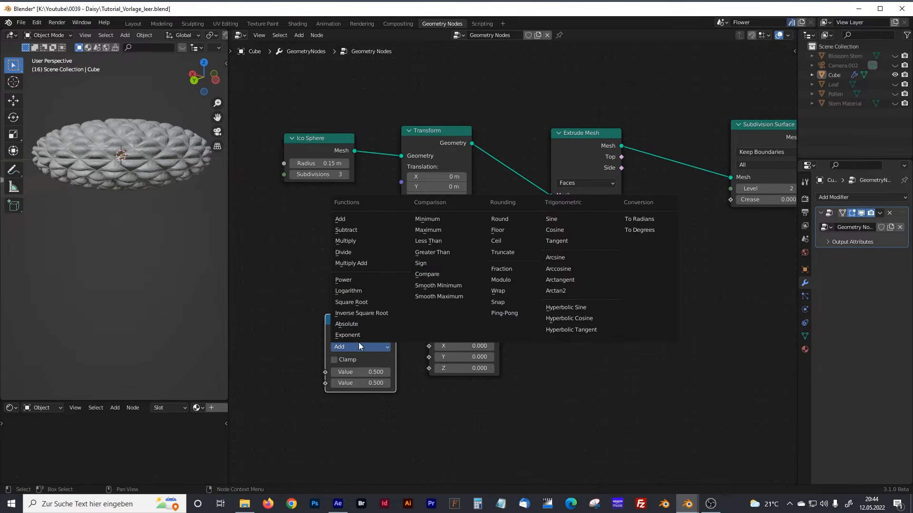
left_click(430, 256)
Add a Separate XYZ node ahead of the Greater Than node
middle_click_drag(251, 331, 386, 304)
key("shift+a")
left_click(372, 300)
type("sepe")
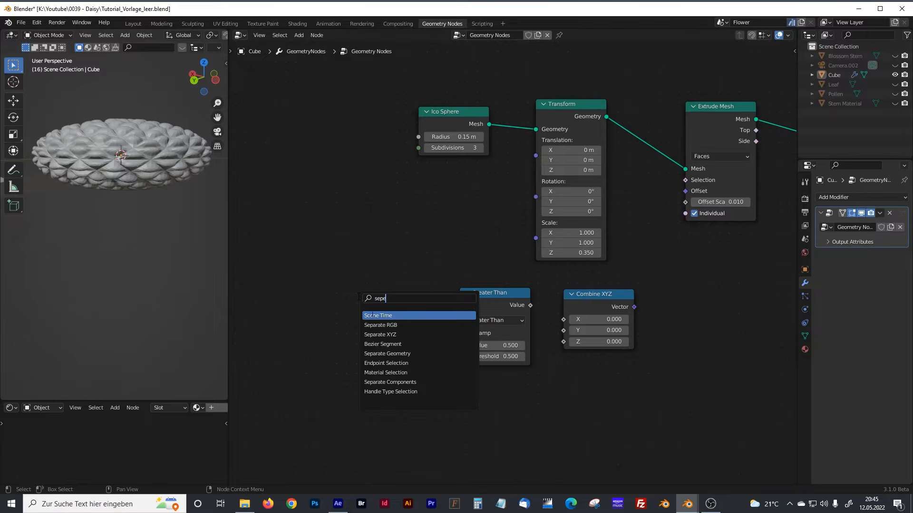
left_click(381, 334)
left_click(381, 288)
left_click_drag(380, 287, 375, 263)
Add a Position node ahead of Separate XYZ and align the two nodes
middle_click_drag(308, 285, 372, 271)
left_click(352, 293)
key("shift+a")
left_click(323, 288)
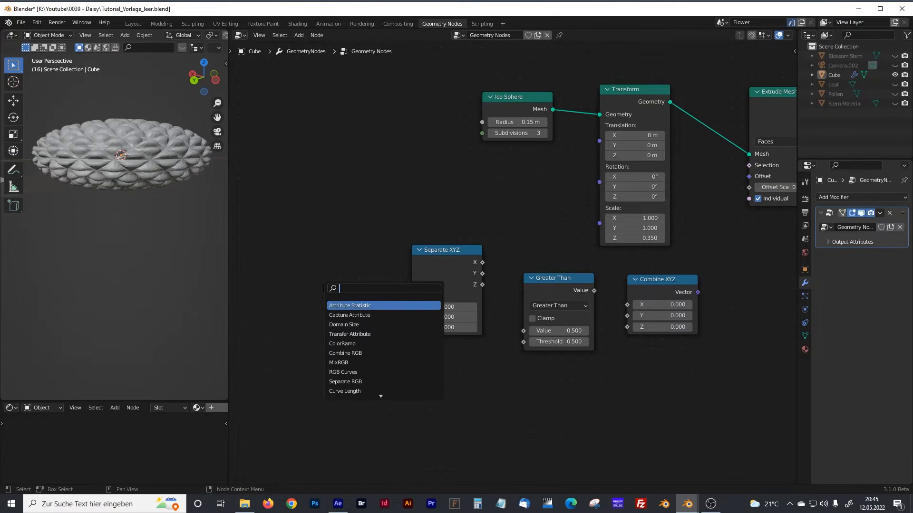
type("posit")
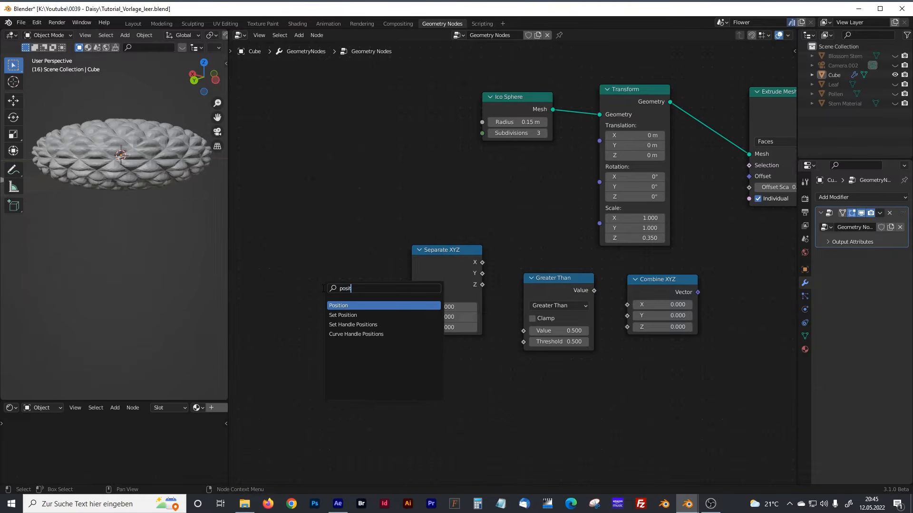
left_click(338, 305)
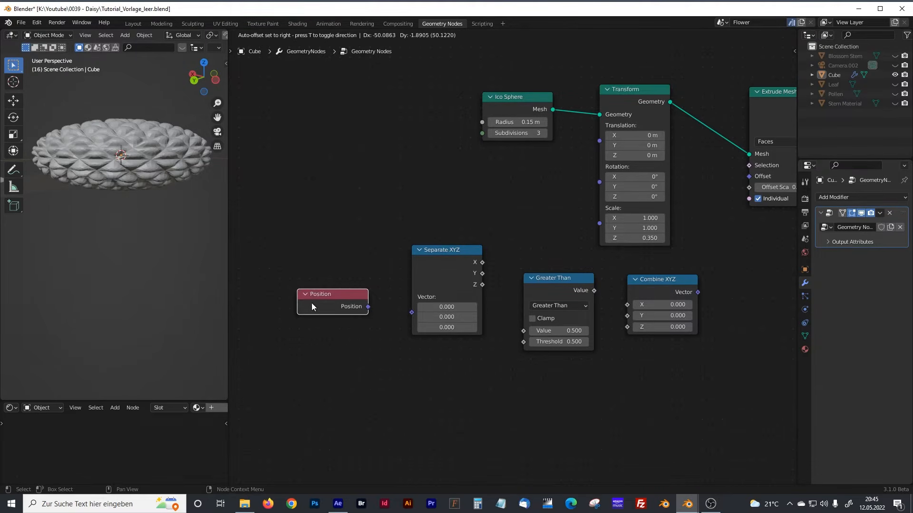
left_click(333, 304)
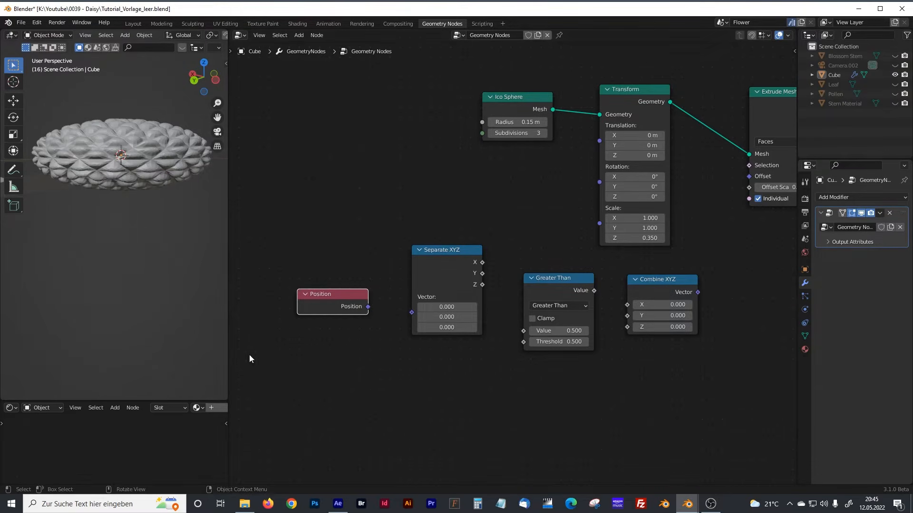
left_click_drag(449, 250, 453, 255)
Add a Math node below Separate XYZ and set it to Divide
left_click(431, 375)
key("shift+a")
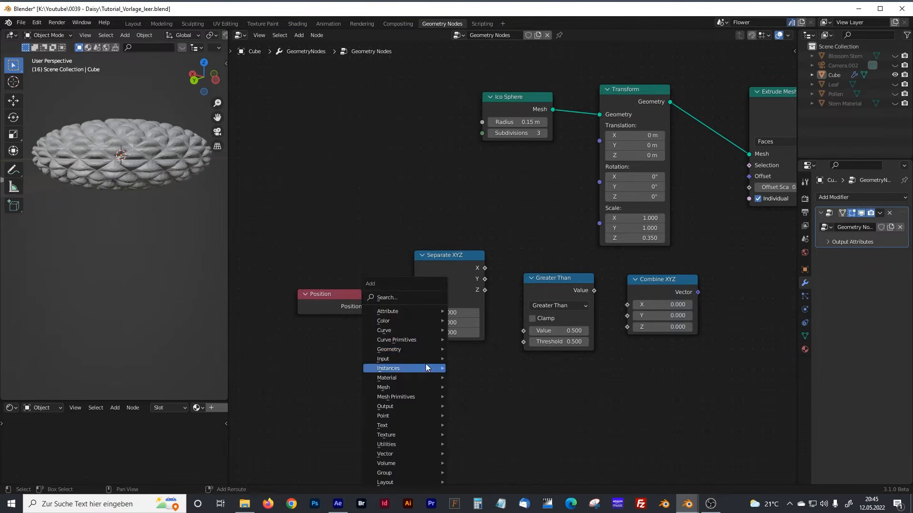
left_click(400, 298)
type("math")
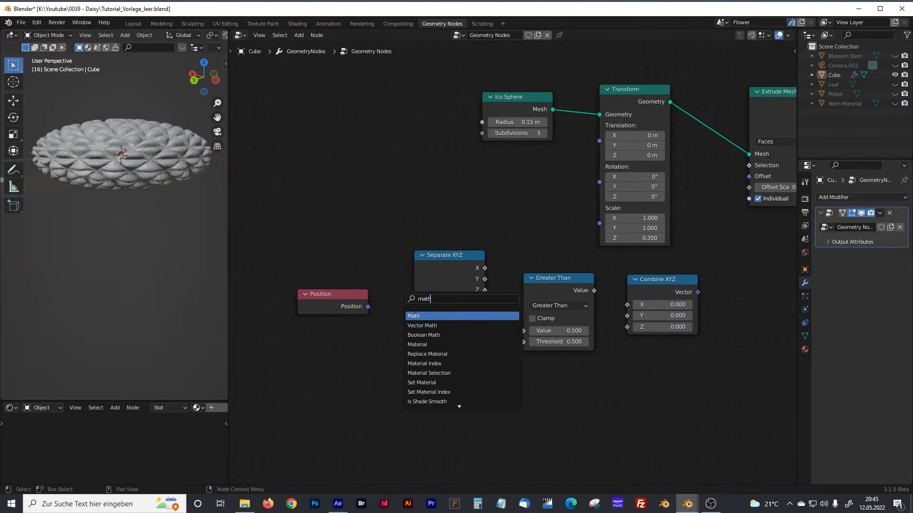
left_click(426, 316)
left_click(431, 401)
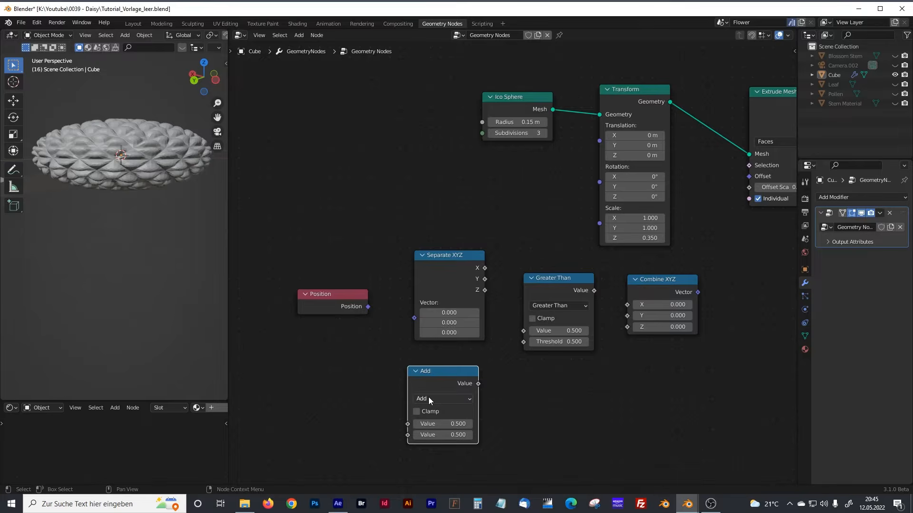
left_click(429, 398)
left_click(426, 304)
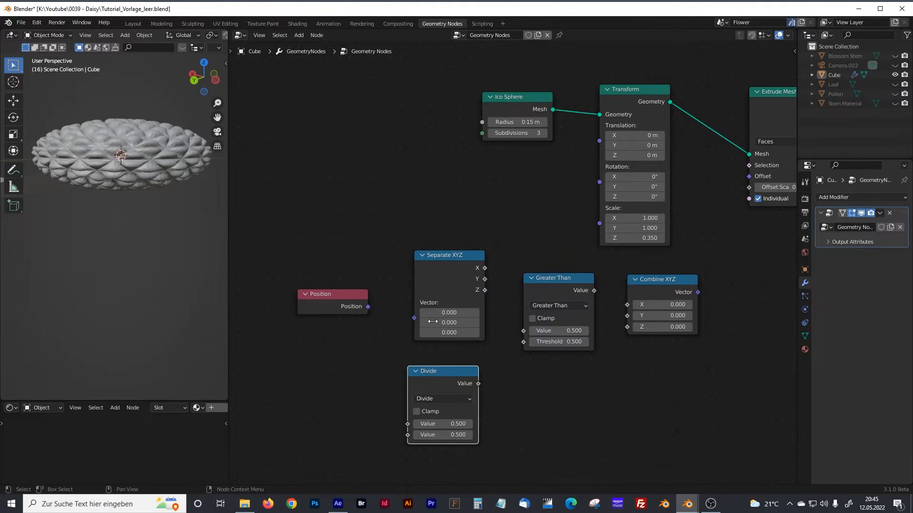
Set the Divide node's values to 0.7 and 100 and align it under Separate XYZ
left_click(454, 436)
type("100")
key("Return")
left_click(509, 402)
left_click_drag(467, 373, 472, 373)
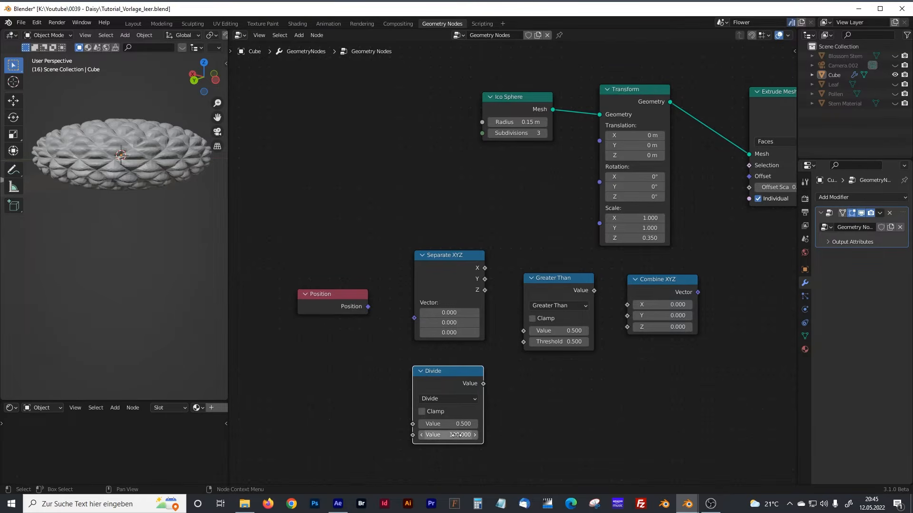
mouse_move(461, 424)
left_mouse_down()
mouse_move(452, 424)
mouse_move(467, 424)
left_mouse_up()
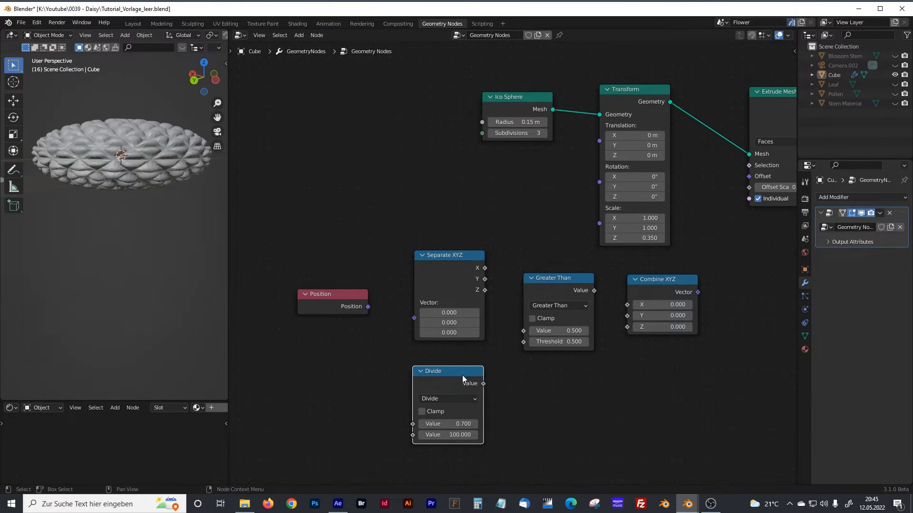
left_click_drag(462, 376, 464, 382)
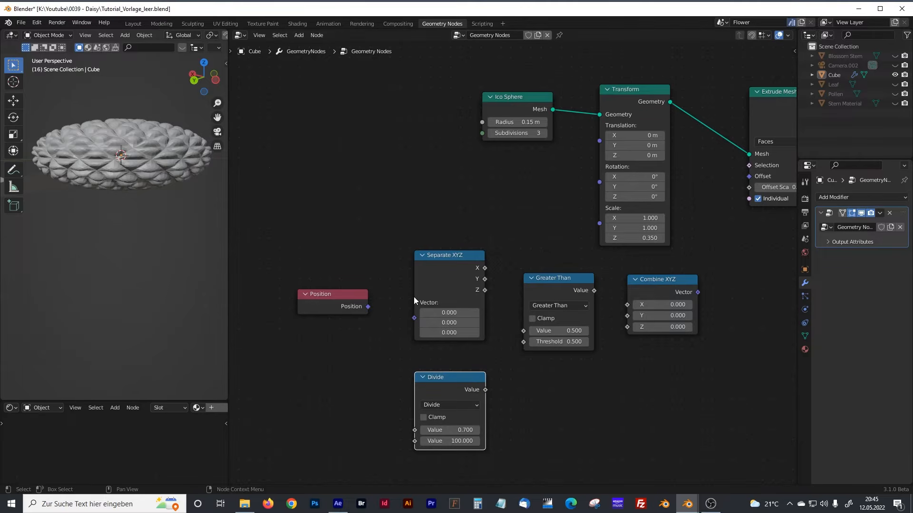
Link the Position output to the Vector input of Separate XYZ
left_click_drag(355, 296, 412, 319)
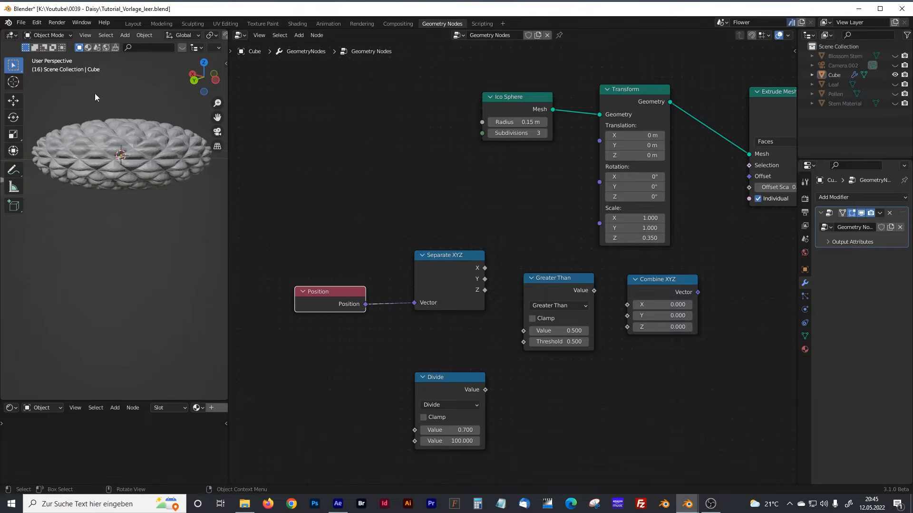
middle_click_drag(142, 155, 130, 215)
middle_click_drag(463, 269, 399, 248)
left_click_drag(393, 234, 390, 243)
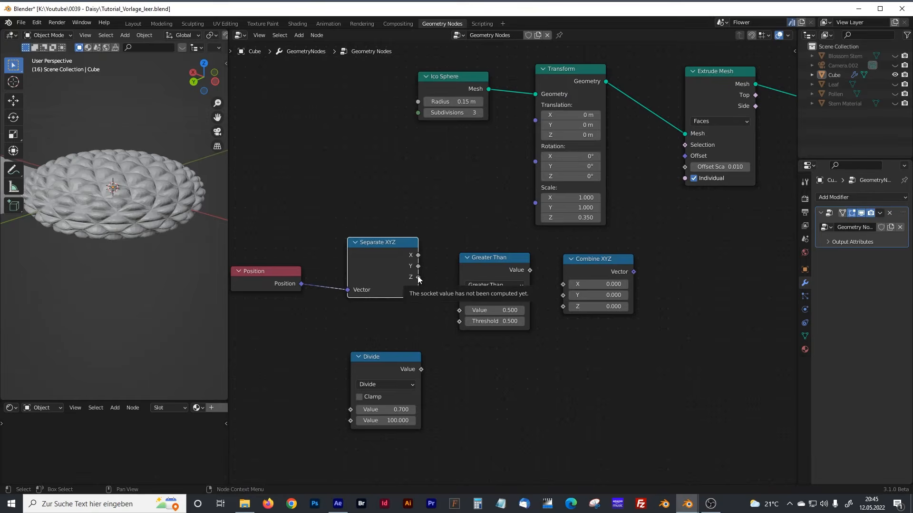
Link the Z output of Separate XYZ to the Greater Than node's Value and the Divide output to its Threshold
left_click_drag(492, 258, 490, 256)
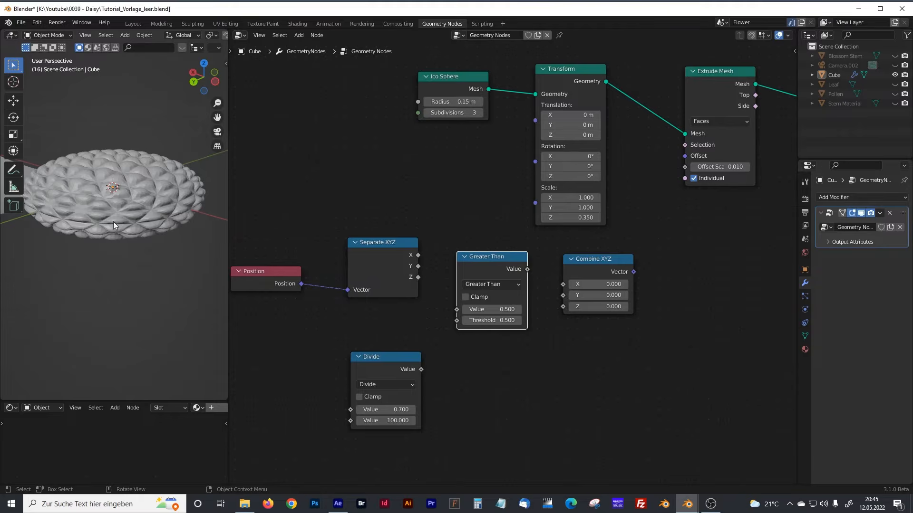
left_click_drag(418, 277, 457, 310)
left_click_drag(405, 357, 431, 352)
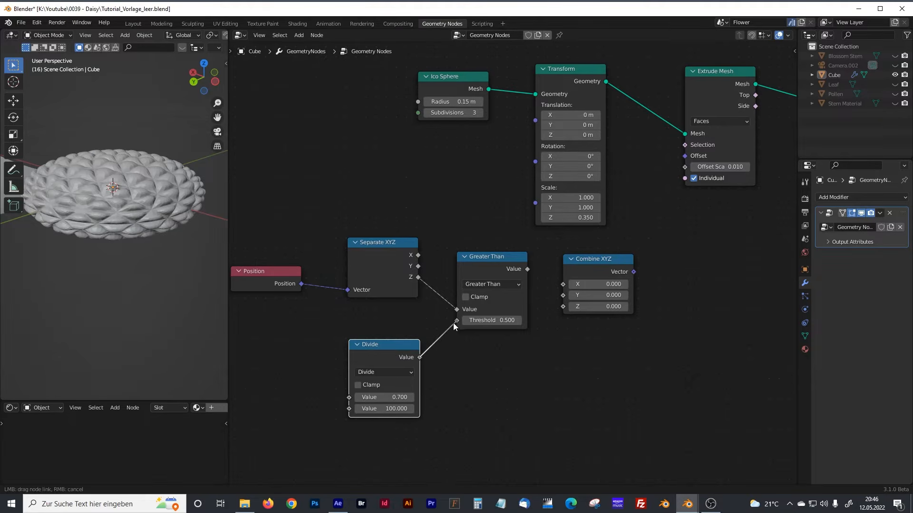
left_click_drag(453, 323, 455, 322)
left_click_drag(404, 344, 401, 339)
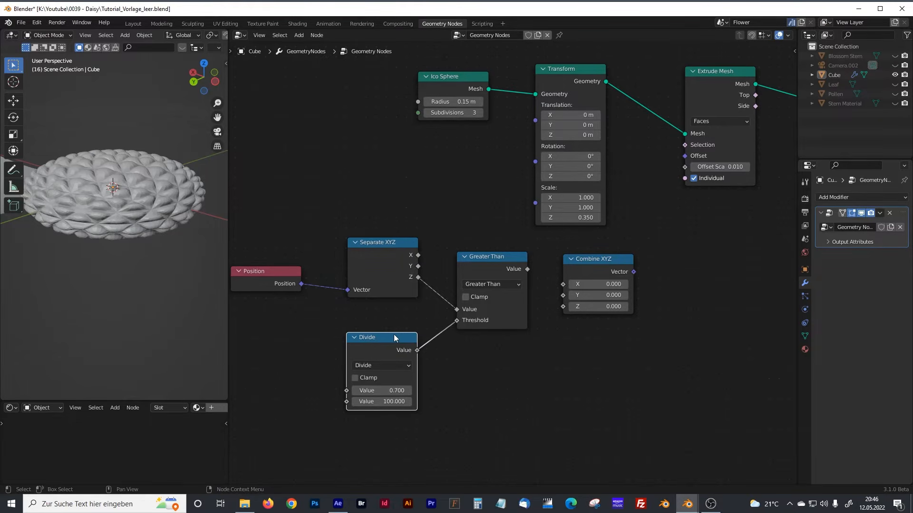
Link Greater Than to the Z input of Combine XYZ, and the Combine XYZ vector to Extrude Mesh's Selection
middle_click_drag(481, 326, 356, 324)
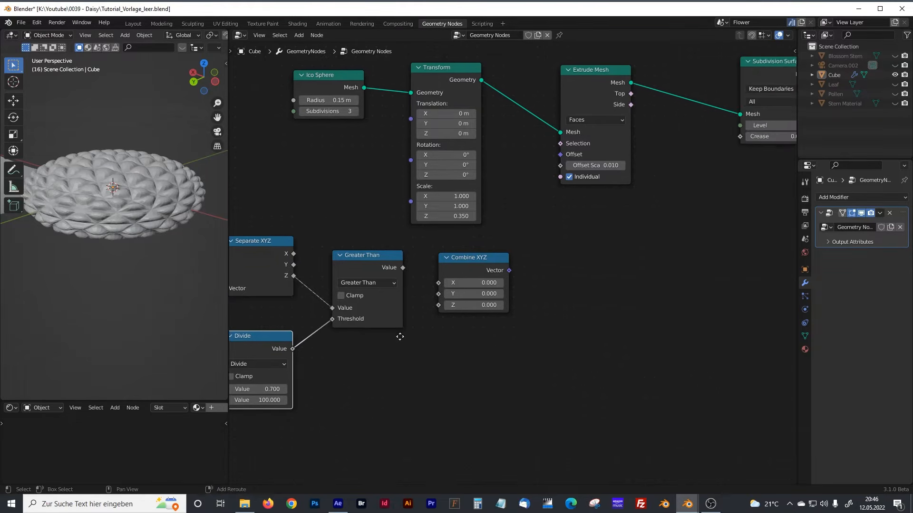
left_click_drag(467, 259, 472, 261)
left_click_drag(403, 268, 441, 303)
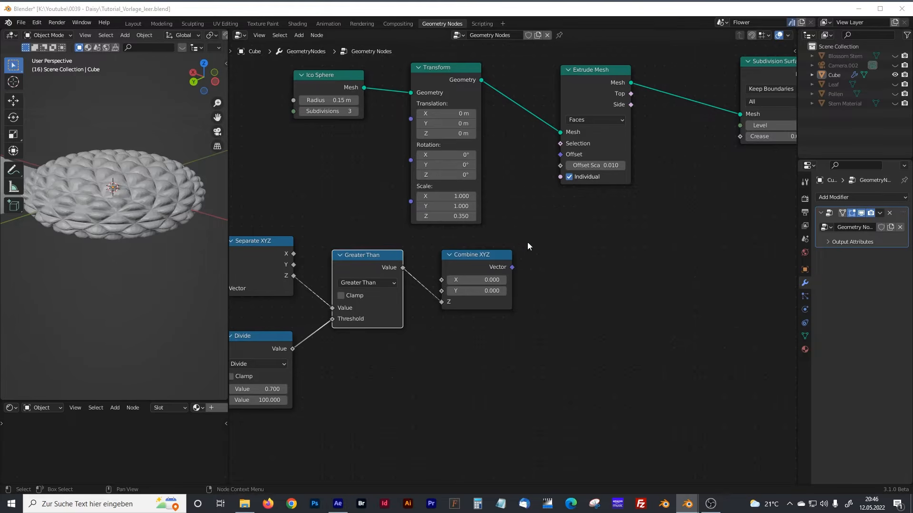
left_click_drag(511, 267, 557, 144)
Set the first value of the Divide node feeding the Greater Than threshold to 0.8
middle_click_drag(302, 341, 541, 342)
scroll(438, 326, "up", 1)
middle_click_drag(438, 326, 406, 270)
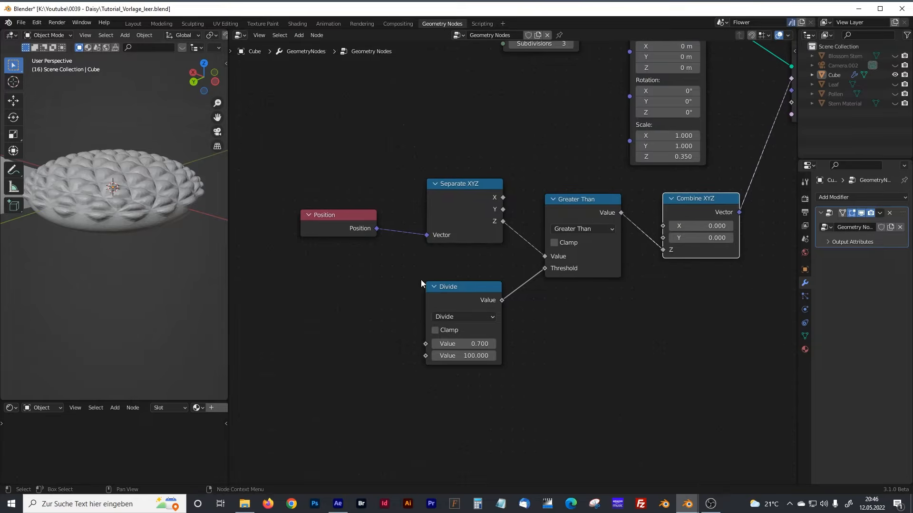
left_click(463, 344)
type("2")
key("Return")
left_click_drag(463, 344, 455, 344)
middle_click_drag(152, 293, 180, 288)
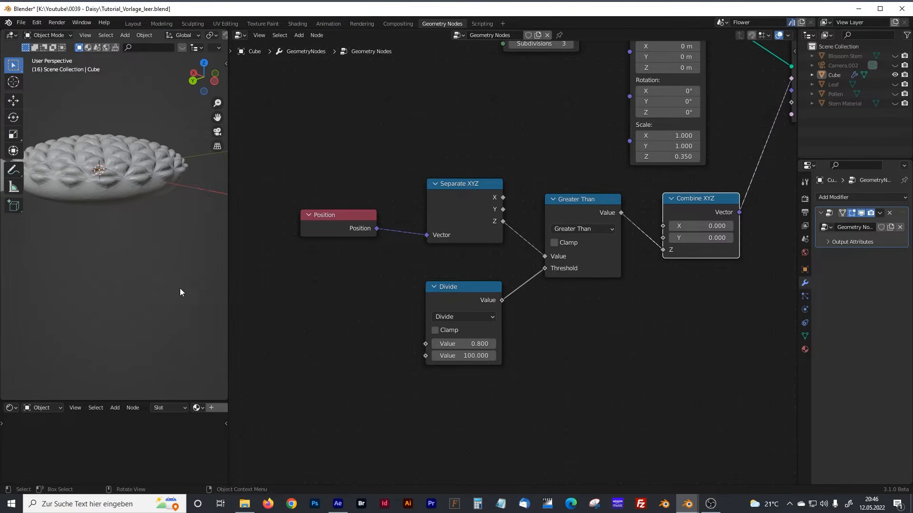
Add a Set Shade Smooth node on the link between Join Geometry and Group Output
middle_click_drag(631, 237, 477, 283)
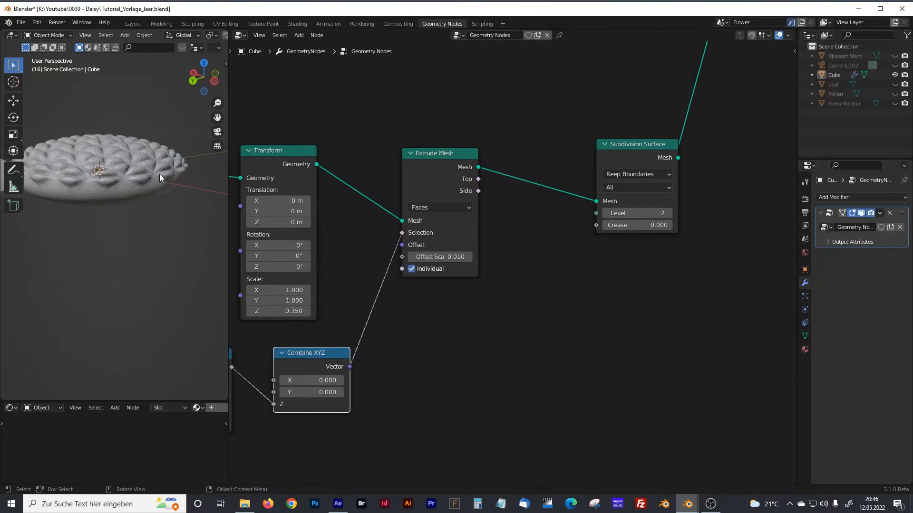
middle_click_drag(159, 174, 125, 238)
scroll(121, 242, "up", 5)
scroll(121, 242, "down", 3)
middle_click_drag(587, 257, 410, 346)
scroll(550, 241, "down", 6)
middle_click_drag(574, 185, 508, 265)
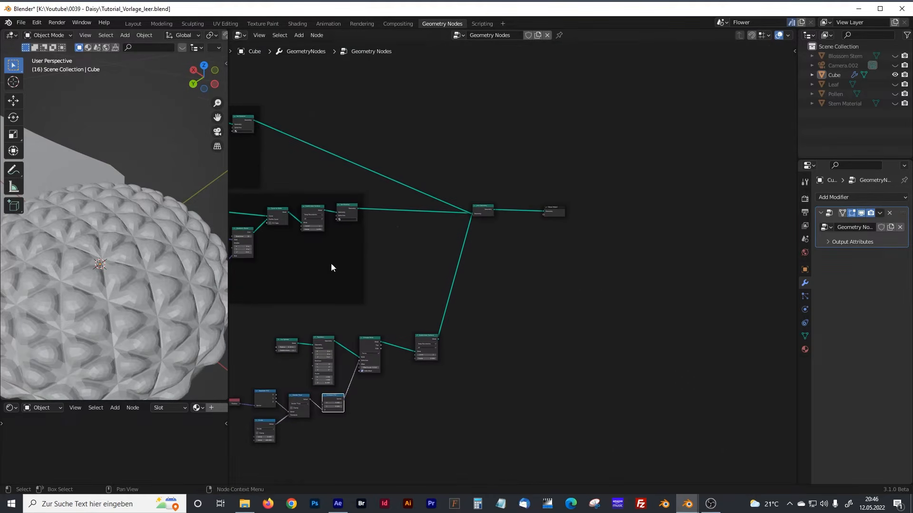
scroll(557, 233, "up", 4)
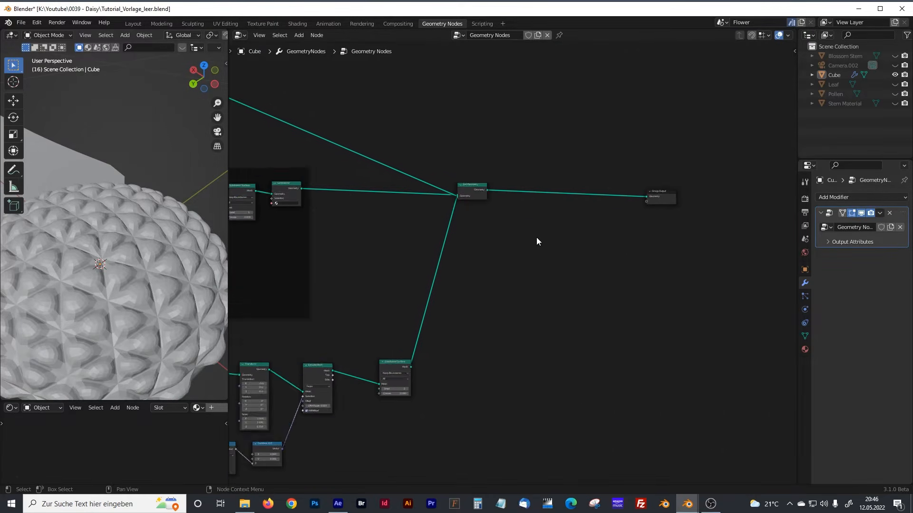
key("shift+a")
left_click(513, 232)
type("set")
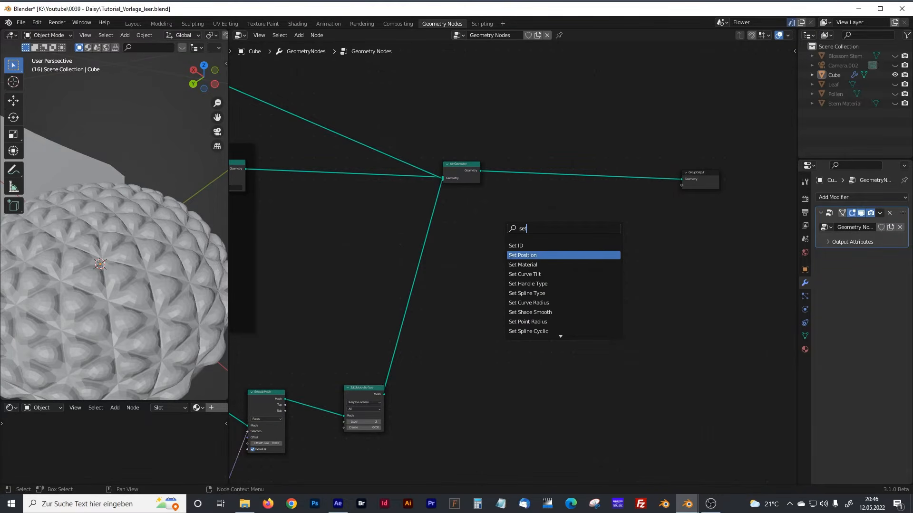
type(" sha")
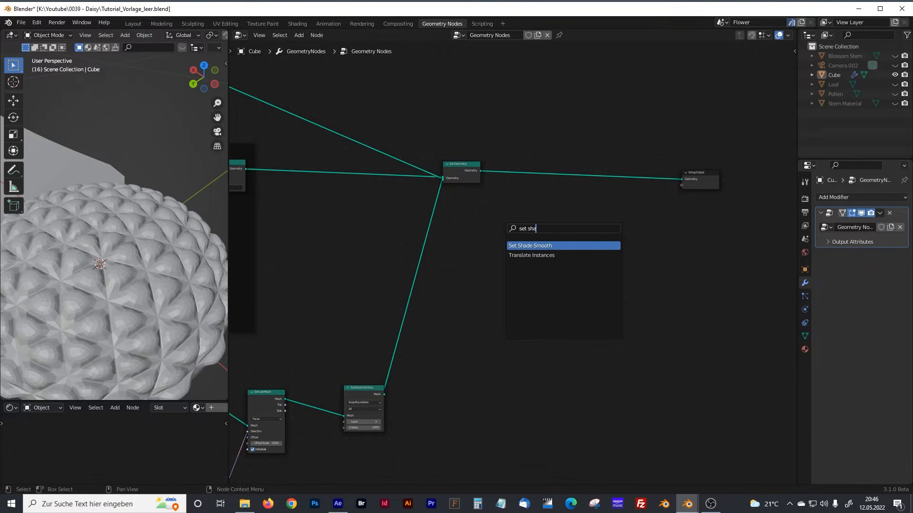
left_click(531, 246)
left_click(543, 182)
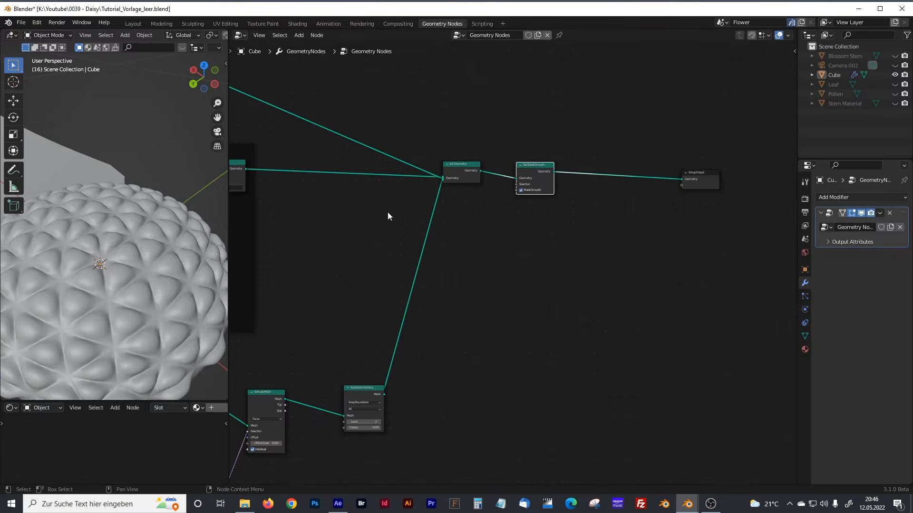
Make room before Subdivision Surface and insert a duplicate of the Extrude Mesh node between Extrude Mesh and Subdivision Surface
middle_click_drag(359, 267, 604, 275)
middle_click_drag(404, 261, 433, 290)
middle_click_drag(538, 413, 477, 222)
scroll(480, 267, "up", 8)
left_click_drag(624, 214, 675, 214)
left_click(452, 218)
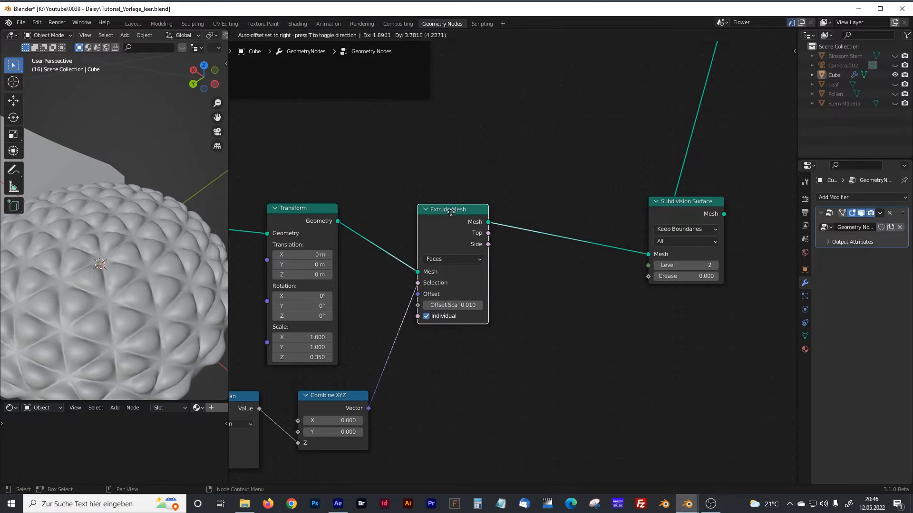
middle_click_drag(459, 361, 500, 268)
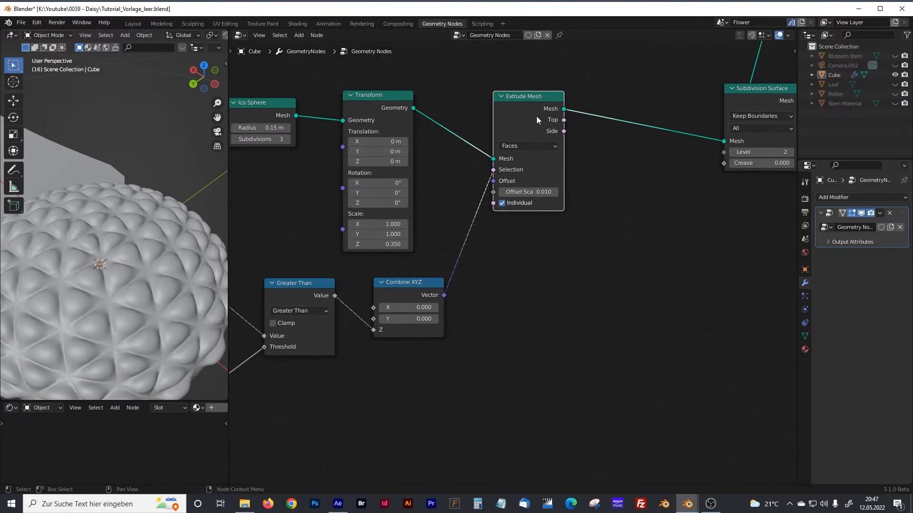
key("shift+d")
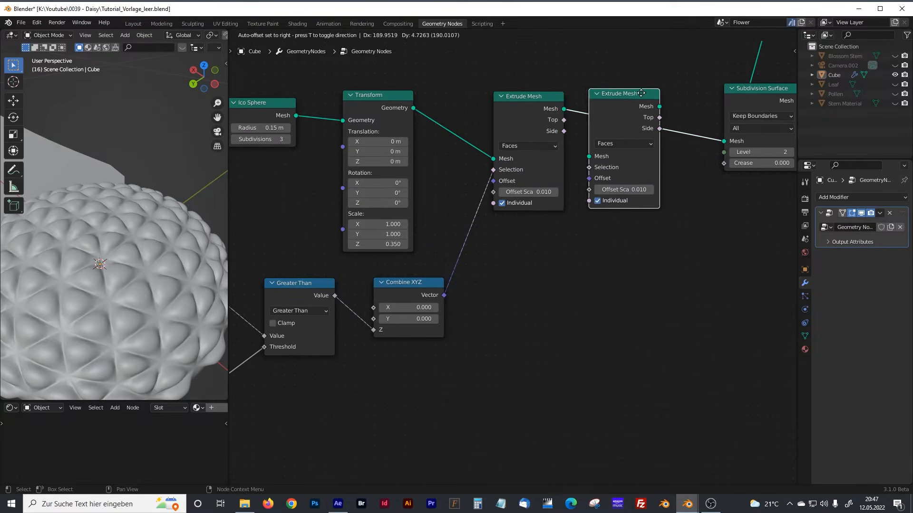
left_click(656, 104)
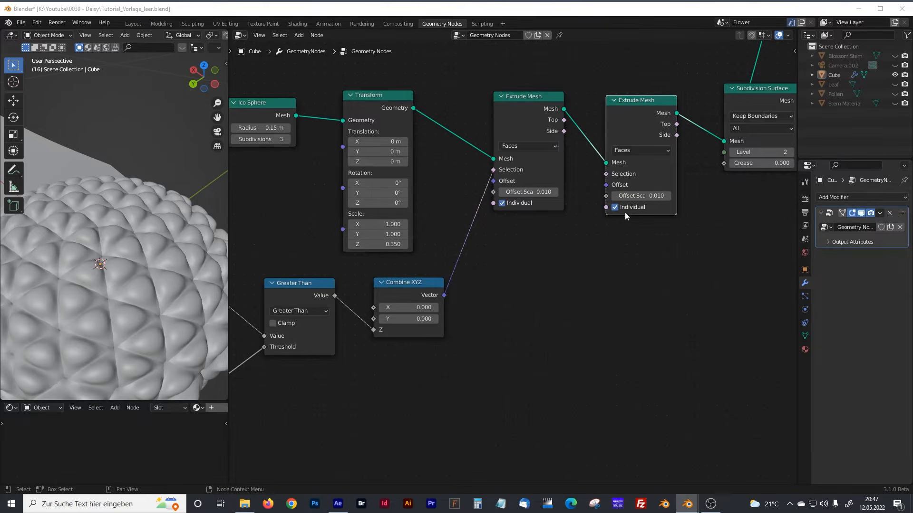
Compare the second Extrude Mesh node with and without Individual and leave the option turned off
left_click(616, 209)
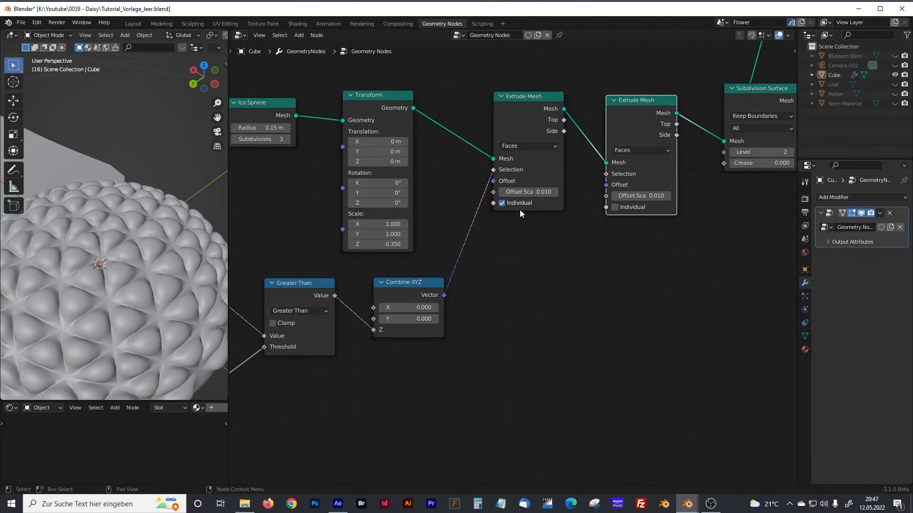
left_click(615, 208)
left_click(615, 207)
left_click(618, 210)
left_click(618, 210)
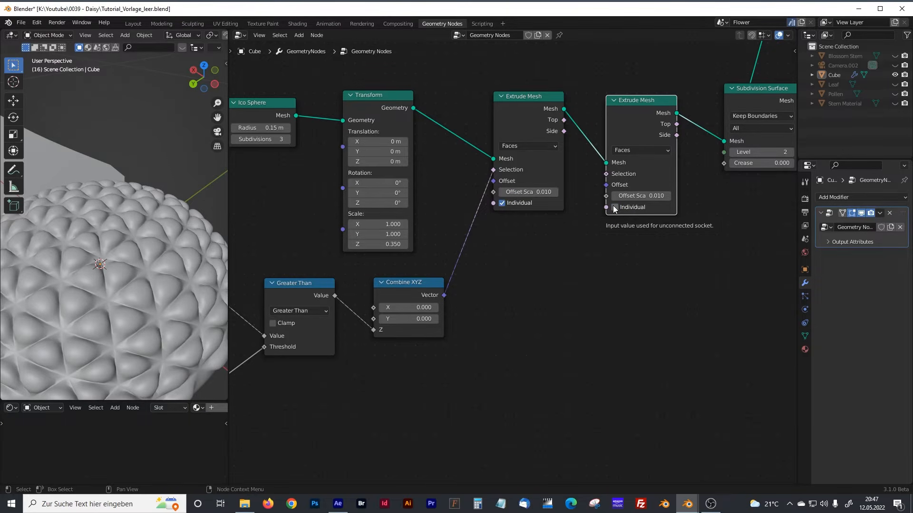
left_click(616, 208)
left_click(615, 207)
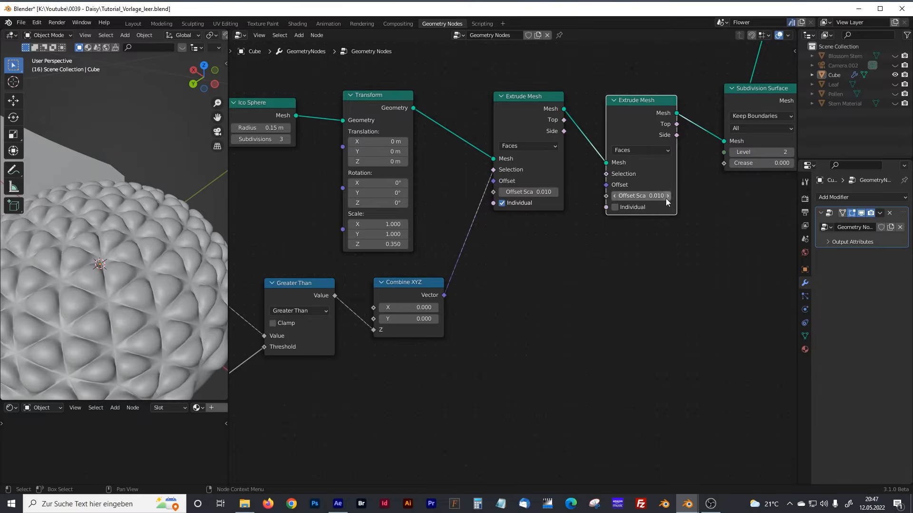
Rearrange the Extrude Mesh and Combine XYZ nodes to free up space between them
left_click_drag(518, 102, 540, 103)
left_click_drag(426, 284, 421, 284)
middle_click_drag(504, 345, 554, 323)
left_click(531, 322)
left_click_drag(457, 261, 448, 261)
left_click(523, 337)
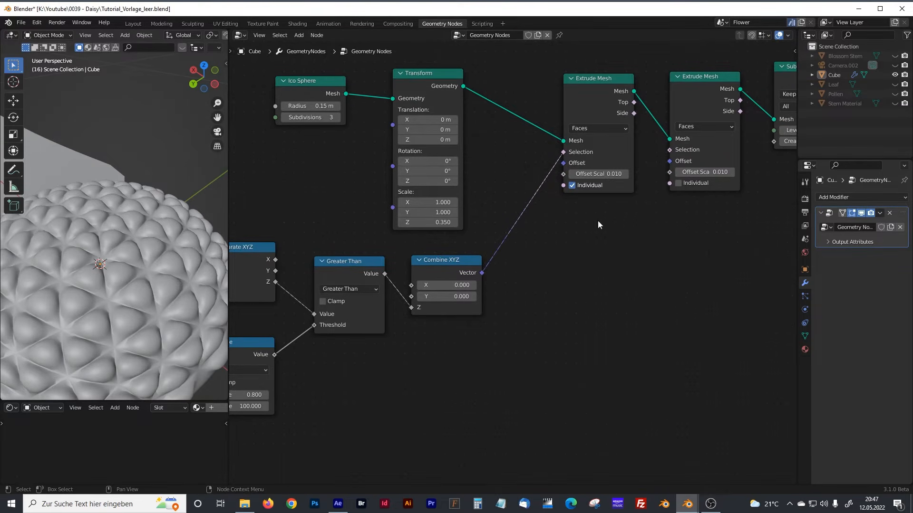
Duplicate the Divide node, place the copy below Combine XYZ and set its second value to 10
middle_click_drag(328, 347, 355, 332)
left_click(279, 329)
key("shift+d")
left_click(563, 330)
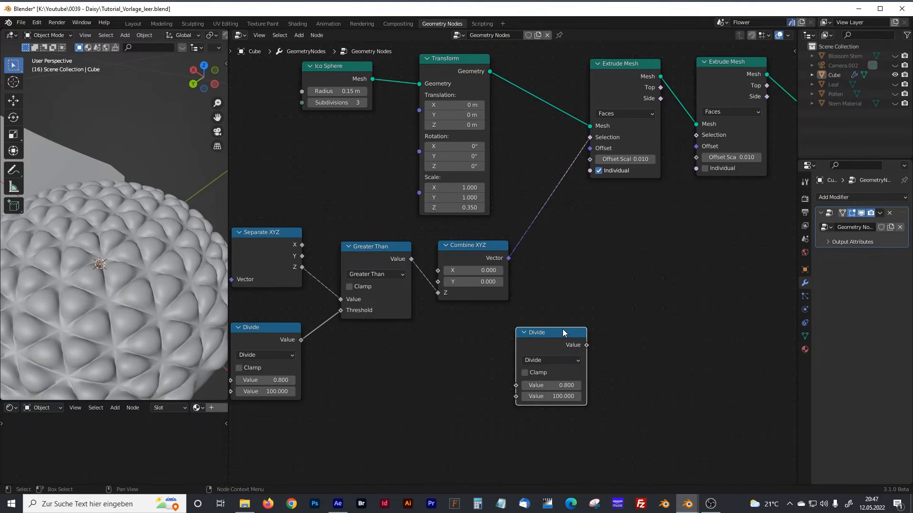
left_click(563, 397)
type("10")
key("Return")
Link the new Divide node to the first Extrude Mesh's Offset Scale and set its first value to 0.3
left_click_drag(564, 331, 590, 160)
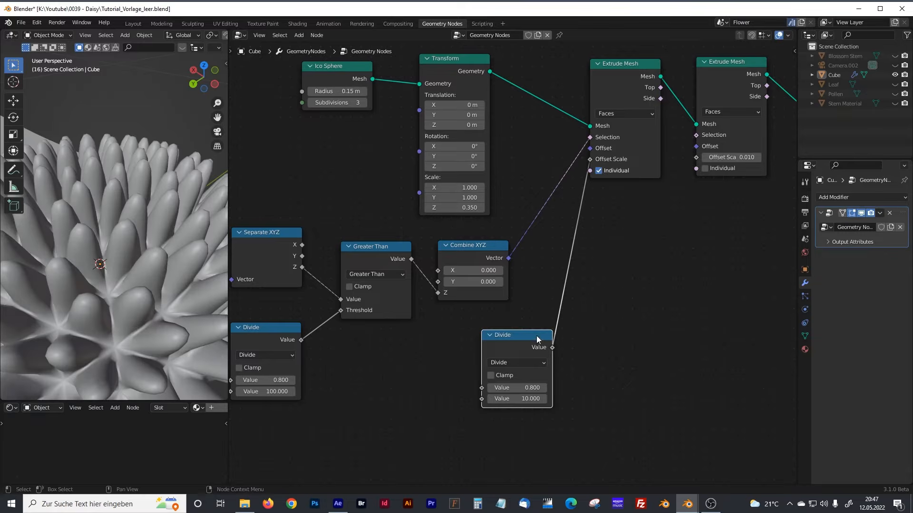
left_click_drag(528, 388, 504, 388)
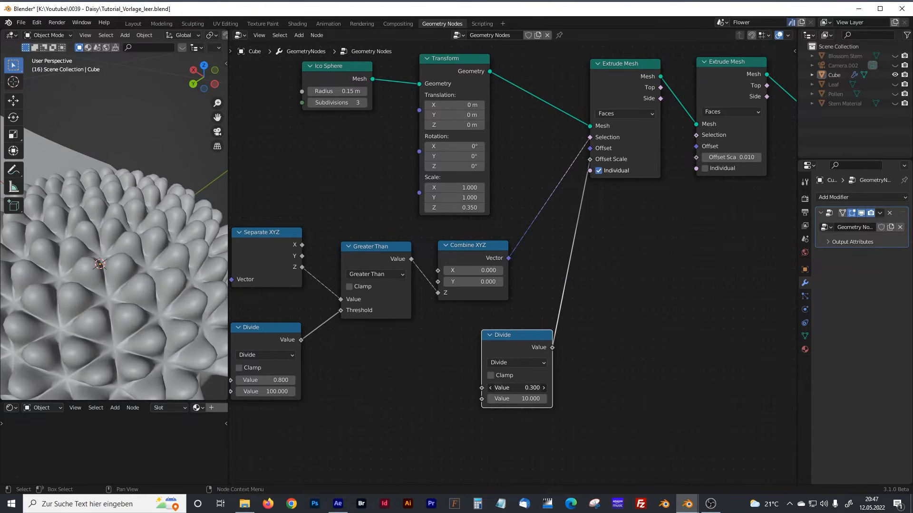
scroll(164, 287, "down", 4)
middle_click_drag(123, 264, 135, 249)
Try 4 subdivisions on the Ico Sphere node, and settle on 2
middle_click_drag(328, 146, 369, 219)
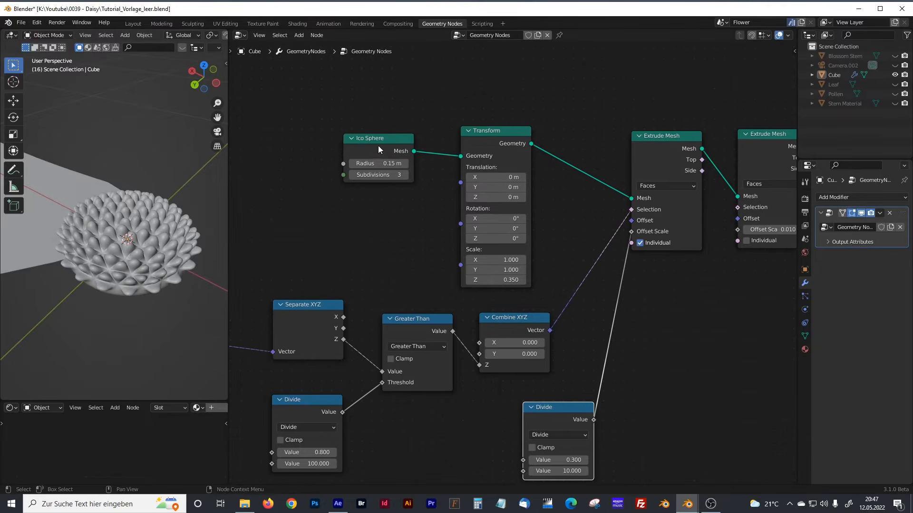
left_click(404, 175)
mouse_move(150, 266)
middle_mouse_down()
mouse_move(149, 296)
mouse_move(150, 260)
middle_mouse_up()
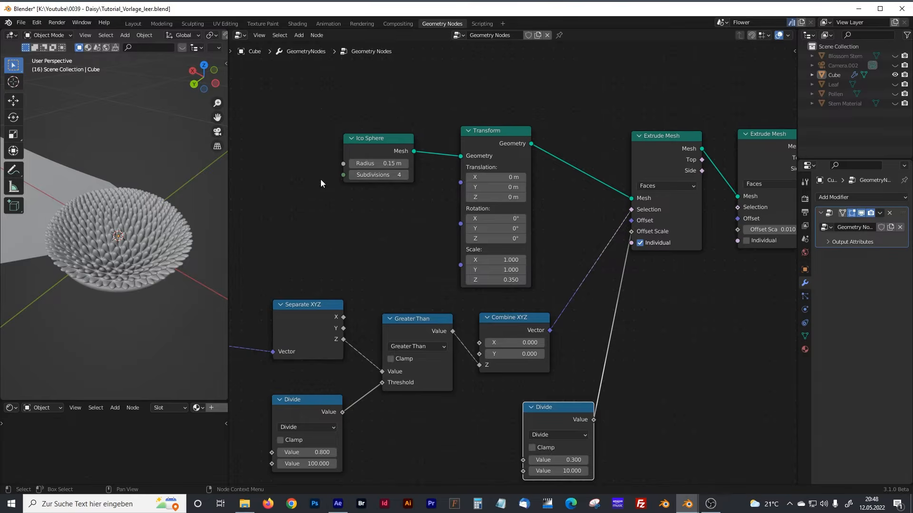
left_click(352, 175)
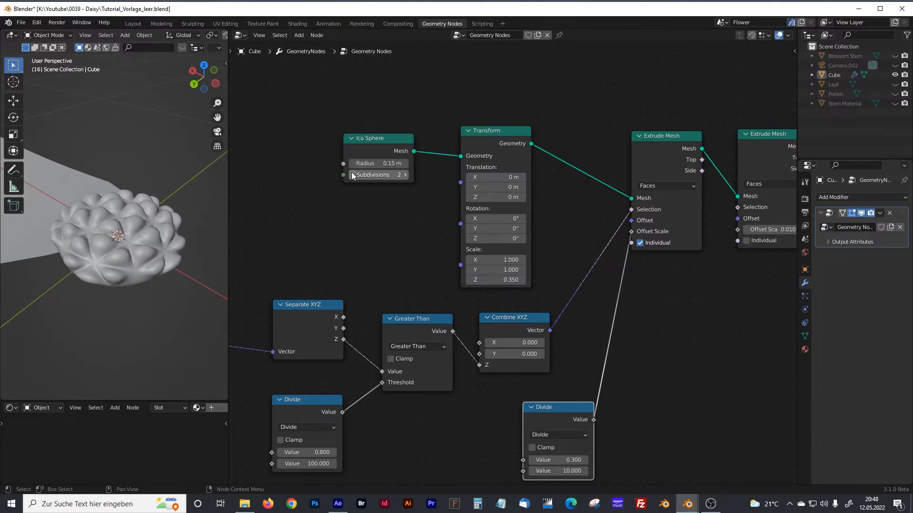
left_click(352, 174)
middle_click_drag(175, 237, 140, 252)
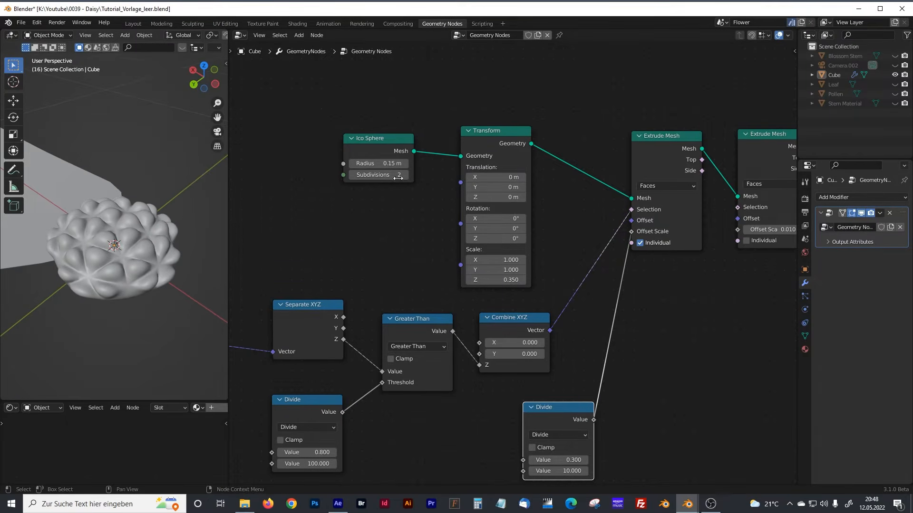
Duplicate the 0.3 Divide node, link the copy to the second Extrude Mesh's Offset Scale and set its first value to 0.9
middle_click_drag(780, 259, 594, 264)
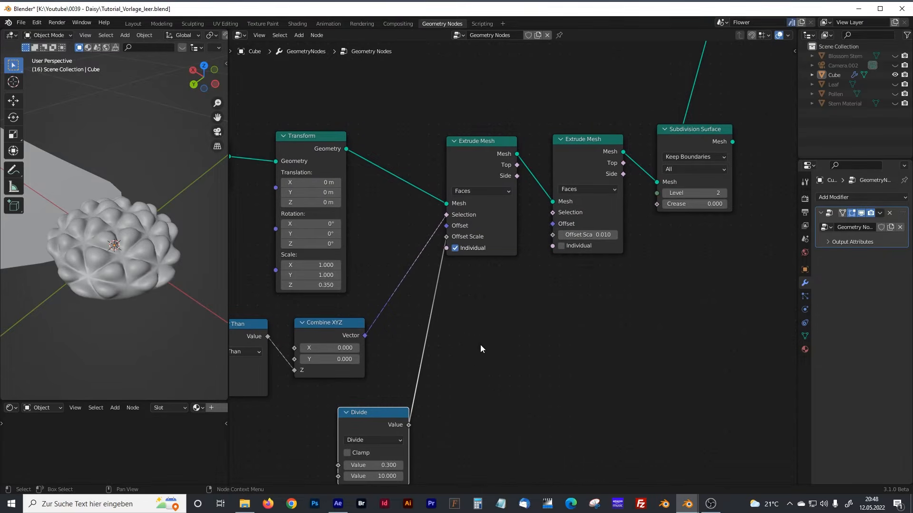
key("shift+d")
left_click(508, 367)
left_click_drag(527, 380, 552, 235)
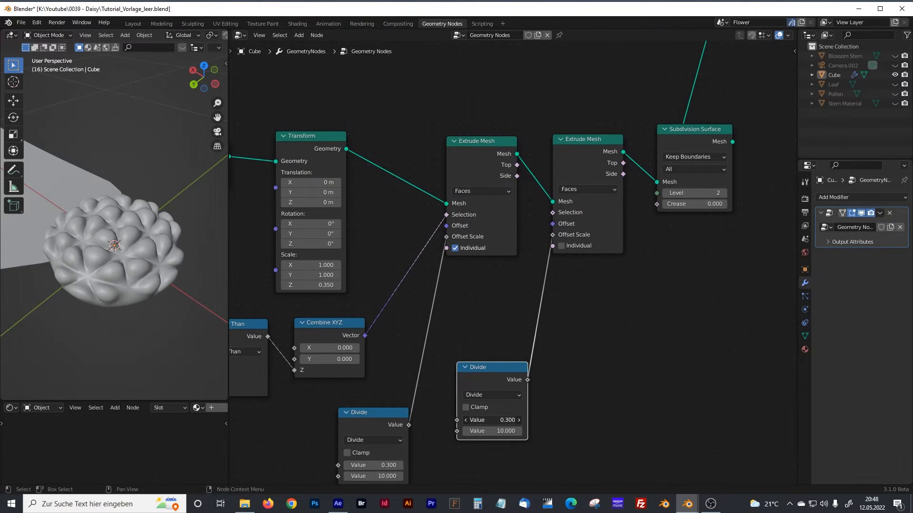
left_click_drag(492, 421, 513, 420)
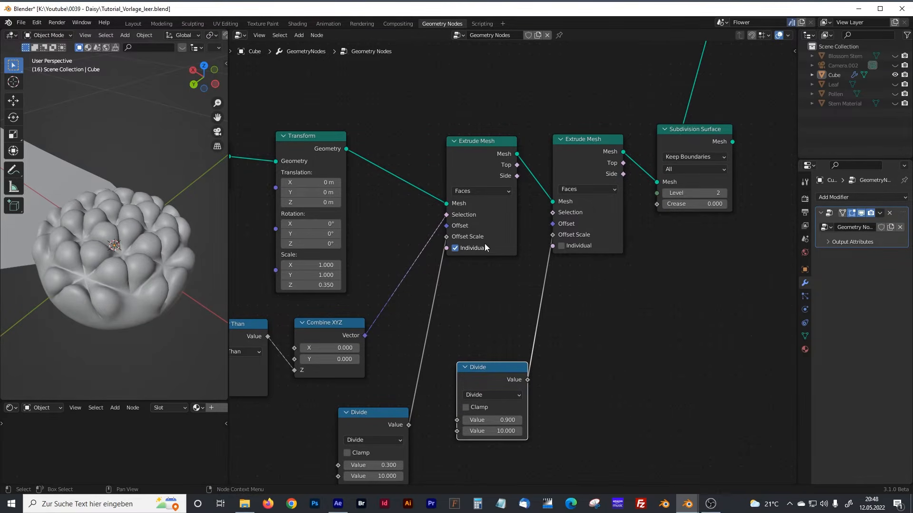
Tidy the positions of the Divide node feeding the first Extrude Mesh and the Combine XYZ node
left_click_drag(413, 410, 405, 402)
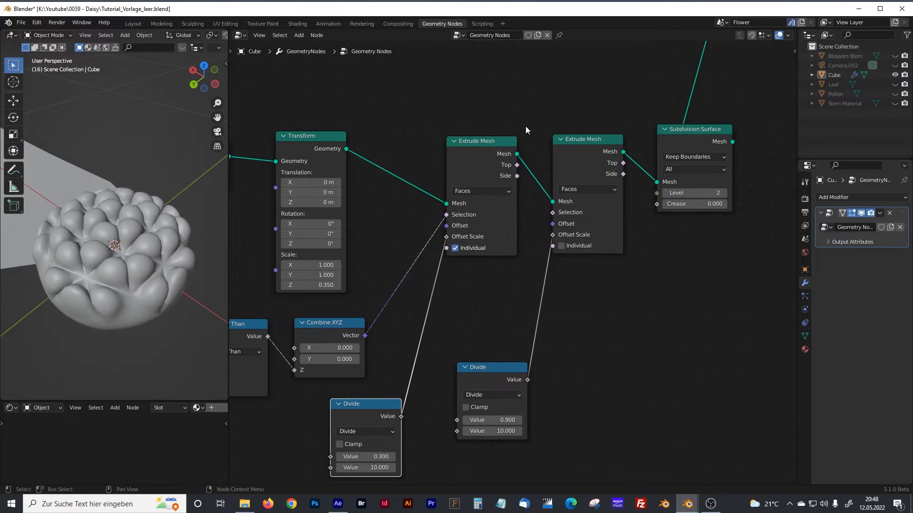
left_click(578, 139)
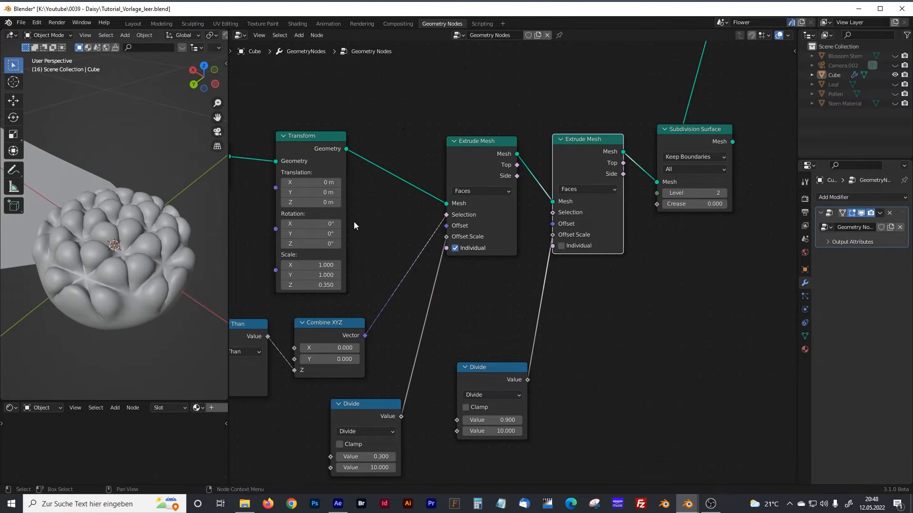
middle_click_drag(321, 308, 384, 267)
left_click_drag(352, 300, 350, 298)
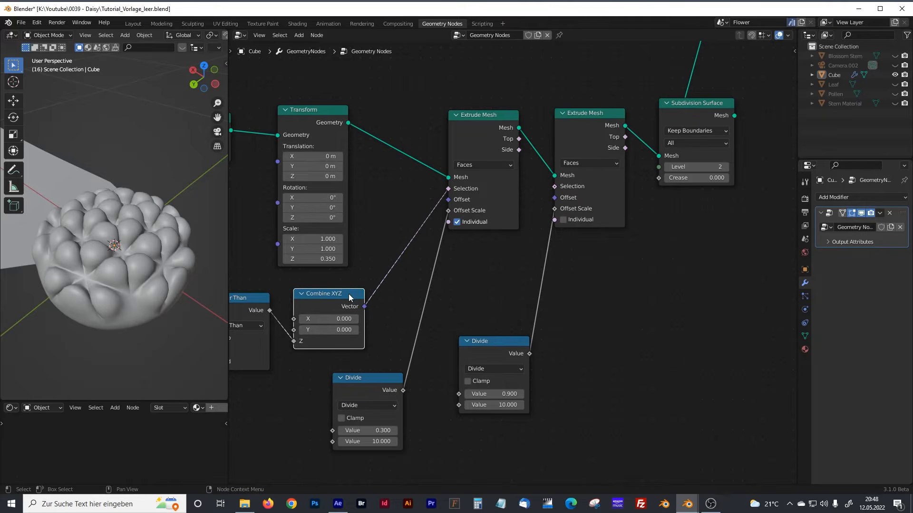
mouse_move(365, 307)
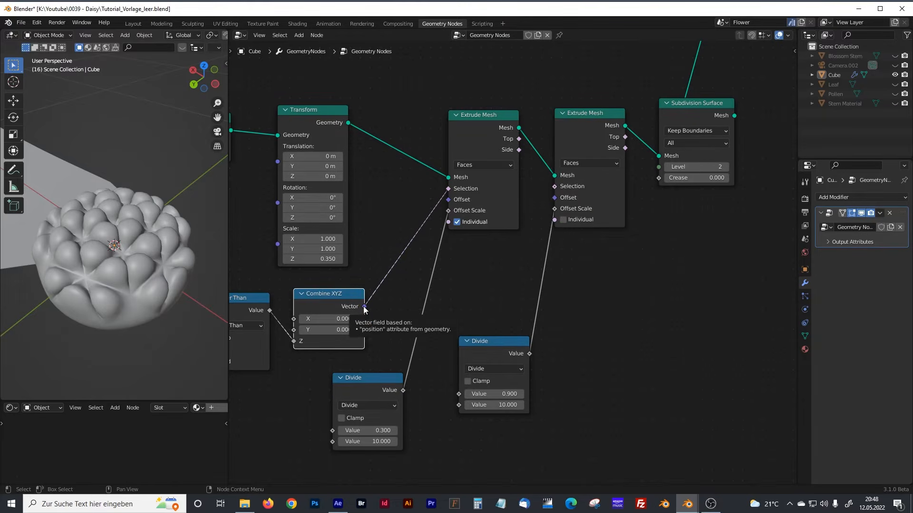
Link the Combine XYZ vector to the second Extrude Mesh's Selection and set the Ico Sphere's subdivisions to 3
left_click_drag(365, 307, 554, 187)
middle_click_drag(102, 262, 114, 285)
middle_click_drag(285, 231, 438, 273)
left_click(376, 192)
middle_click_drag(209, 278, 171, 272)
middle_click_drag(661, 381, 636, 334)
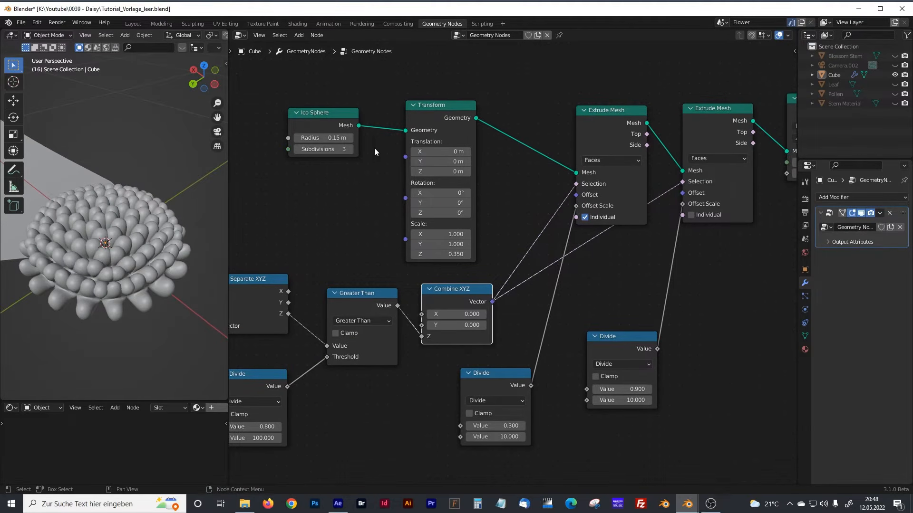
Lower the first value of the Divide node feeding the second Extrude Mesh to 0.1, keeping the other Extrude Mesh's Divide at 0.3
left_click(594, 389)
left_click(594, 389)
left_click(594, 389)
left_click(593, 388)
left_click(593, 389)
left_click(593, 389)
left_click(593, 389)
left_click(594, 389)
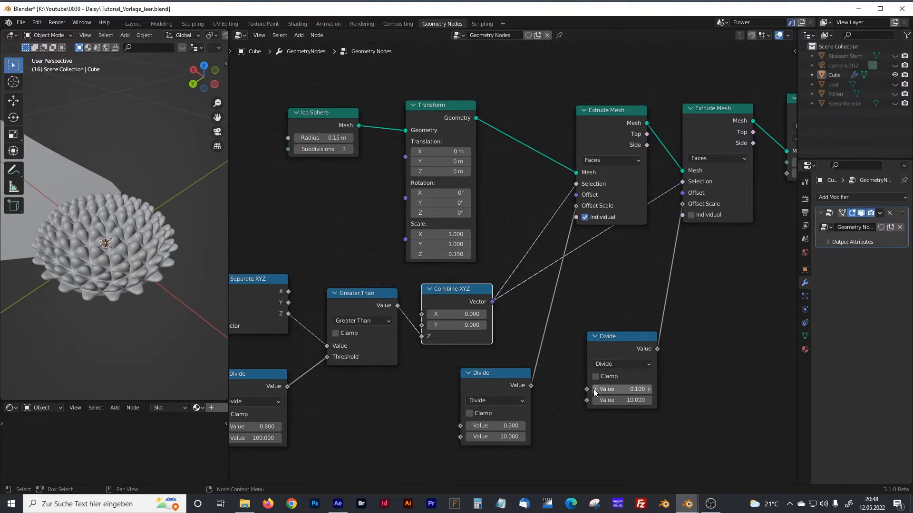
left_click(523, 425)
left_click(471, 426)
middle_click_drag(119, 228, 97, 234)
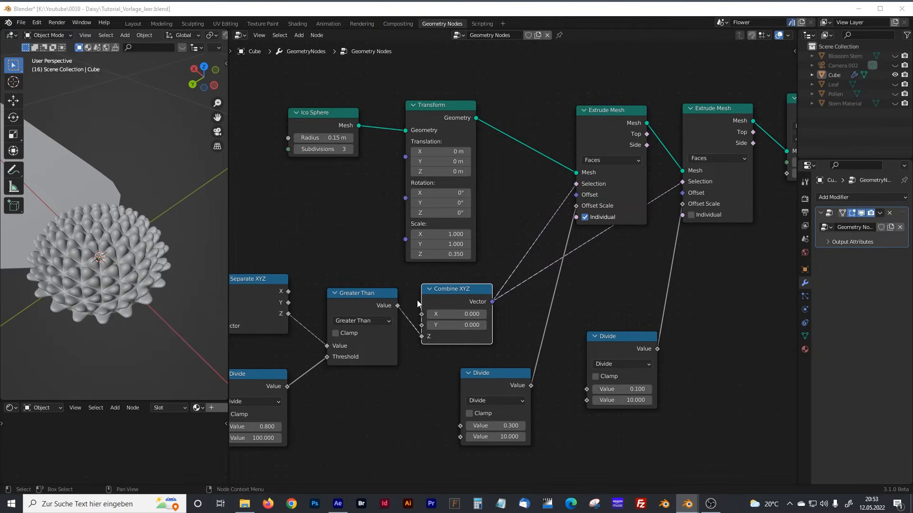
Reposition the Subdivision Surface node beside the second Extrude Mesh node
scroll(426, 270, "down", 4)
left_click_drag(325, 167, 687, 360)
left_click_drag(657, 190, 621, 246)
left_click(661, 188)
left_click(611, 204)
left_click_drag(617, 243, 616, 208)
Join all the blossom-centre nodes in a frame labelled "flower middle pollen thing"
left_click_drag(259, 164, 649, 382)
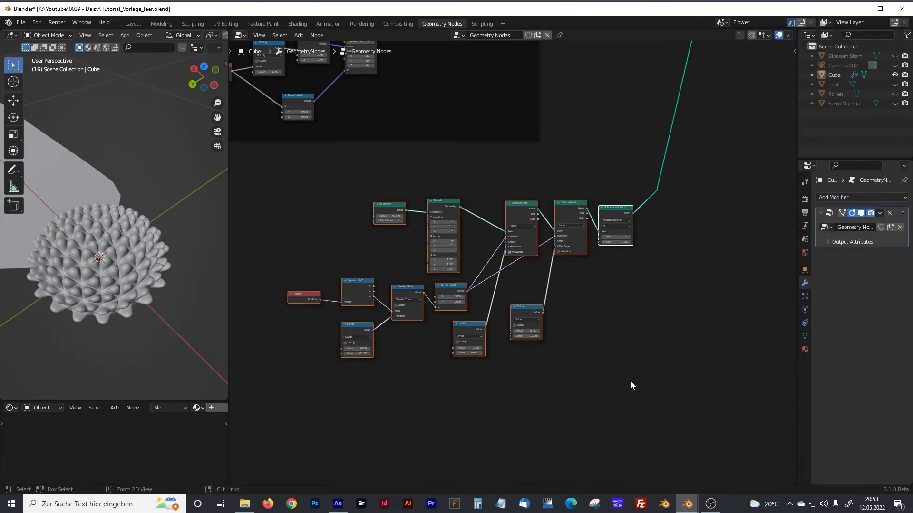
key("ctrl+j")
key("F2")
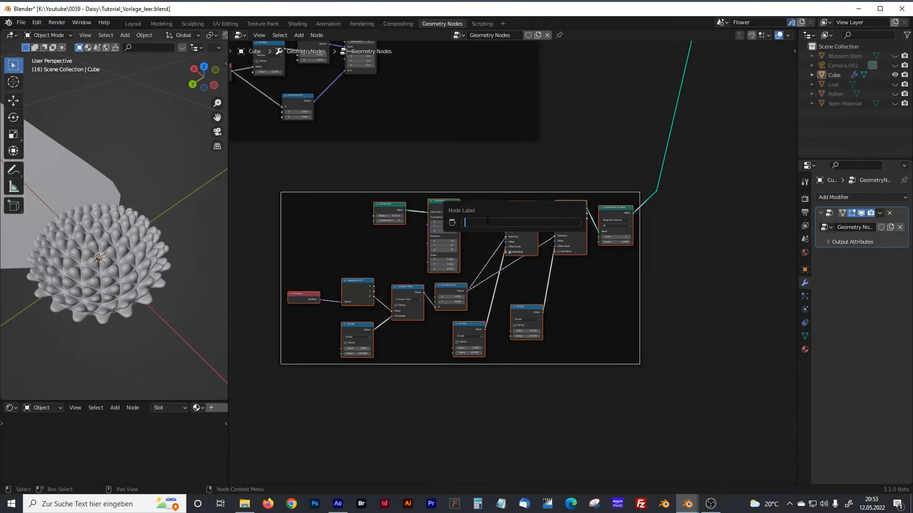
type("flower middle pollen thing")
key("Return")
Move the "flower middle pollen thing" frame under the frame above it, level with the reroute point of its output link
mouse_move(481, 193)
left_mouse_down()
mouse_move(507, 194)
mouse_move(477, 187)
left_mouse_up()
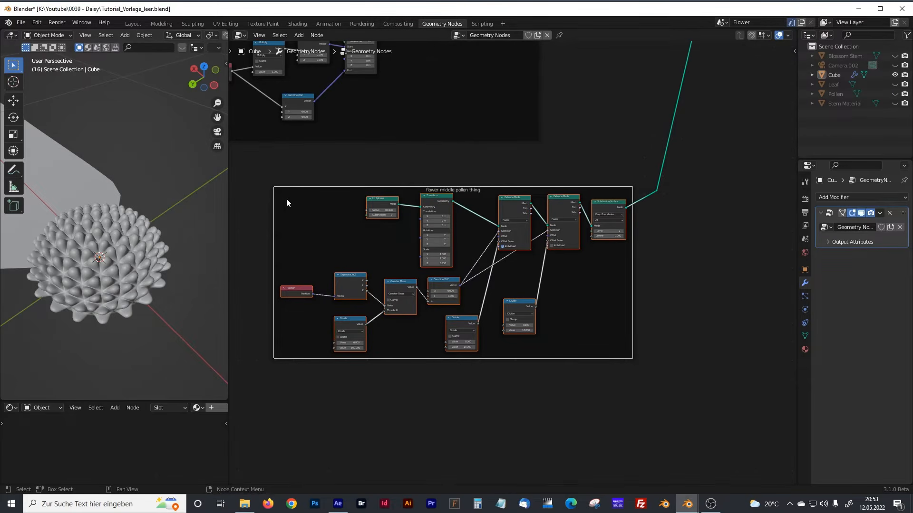
scroll(107, 218, "down", 4)
middle_click_drag(106, 214, 59, 173)
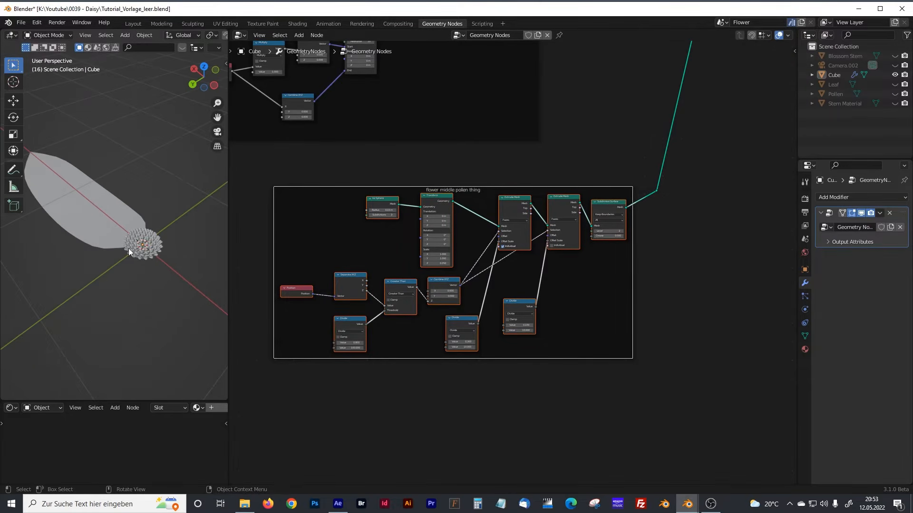
scroll(503, 174, "down", 3)
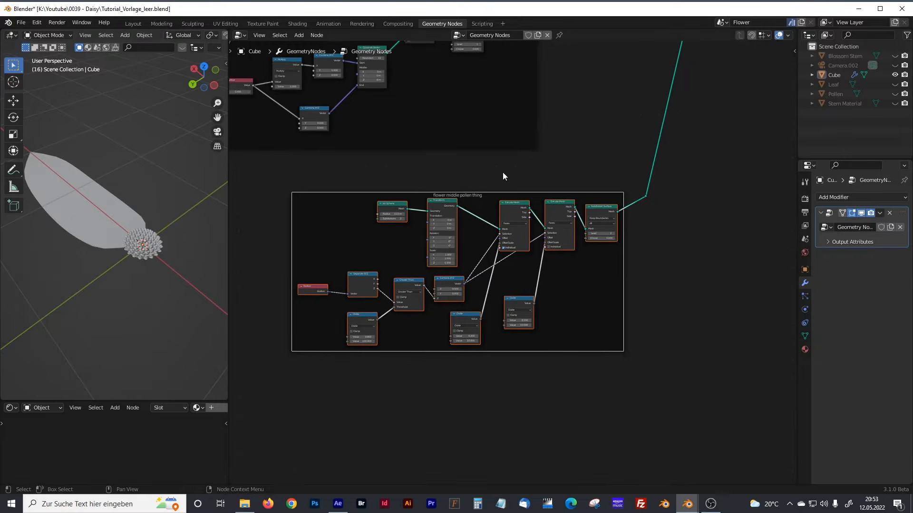
left_click_drag(485, 203, 410, 190)
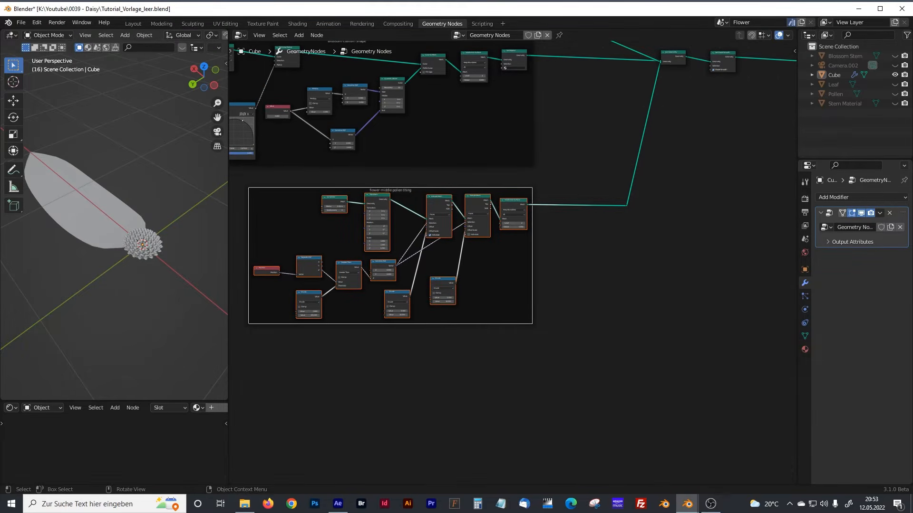
left_click(440, 377)
Add a Curve Circle node in the empty space below the "flower middle pollen thing" frame
scroll(437, 373, "up", 4)
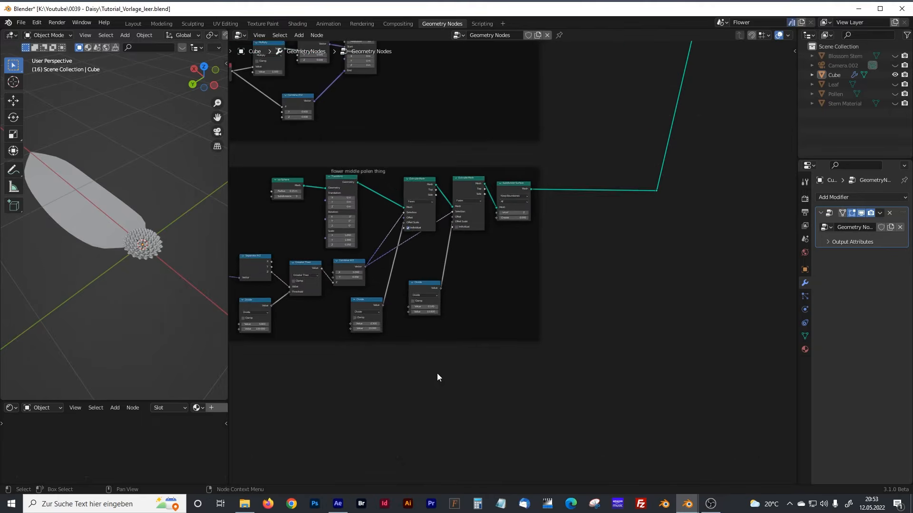
key("shift+a")
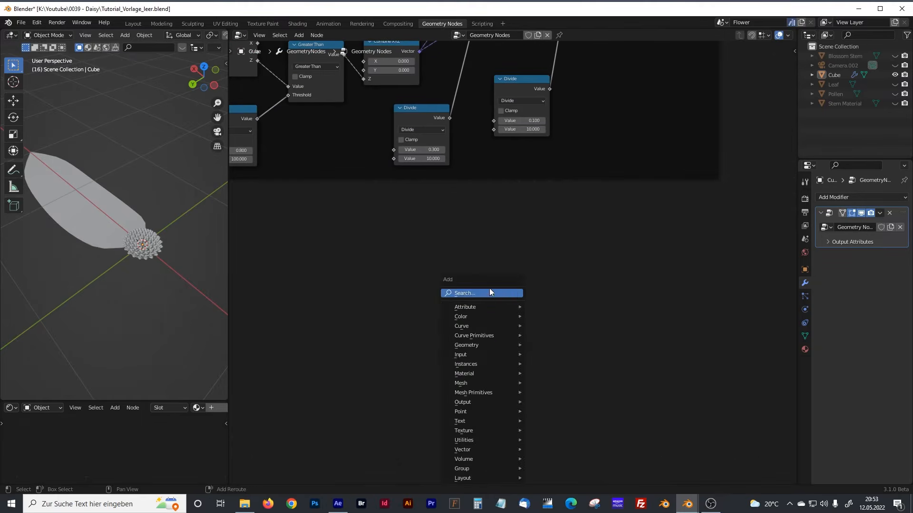
type("curve")
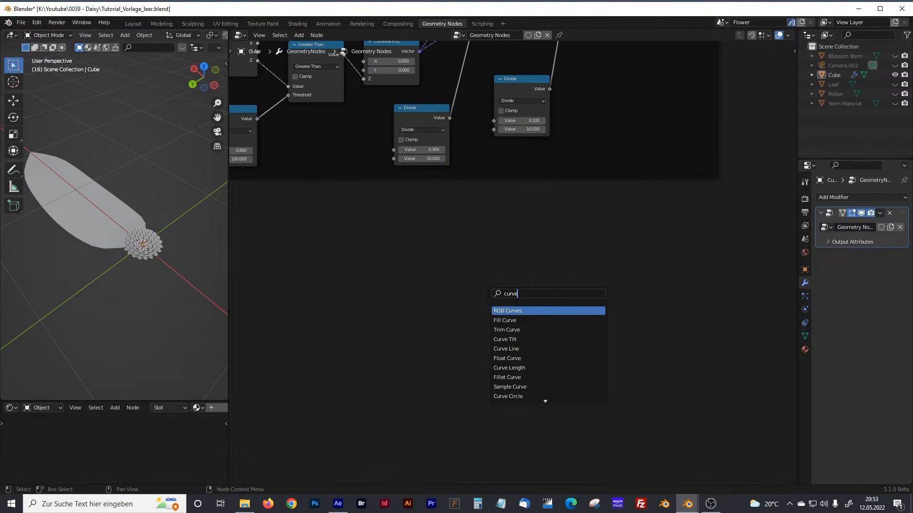
type(" ci")
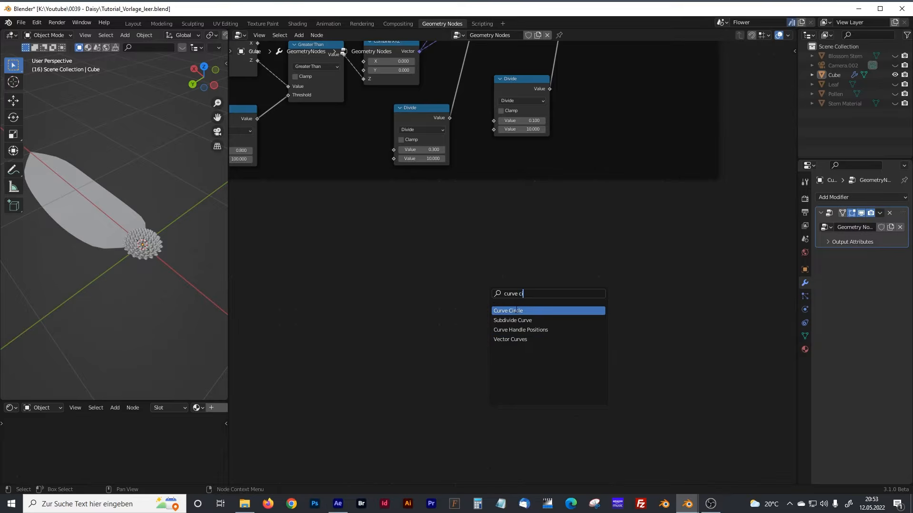
key("Return")
left_click(465, 287)
middle_click_drag(557, 304, 397, 281)
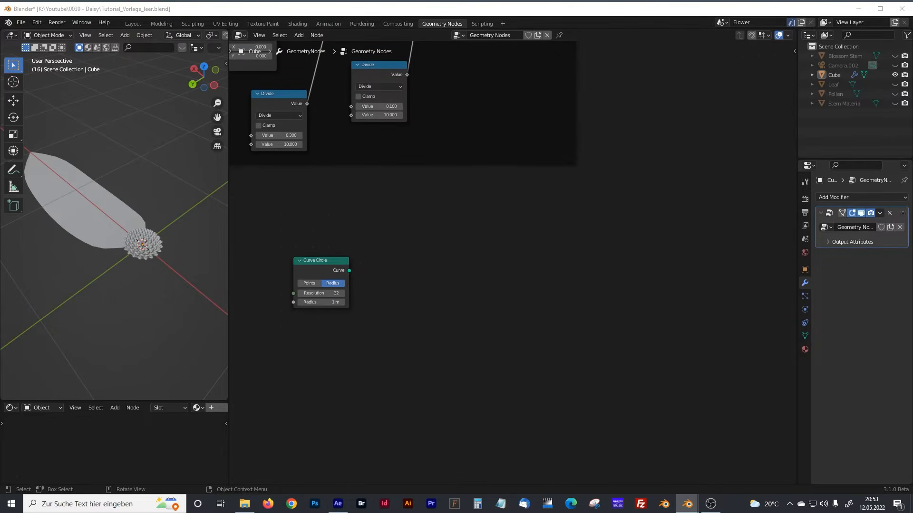
Add a Group Input node in front of the Ico Sphere node in the pollen frame
middle_click_drag(342, 238, 394, 271)
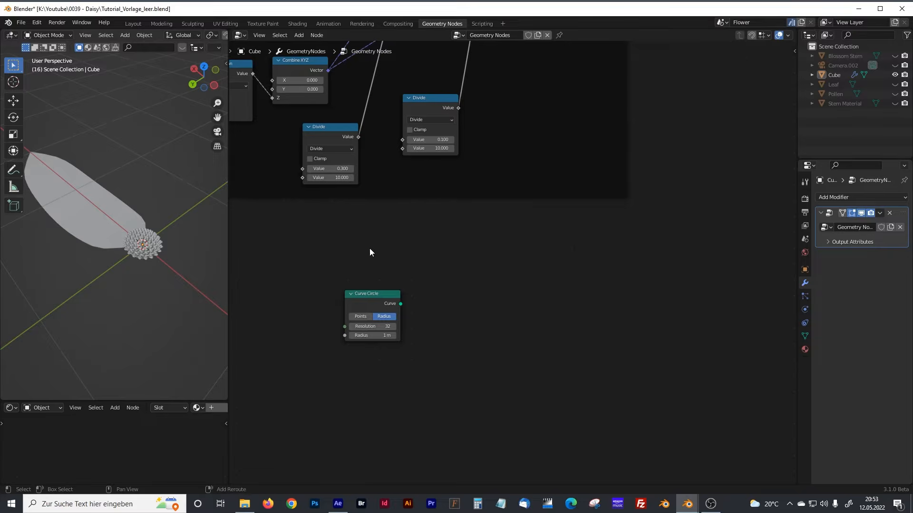
middle_click_drag(346, 245, 512, 337)
scroll(512, 337, "down", 3)
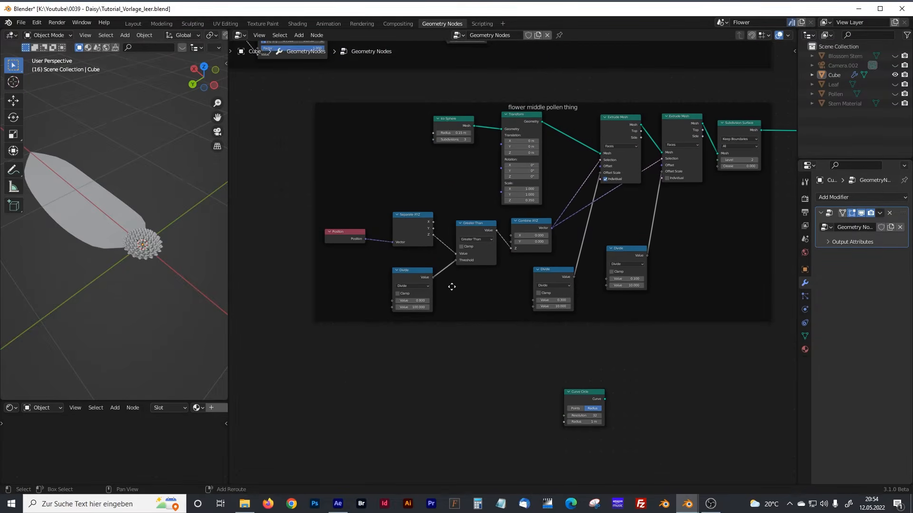
key("shift+a")
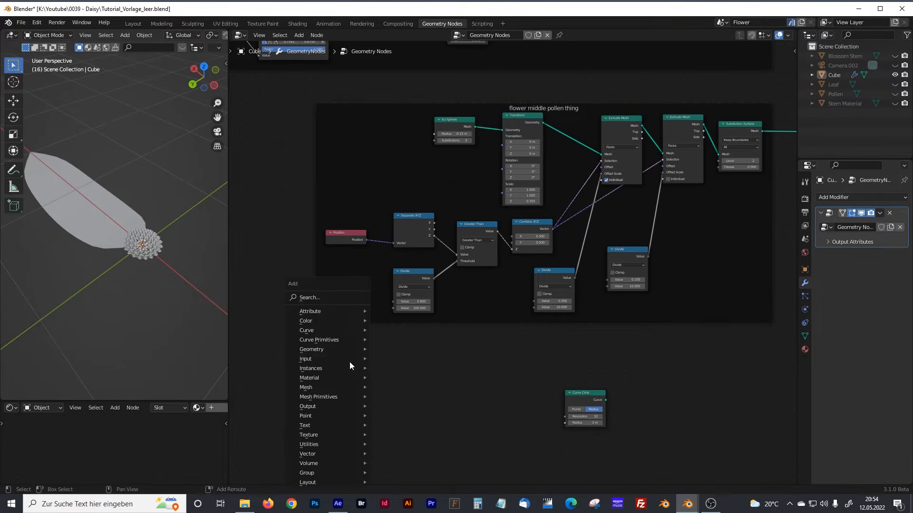
left_click(317, 296)
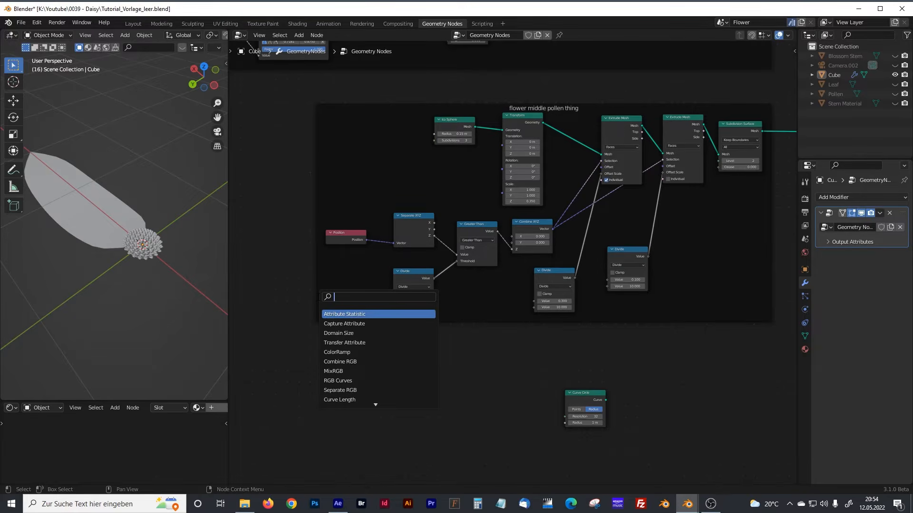
type("group")
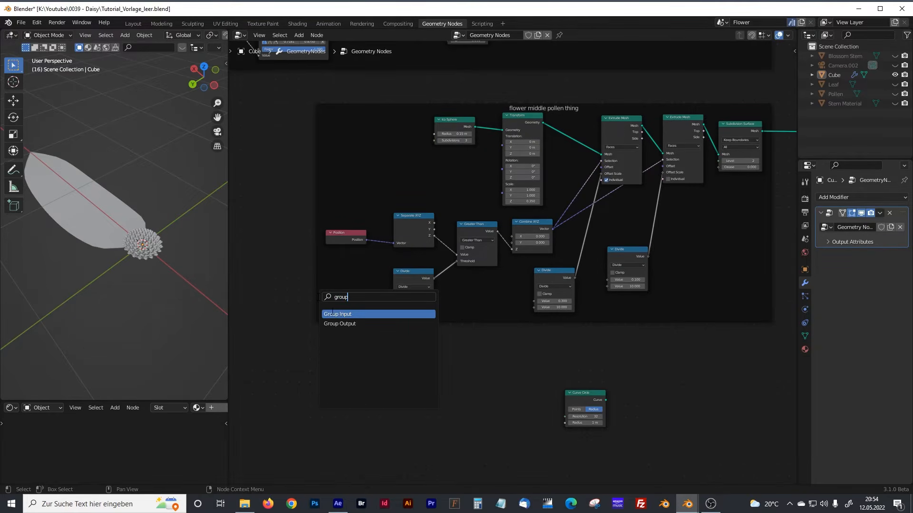
left_click(332, 314)
left_click(381, 135)
Expose the Ico Sphere's Radius as a group input and position the Group Input node beside it
scroll(381, 135, "up", 2)
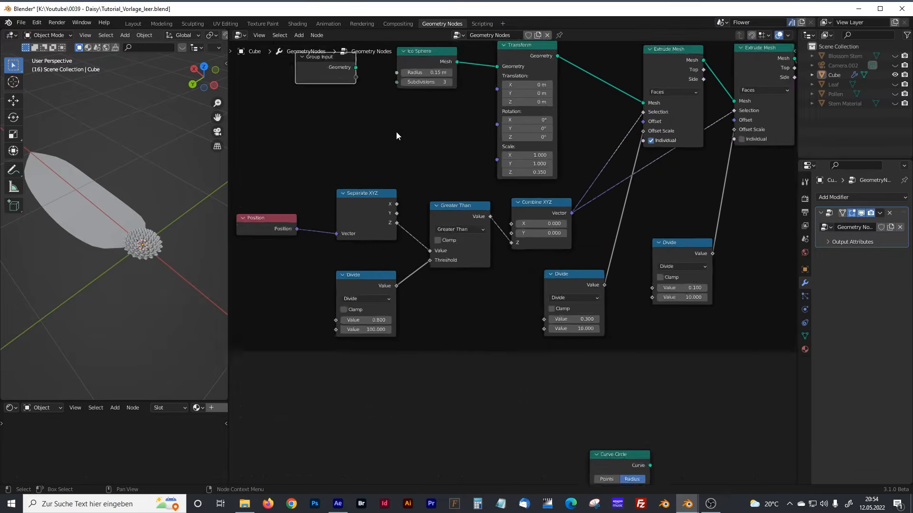
scroll(397, 136, "up", 2)
middle_click_drag(397, 136, 519, 263)
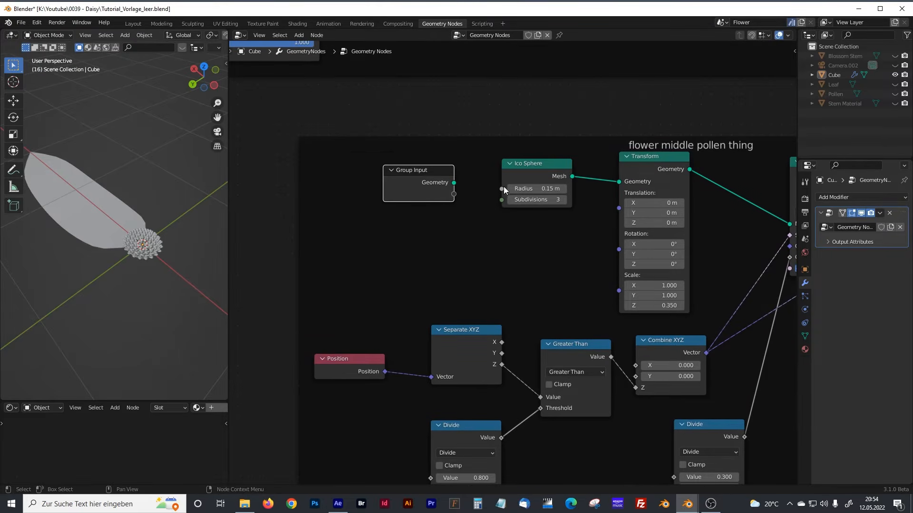
left_click_drag(501, 190, 455, 195)
left_click(436, 175)
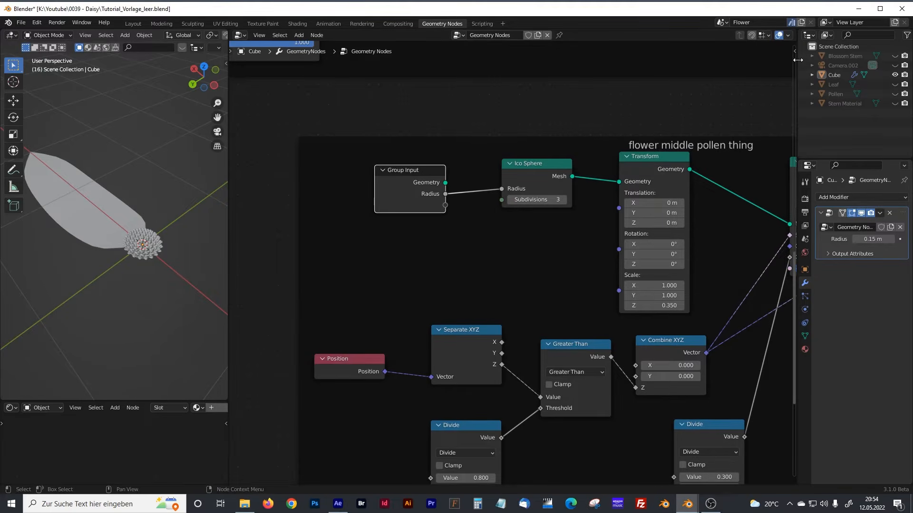
Examine the name and value settings of the node group's Radius input
left_click_drag(795, 54, 766, 53)
left_click(761, 51)
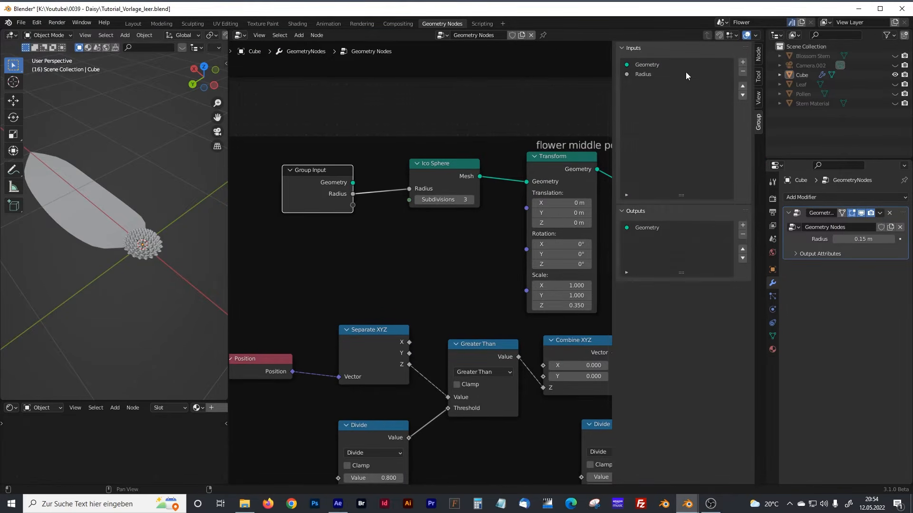
left_click(641, 74)
left_click(703, 218)
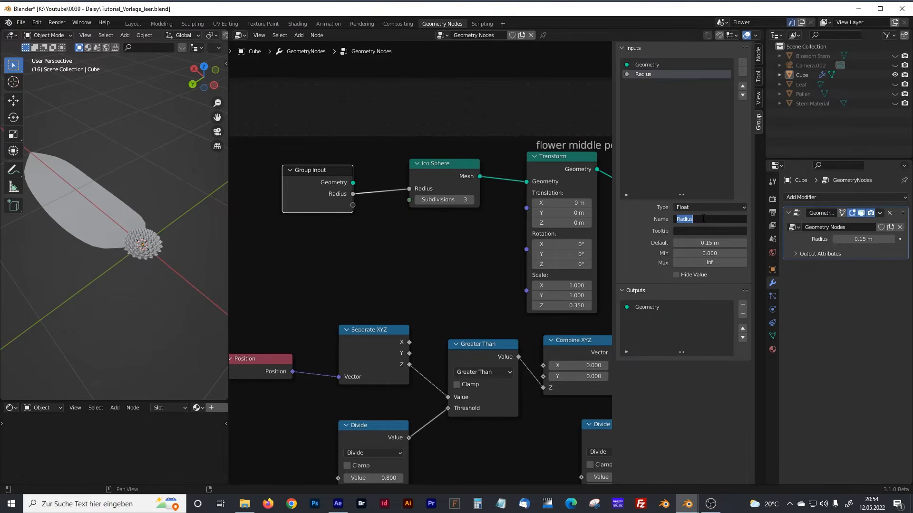
left_click(515, 111)
key("n")
Add a Group Input node in front of the Curve Circle and link its Radius to the circle's Radius
scroll(429, 206, "down", 7)
middle_click_drag(566, 380, 462, 168)
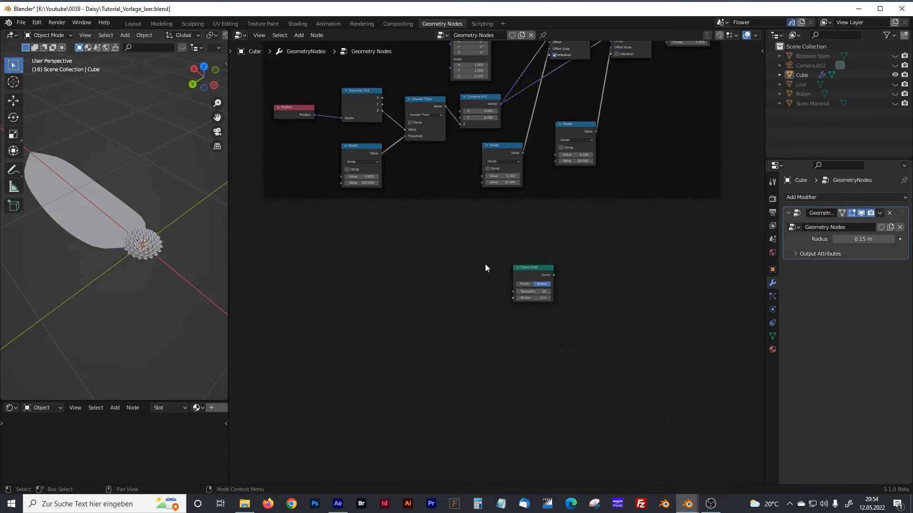
scroll(464, 278, "up", 6)
key("shift+a")
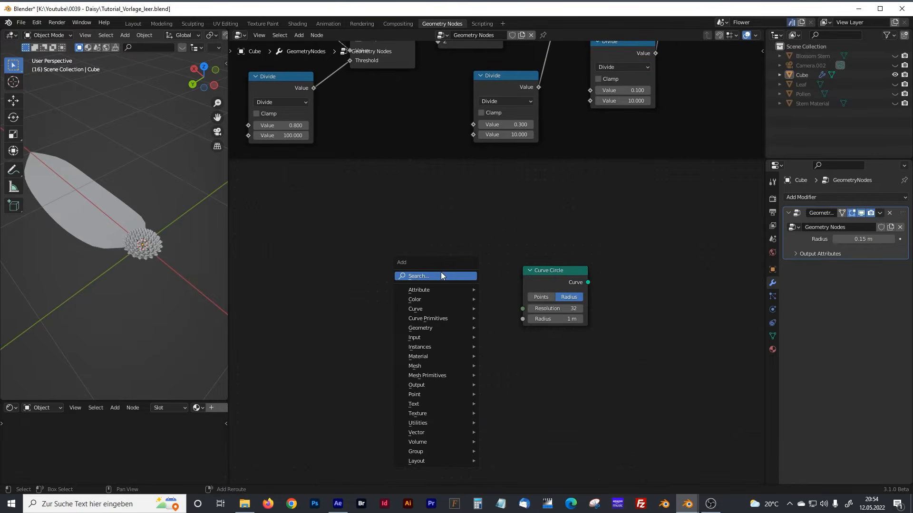
left_click(442, 274)
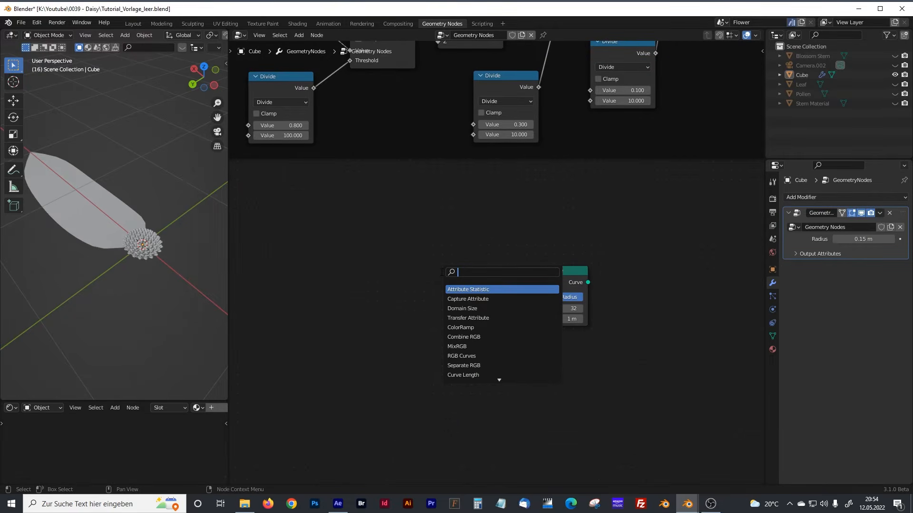
type("grou")
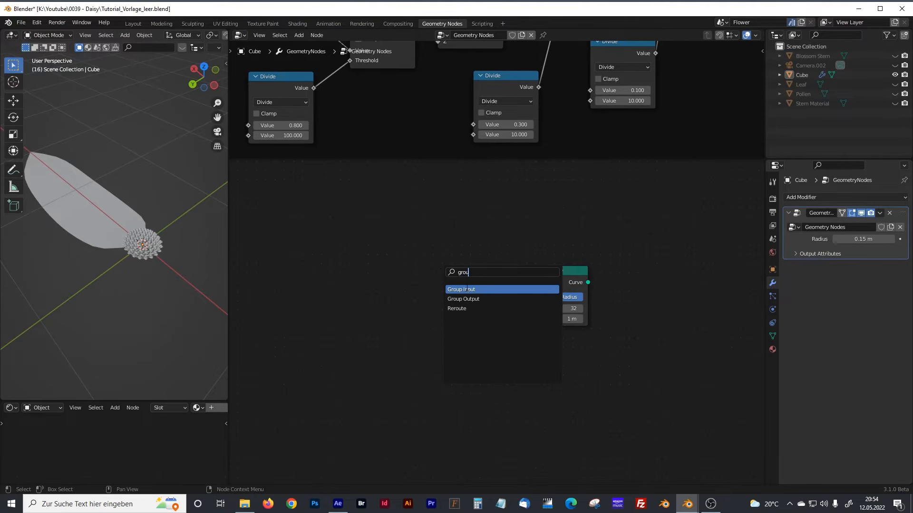
left_click(467, 289)
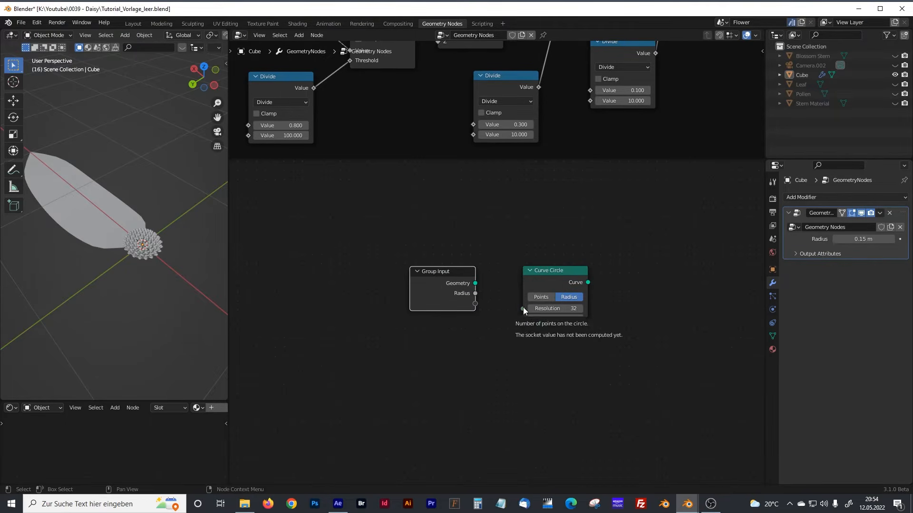
left_click_drag(523, 319, 479, 297)
Try linking the Curve Circle's output to the existing reroute point beside the pollen frame, then undo it
scroll(619, 277, "down", 8)
middle_click_drag(644, 258, 431, 379)
middle_click_drag(485, 298, 434, 343)
left_click_drag(312, 418, 581, 190)
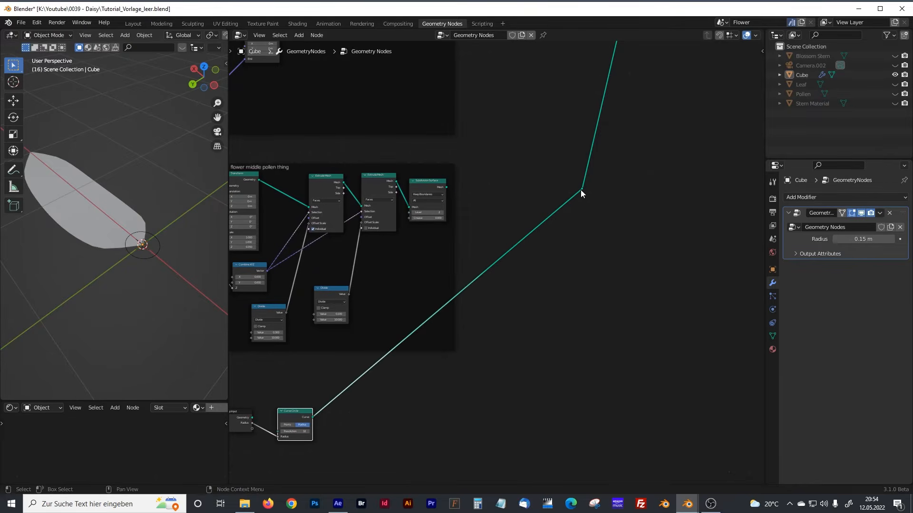
key("ctrl+z")
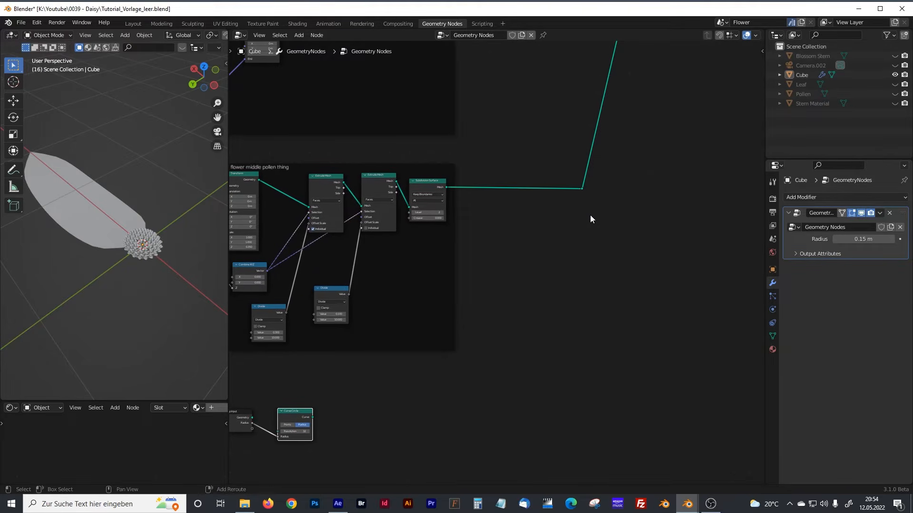
Link the Curve Circle's output directly to the Join Geometry node
middle_click_drag(529, 284, 520, 289)
left_click_drag(303, 426, 616, 115)
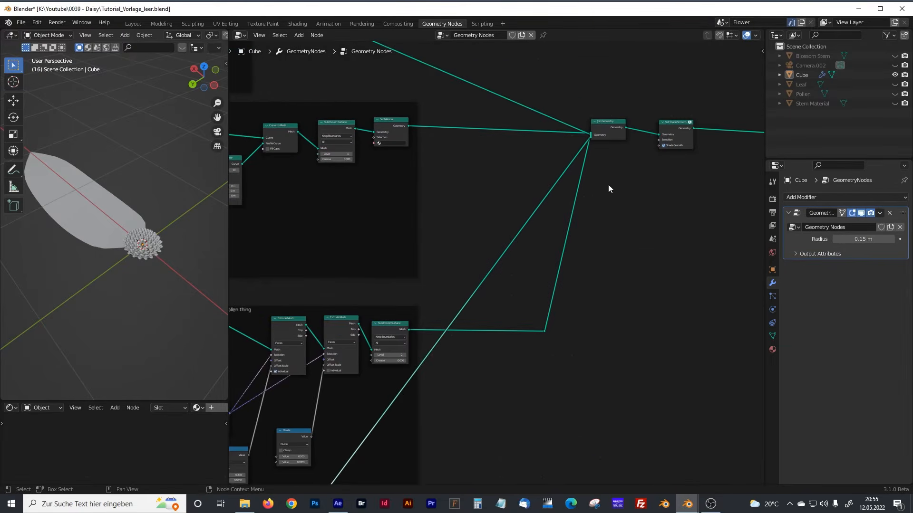
scroll(684, 137, "up", 6)
middle_click_drag(672, 136, 522, 264)
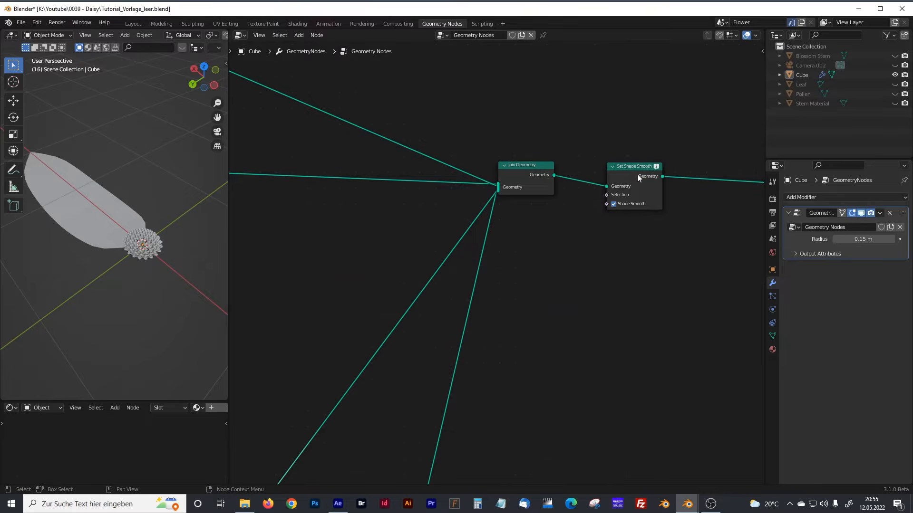
scroll(638, 175, "up", 3)
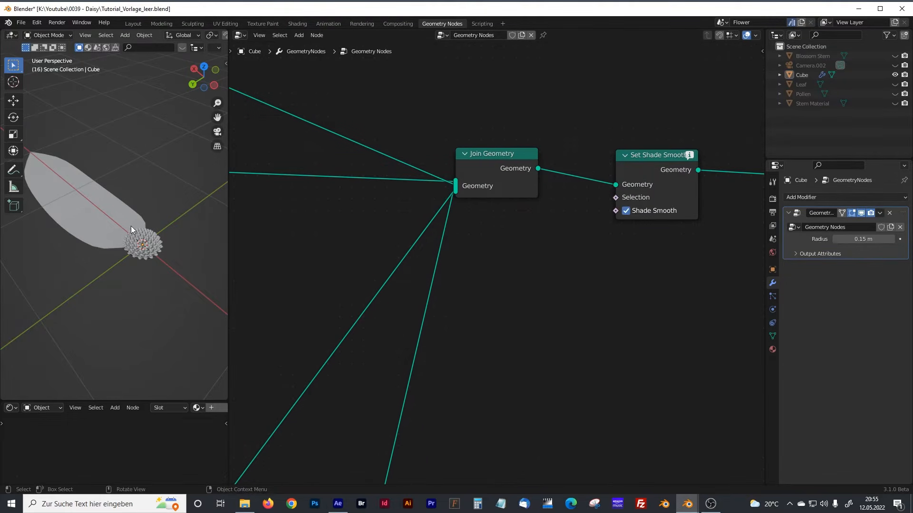
Insert a reroute point on the link between the Curve Circle and Join Geometry
middle_click_drag(398, 281, 529, 267)
right_click_drag(481, 241, 537, 300, "shift")
scroll(569, 283, "down", 9)
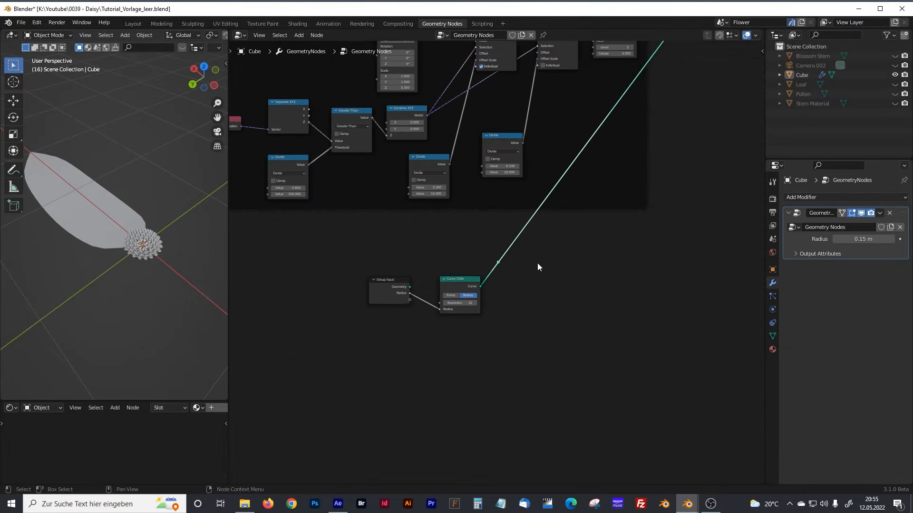
Move the new reroute point out to the far side of the Curve Circle, roughly level with its output
key("g")
left_click(728, 286)
scroll(503, 293, "up", 2)
middle_click_drag(500, 298, 458, 280)
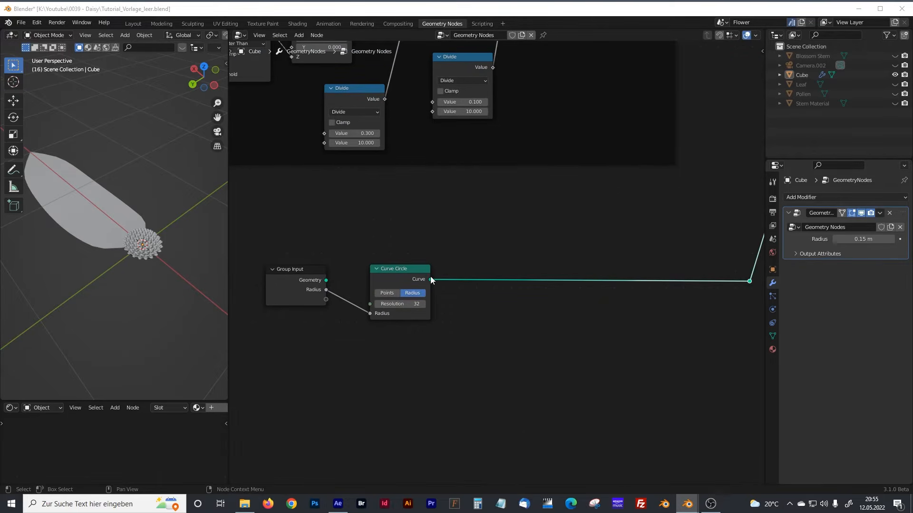
Add an Instance on Points node on the link between the Curve Circle and the reroute point
key("shift+a")
left_click(530, 309)
type("in")
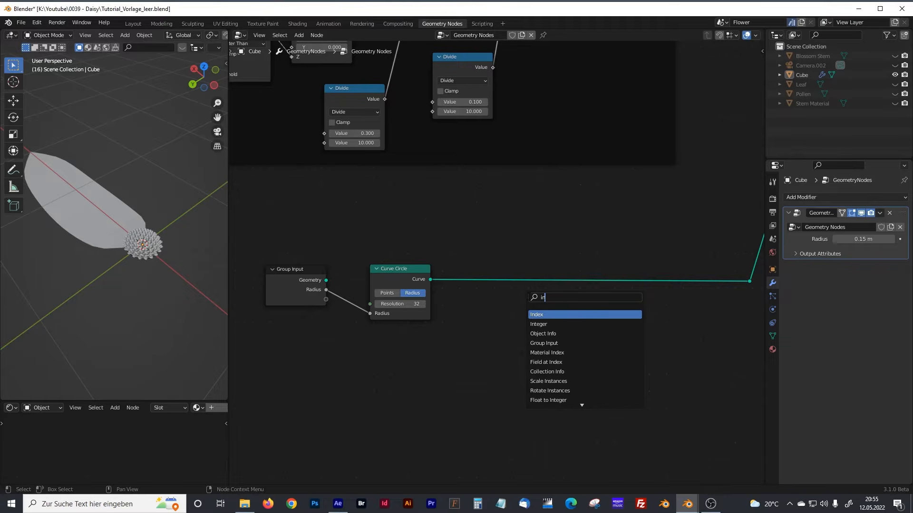
type("s")
key("Down")
key("Down")
key("Down")
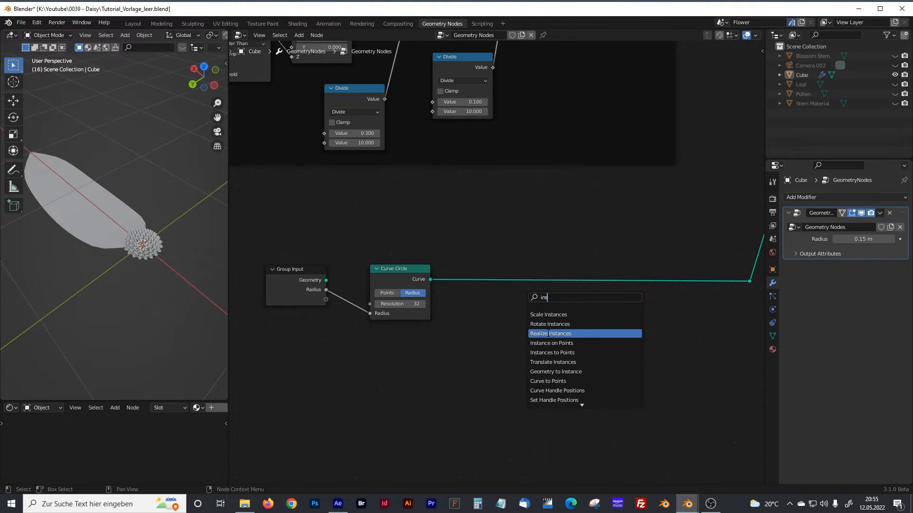
key("Return")
left_click(589, 303)
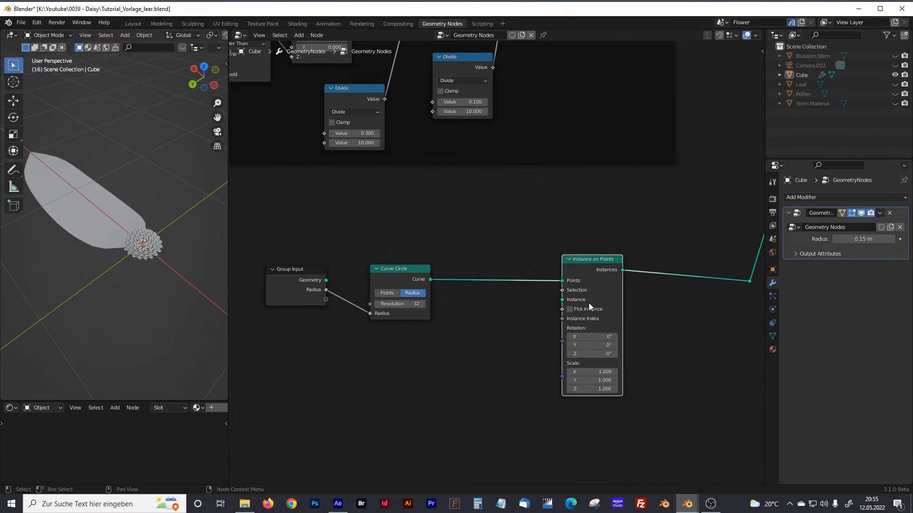
Examine how the stem, blossom and pollen branches run into the Join Geometry node
scroll(501, 228, "down", 1)
scroll(394, 183, "down", 5)
middle_click_drag(379, 209, 450, 404)
middle_click_drag(426, 220, 455, 343)
middle_click_drag(559, 232, 515, 264)
middle_click_drag(575, 207, 398, 269)
middle_click_drag(407, 238, 400, 264)
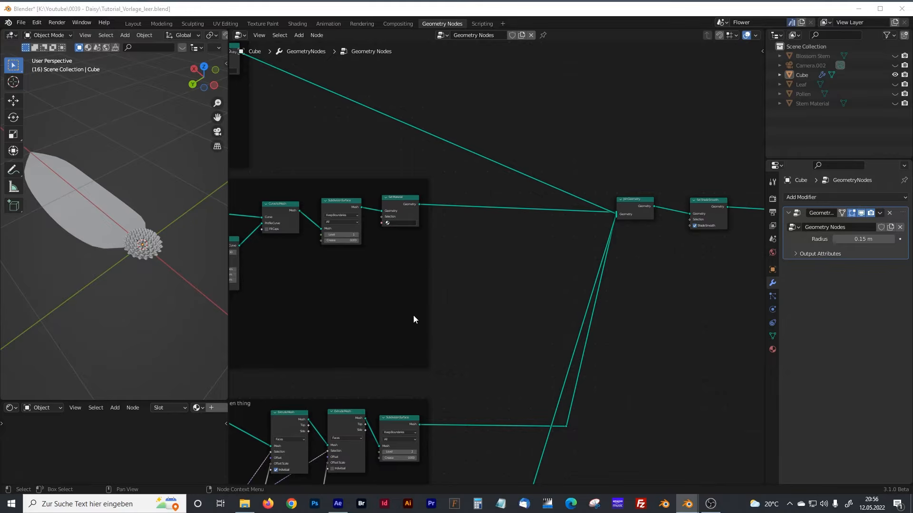
middle_click_drag(421, 328, 479, 325)
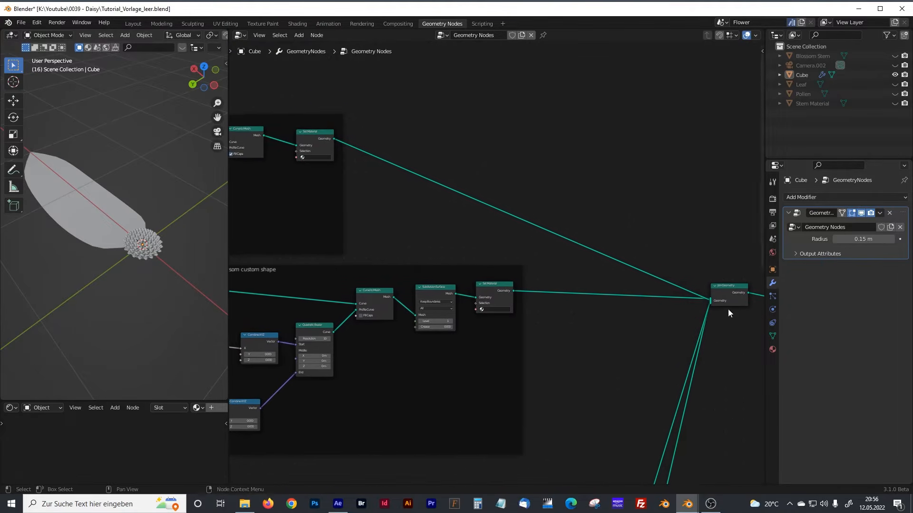
middle_click_drag(636, 314, 492, 312)
scroll(490, 311, "up", 2)
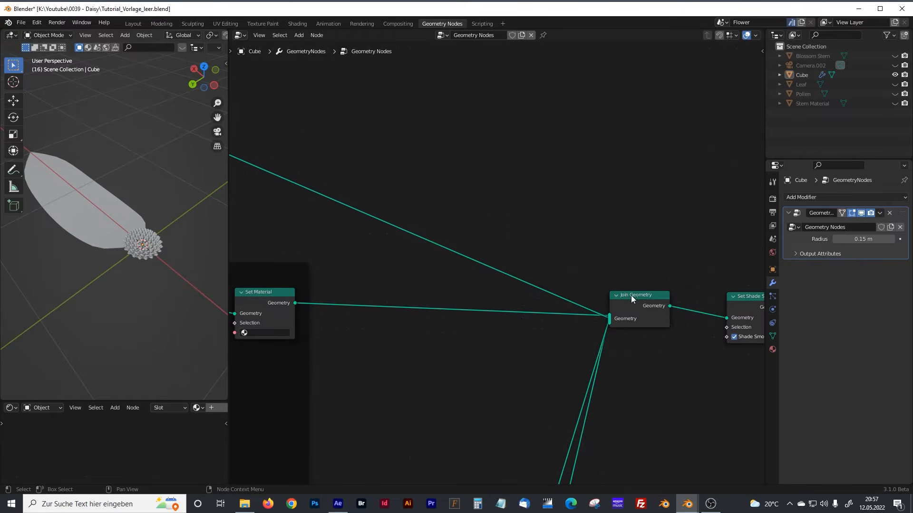
scroll(589, 330, "down", 2)
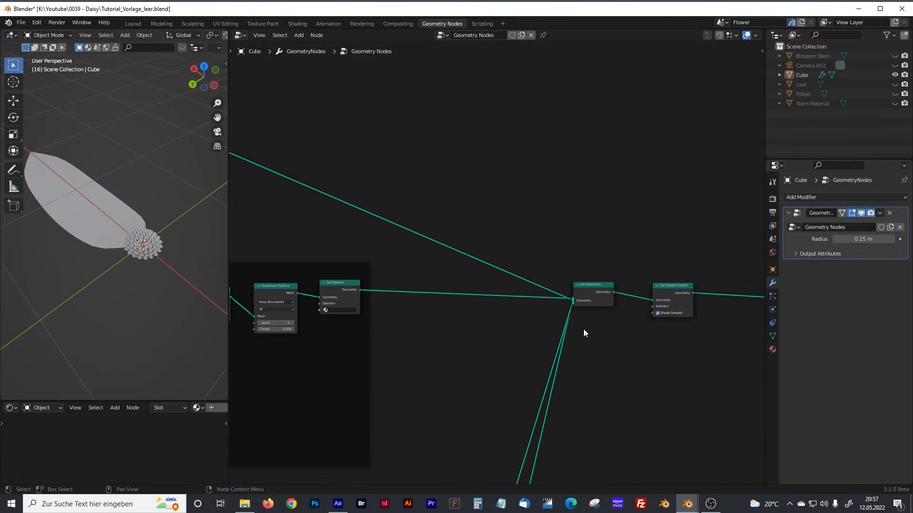
middle_click_drag(583, 329, 479, 245)
Shift the Join Geometry node slightly away from Set Shade Smooth and insert a duplicate of it on the link from the uppermost frame's Set Material
left_click_drag(495, 229, 463, 231)
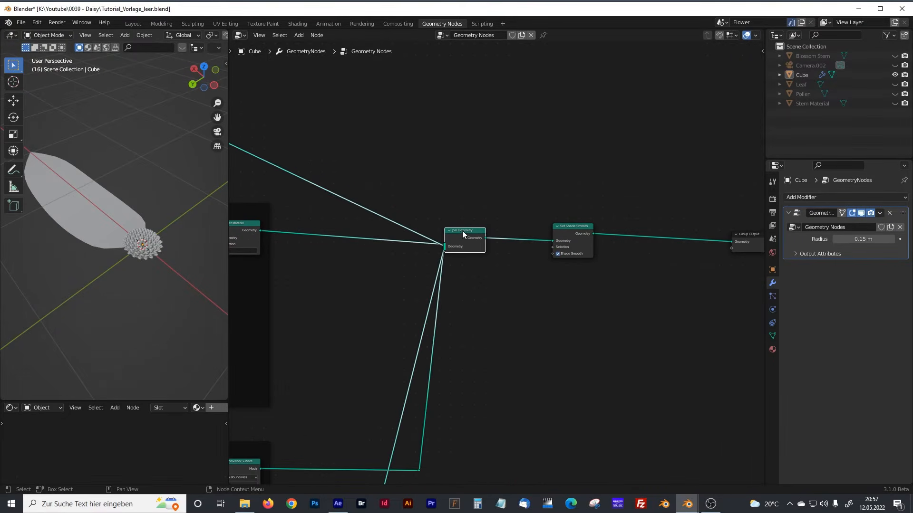
middle_click_drag(414, 324, 499, 256)
middle_click_drag(427, 331, 503, 277)
middle_click_drag(462, 299, 541, 263)
middle_click_drag(426, 316, 497, 278)
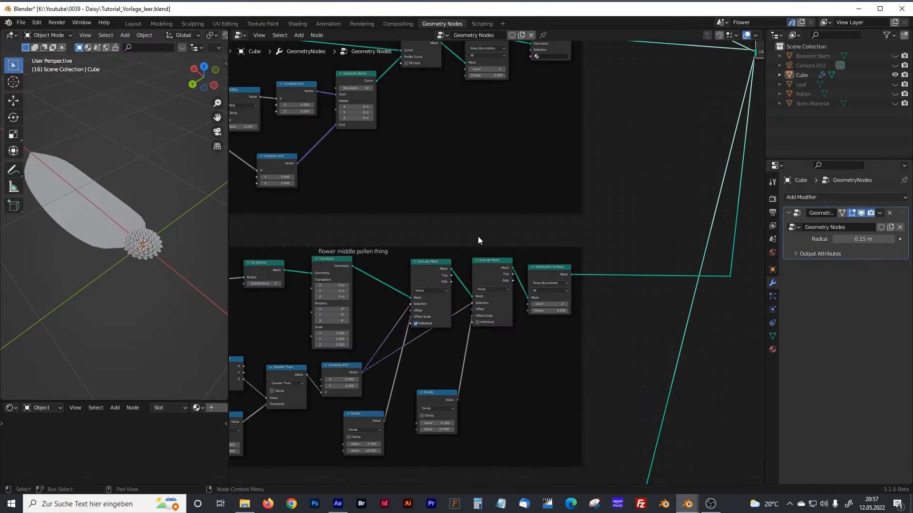
middle_click_drag(518, 209, 414, 364)
middle_click_drag(521, 241, 427, 320)
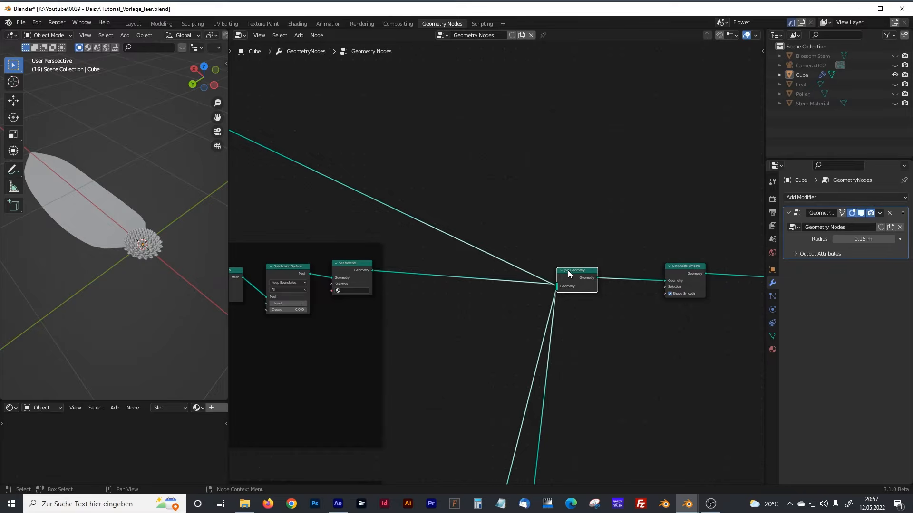
key("shift+d")
left_click(441, 231)
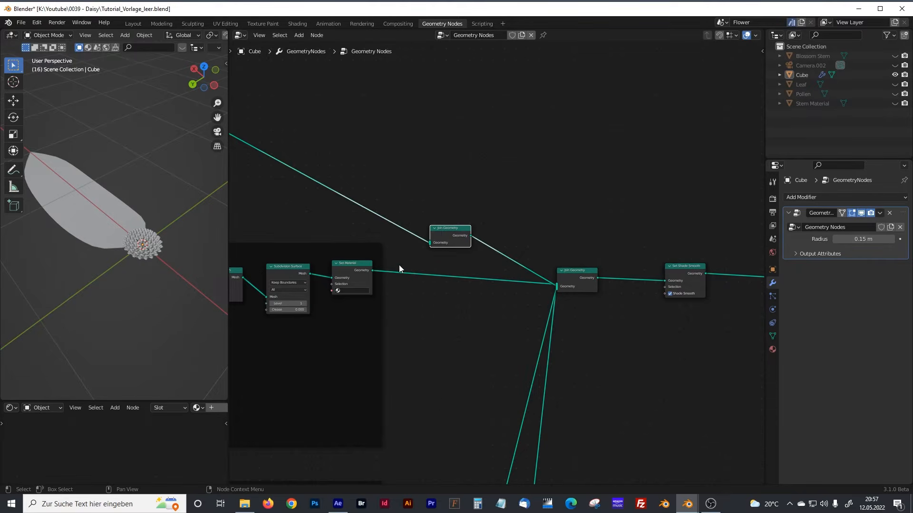
Link the blossom frame's Set Material to the duplicated Join Geometry and cut both the old direct link and the duplicate's output link
scroll(398, 269, "up", 2)
left_click_drag(311, 274, 386, 243)
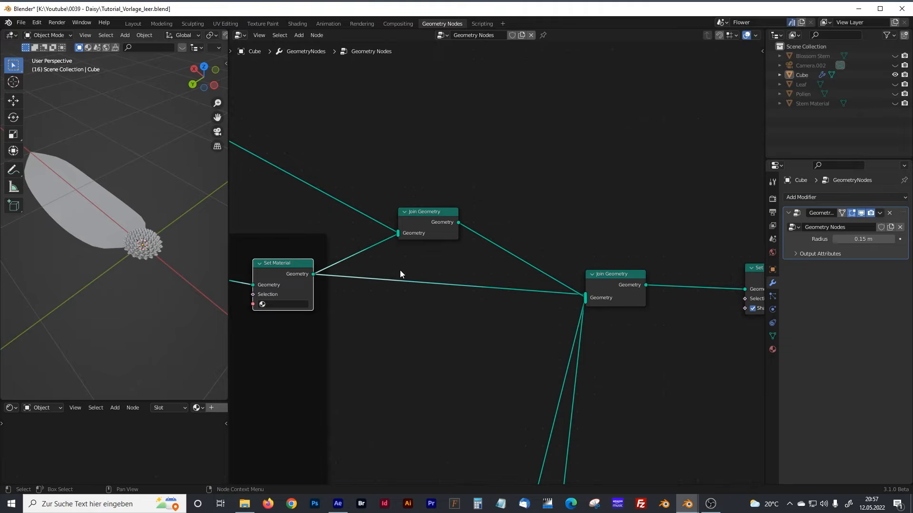
right_click_drag(409, 272, 515, 245, "ctrl")
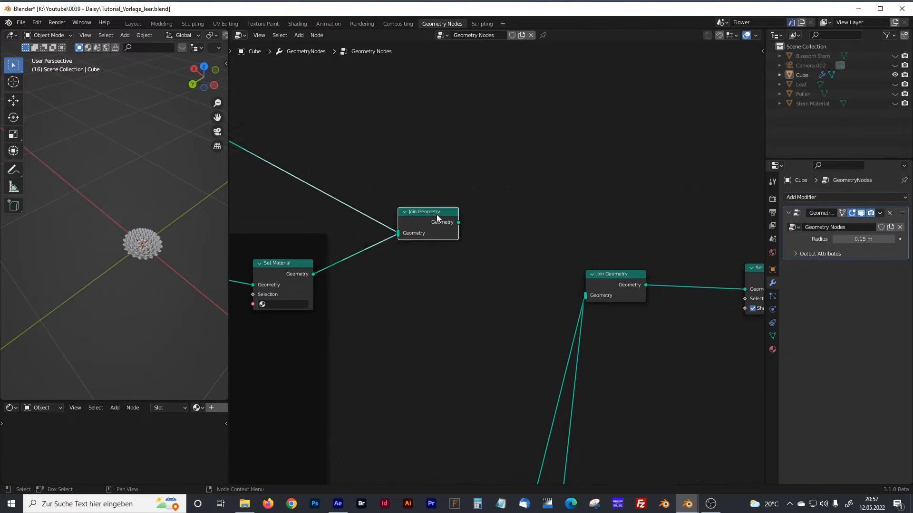
left_click_drag(436, 215, 406, 210)
scroll(423, 243, "down", 1)
middle_click_drag(429, 247, 477, 210)
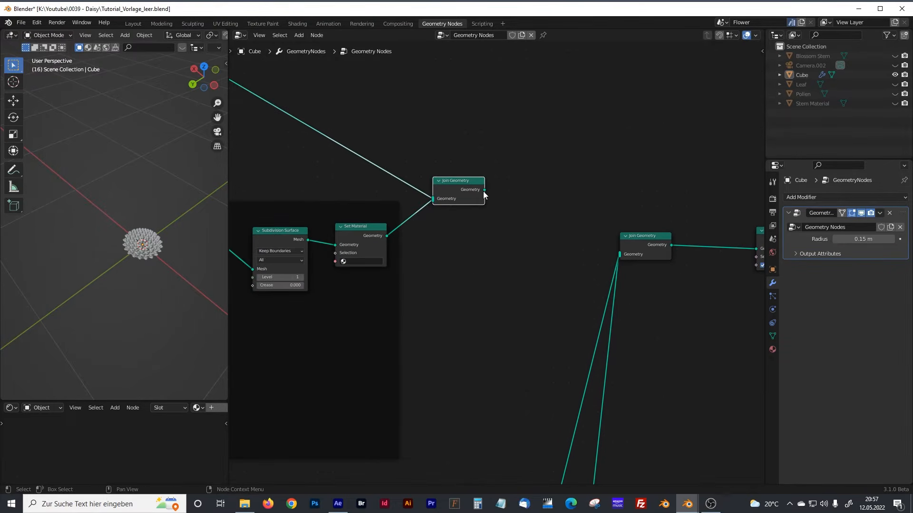
Link the duplicated Join Geometry's output to the Instance input of the Instance on Points node
left_click_drag(485, 190, 640, 299)
scroll(431, 249, "down", 2)
left_click_drag(361, 248, 655, 337)
middle_click_drag(655, 337, 411, 373)
Move the Group Input, Curve Circle, Instance on Points and reroute point sideways to tidy the new branch below the pollen frame
left_click_drag(384, 301, 454, 311)
left_click(499, 315)
key("g")
left_click(733, 339)
middle_click_drag(367, 289, 453, 291)
left_click_drag(298, 297, 562, 341)
left_click_drag(555, 309, 699, 311)
scroll(658, 221, "down", 4)
middle_click_drag(591, 405, 541, 229)
scroll(541, 229, "up", 6)
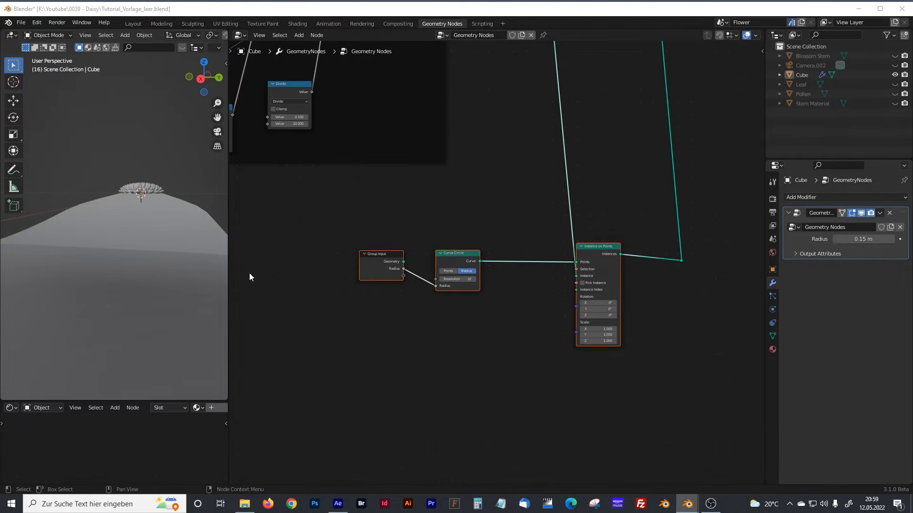
Move the Group Input and Curve Circle nodes away from Instance on Points to leave more space between them
middle_click_drag(143, 266, 200, 276)
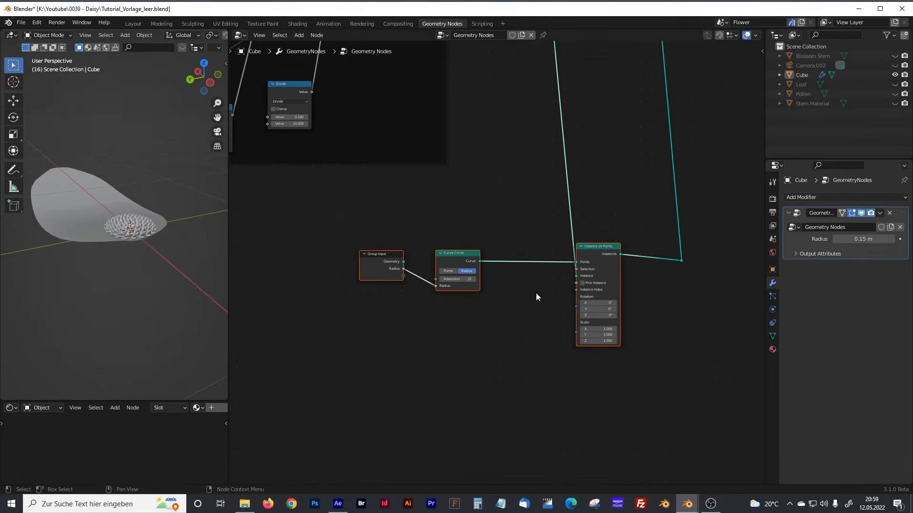
scroll(535, 293, "up", 3)
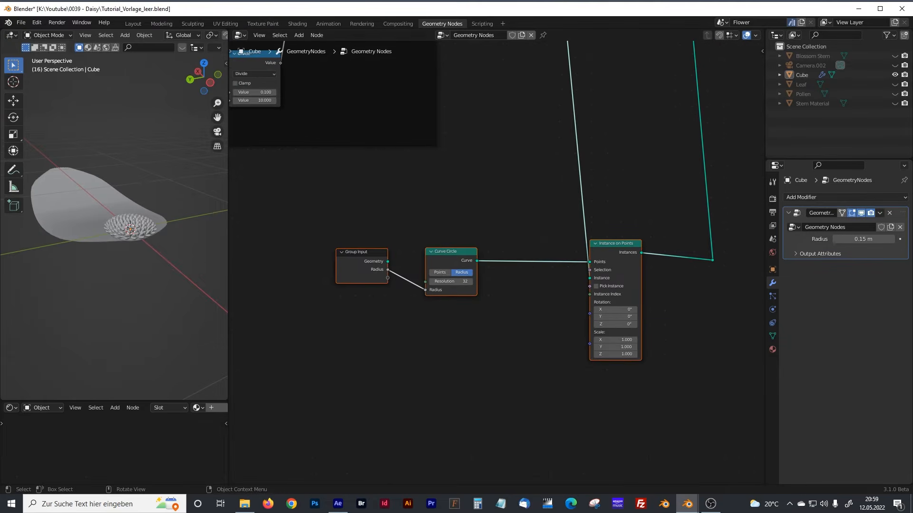
left_click_drag(352, 231, 449, 272)
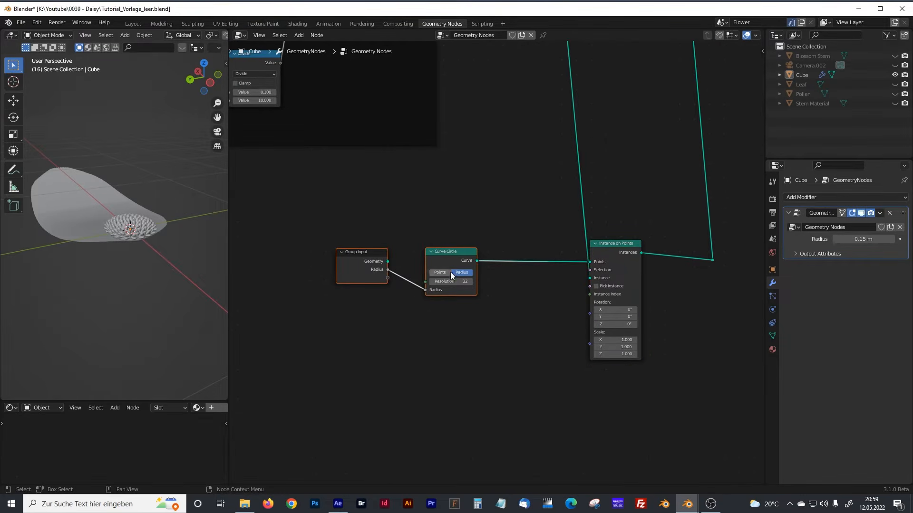
key("g")
left_click(480, 282)
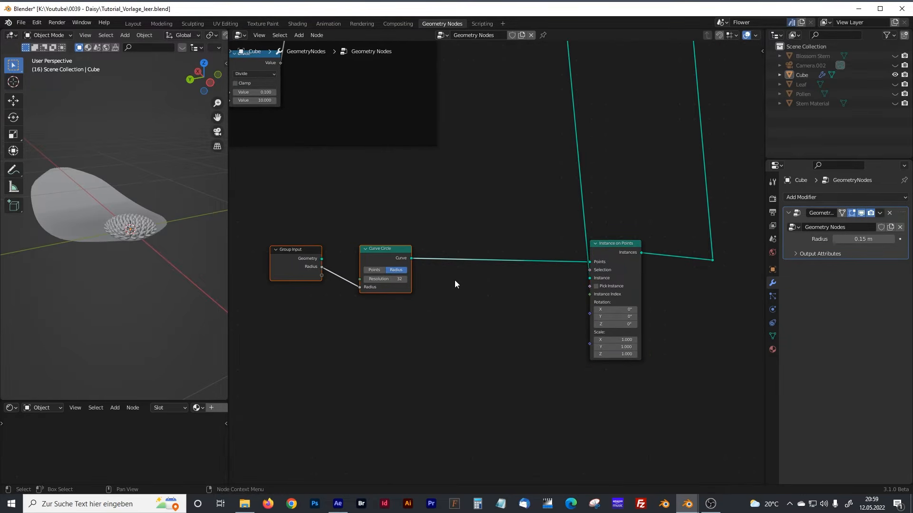
scroll(494, 275, "up", 1)
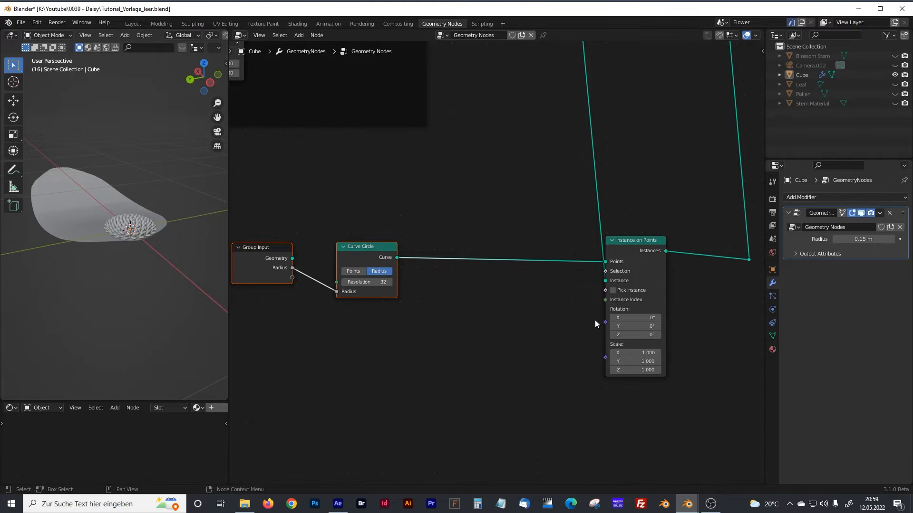
Shift the Group Input and Curve Circle nodes back and add a Curve to Points node between Curve Circle and Instance on Points
left_click_drag(385, 247, 379, 248)
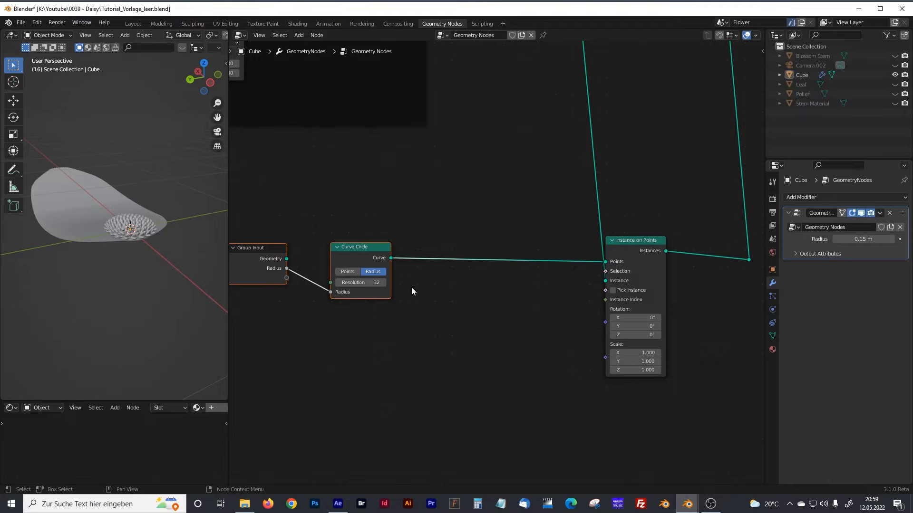
left_click_drag(365, 249, 364, 248)
left_click(528, 253)
key("shift+a")
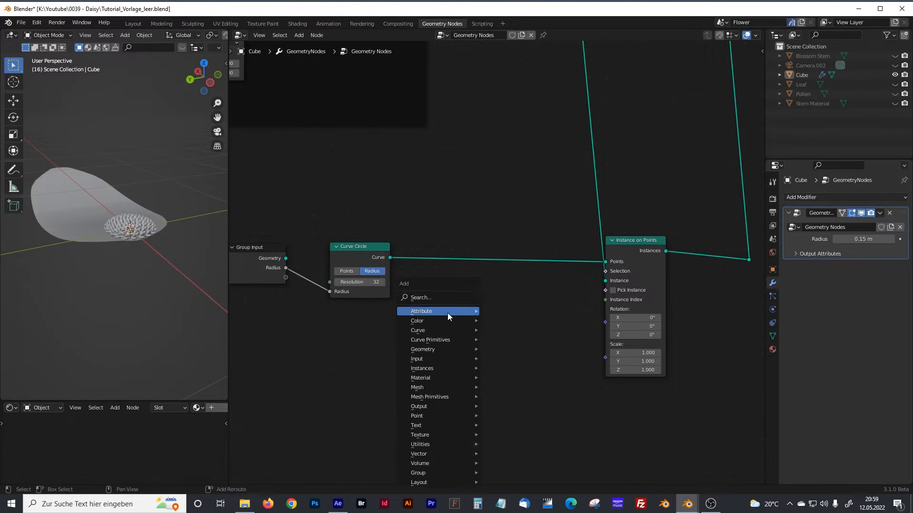
type("curve")
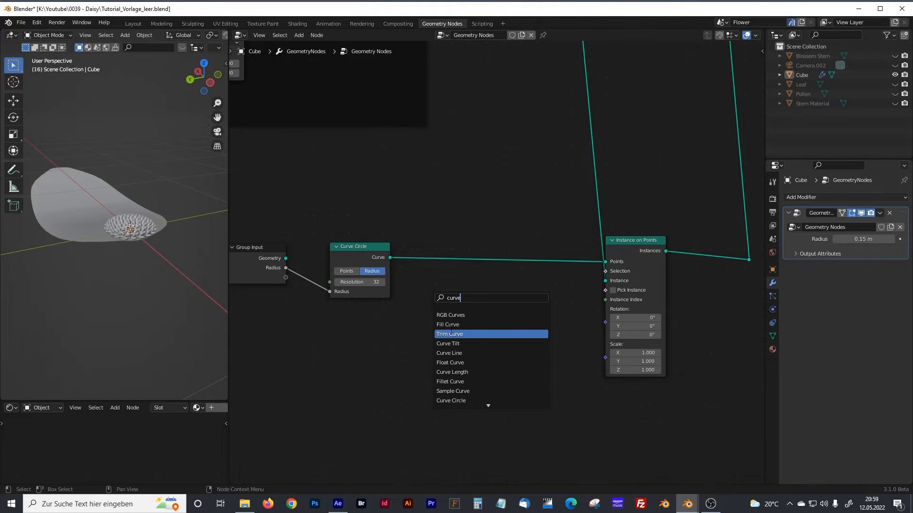
type(" to")
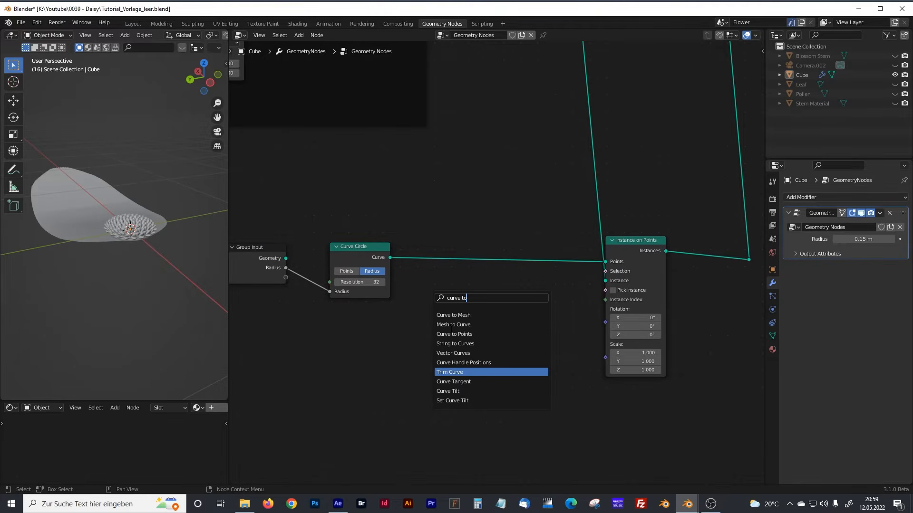
left_click(460, 334)
left_click(483, 327)
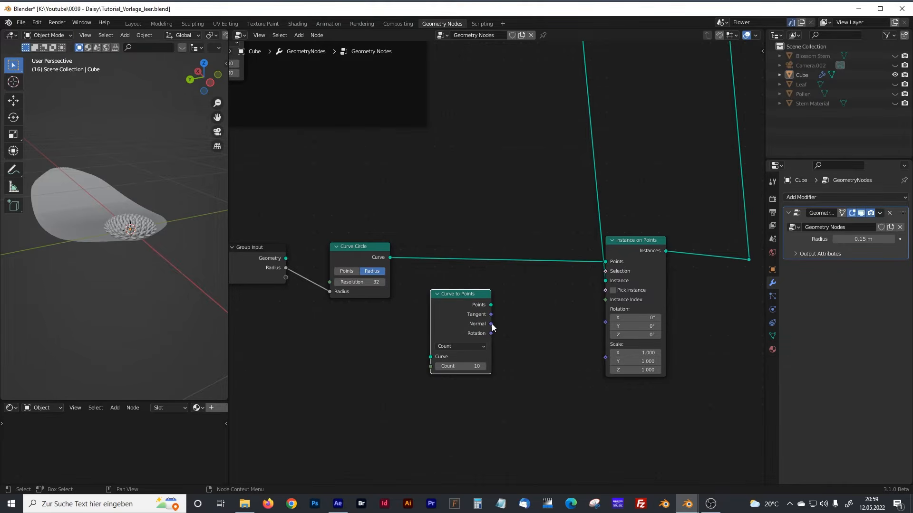
Route Curve Circle through Curve to Points into the Points input of Instance on Points, and space the nodes out
left_click_drag(364, 249, 346, 255)
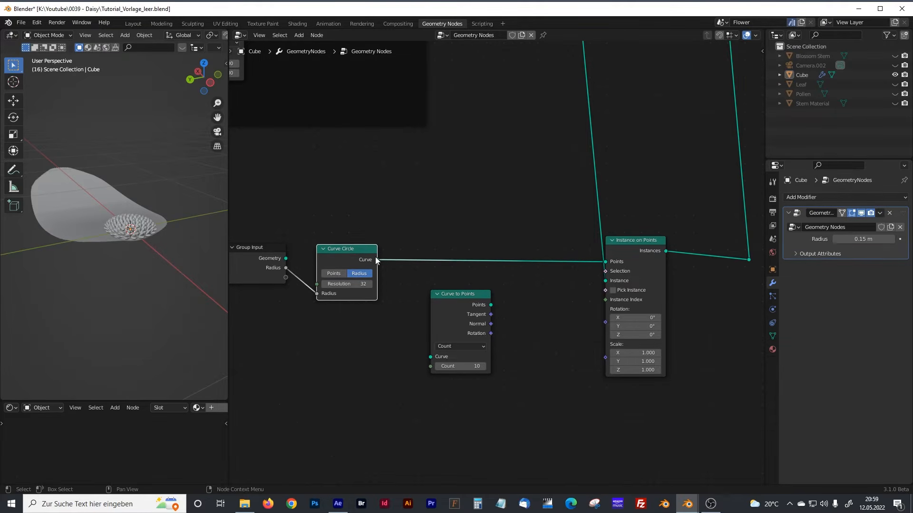
left_click_drag(378, 259, 426, 358)
right_click_drag(479, 243, 481, 287, "ctrl")
left_click_drag(478, 303, 604, 267)
left_click_drag(481, 252, 468, 253)
middle_click_drag(482, 291, 470, 287)
left_click_drag(250, 201, 446, 340)
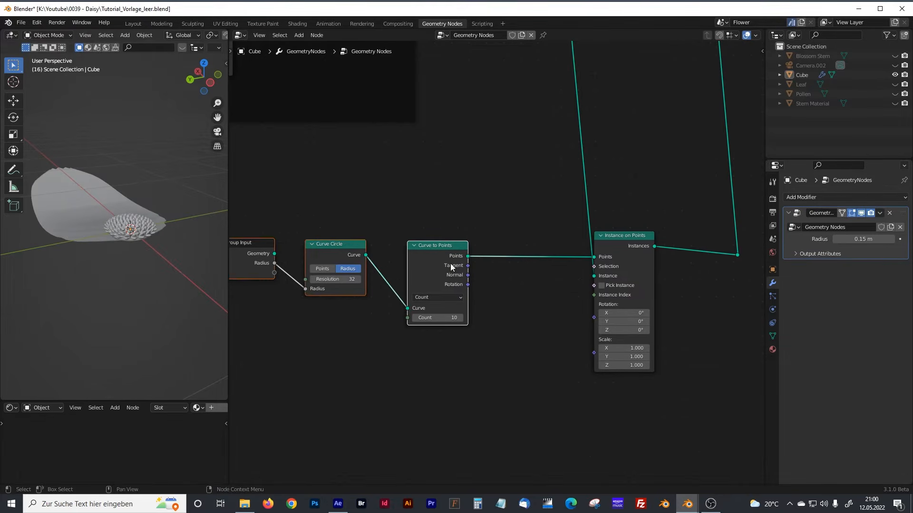
middle_click_drag(431, 252, 532, 253)
left_click_drag(532, 252, 396, 249)
Add a Rotate Euler node linking the Rotation output of Curve to Points to the Rotation input of Instance on Points
scroll(490, 290, "up", 2)
left_click(473, 301)
key("shift+a")
type("roate")
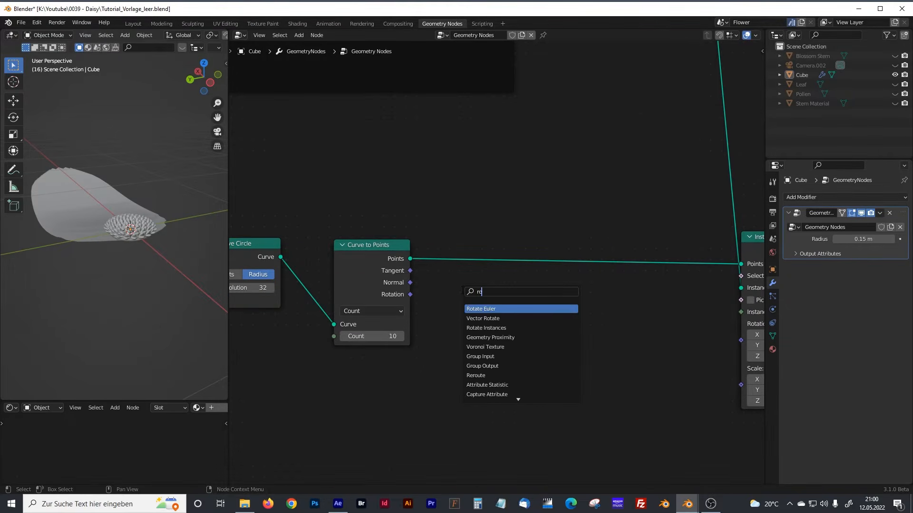
left_click(481, 308)
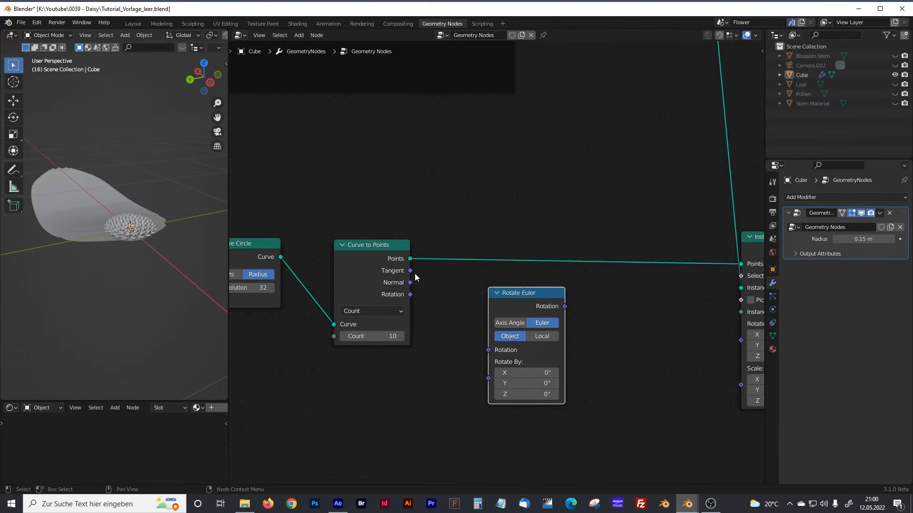
left_click_drag(410, 294, 489, 350)
middle_click_drag(635, 347, 535, 307)
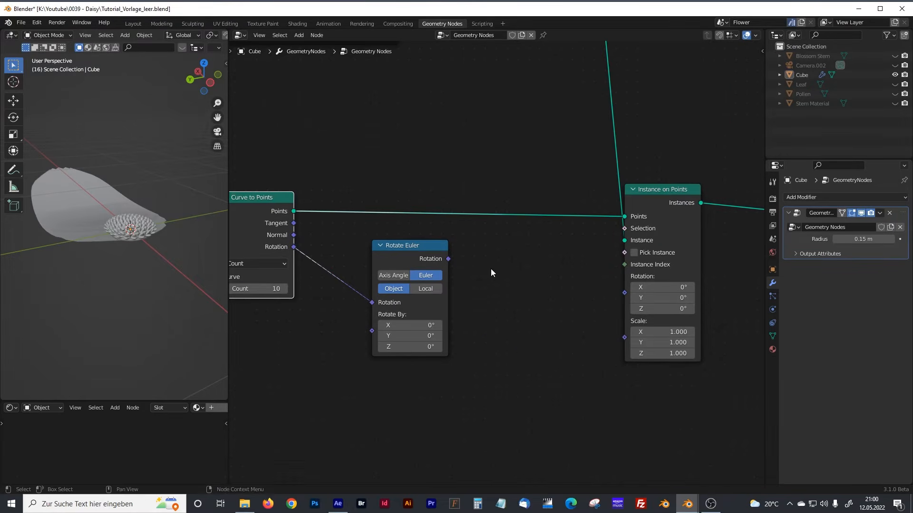
left_click_drag(449, 258, 621, 292)
mouse_move(147, 244)
middle_mouse_down()
mouse_move(136, 311)
mouse_move(106, 297)
mouse_move(133, 228)
mouse_move(157, 240)
mouse_move(146, 266)
mouse_move(172, 237)
mouse_move(153, 254)
mouse_move(135, 252)
mouse_move(142, 241)
middle_mouse_up()
Make room after Instance on Points and insert a Rotate Instances node on its Instances output link
middle_click_drag(470, 246, 257, 268)
left_click_drag(592, 235, 660, 237)
left_click(595, 255)
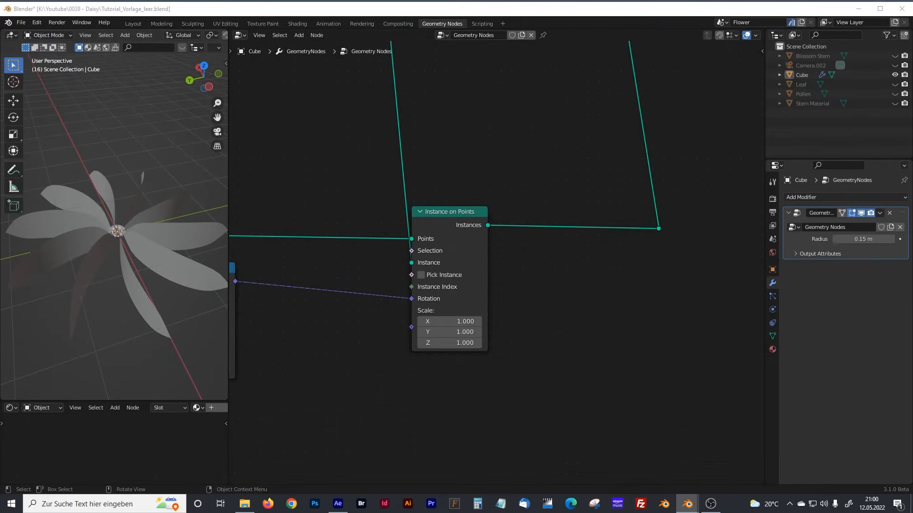
key("shift+a")
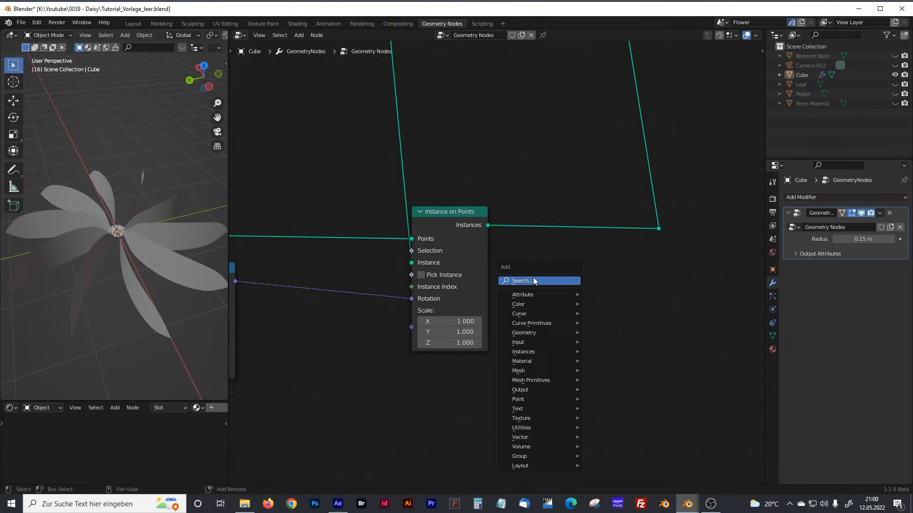
left_click(533, 281)
type("roate")
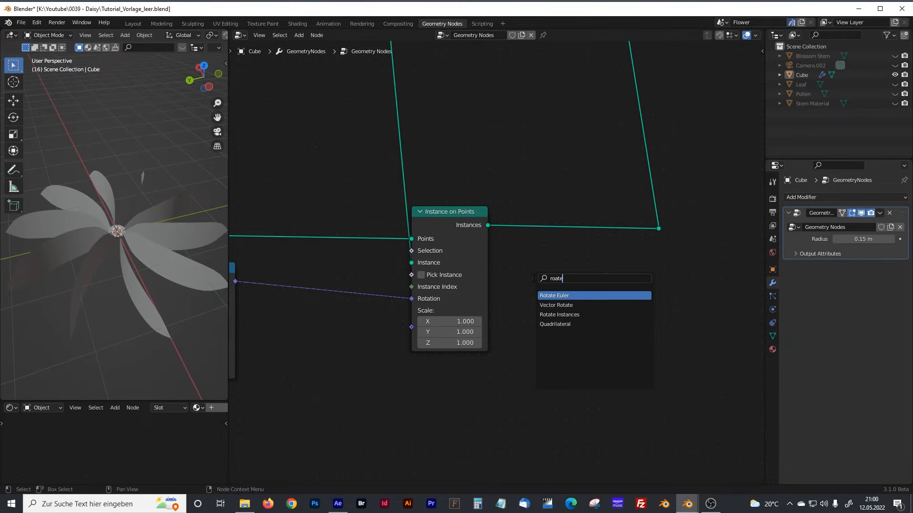
left_click(559, 315)
left_click(550, 237)
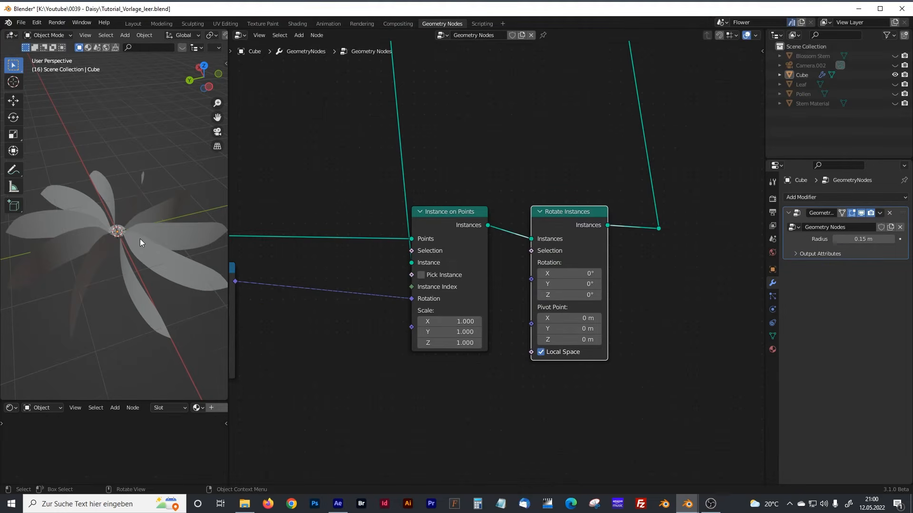
Set the X rotation of the Rotate Instances node to 90° so the petals lie flat
scroll(135, 239, "up", 4)
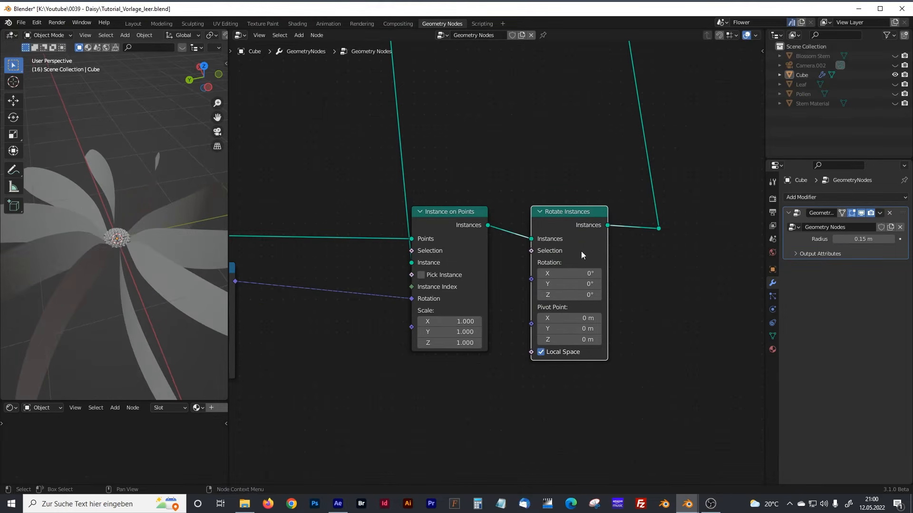
left_click_drag(590, 273, 627, 272)
left_click(589, 273)
type("90")
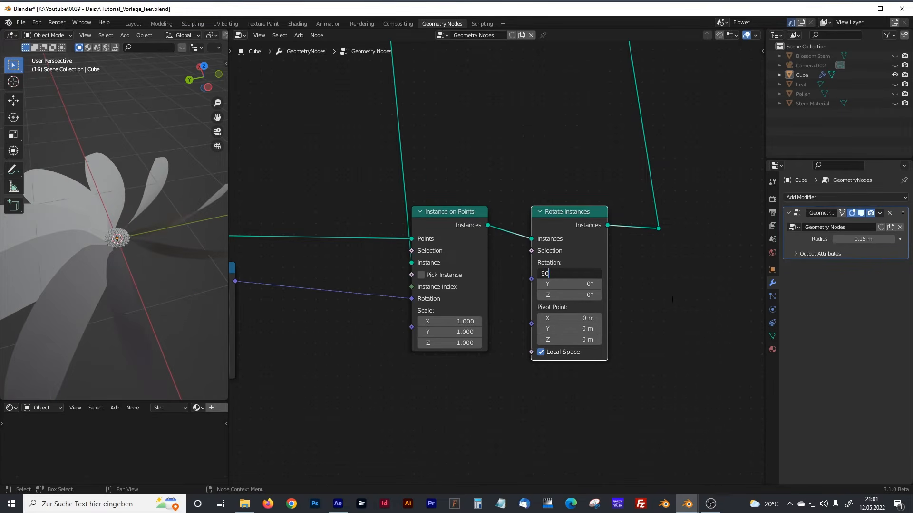
key("Return")
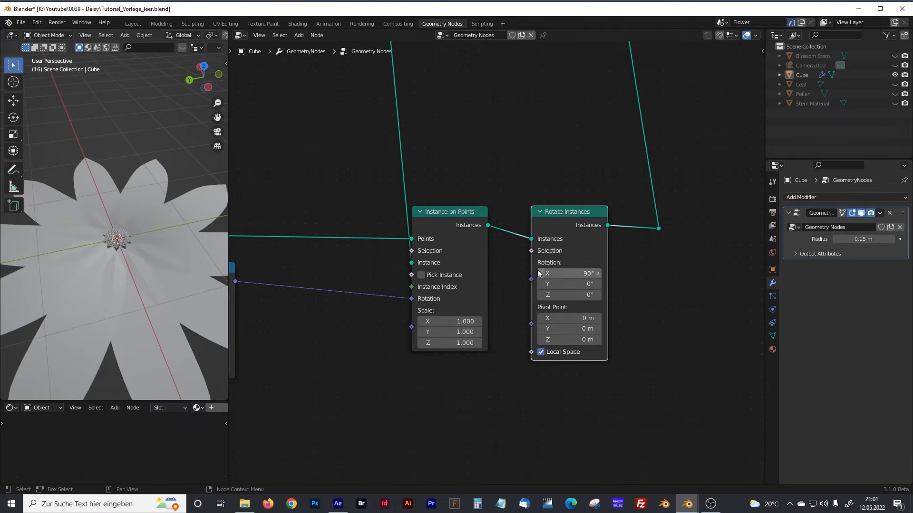
middle_click_drag(146, 265, 113, 227)
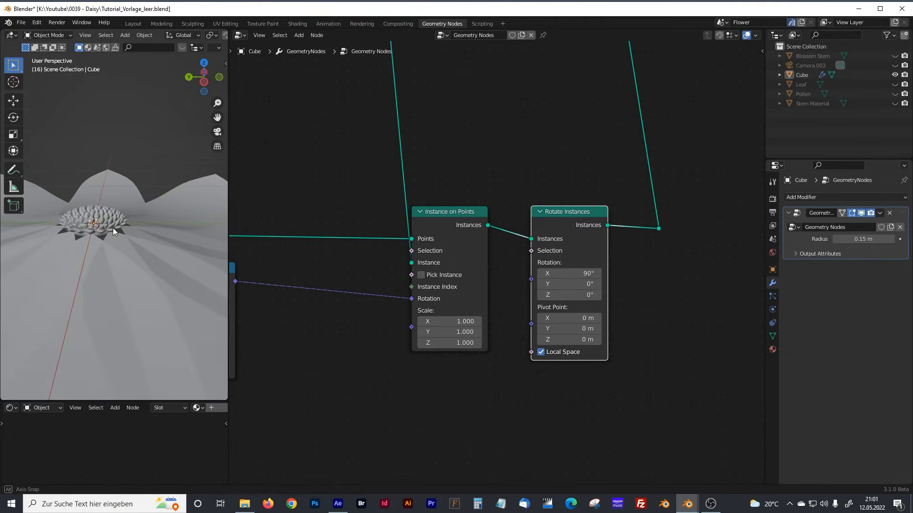
Tilt the petals upward by setting the Z rotation of the Rotate Instances node to about -18.6°
left_click_drag(597, 296, 575, 295)
mouse_move(141, 211)
middle_mouse_down()
mouse_move(137, 273)
mouse_move(133, 218)
middle_mouse_up()
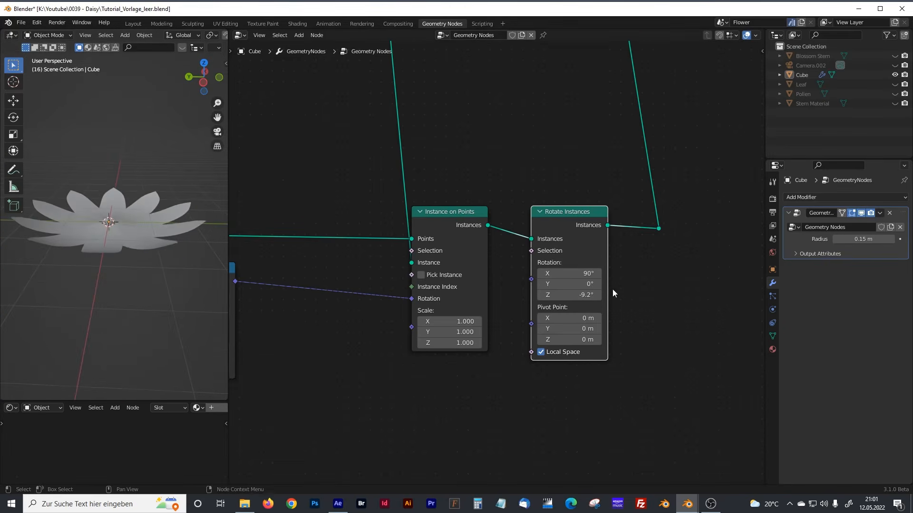
left_click_drag(589, 295, 569, 295)
left_click(568, 296)
type("0")
key("Return")
mouse_move(570, 295)
left_mouse_down()
mouse_move(550, 295)
mouse_move(559, 295)
left_mouse_up()
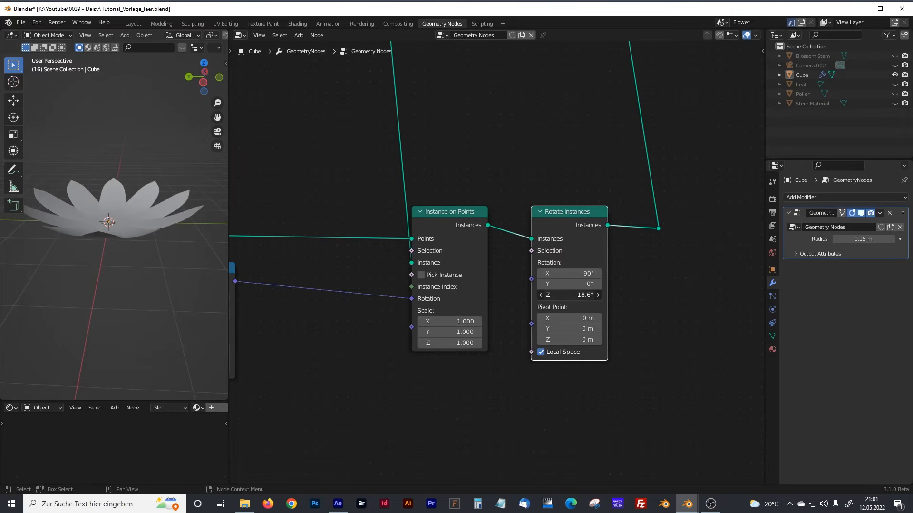
Insert a Vector Math node in Add mode between Rotate Euler and Instance on Points, and adjust the Rotate Euler node's placement
middle_click_drag(354, 261, 445, 261)
middle_click_drag(392, 271, 504, 248)
middle_click_drag(164, 210, 147, 226)
left_click_drag(382, 245, 352, 243)
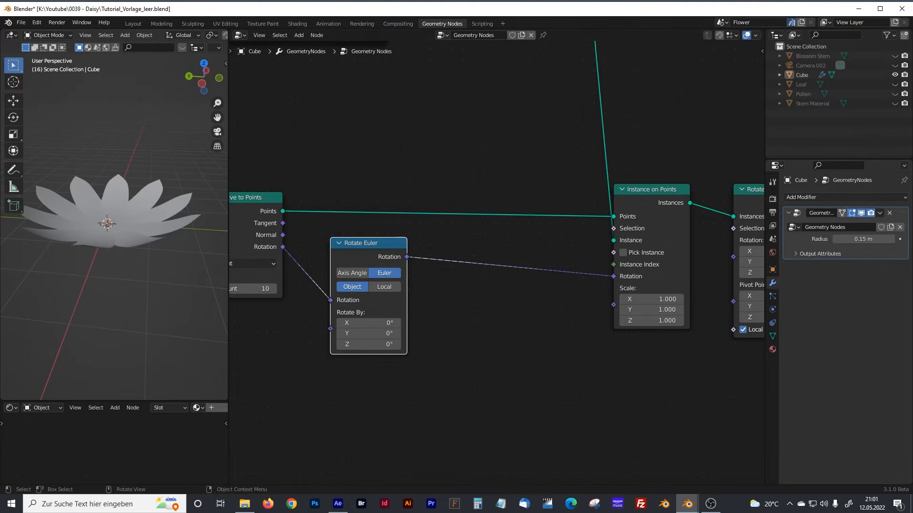
left_click(395, 360)
key("shift+a")
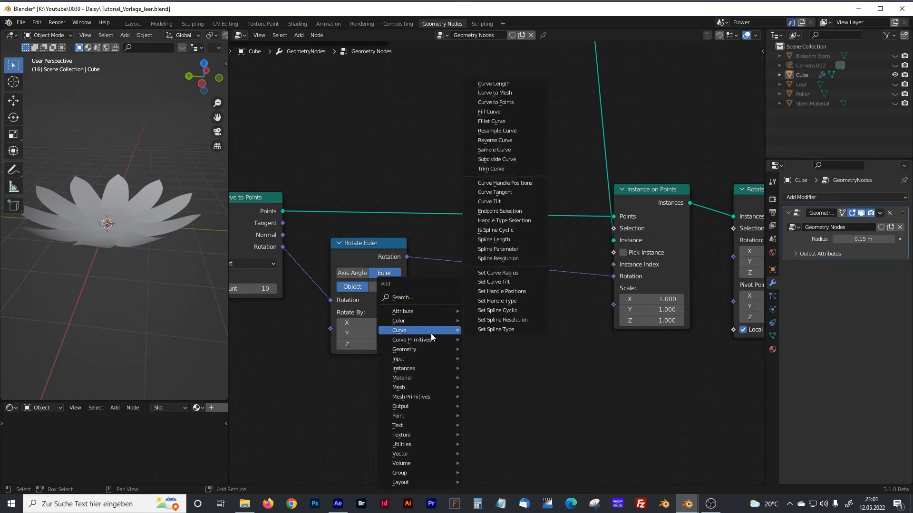
left_click(415, 298)
type("vector")
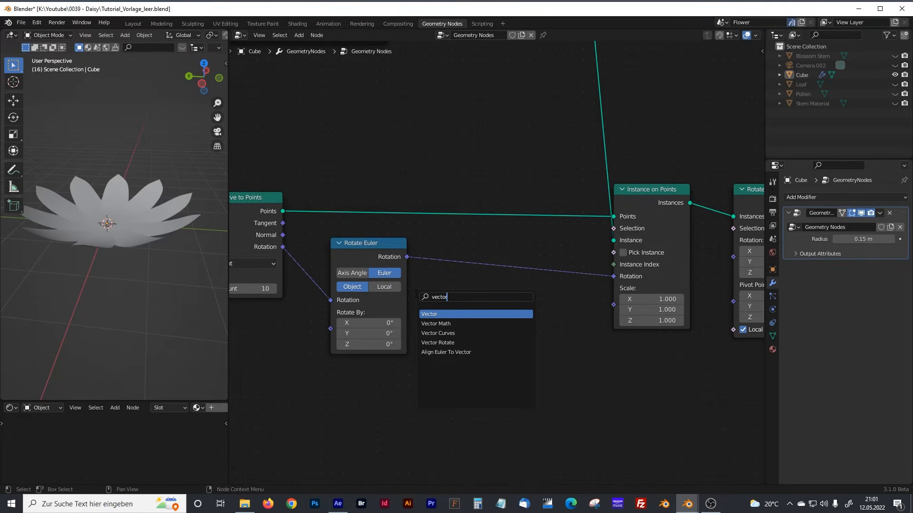
left_click(436, 323)
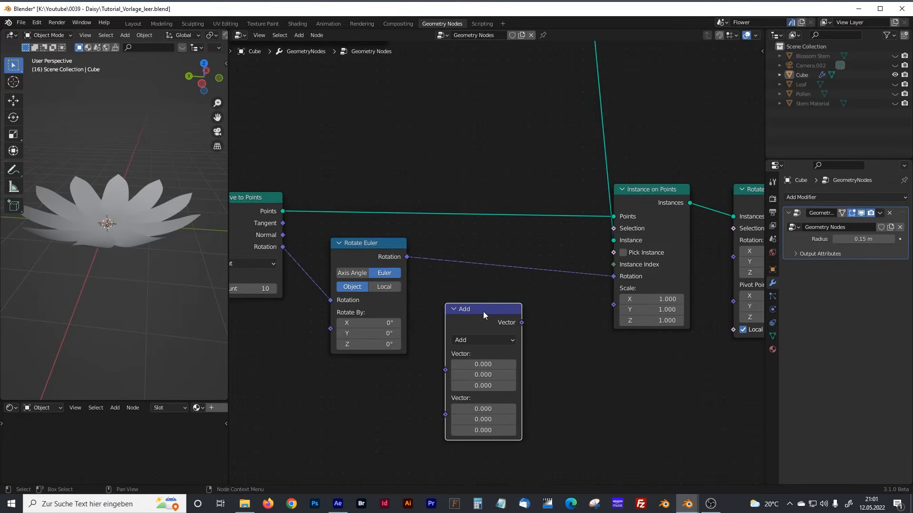
left_click(497, 258)
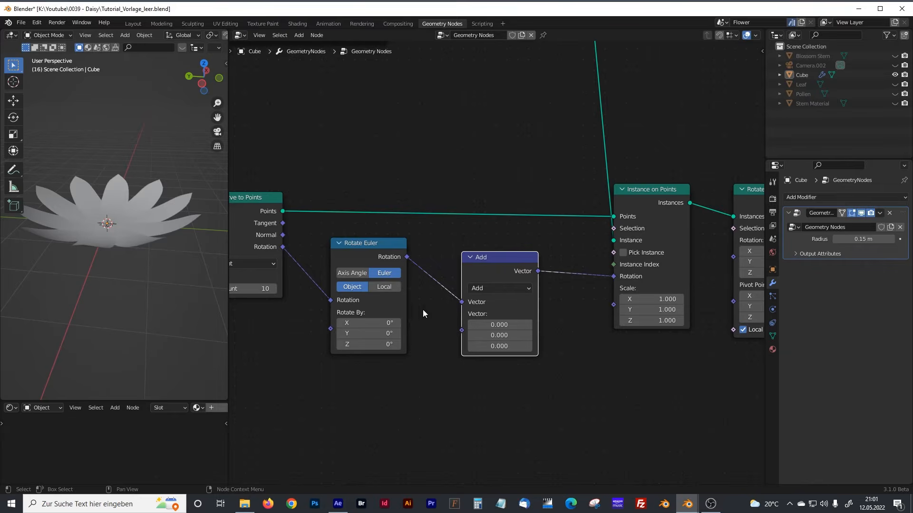
left_click(367, 243)
left_click_drag(367, 243, 370, 247)
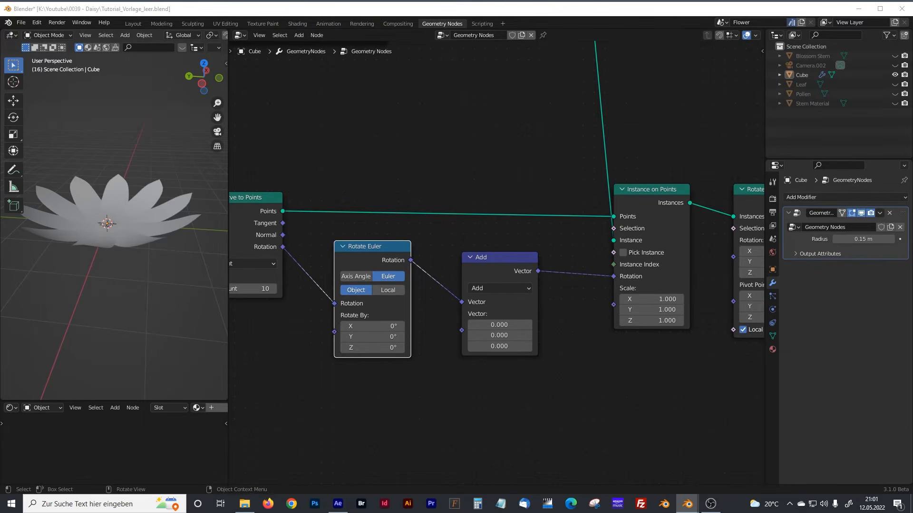
Add a Random Value node below Rotate Euler and connect its Value to the second vector input of the Add node
middle_click_drag(412, 372, 443, 287)
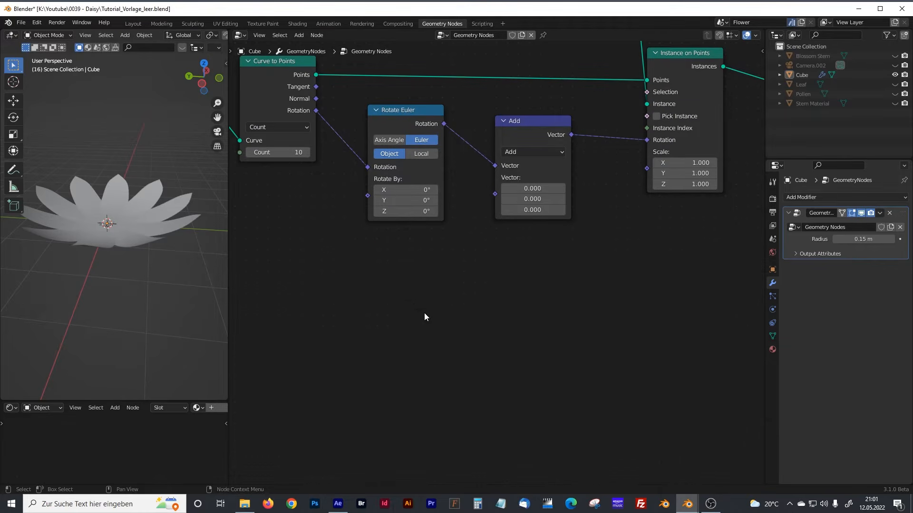
key("shift+a")
type("rand")
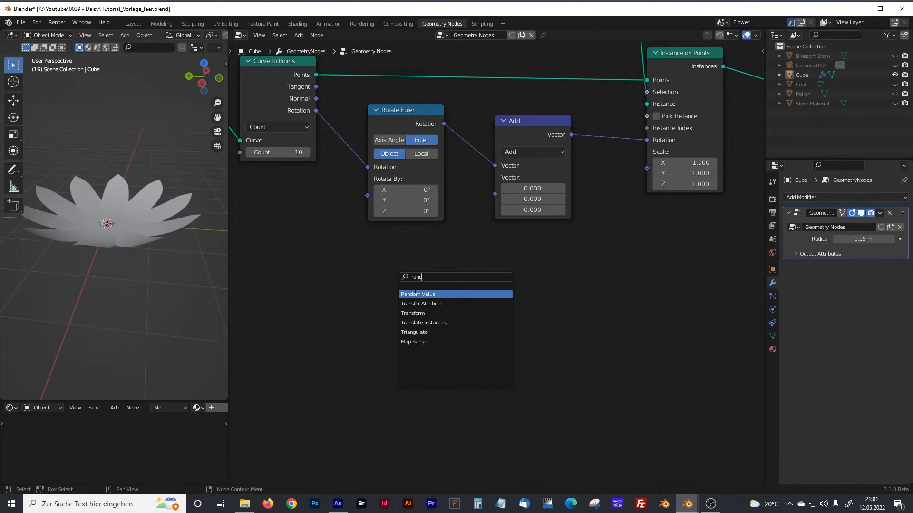
left_click(415, 294)
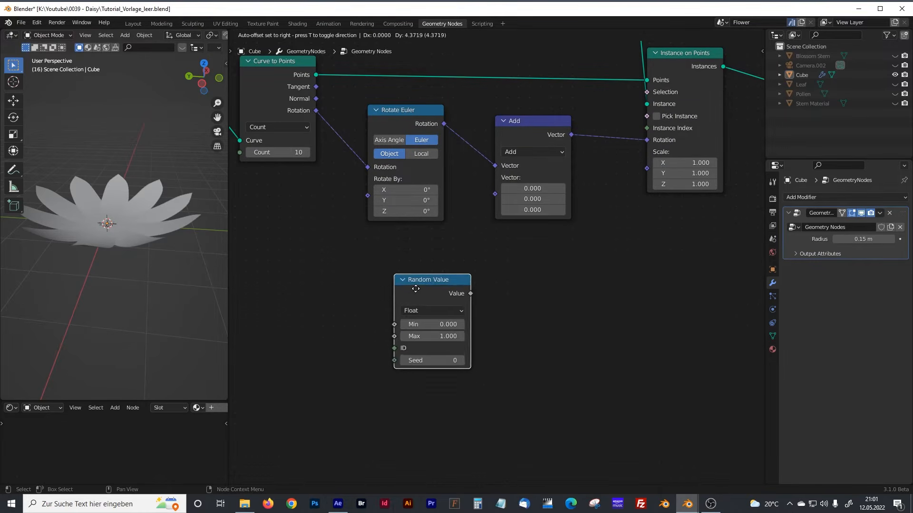
left_click(367, 287)
middle_click_drag(367, 288, 416, 256)
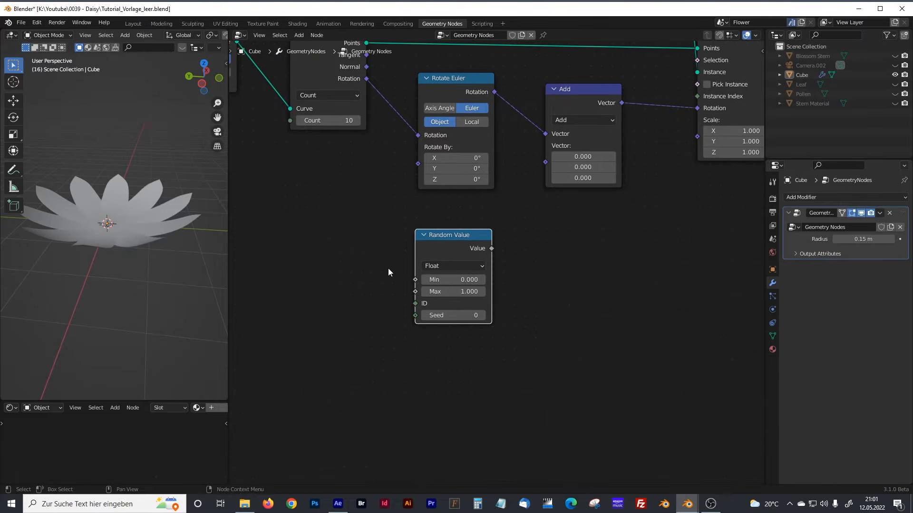
left_click_drag(492, 248, 545, 164)
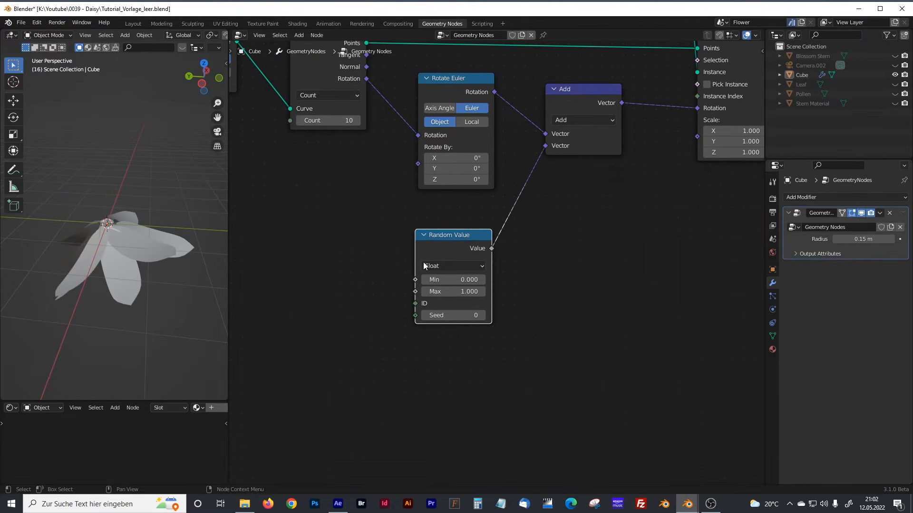
Set the Random Value node's Min to -0.5 and Max to 0.5
mouse_move(462, 280)
left_mouse_down()
mouse_move(448, 280)
mouse_move(476, 279)
mouse_move(465, 291)
mouse_move(475, 279)
left_mouse_up()
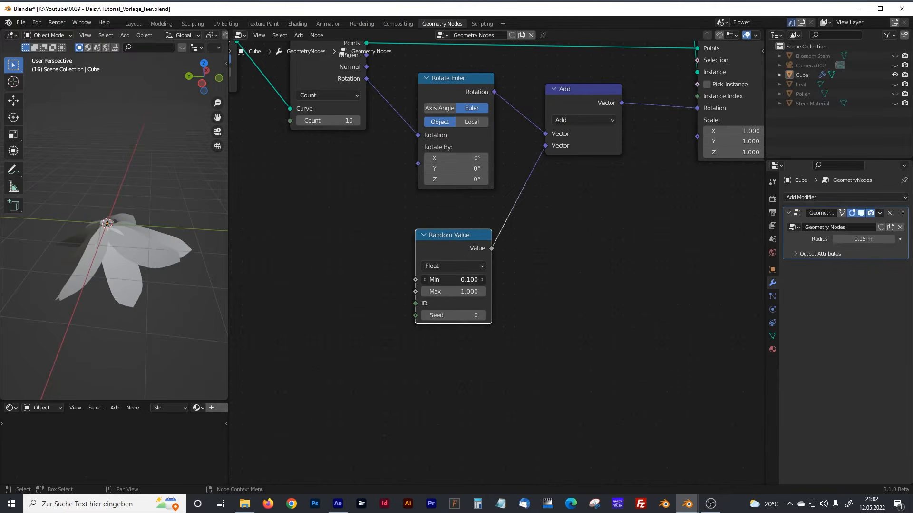
left_click(469, 279)
key("Return")
left_click(466, 292)
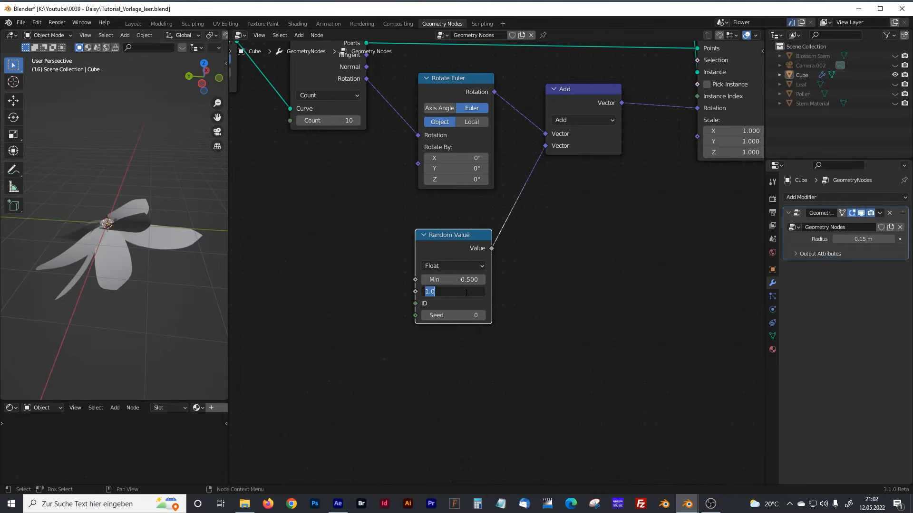
key("Return")
mouse_move(118, 231)
middle_mouse_down()
mouse_move(153, 307)
mouse_move(132, 223)
mouse_move(131, 231)
middle_mouse_up()
Narrow the Random Value node's range by setting Min to -0.2 and Max to 0.2
left_click(469, 280)
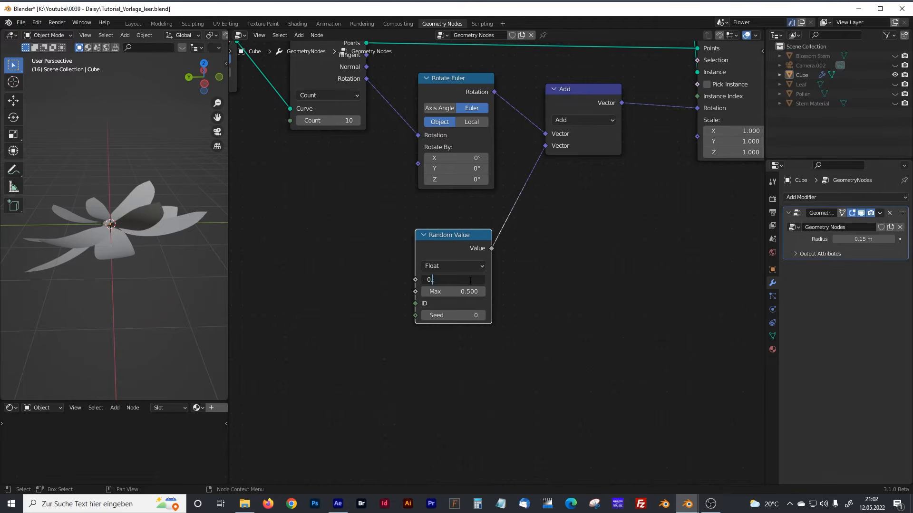
type("-0.2")
left_click(469, 291)
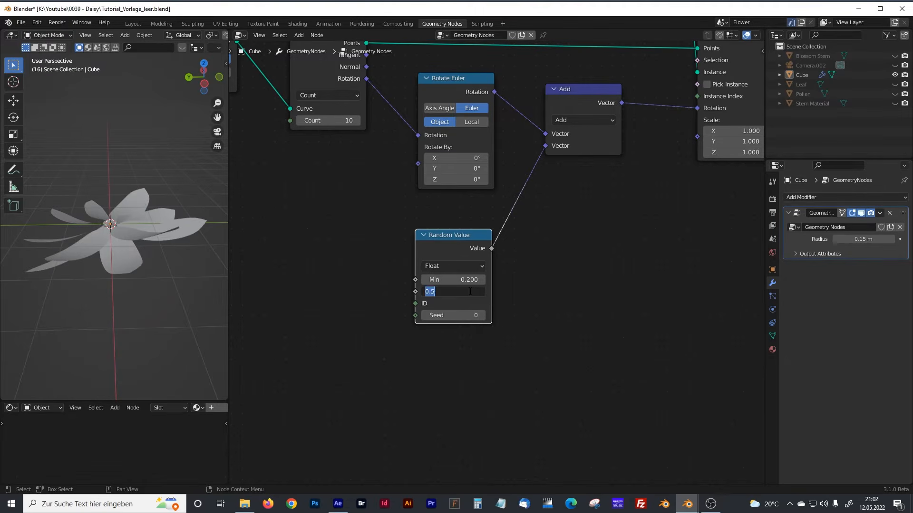
type("0.2")
key("Return")
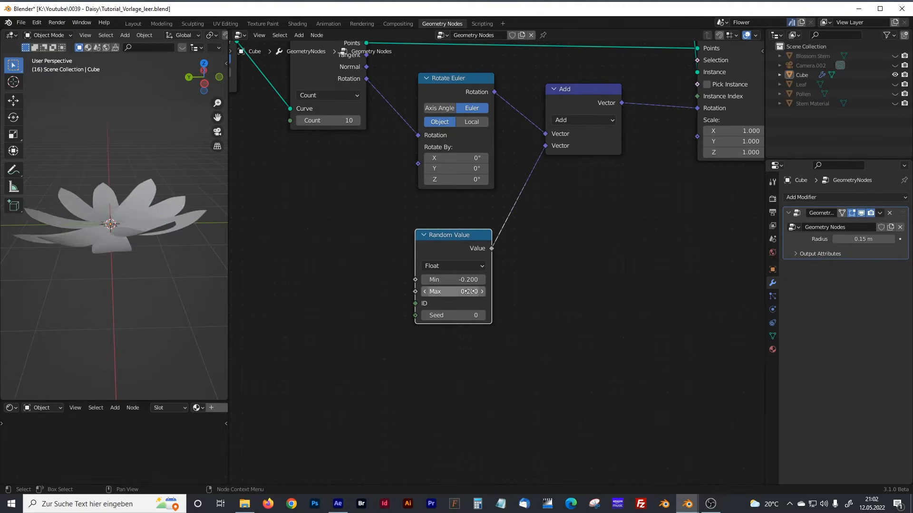
middle_click_drag(129, 240, 147, 241)
scroll(410, 198, "down", 11)
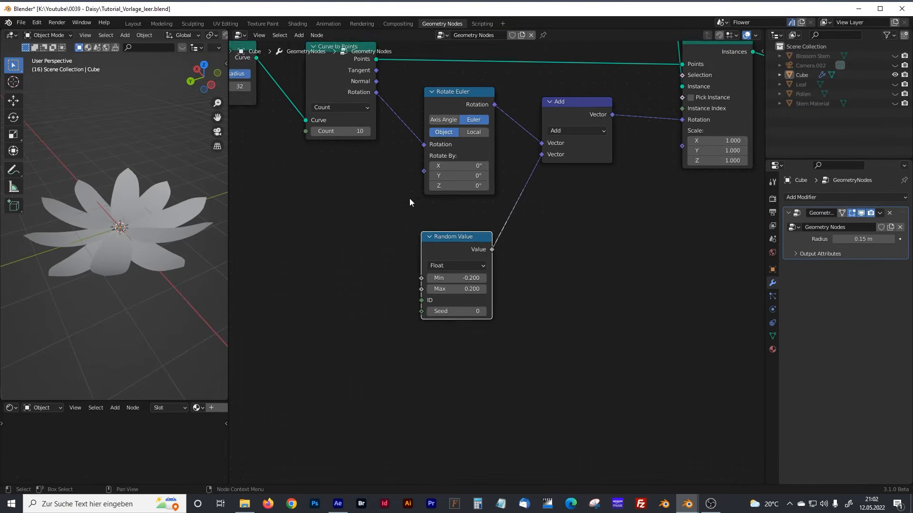
Increase the number of petals by setting the Curve to Points node's Count to 19
middle_click_drag(370, 199, 362, 280)
scroll(391, 266, "up", 4)
scroll(392, 264, "up", 1)
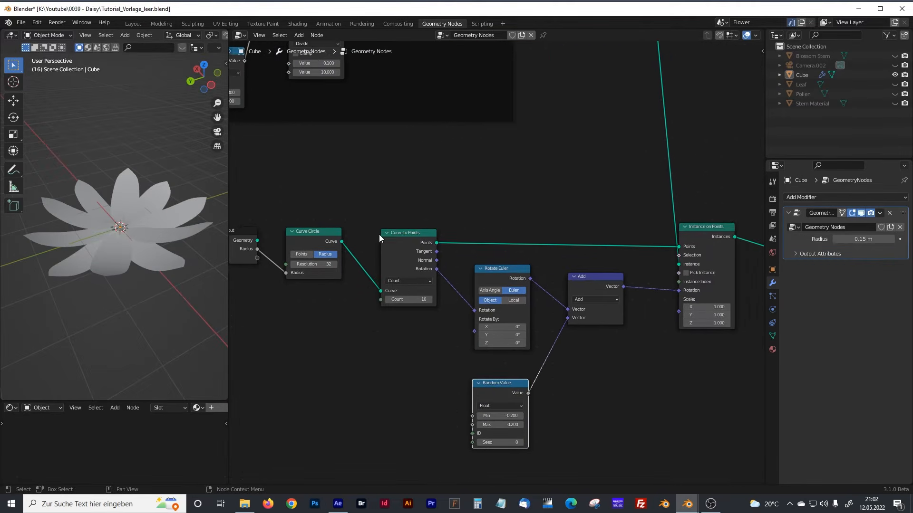
middle_click_drag(379, 235, 408, 227)
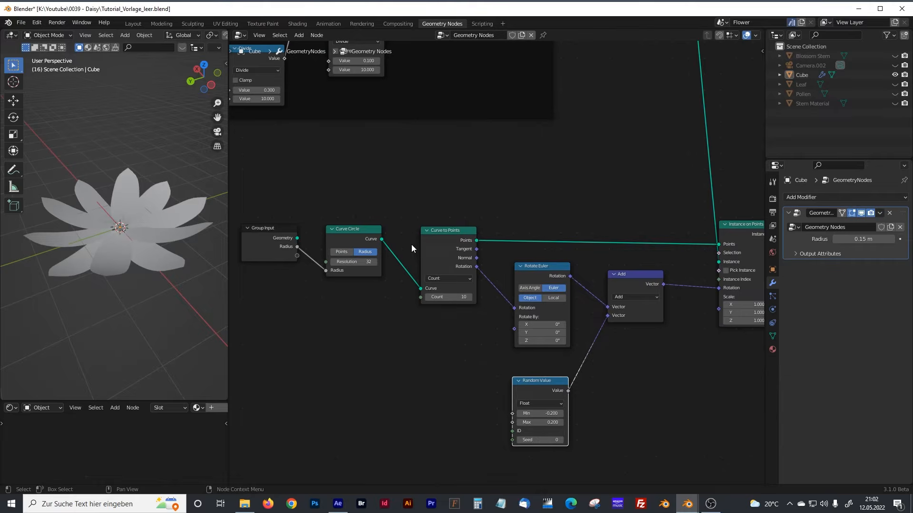
scroll(420, 241, "up", 2)
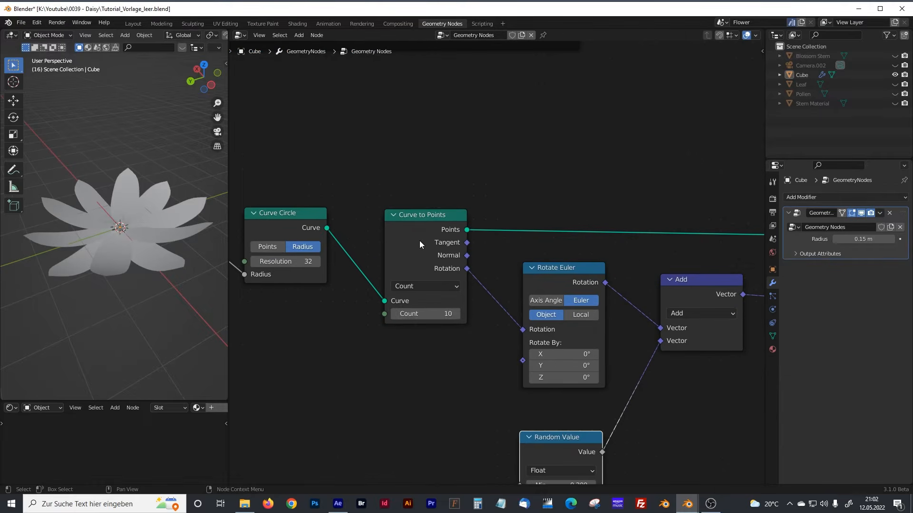
mouse_move(447, 314)
left_mouse_down()
mouse_move(475, 314)
mouse_move(447, 313)
left_mouse_up()
scroll(144, 225, "up", 5)
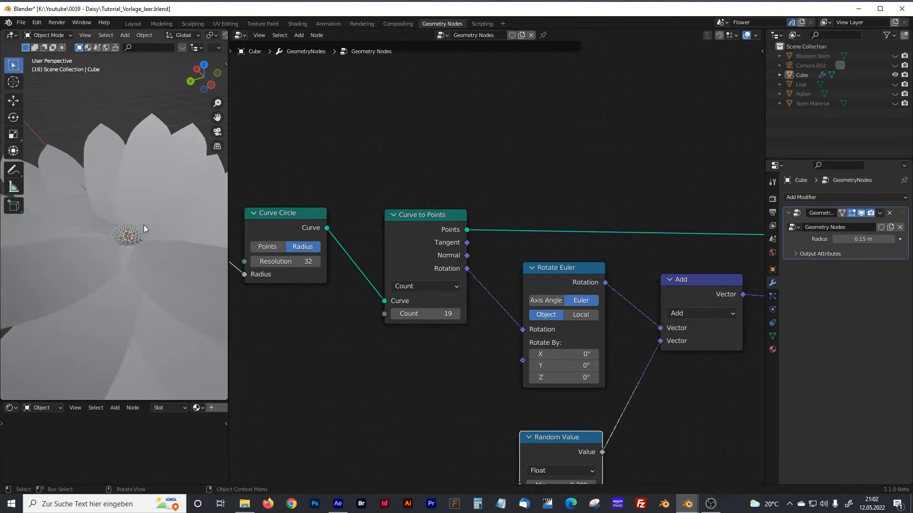
scroll(138, 235, "down", 3)
middle_click_drag(137, 232, 125, 216)
Add a Combine XYZ node beside the Random Value node and place a duplicate of it below
middle_click_drag(560, 302, 214, 232)
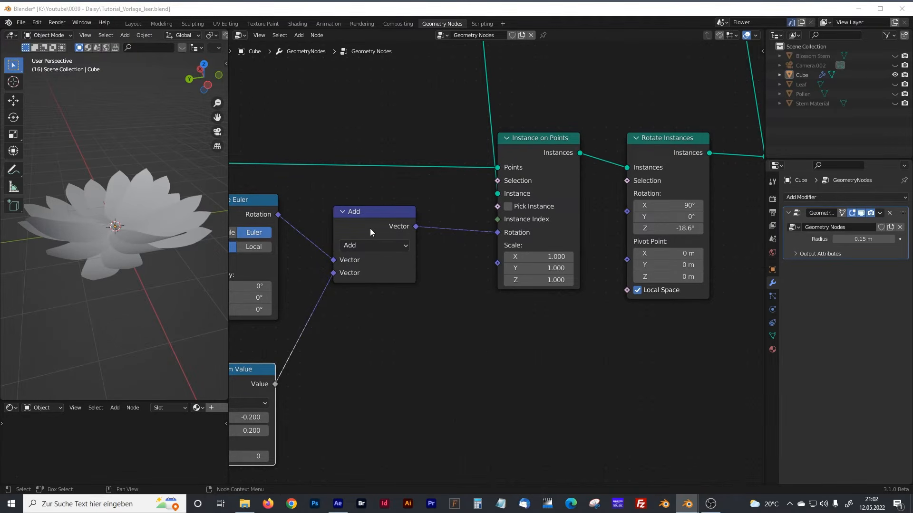
middle_click_drag(402, 323, 554, 264)
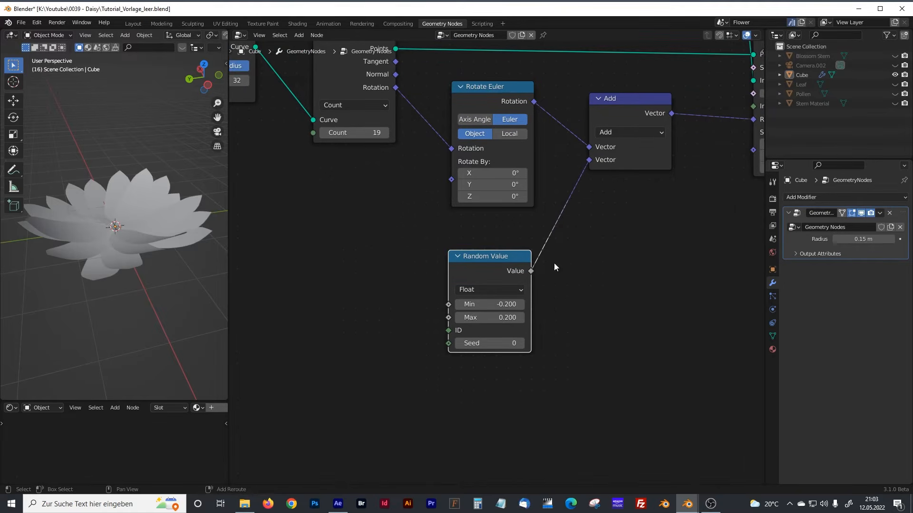
middle_click_drag(362, 296, 411, 292)
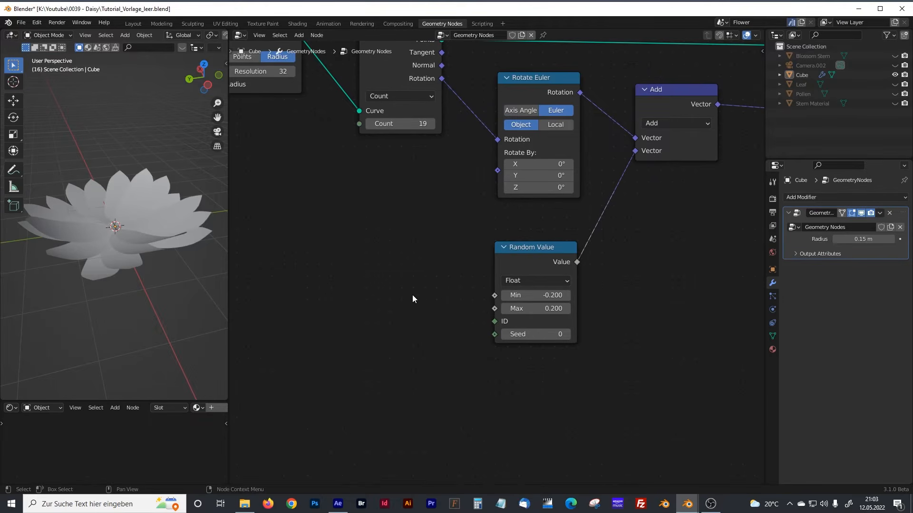
key("shift+a")
key("shift+a")
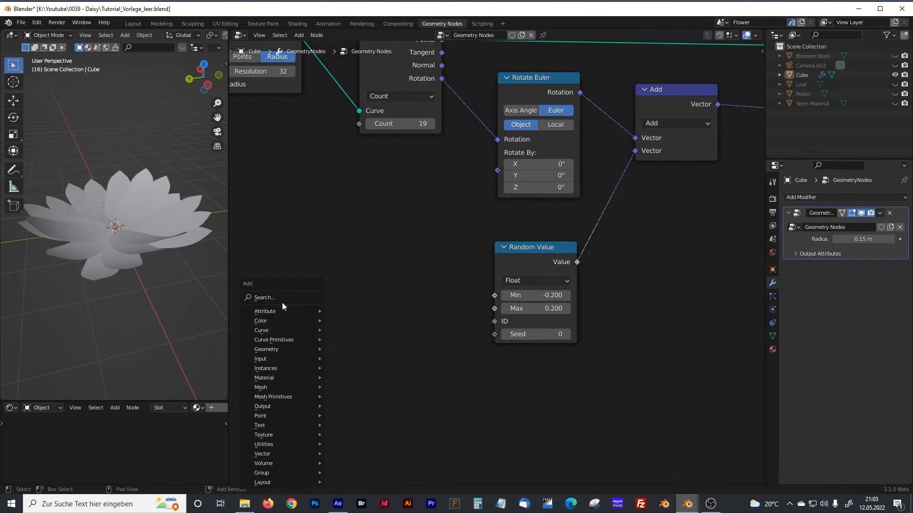
type("comb")
key("Down")
key("Return")
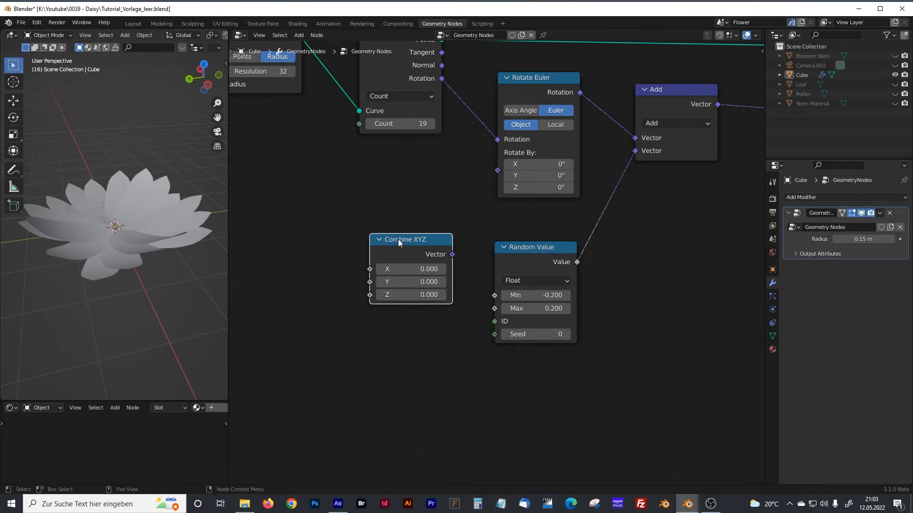
key("shift+d")
left_click(362, 319)
middle_click_drag(332, 303, 437, 290)
left_click(341, 286)
middle_click_drag(366, 299, 394, 289)
key("shift+a")
type("value")
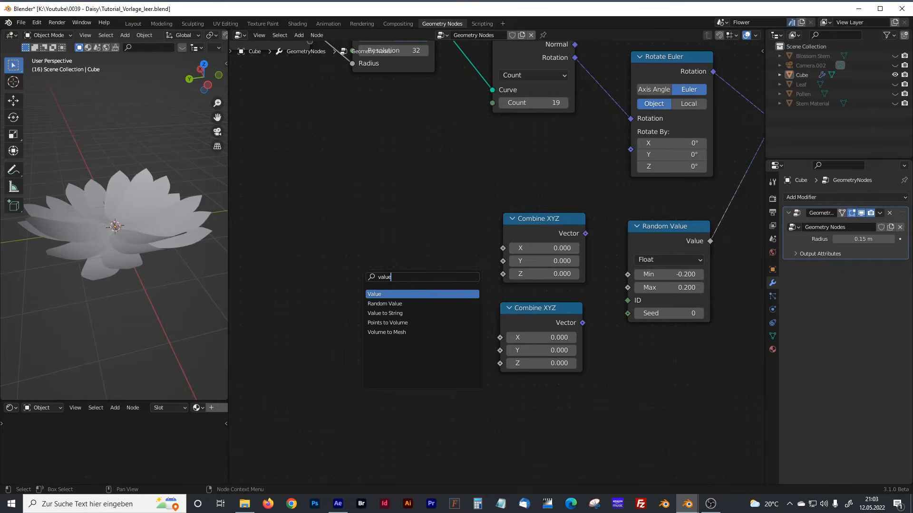
key("Return")
Add a second Group Input node in front of the two Combine XYZ nodes
key("shift+a")
type("grou")
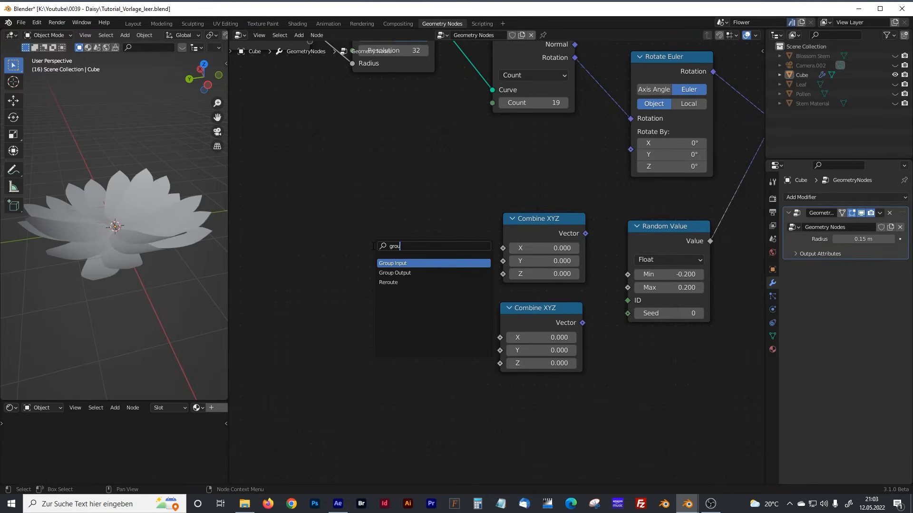
key("Return")
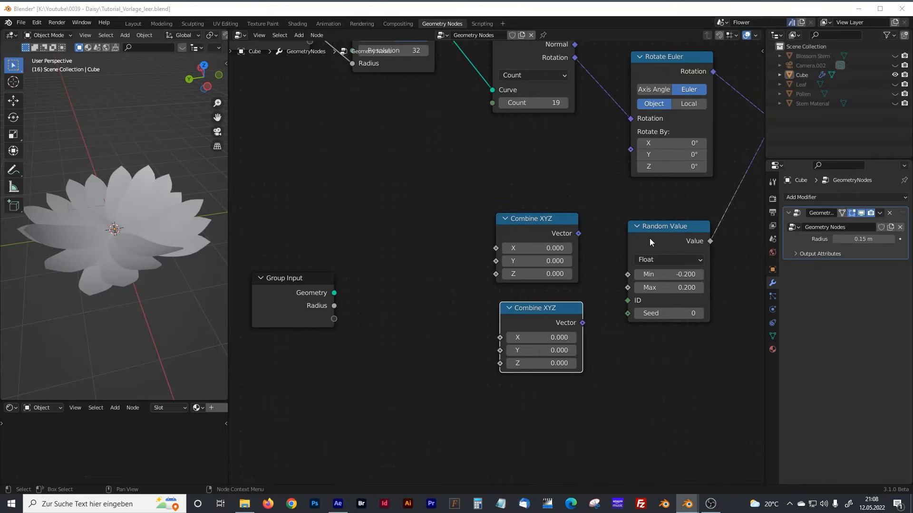
Switch the Random Value node's data type to Vector and reconnect its Value to the second vector input of the Add node
middle_click_drag(655, 236, 513, 266)
left_click(512, 264)
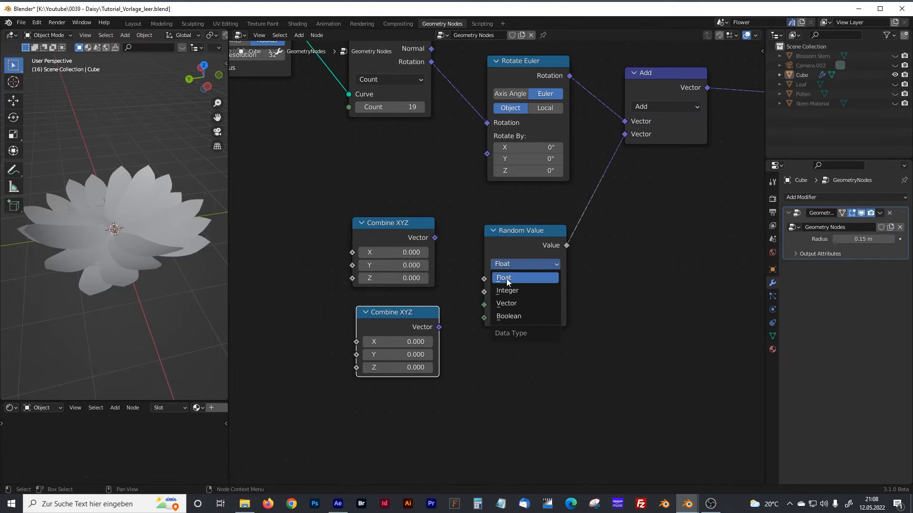
left_click(506, 304)
middle_click_drag(142, 223, 122, 204)
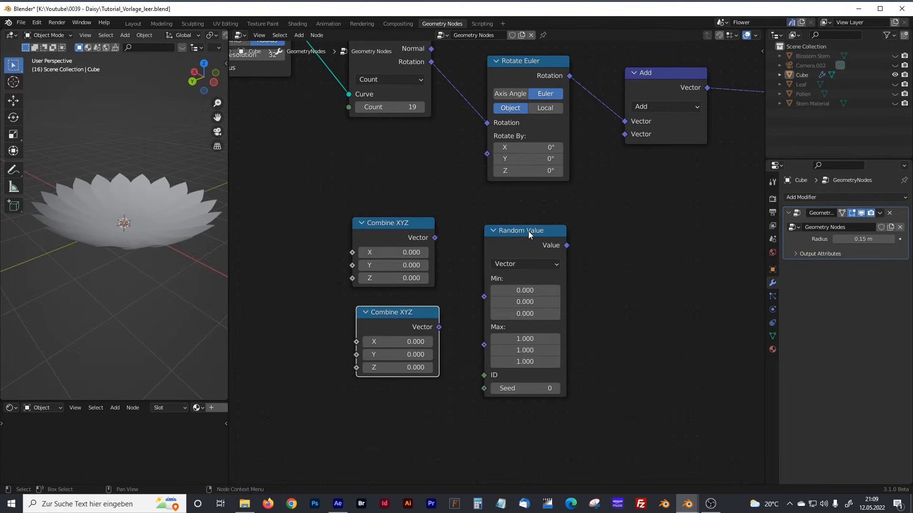
middle_click_drag(584, 225, 536, 280)
left_click_drag(512, 301, 568, 191)
middle_click_drag(470, 354, 501, 292)
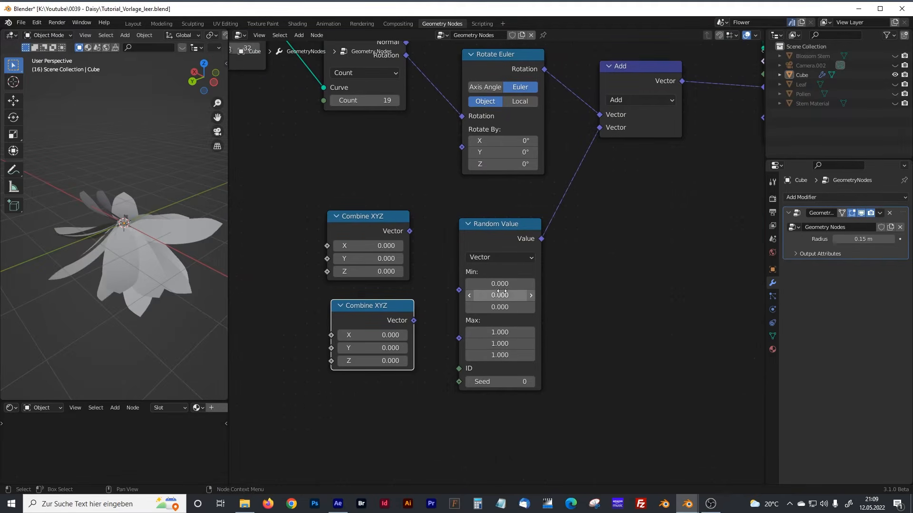
left_click_drag(503, 286, 503, 308)
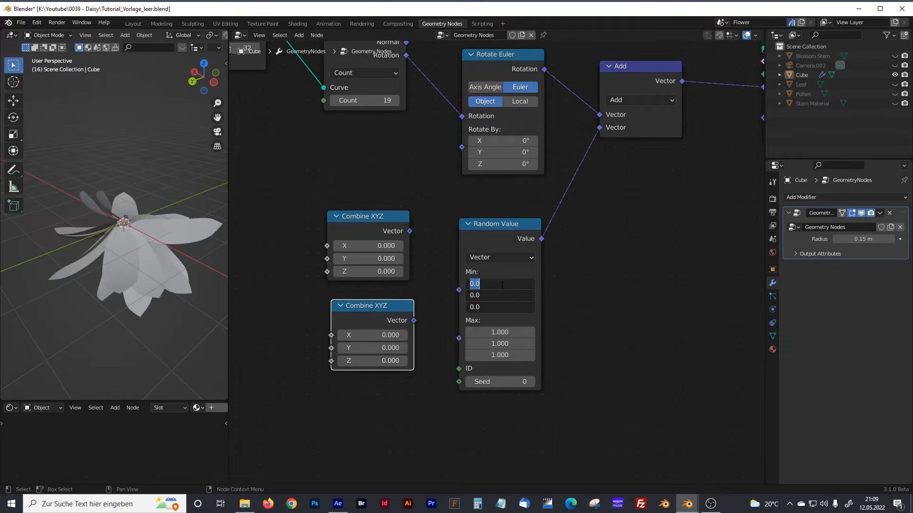
key("Escape")
Set X, Y and Z to -0.2 in the upper Combine XYZ node and to 0.2 in the lower one
left_click_drag(381, 245, 380, 271)
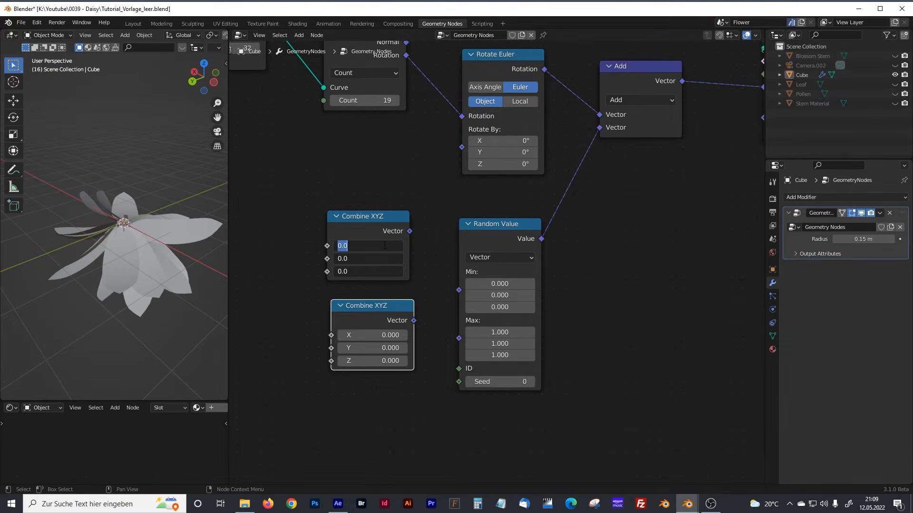
type("-")
key("Return")
left_click_drag(379, 336, 378, 361)
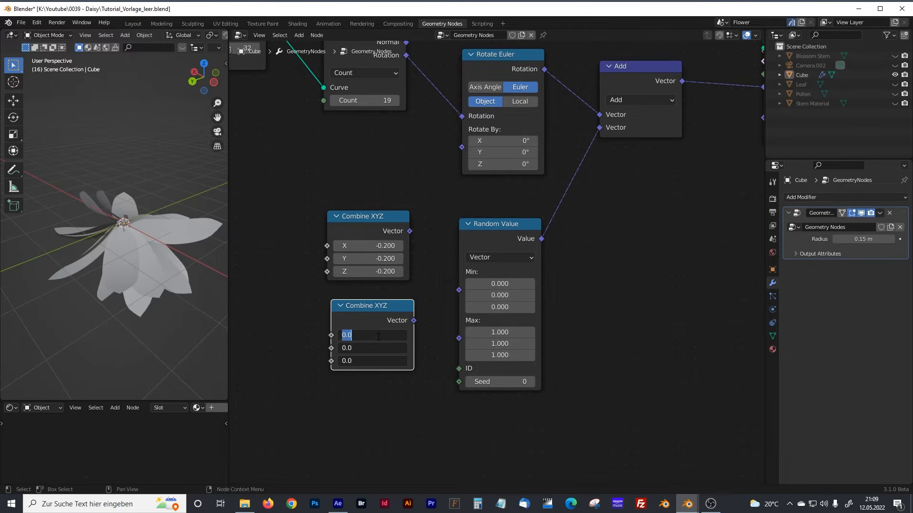
type("0.2")
key("Return")
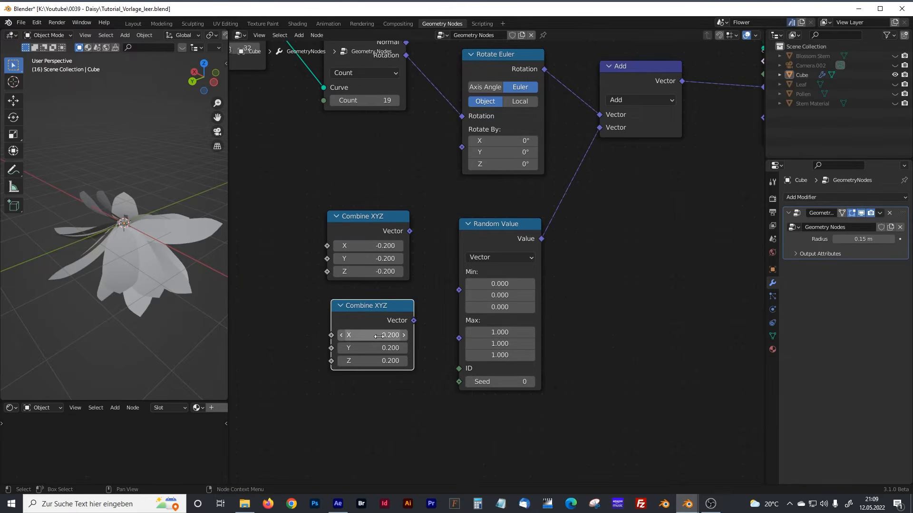
Connect the upper Combine XYZ vector to Random Value's Min and the lower one to its Max
left_click_drag(410, 231, 459, 290)
left_click_drag(413, 320, 457, 303)
middle_click_drag(166, 234, 121, 239)
Expose the Y inputs of both Combine XYZ nodes through one new Group Input socket and set the modifier's Y value to -0.27
middle_click_drag(339, 271, 443, 253)
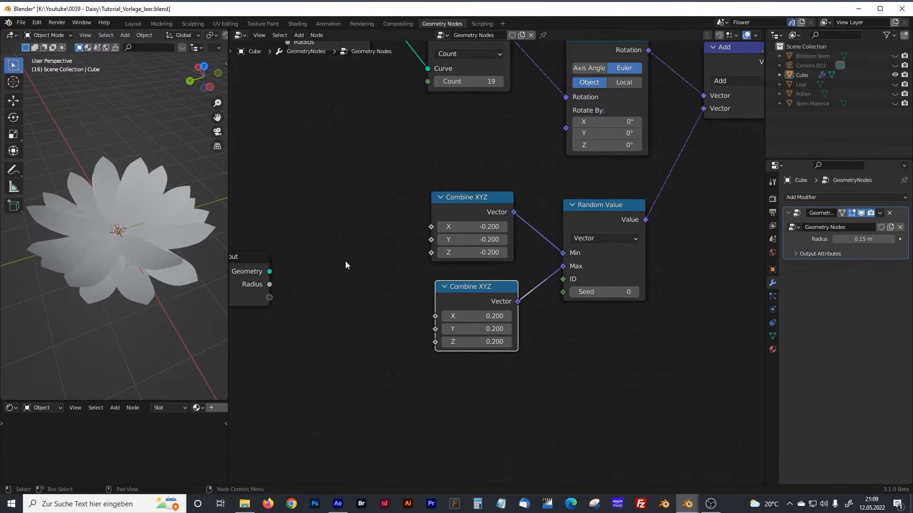
middle_click_drag(346, 265, 382, 257)
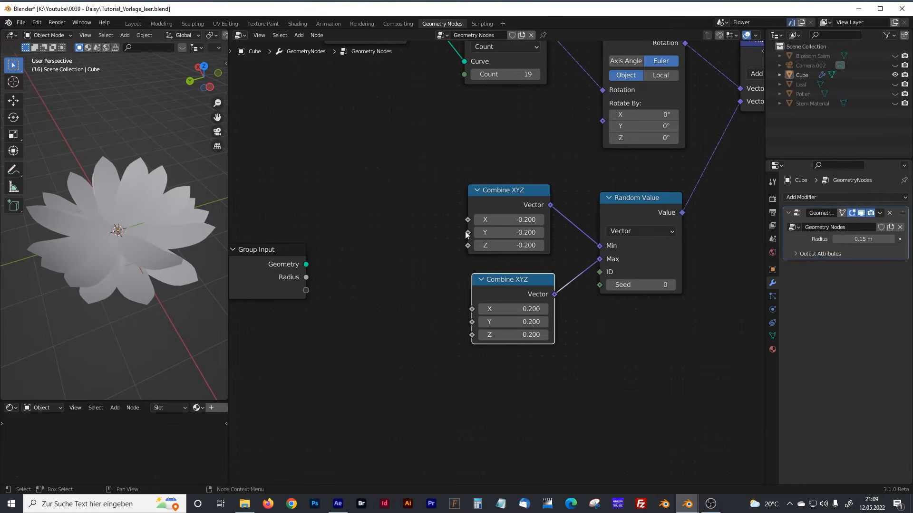
left_click_drag(464, 233, 306, 290)
left_click_drag(470, 322, 309, 290)
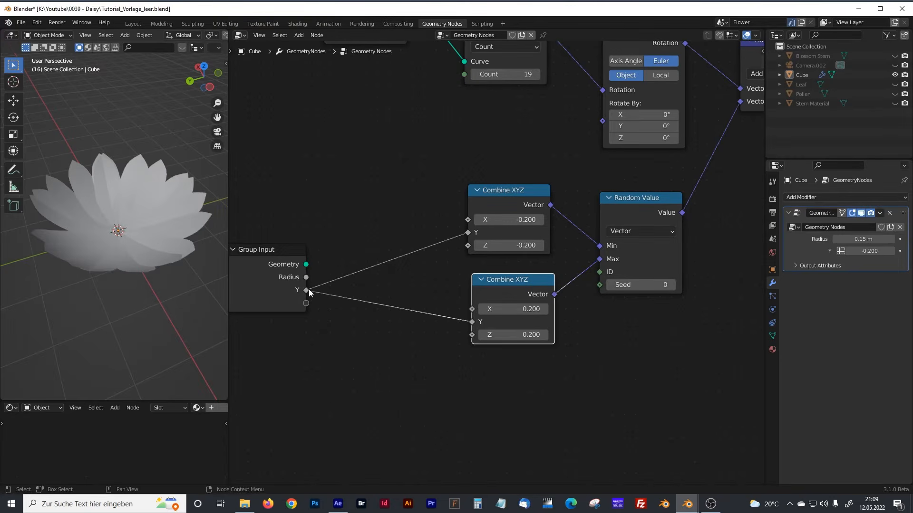
mouse_move(862, 251)
left_mouse_down()
mouse_move(881, 251)
mouse_move(847, 251)
mouse_move(869, 251)
left_mouse_up()
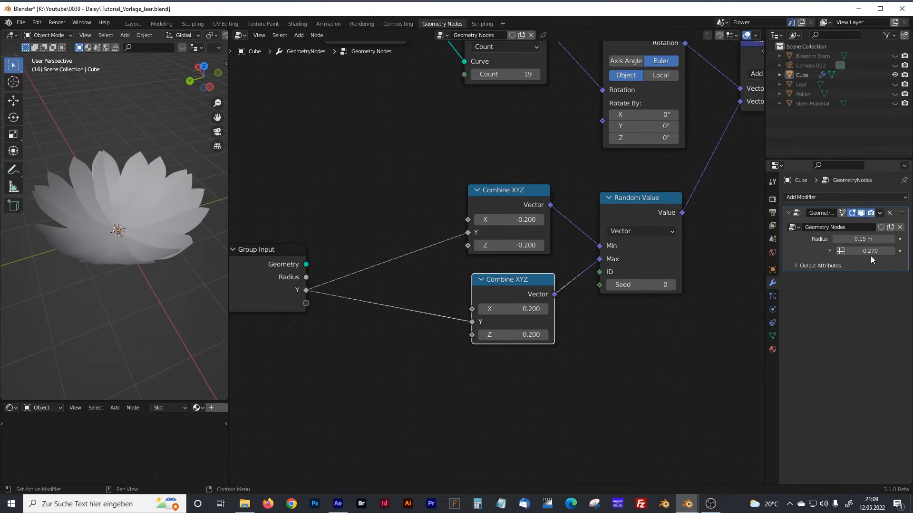
Insert a Math node in Add mode between Group Input's Y and the upper Combine XYZ, and realign the Combine XYZ nodes
left_click_drag(507, 190, 513, 189)
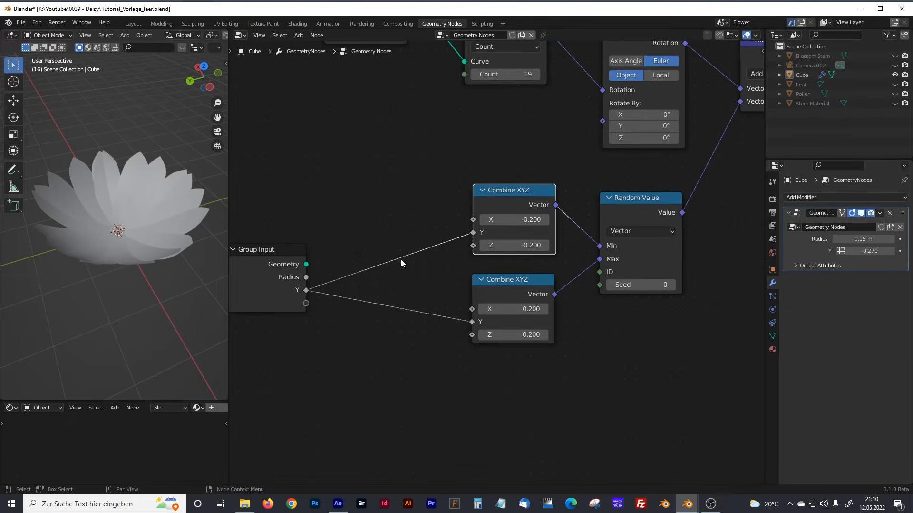
key("shift+a")
type("math")
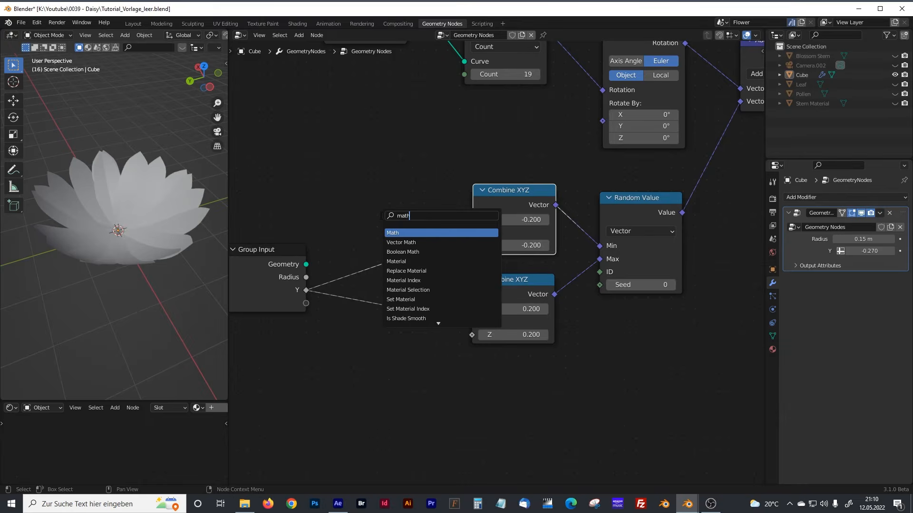
left_click(405, 233)
left_click(395, 237)
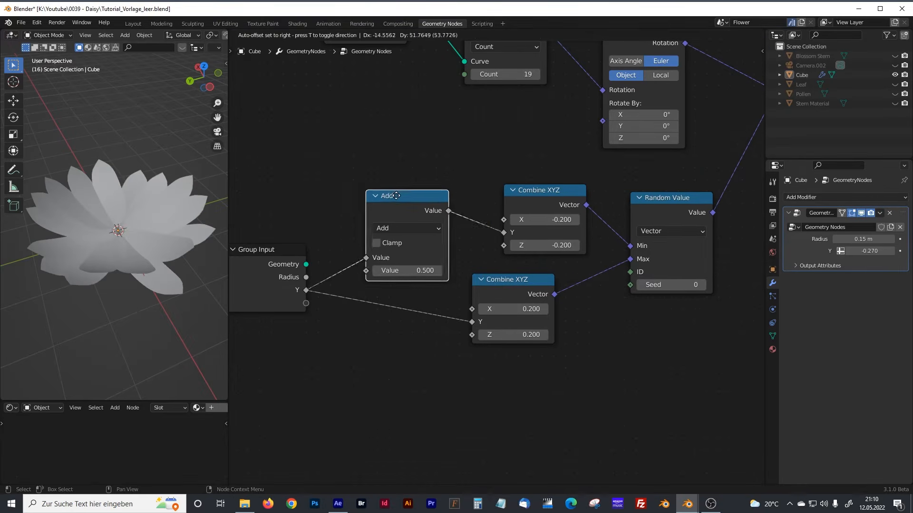
left_click_drag(527, 190, 501, 185)
left_click_drag(504, 277, 510, 275)
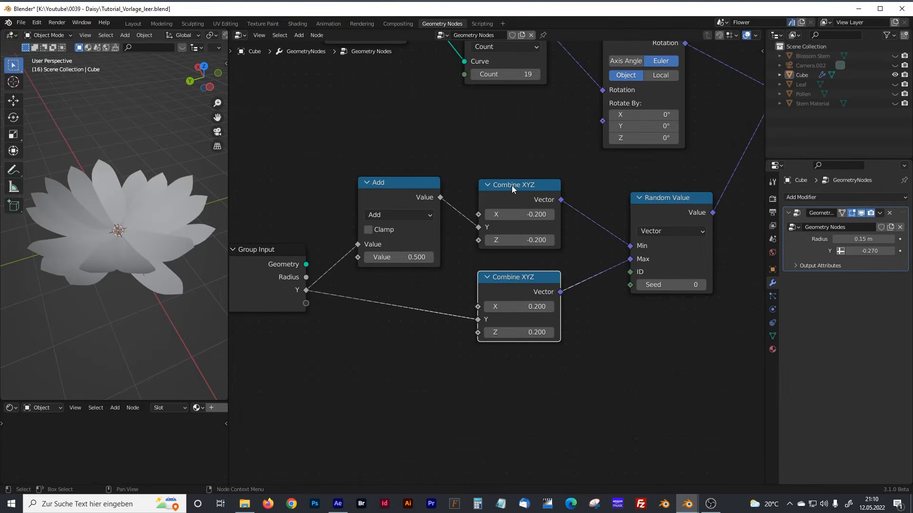
Try 0.2 as the second value of the Math Add node and check the flower from the side
left_click(416, 257)
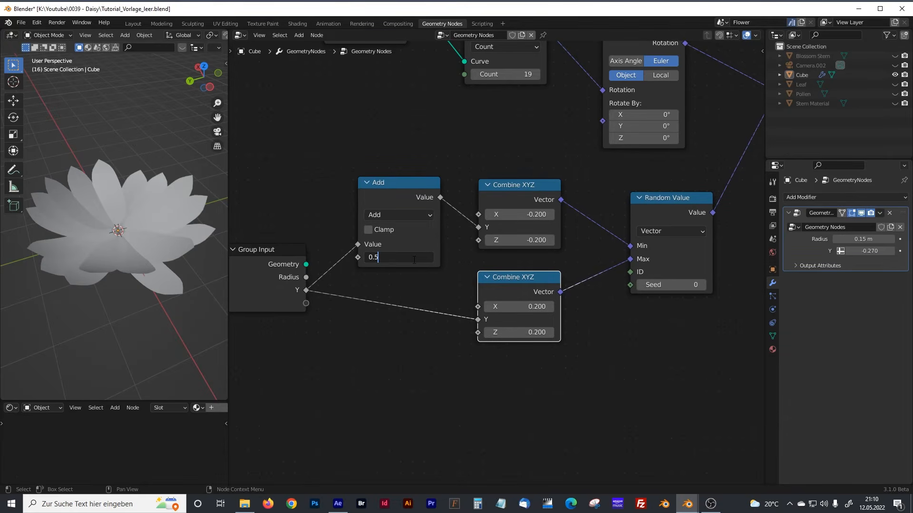
key("Return")
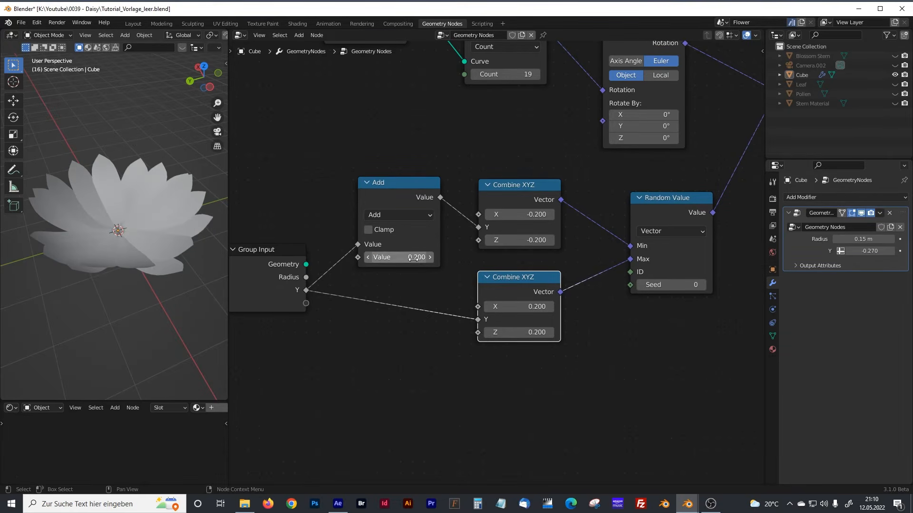
middle_click_drag(227, 240, 187, 183)
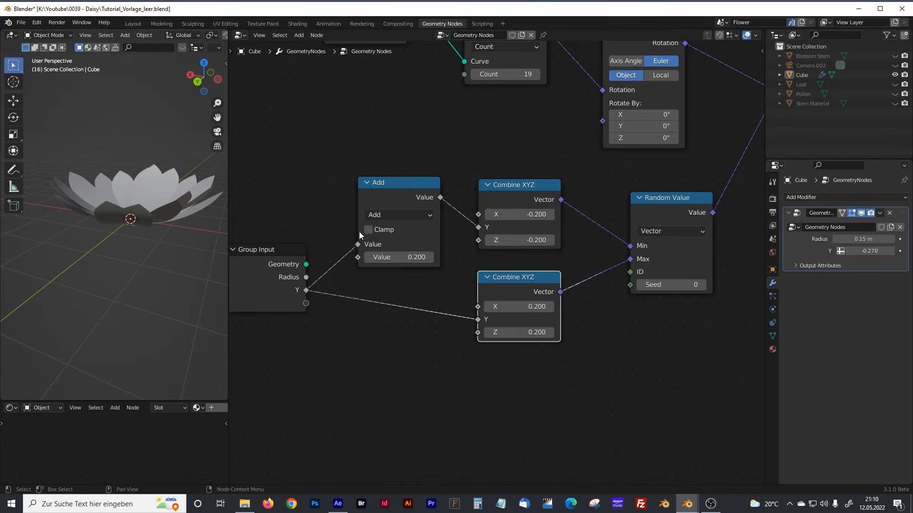
Set the second value of the Math Add node to 0.4
left_click(416, 259)
key("BackSpace")
type("4")
key("Return")
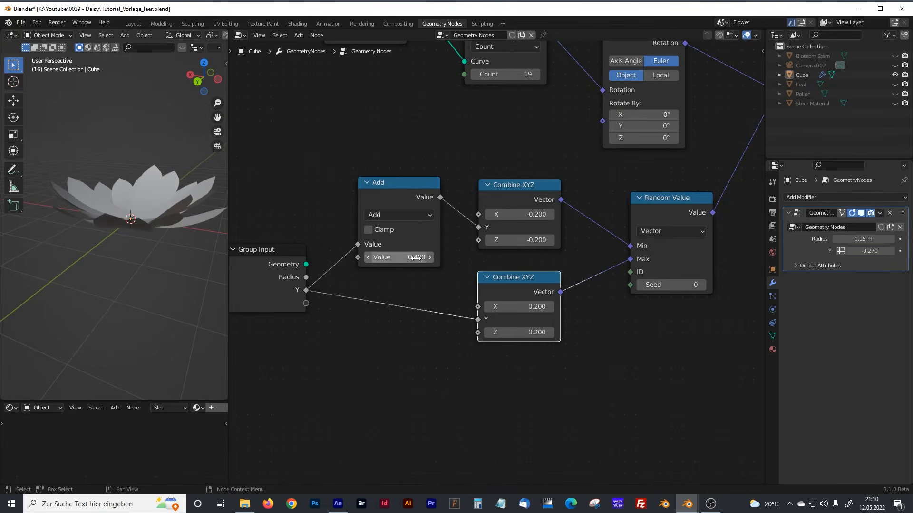
Try lower Y values on the modifier, down to -0.97, and check the petals from above and from the side
middle_click_drag(190, 242, 110, 249)
mouse_move(863, 251)
left_mouse_down()
mouse_move(884, 251)
mouse_move(855, 251)
left_mouse_up()
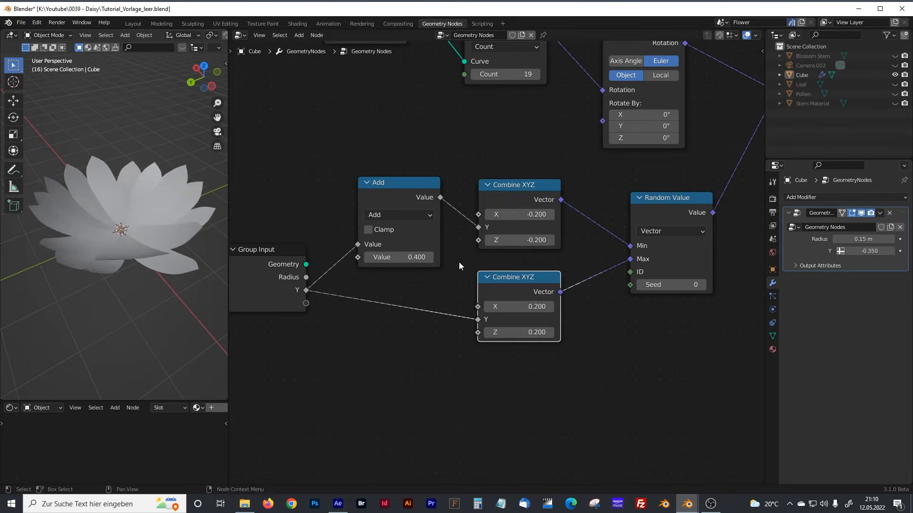
middle_click_drag(133, 248, 172, 223)
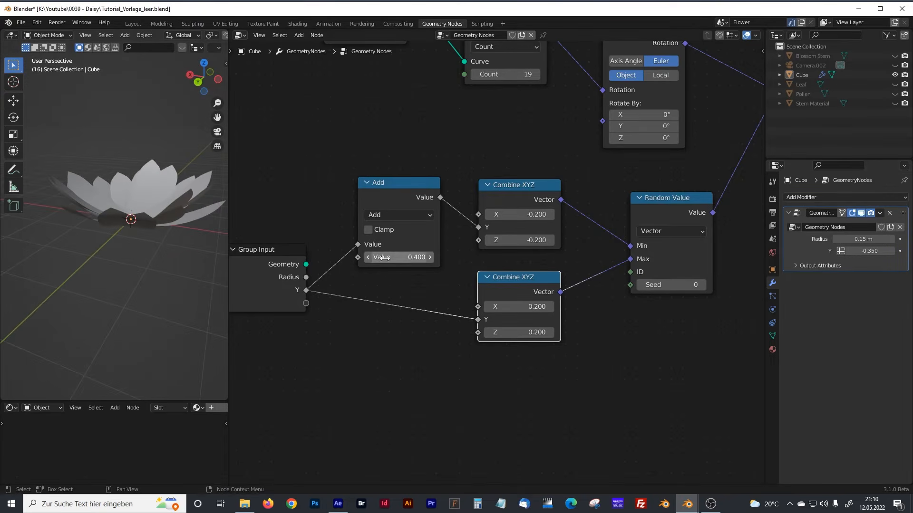
left_click_drag(419, 258, 440, 258)
left_click_drag(870, 251, 784, 251)
left_click_drag(841, 251, 852, 251)
Set the second value of the Math Add node to 0.5 and the modifier's Y value to -0.27
left_click(416, 258)
type("0.5")
key("Return")
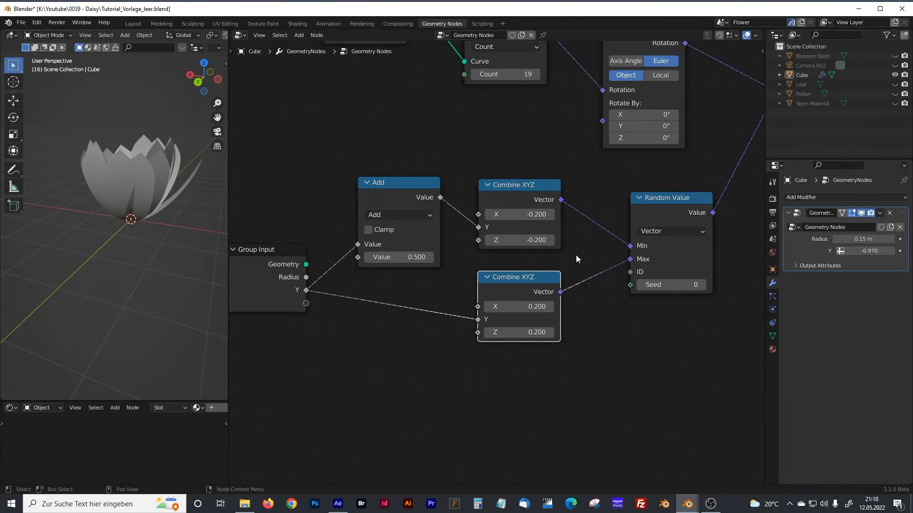
left_click_drag(863, 251, 896, 251)
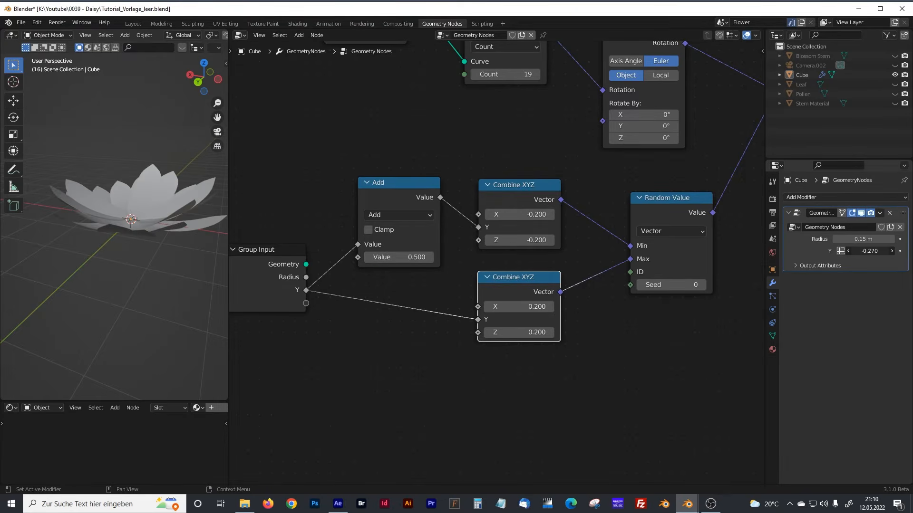
middle_click_drag(151, 201, 140, 225)
scroll(144, 225, "up", 3)
scroll(144, 222, "down", 1)
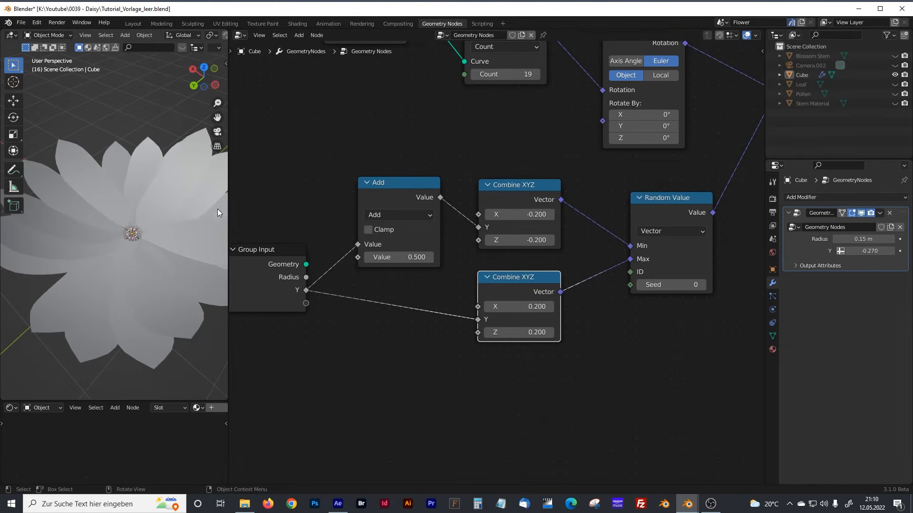
Add a Float Random Value node and connect its Value output to the Scale input of Instance on Points
scroll(508, 201, "down", 5)
middle_click_drag(532, 173, 411, 246)
middle_click_drag(506, 247, 205, 248)
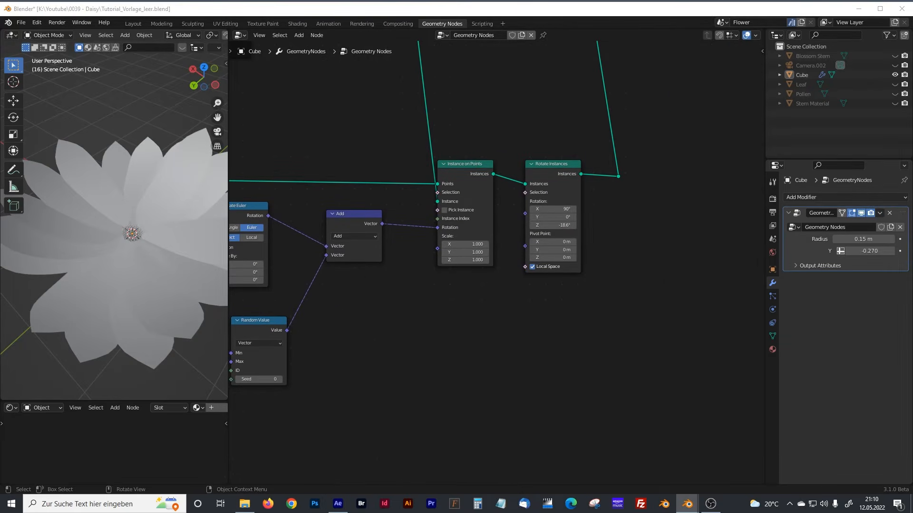
middle_click_drag(230, 323, 336, 267)
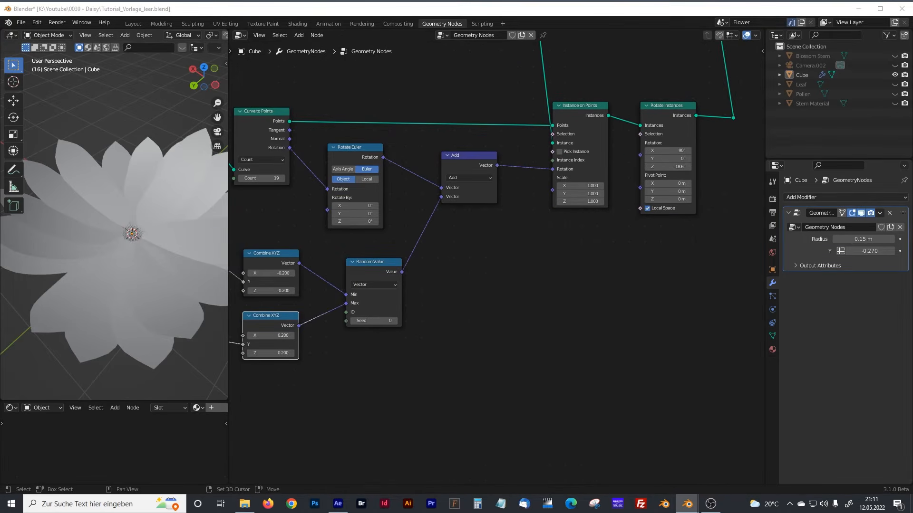
left_click(499, 329)
key("shift+a")
left_click(453, 300)
type("random")
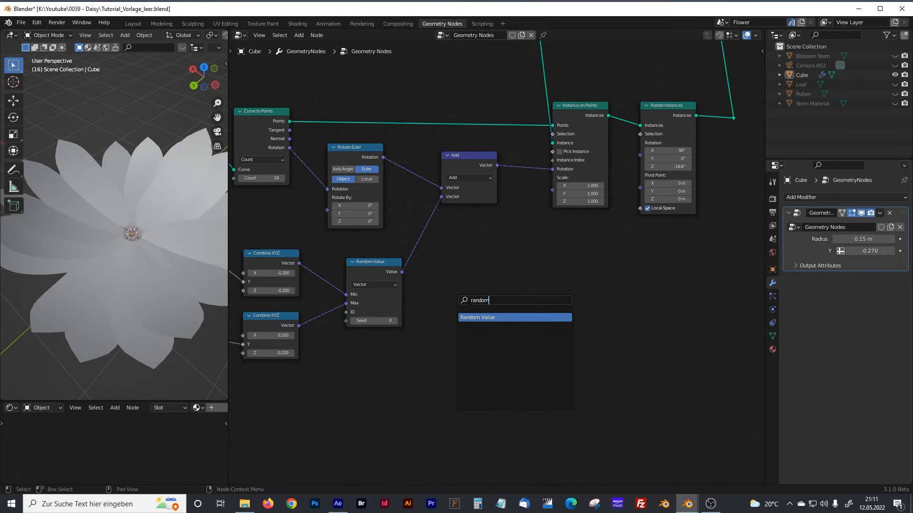
key("Return")
left_click(505, 274)
scroll(504, 273, "up", 2)
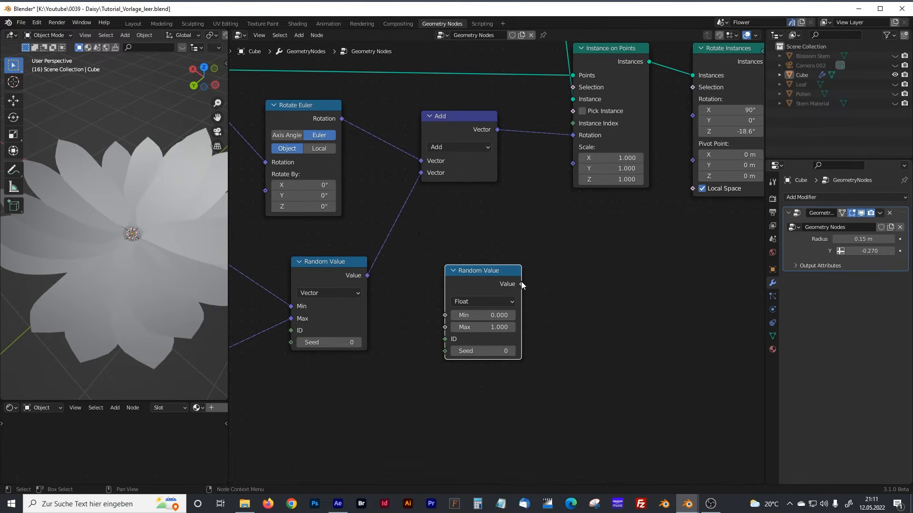
left_click_drag(492, 287, 570, 163)
scroll(496, 295, "up", 2)
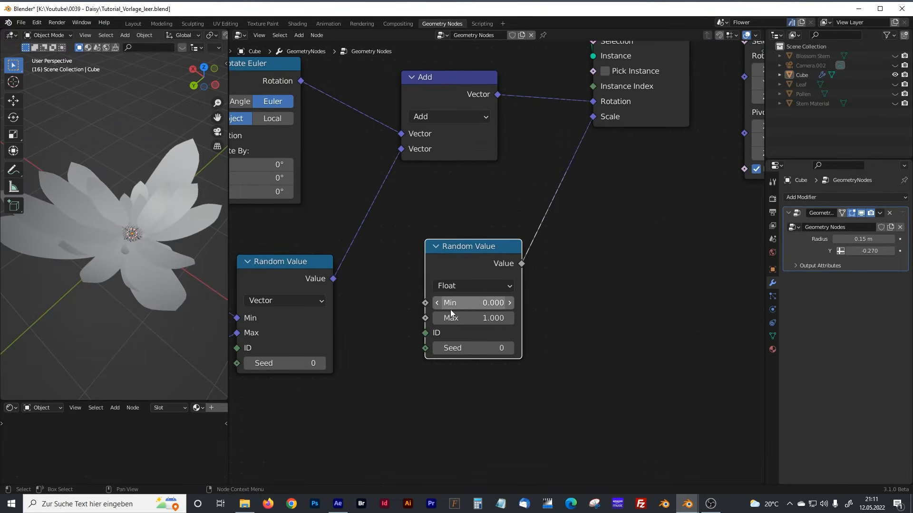
Set the scale Random Value node's Min to 0.15 and Max to 0.2
left_click(499, 303)
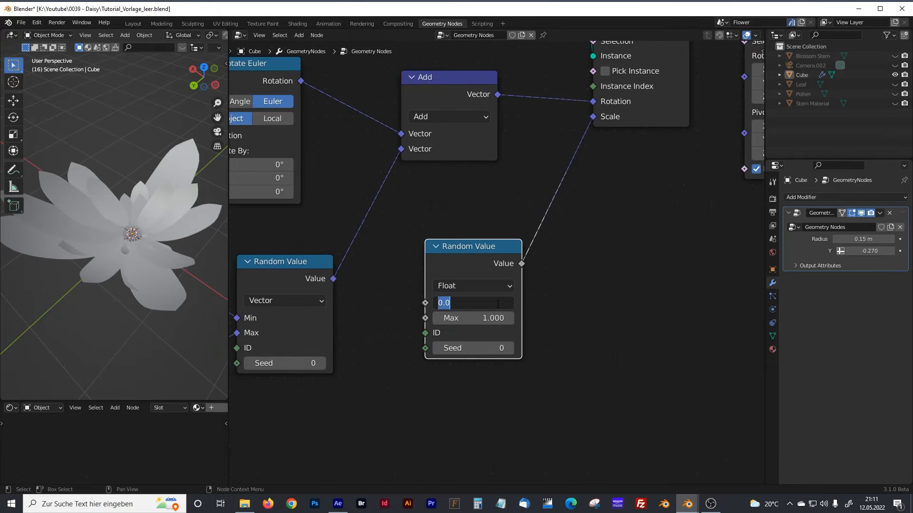
type("0.15")
key("Return")
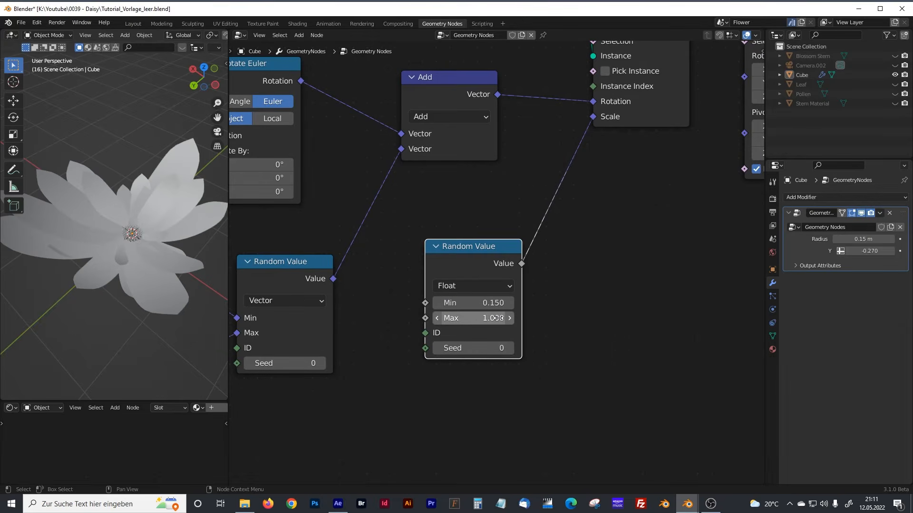
left_click(497, 318)
type("0.2")
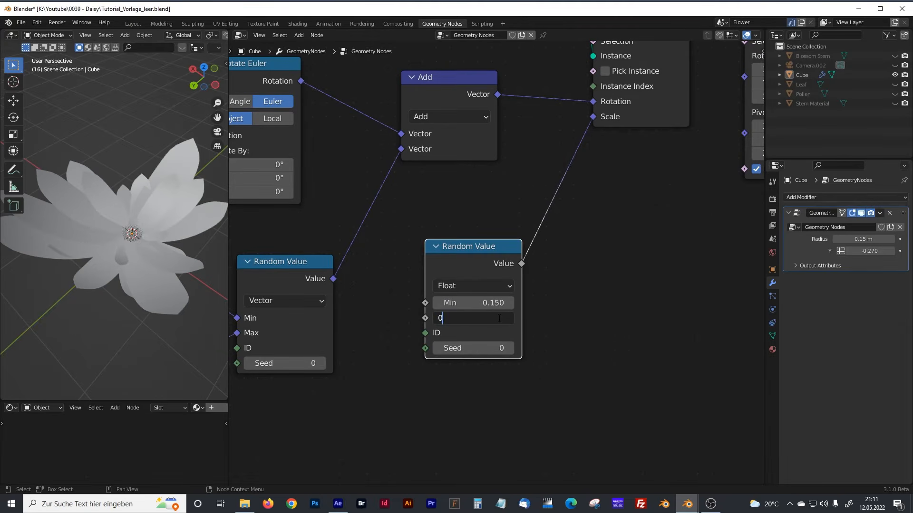
key("Return")
scroll(157, 223, "up", 8)
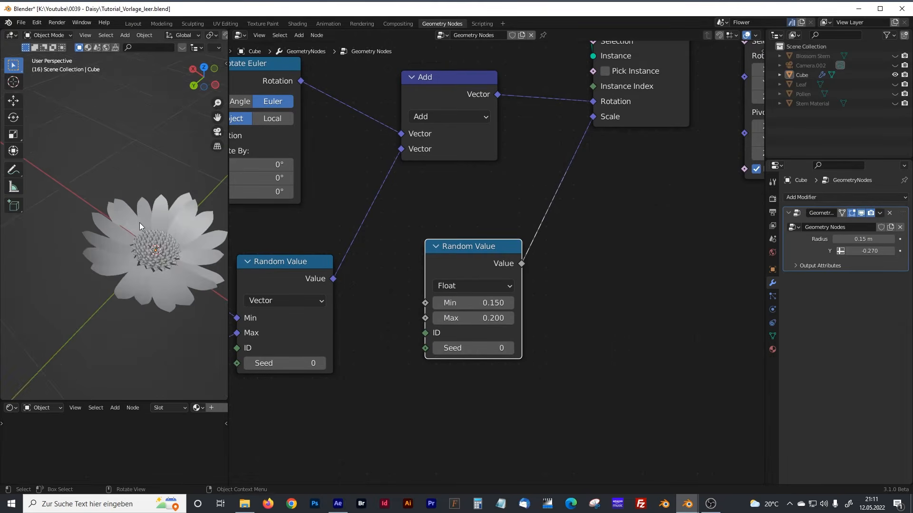
middle_click_drag(118, 217, 131, 237)
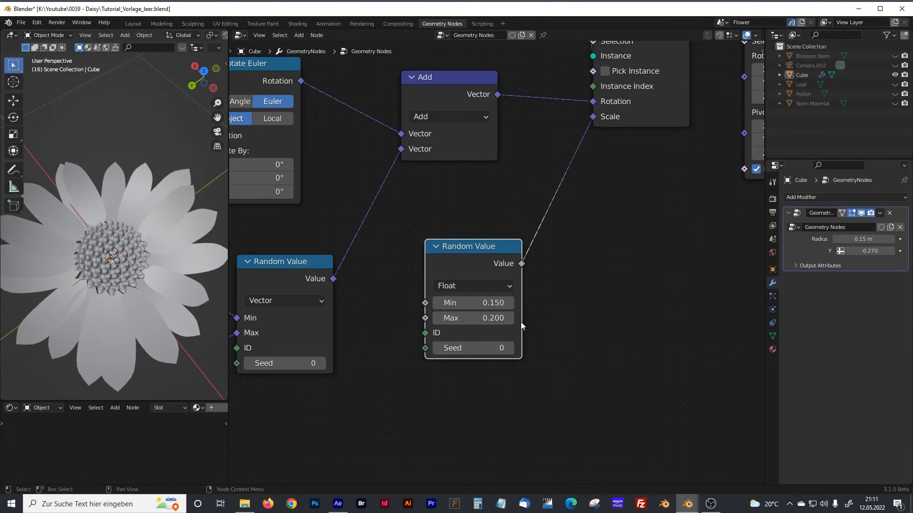
Reduce the modifier's Radius to 0.1 m
scroll(469, 270, "down", 2)
middle_click_drag(368, 190, 583, 287)
left_click(835, 238)
left_click(835, 238)
left_click(835, 239)
left_click(835, 238)
left_click(835, 239)
middle_click_drag(152, 264, 139, 225)
Turn off the Switch node in the Blossom leaf stem frame and inspect the petals up close
scroll(264, 115, "down", 8)
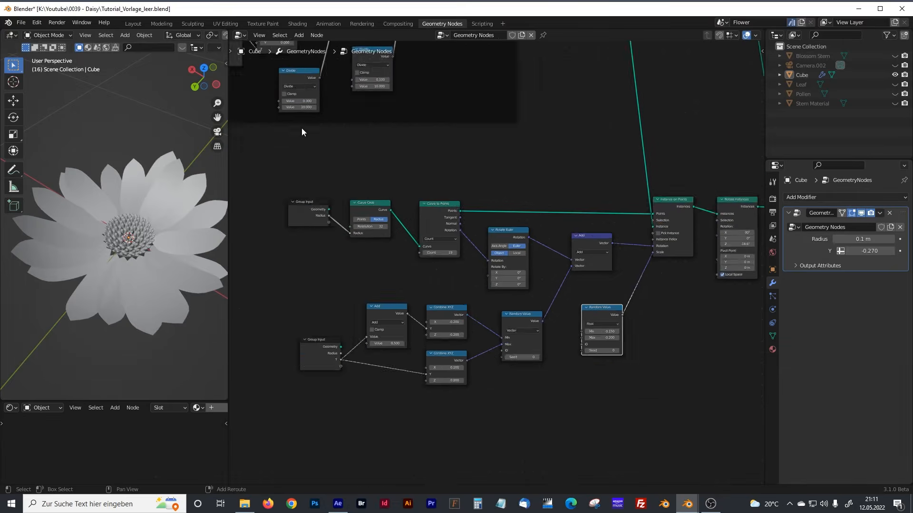
middle_click_drag(238, 91, 532, 348)
middle_click_drag(365, 232, 504, 380)
middle_click_drag(330, 126, 389, 323)
middle_click_drag(265, 297, 410, 318)
middle_click_drag(487, 273, 420, 290)
middle_click_drag(473, 221, 382, 276)
scroll(432, 256, "up", 6)
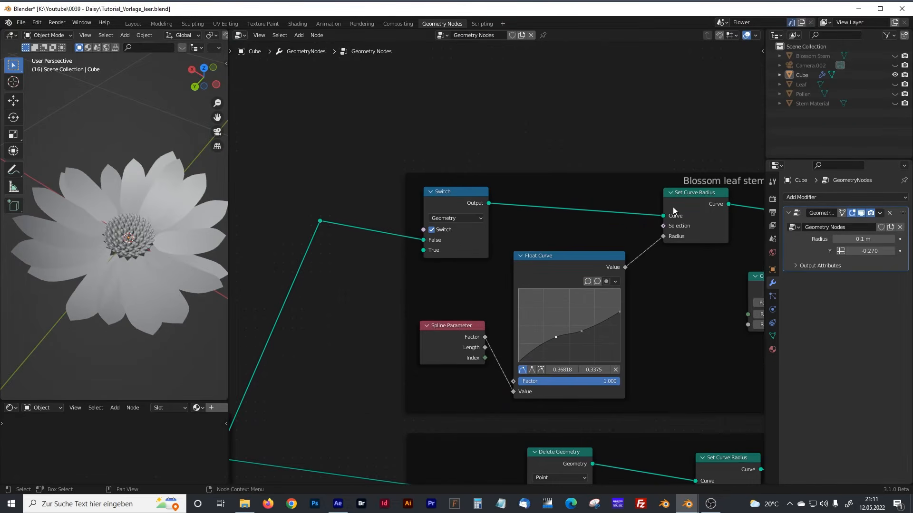
left_click(431, 230)
scroll(161, 246, "up", 3)
mouse_move(125, 236)
middle_mouse_down()
mouse_move(159, 276)
mouse_move(126, 232)
middle_mouse_up()
scroll(138, 244, "up", 5)
scroll(126, 232, "down", 5)
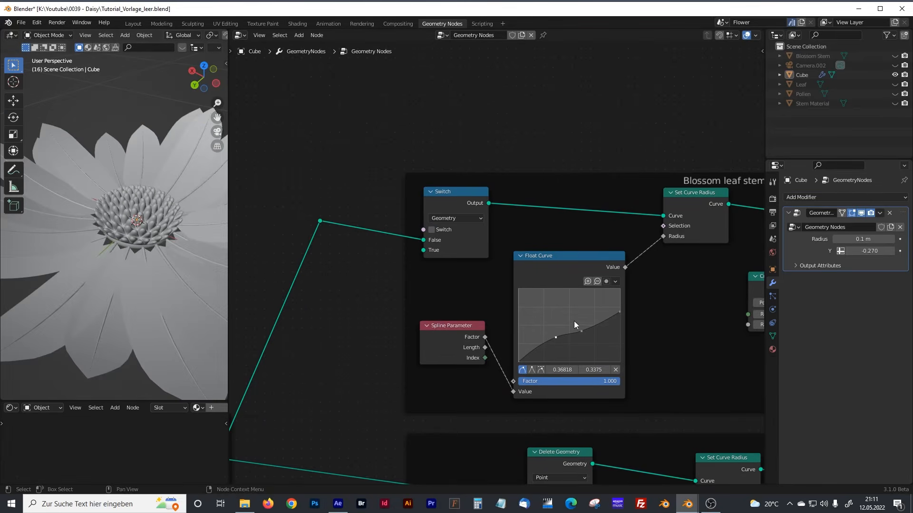
Try a Start Size of 1, then a Start Size of 0 with an End Size of 2, on the Endpoint Selection node feeding Delete Geometry
middle_click_drag(515, 293, 528, 278)
left_click(409, 271)
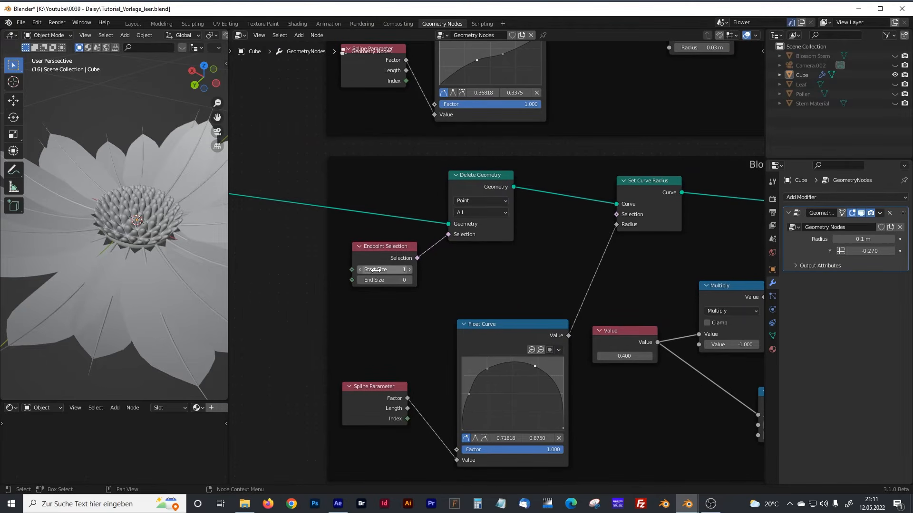
left_click(360, 269)
left_click(409, 280)
left_click(409, 280)
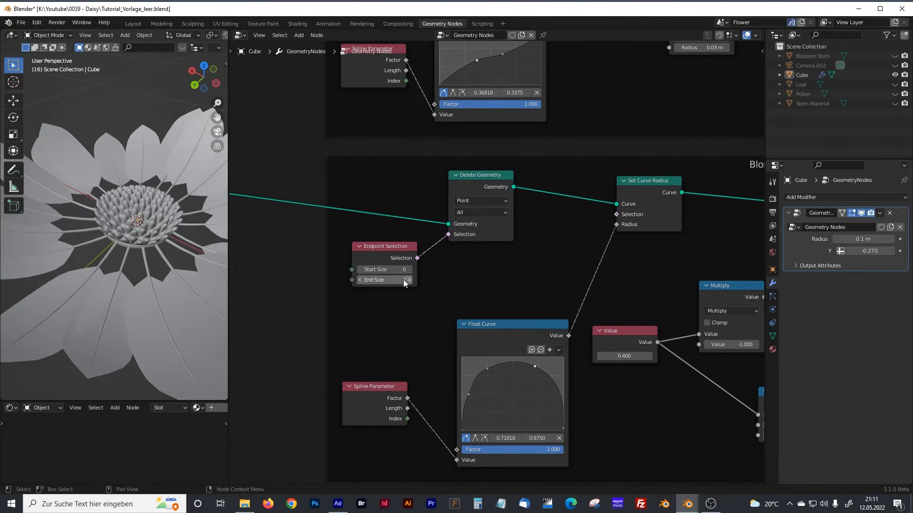
middle_click_drag(145, 218, 171, 202)
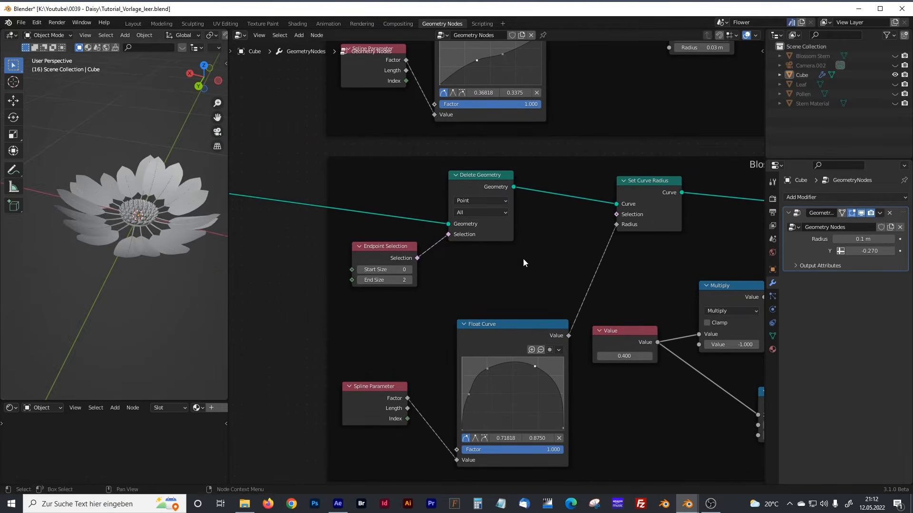
Set the modifier's Y value to -0.59 and return the Endpoint Selection node's End Size to 0
mouse_move(870, 251)
left_mouse_down()
mouse_move(837, 251)
mouse_move(875, 251)
mouse_move(865, 251)
left_mouse_up()
left_click(361, 281)
left_click(361, 281)
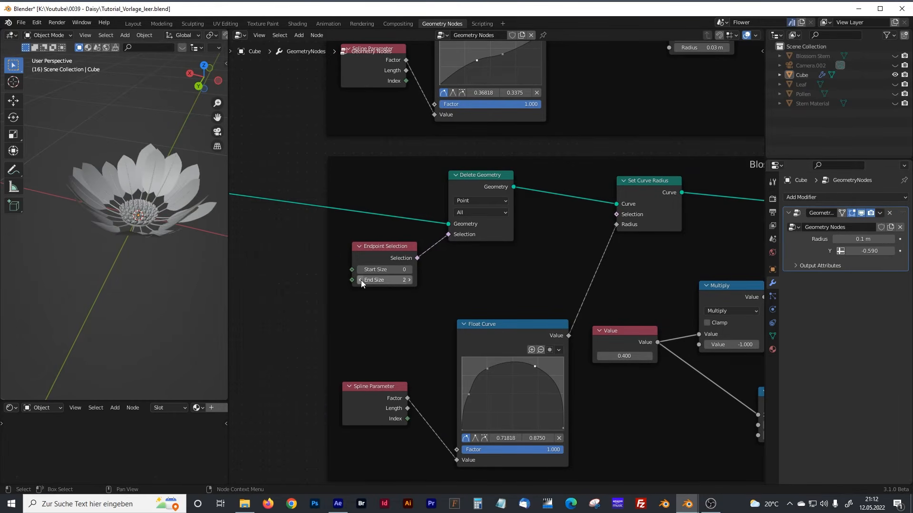
mouse_move(101, 219)
middle_mouse_down()
mouse_move(98, 249)
mouse_move(90, 224)
middle_mouse_up()
Turn the Switch node in the Blossom leaf stem frame back on
middle_click_drag(398, 120, 417, 182)
left_click(385, 129)
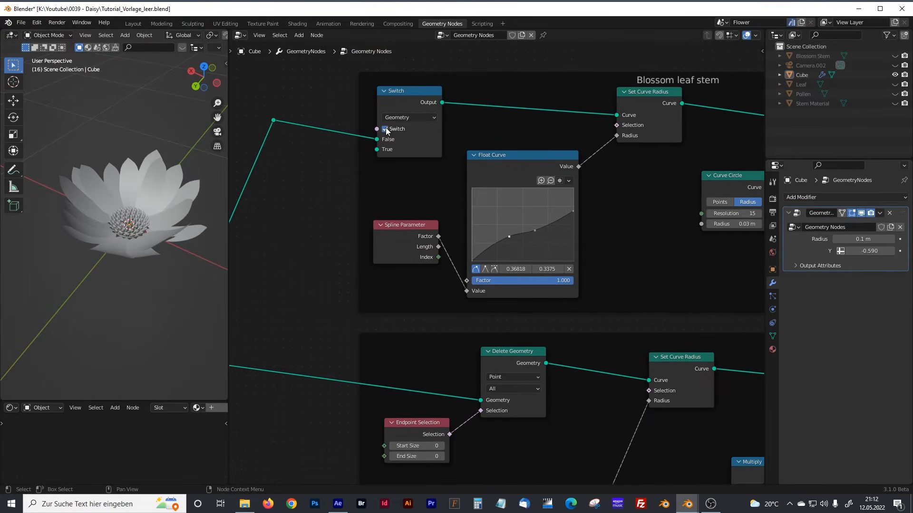
scroll(147, 229, "down", 3)
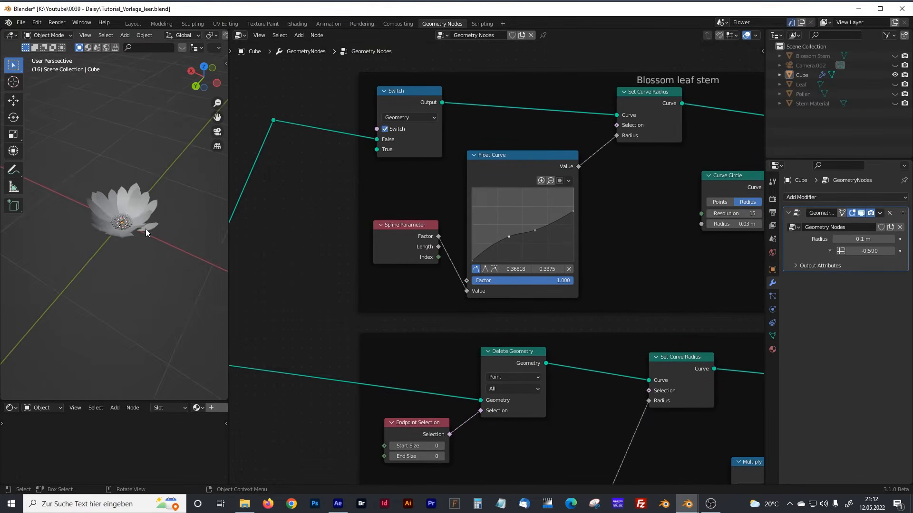
Move the Subdivision Surface node in the middle pollen frame slightly away from the Extrude Mesh nodes and check the flower
middle_click_drag(648, 278, 461, 261)
middle_click_drag(458, 333, 481, 260)
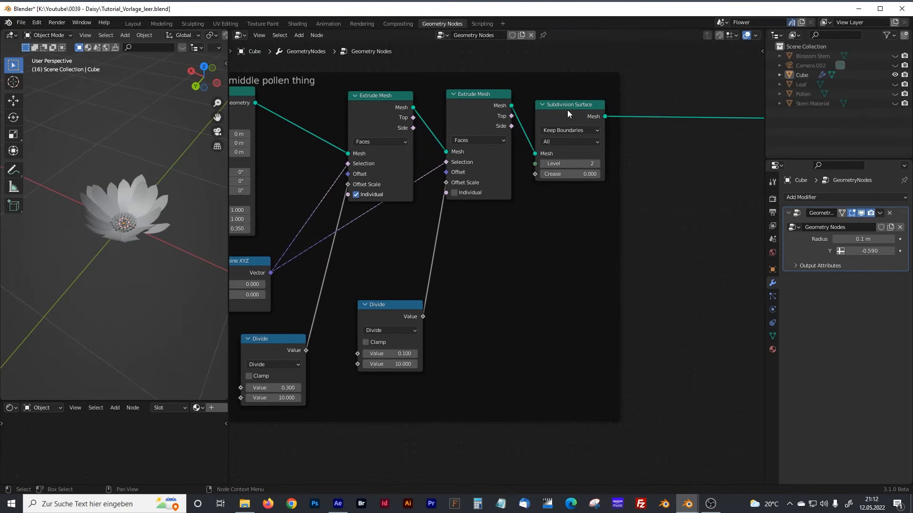
left_click_drag(567, 113, 578, 98)
middle_click_drag(119, 237, 138, 217)
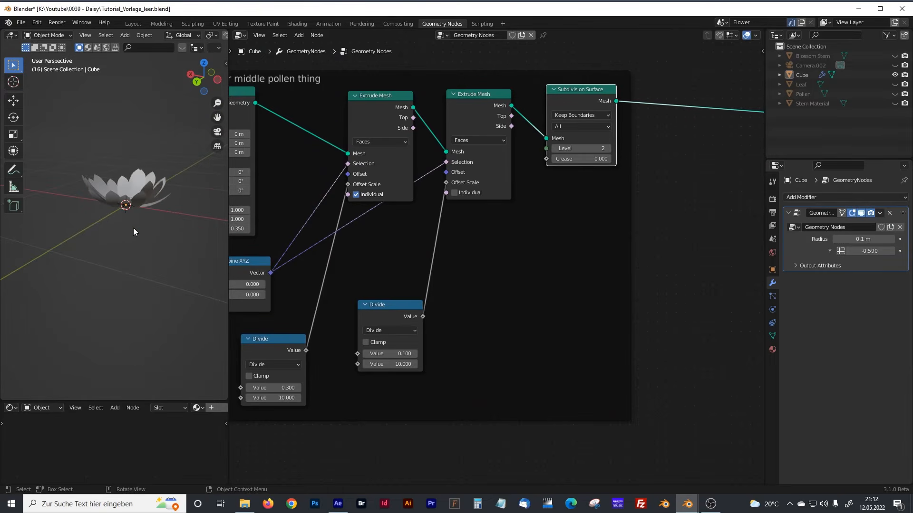
scroll(133, 227, "down", 2)
scroll(133, 228, "up", 2)
middle_click_drag(140, 201, 138, 236)
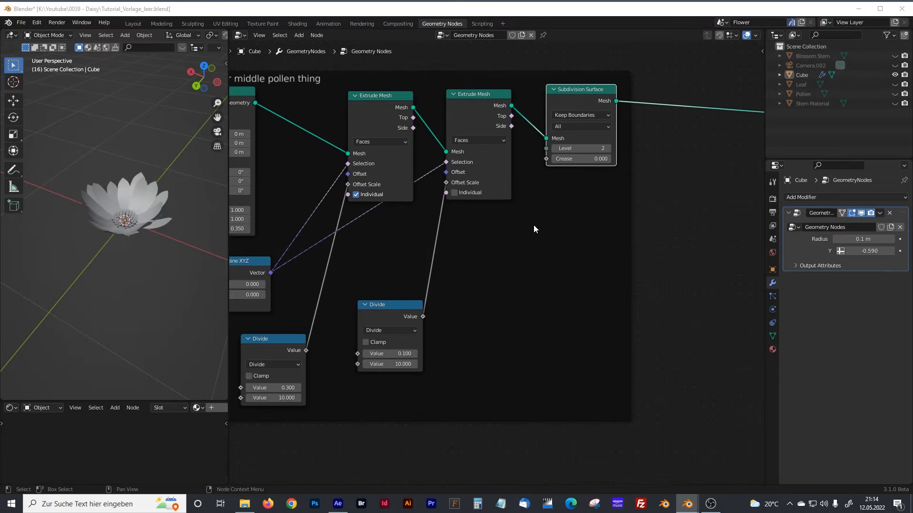
Add a Set Material node and insert it on the link after Subdivision Surface in the middle pollen frame
middle_click_drag(549, 249, 506, 279)
left_click(515, 279)
key("shift+a")
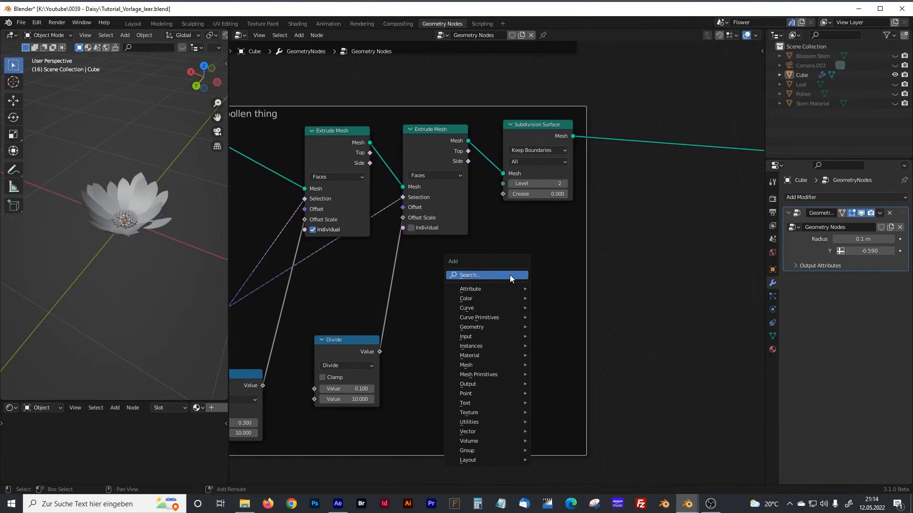
type("set mat")
left_click(512, 289)
left_click(518, 272)
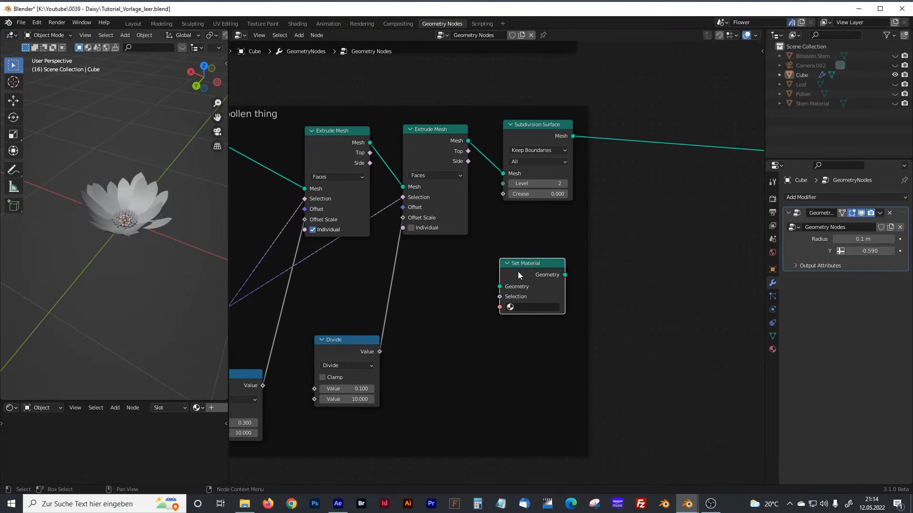
middle_click_drag(534, 241, 505, 279)
middle_click_drag(406, 250, 470, 260)
middle_click_drag(574, 284, 495, 295, "shift")
left_click_drag(491, 320, 585, 188)
Enclose the petal distribution nodes, from both Group Inputs through Rotate Instances, in a frame labelled "distribute blossom"
middle_click_drag(615, 292, 497, 195)
scroll(487, 207, "down", 3)
scroll(486, 209, "down", 5)
middle_click_drag(493, 320, 550, 119)
scroll(478, 198, "down", 2)
scroll(392, 199, "up", 1)
left_click_drag(291, 186, 714, 375)
scroll(438, 232, "up", 2)
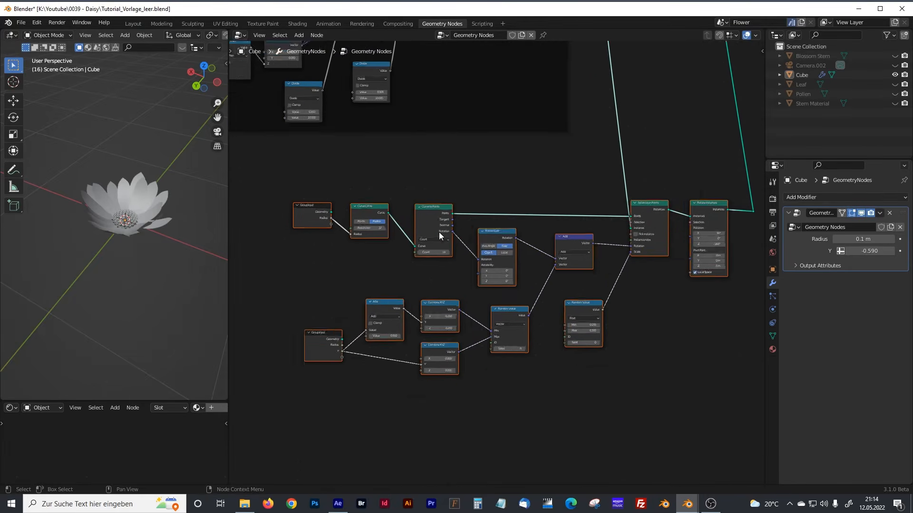
scroll(456, 231, "down", 1)
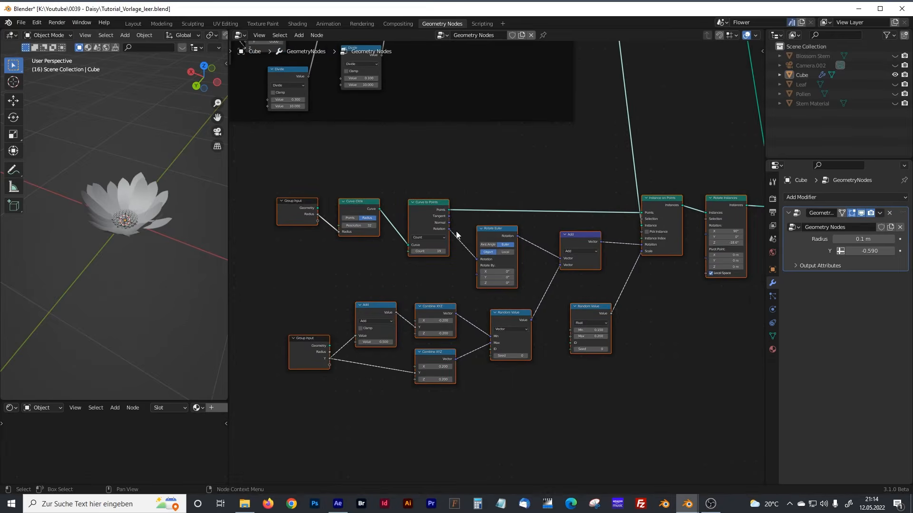
key("ctrl+j")
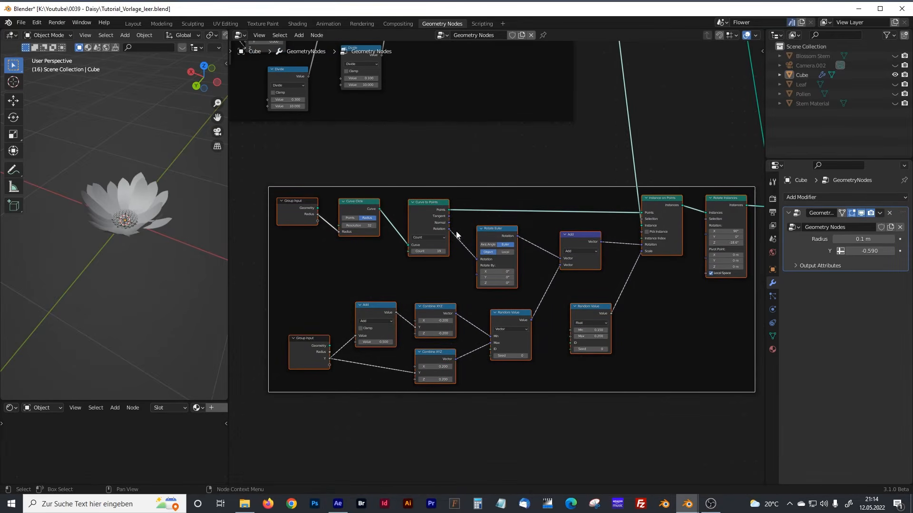
key("F2")
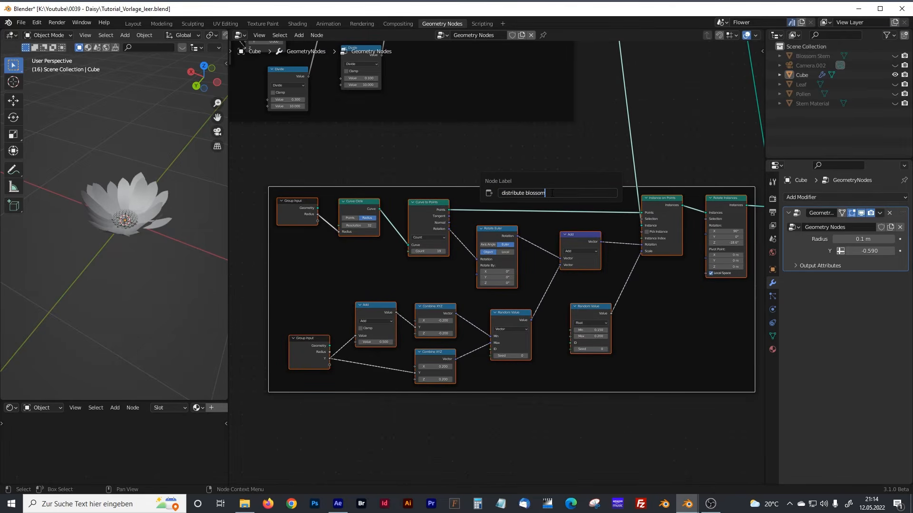
key("Return")
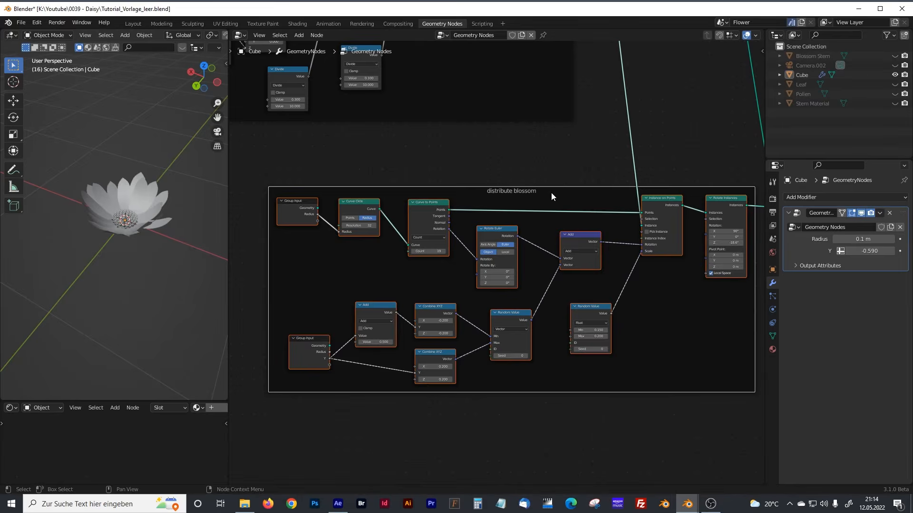
Reposition the distribute blossom frame and the reroute point following Rotate Instances
key("g")
left_click(561, 170)
scroll(550, 176, "down", 1)
mouse_move(558, 199)
middle_mouse_down()
mouse_move(475, 200)
mouse_move(313, 275)
middle_mouse_up()
left_click_drag(521, 279, 505, 294)
key("g")
left_click(520, 274)
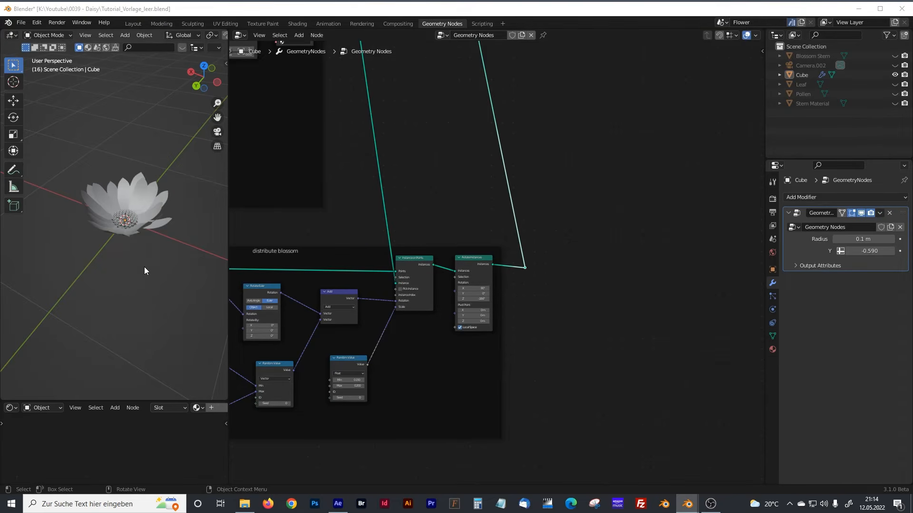
Add a Curve Line node in the empty area beyond the distribute blossom frame
middle_click_drag(508, 239, 384, 251)
scroll(469, 246, "up", 2)
middle_click_drag(469, 246, 452, 237)
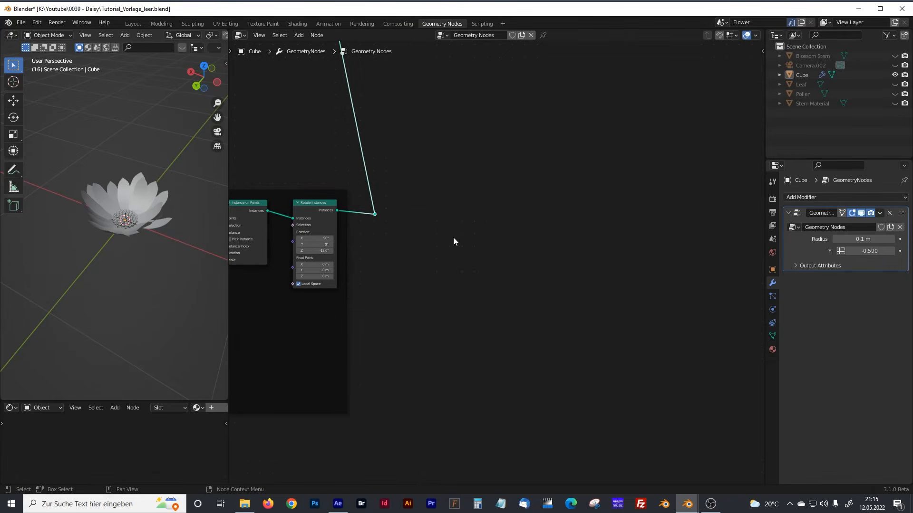
left_click(453, 237)
key("shift+a")
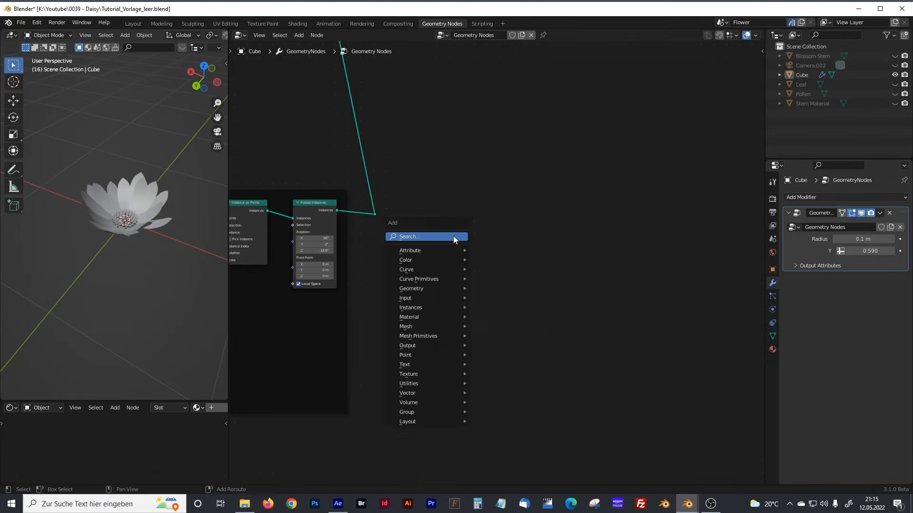
left_click(443, 234)
type("curv")
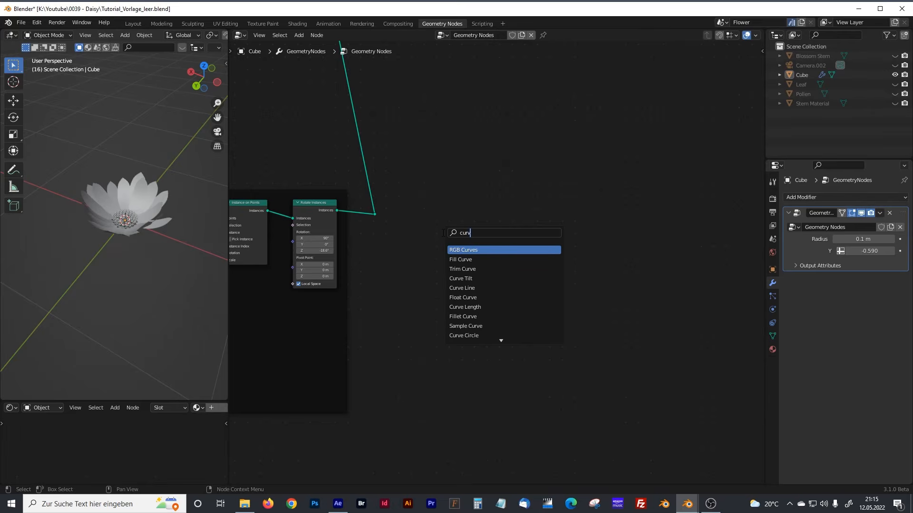
type("e l")
left_click(466, 248)
left_click(526, 210)
middle_click_drag(526, 210, 418, 194)
scroll(456, 210, "up", 3)
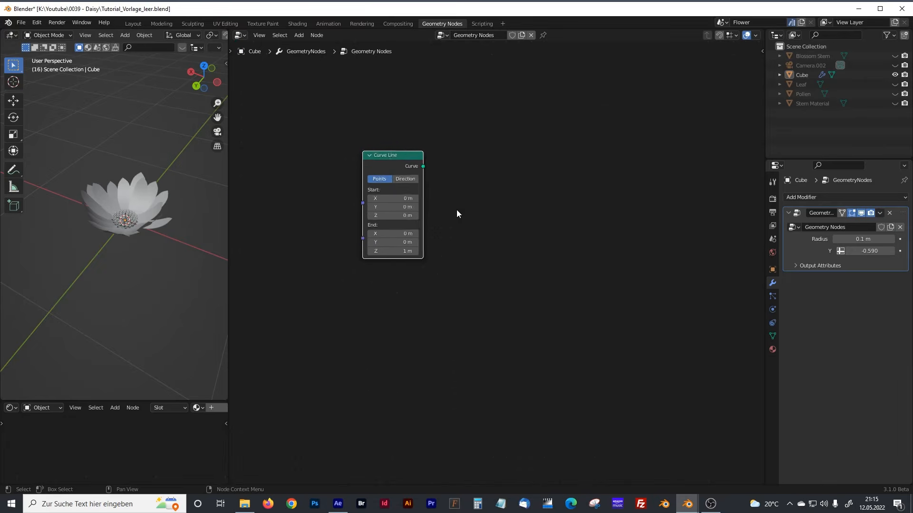
middle_click_drag(499, 171, 474, 209)
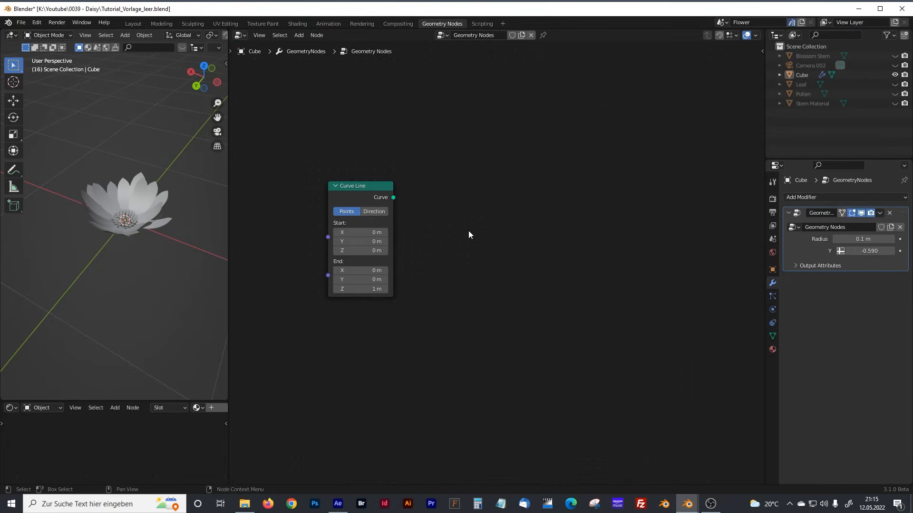
Add a Resample Curve node and place it beside the Curve Line node
key("shift+a")
type("re")
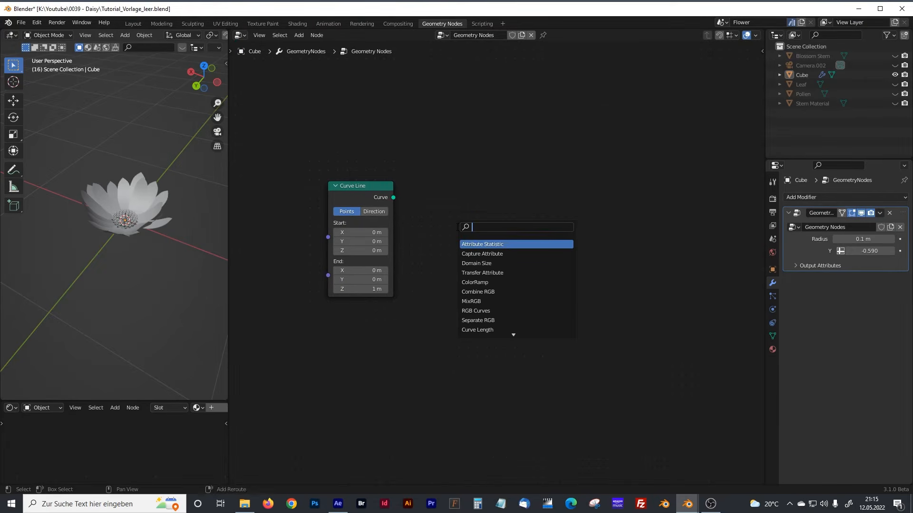
type("sam")
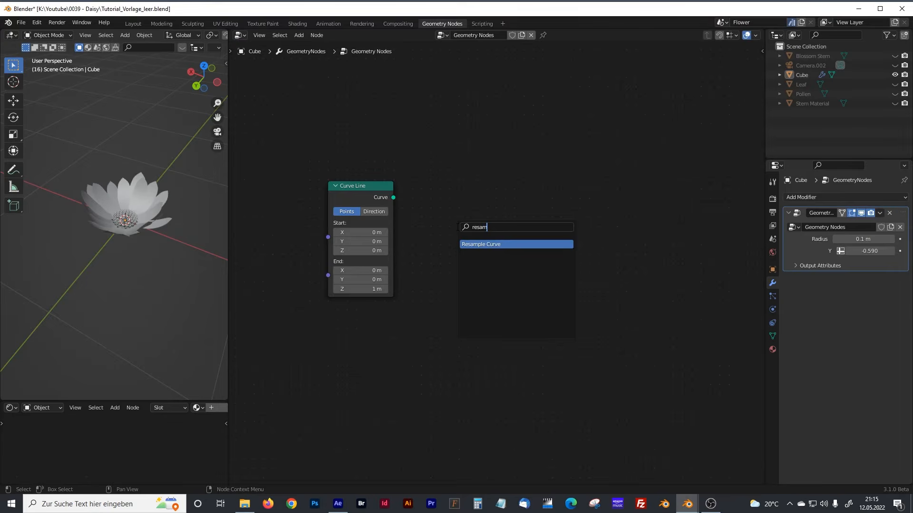
left_click(478, 244)
left_click(461, 191)
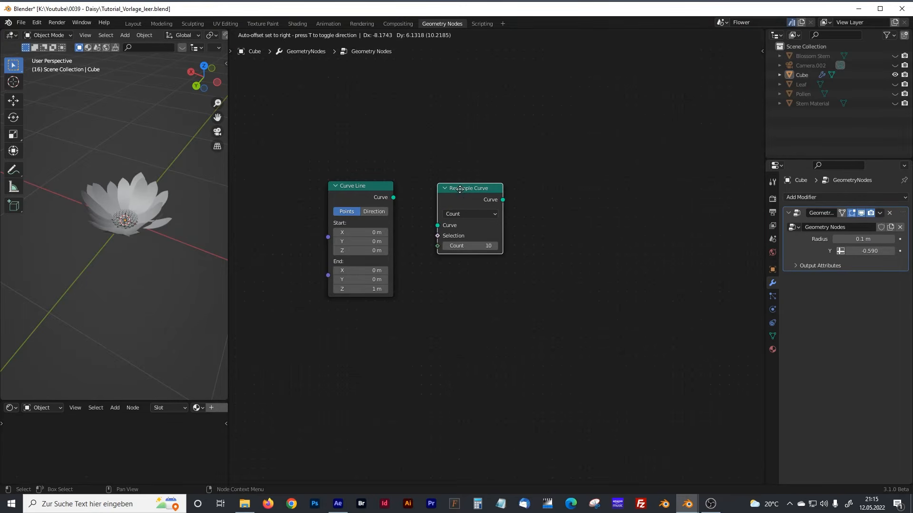
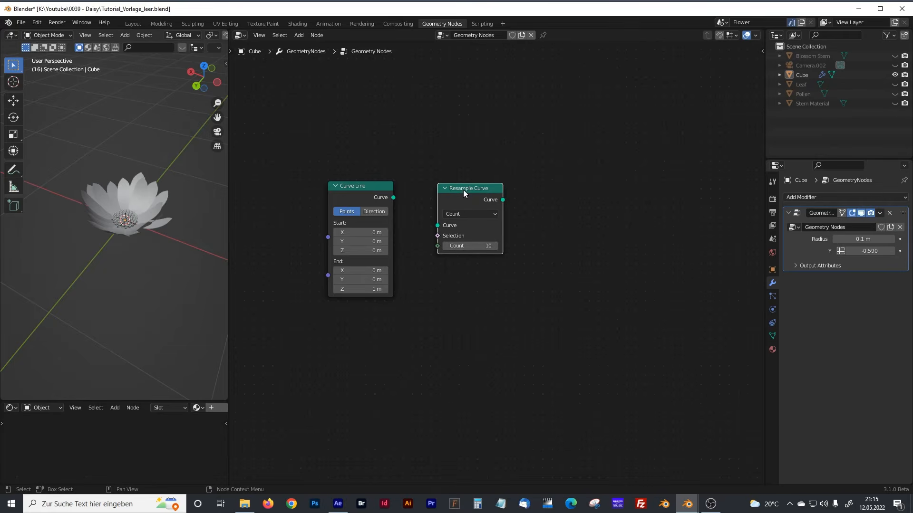
Set the Curve Line's end Z to 0.15 m
left_click(374, 289)
type("0")
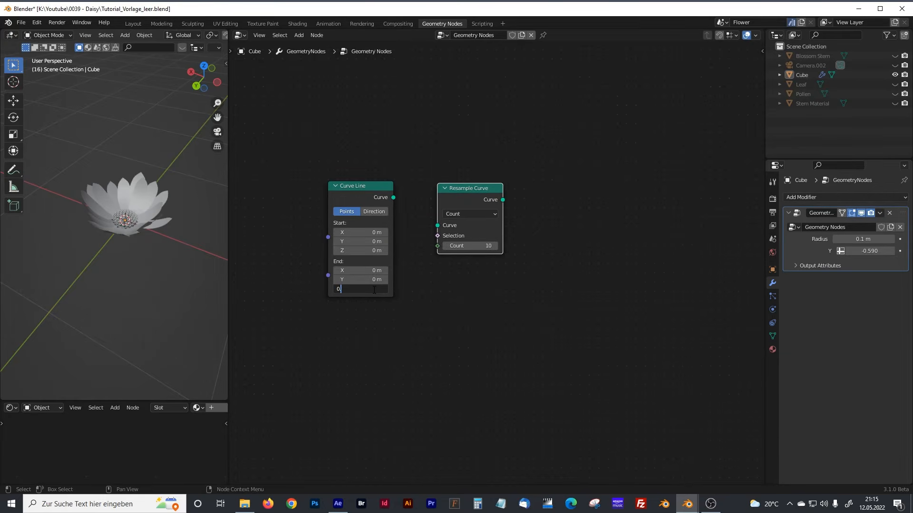
type(".15")
key("Return")
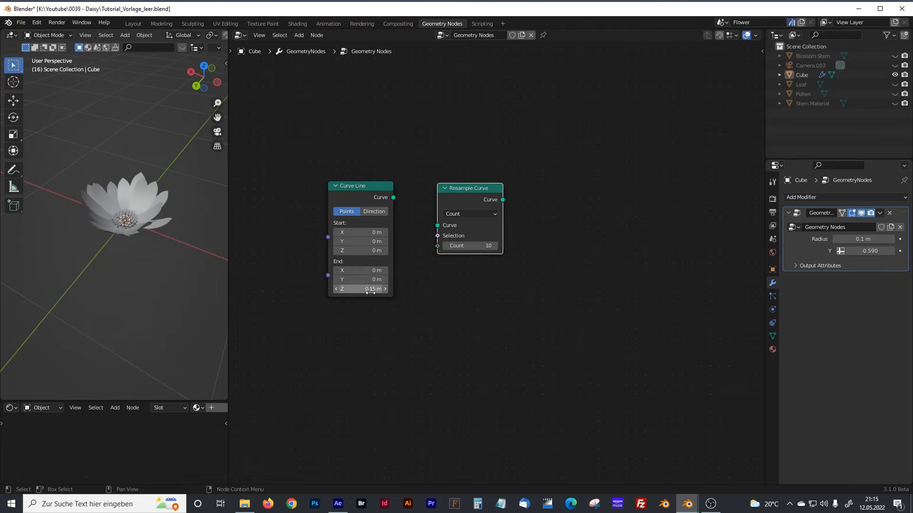
Set the Curve Line's end Z to 0.1 m and connect its curve output to Resample Curve
left_click(370, 289)
left_click(344, 289)
type("0")
key("Return")
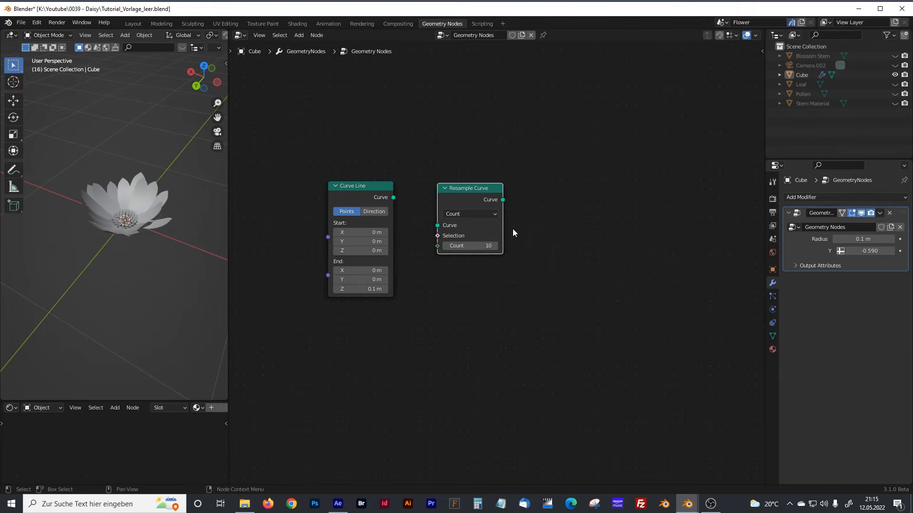
left_click_drag(394, 197, 438, 226)
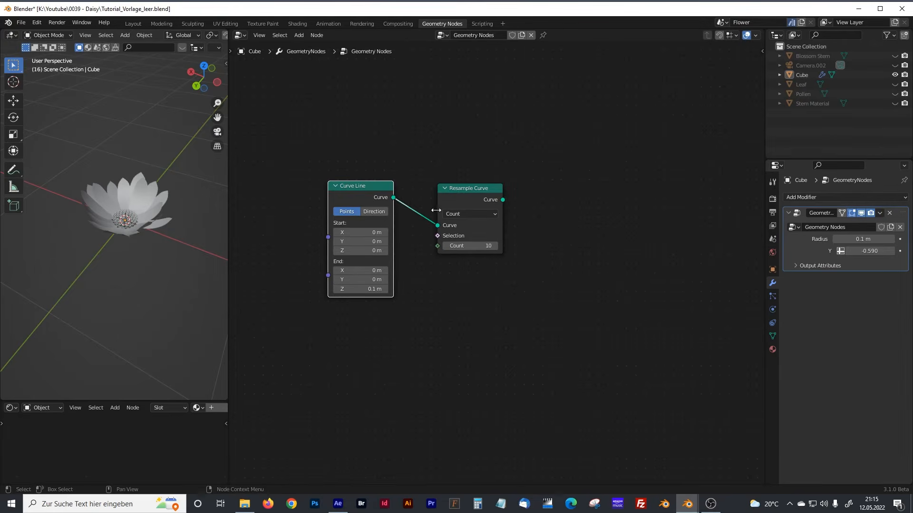
Add a Join Geometry node and insert it on the link leading into Group Output
scroll(495, 199, "down", 8)
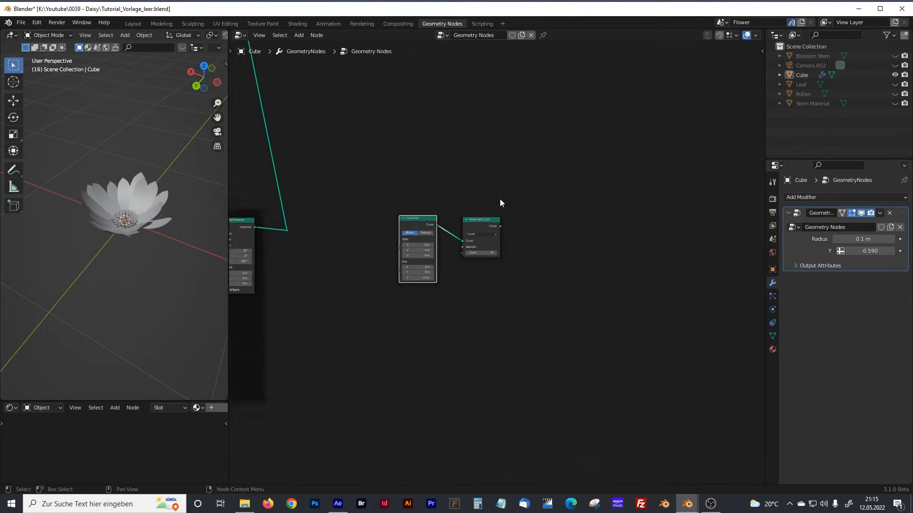
left_click_drag(454, 161, 715, 164)
scroll(613, 206, "up", 4)
middle_click_drag(677, 178, 553, 216)
scroll(553, 215, "up", 6)
middle_click_drag(655, 177, 578, 220)
left_click(578, 219)
key("shift+a")
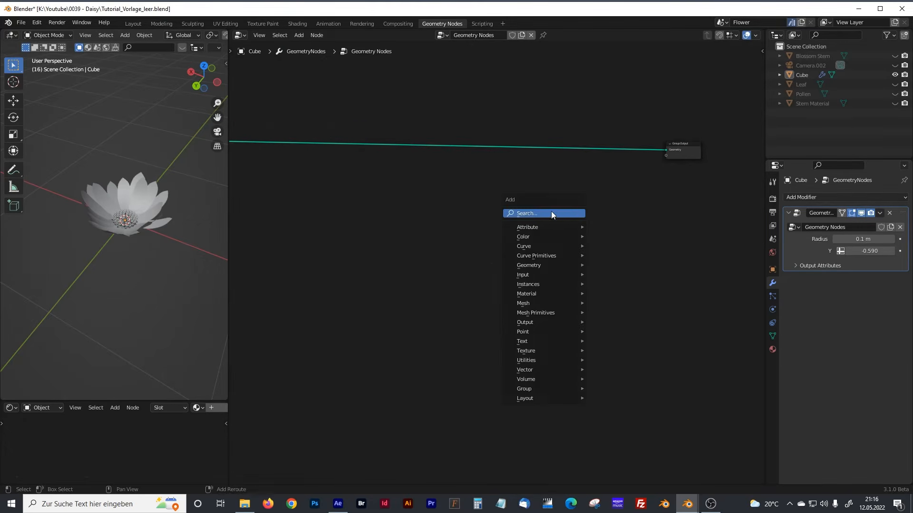
left_click(551, 211)
type("join")
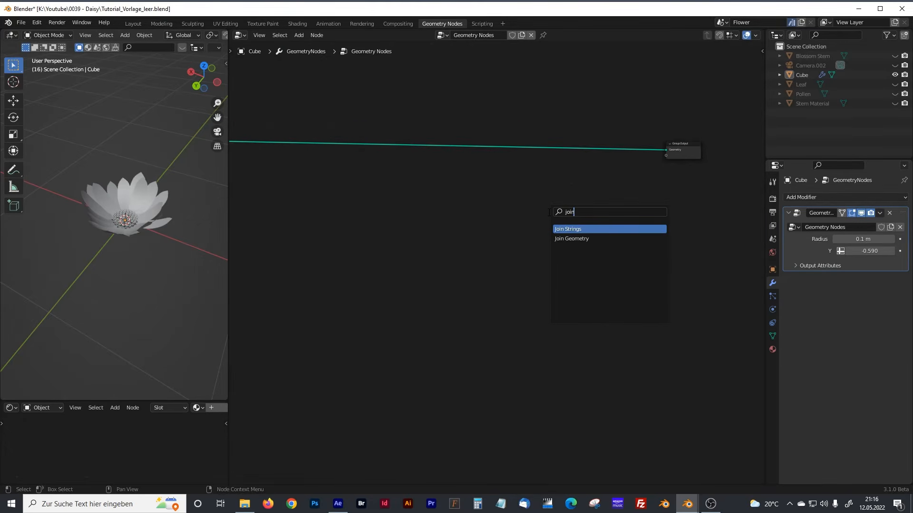
left_click(572, 238)
left_click(620, 171)
Connect the Resample Curve output to the Join Geometry node before Group Output
middle_click_drag(463, 323, 592, 189)
middle_click_drag(482, 240, 658, 123)
scroll(480, 252, "up", 6)
middle_click_drag(410, 317, 460, 290)
left_click_drag(453, 312, 911, 1)
left_click_drag(766, 112, 641, 201)
scroll(512, 259, "down", 3)
middle_click_drag(499, 267, 658, 141)
middle_click_drag(445, 352, 612, 121)
scroll(496, 254, "up", 9)
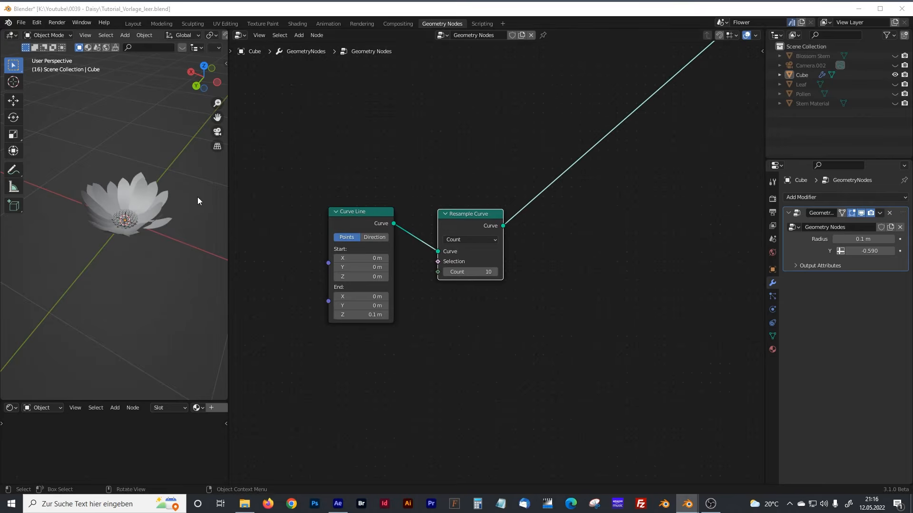
Cut the link that carries the finished flower geometry into Join Geometry
scroll(156, 212, "up", 8)
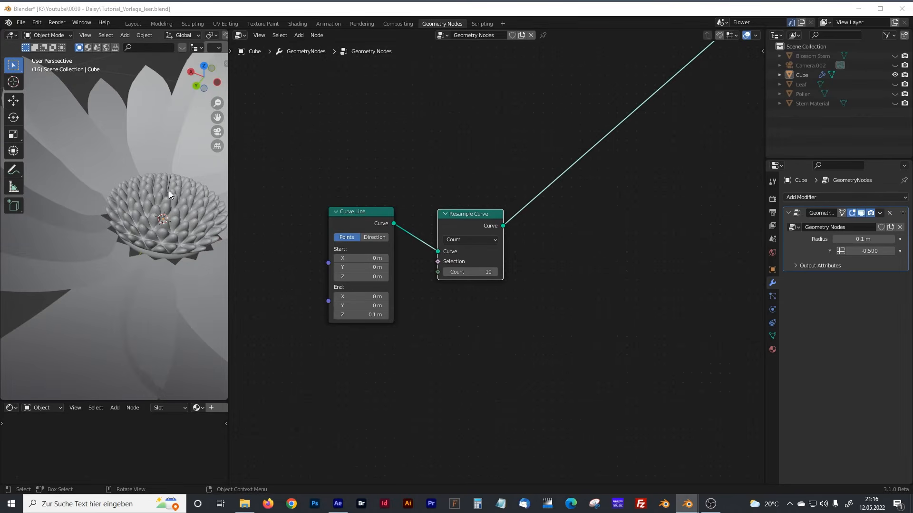
scroll(362, 193, "down", 4)
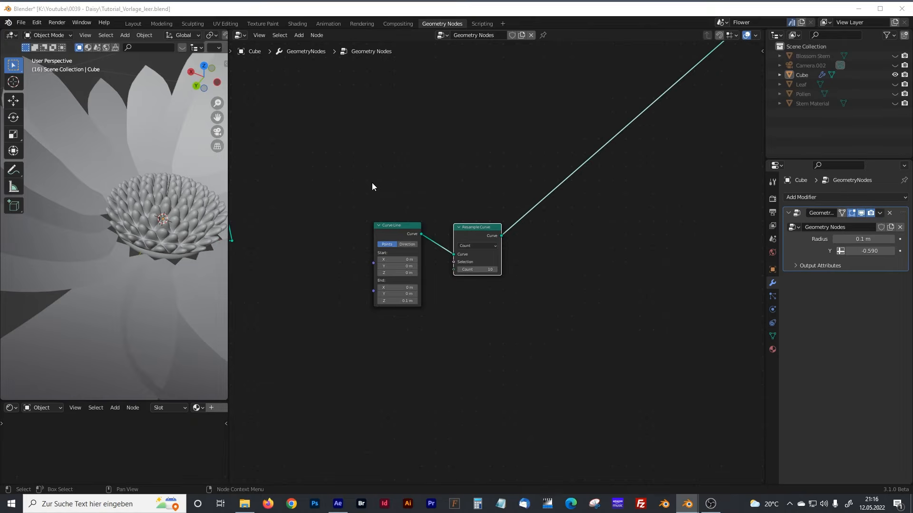
middle_click_drag(566, 83, 533, 211)
middle_click_drag(522, 147, 462, 335)
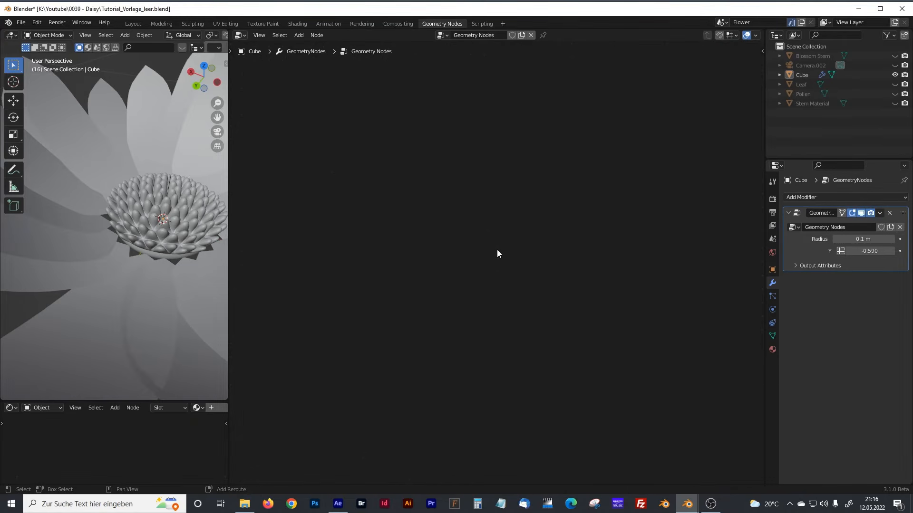
scroll(497, 249, "down", 6)
middle_click_drag(458, 245, 500, 244, "shift")
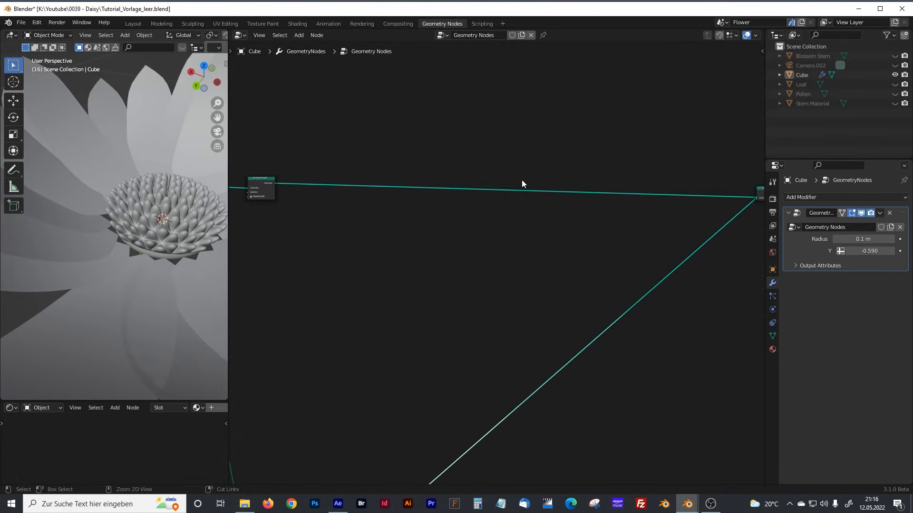
right_click_drag(524, 180, 526, 202, "ctrl")
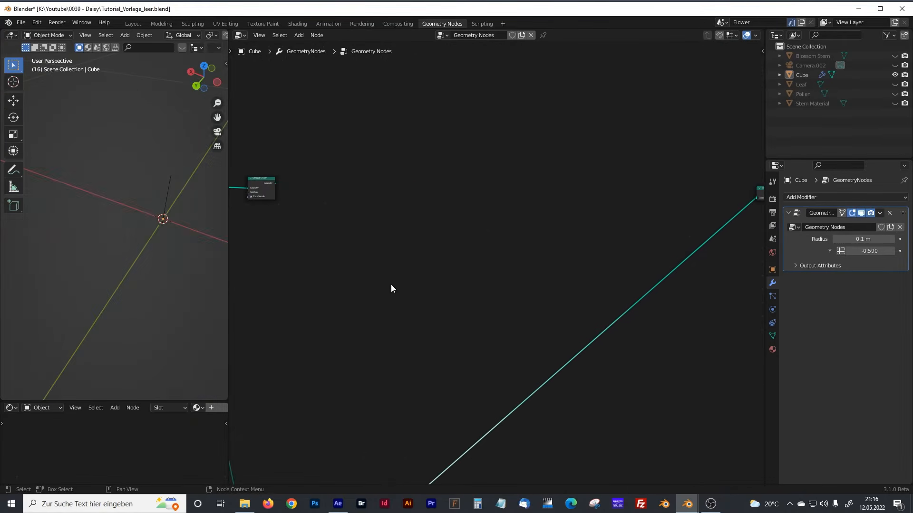
Examine the stem's curve line in the viewport and select it
middle_click_drag(338, 442, 493, 134, "shift")
middle_click_drag(157, 166, 135, 192, "shift")
scroll(144, 212, "up", 5)
scroll(142, 210, "down", 2)
scroll(142, 211, "down", 5)
middle_click_drag(135, 192, 146, 177, "shift")
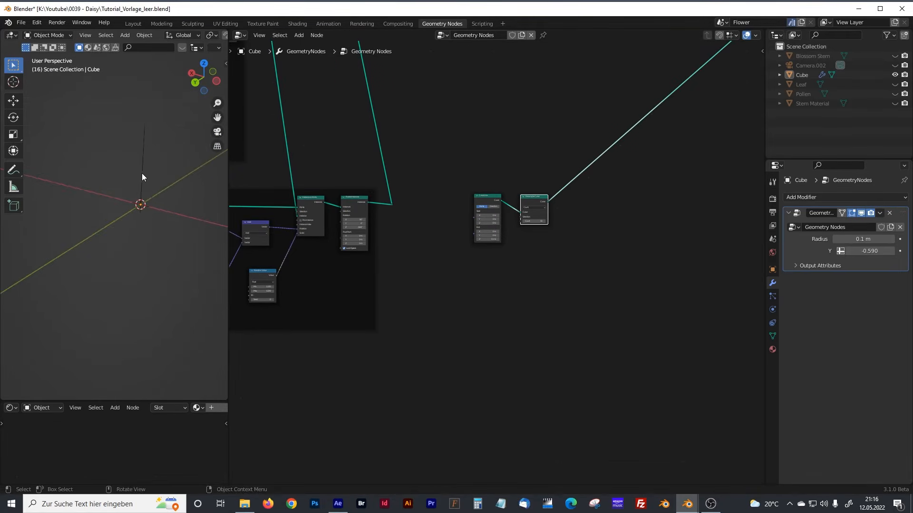
left_click(141, 177)
Add a Set Position node and insert it on the link after Resample Curve
scroll(522, 219, "up", 4)
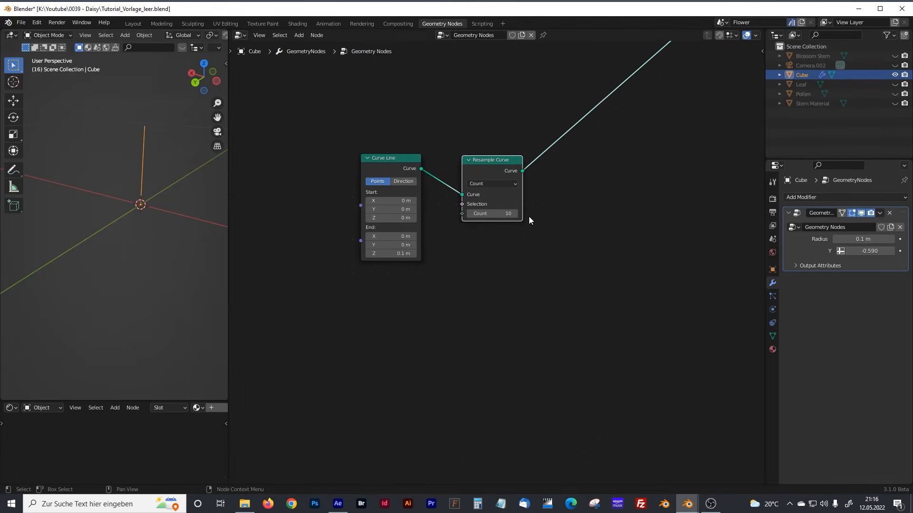
middle_click_drag(529, 216, 501, 272)
left_click(569, 236)
key("shift+a")
left_click(547, 234)
type("set")
left_click(567, 261)
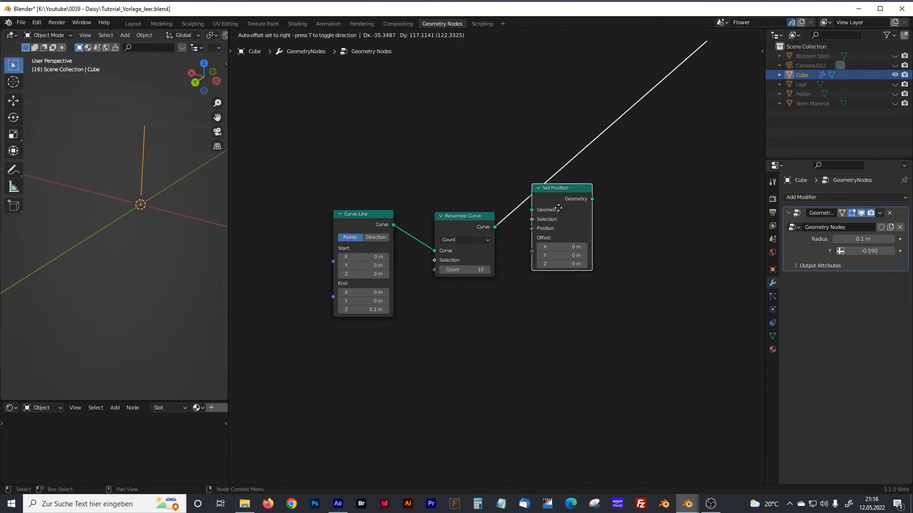
left_click(562, 209)
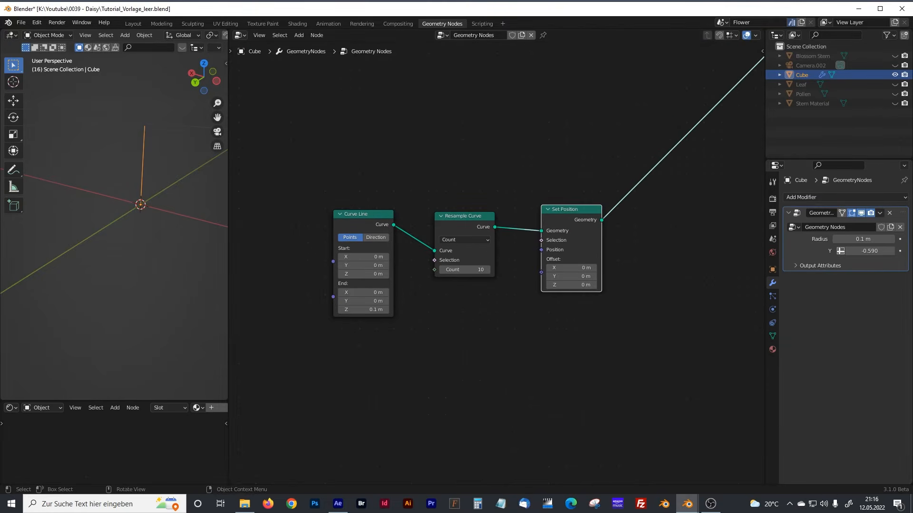
Move the Curve Line and Resample Curve nodes slightly farther from the Set Position node
middle_click_drag(485, 337, 562, 249)
middle_click_drag(543, 287, 523, 270, "shift")
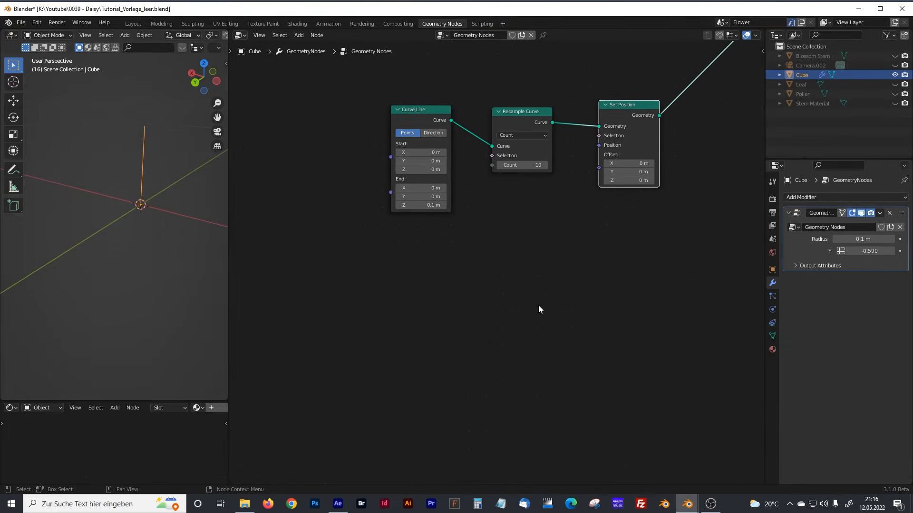
left_click_drag(431, 114, 418, 114)
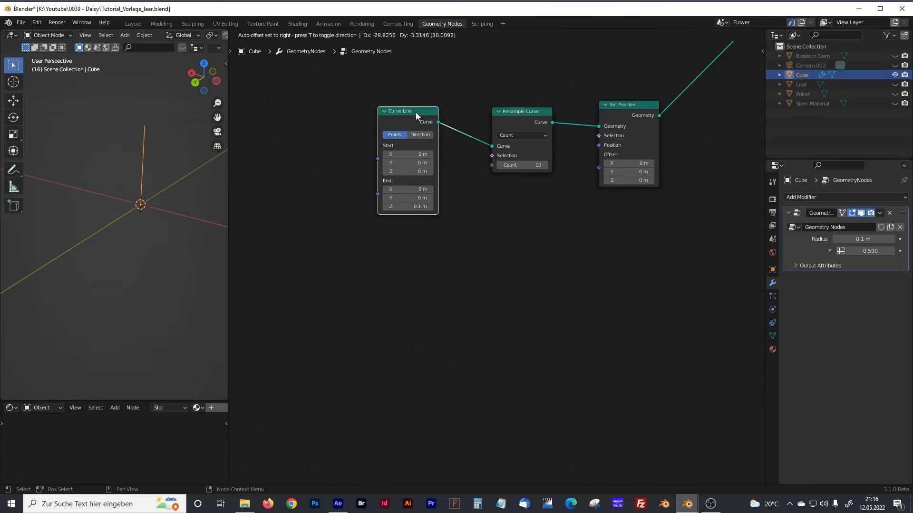
left_click_drag(532, 113, 519, 108)
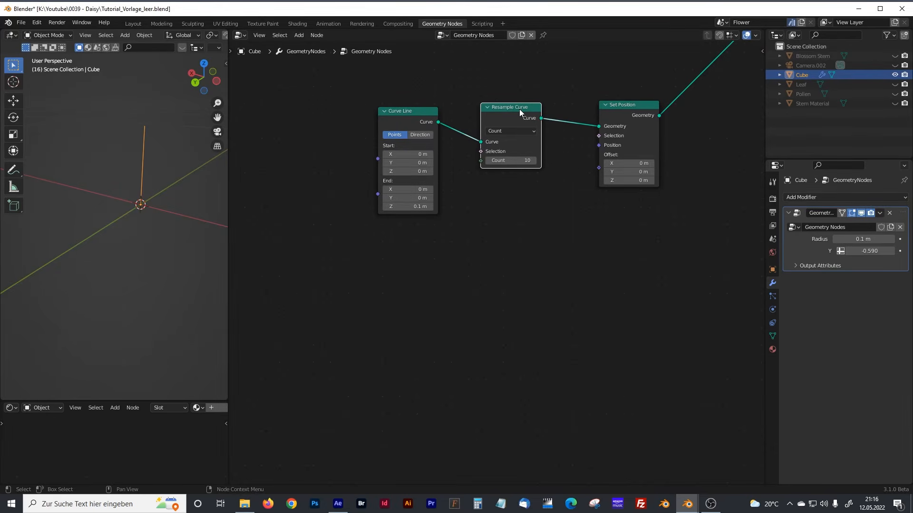
Add a Vector Math node set to Add and place it below the Resample Curve node
left_click(496, 299)
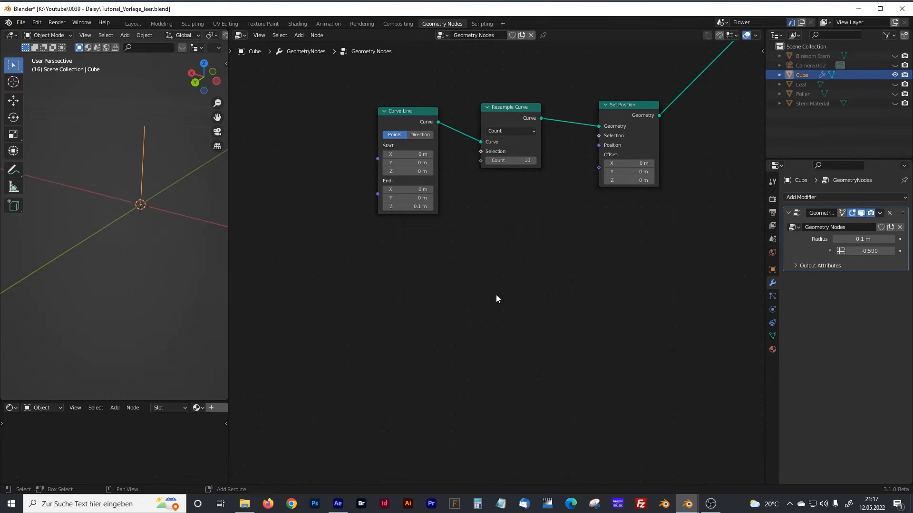
key("shift+a")
left_click(470, 294)
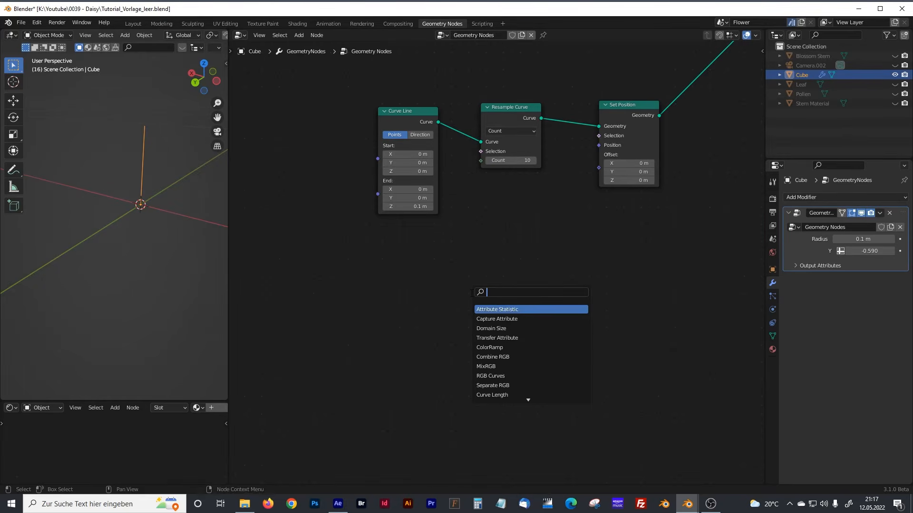
type("vect")
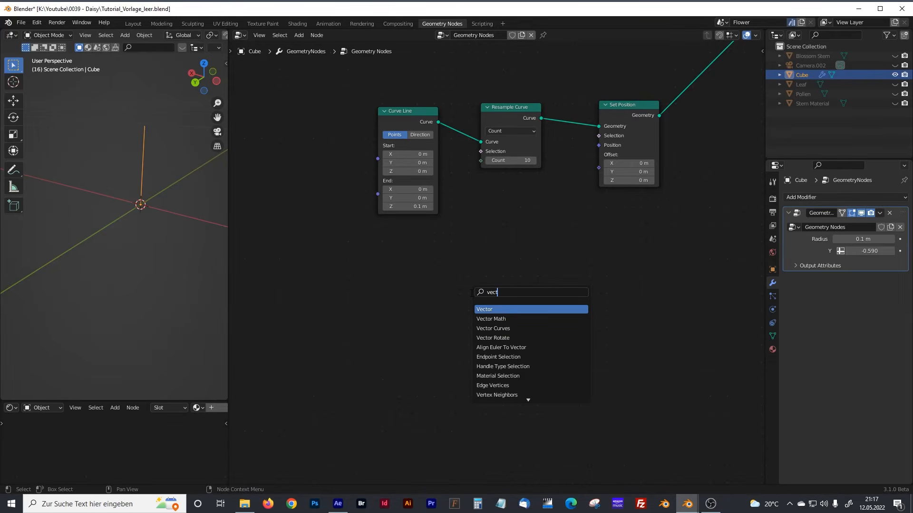
left_click(490, 319)
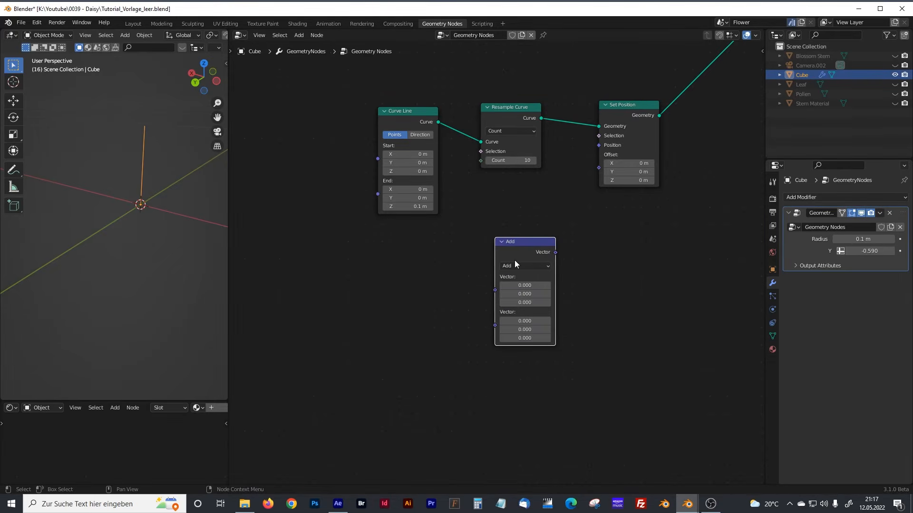
Add a Position node and place it beside the vector Add node, below the Curve Line node
left_click(427, 298)
key("shift+a")
left_click(395, 296)
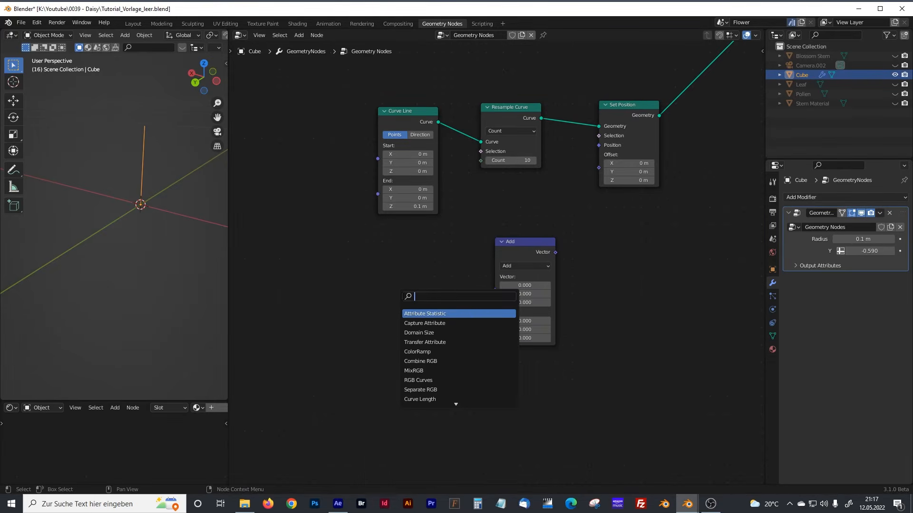
type("ppo")
key("BackSpace")
key("BackSpace")
type("ois")
key("BackSpace")
key("BackSpace")
type("s")
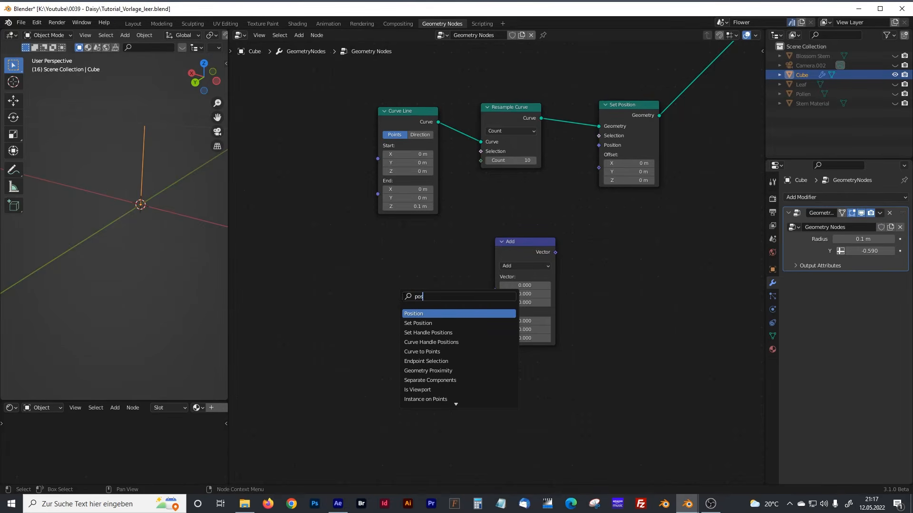
key("Return")
left_click(407, 276)
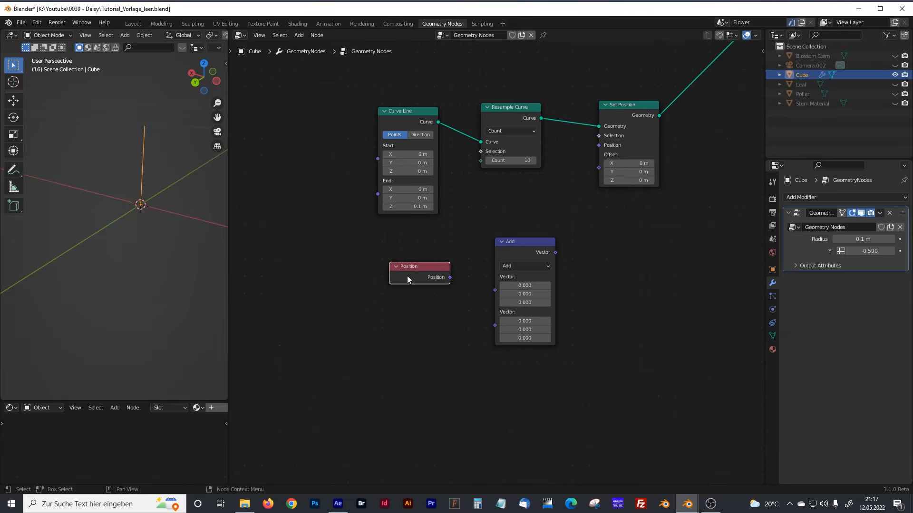
Add an Index node and place it below and to the left of the Position node
scroll(393, 288, "down", 3)
left_click(366, 298)
key("shift+a")
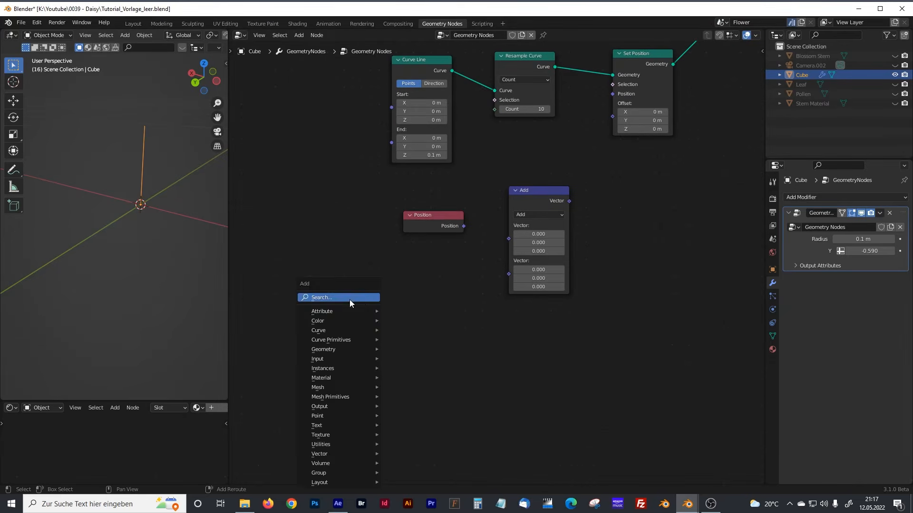
left_click(350, 299)
type("index")
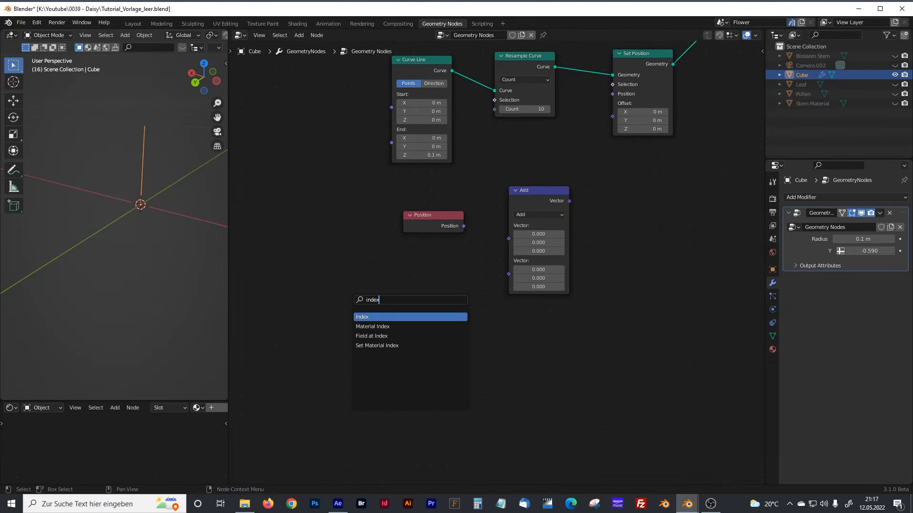
key("Return")
left_click(299, 281)
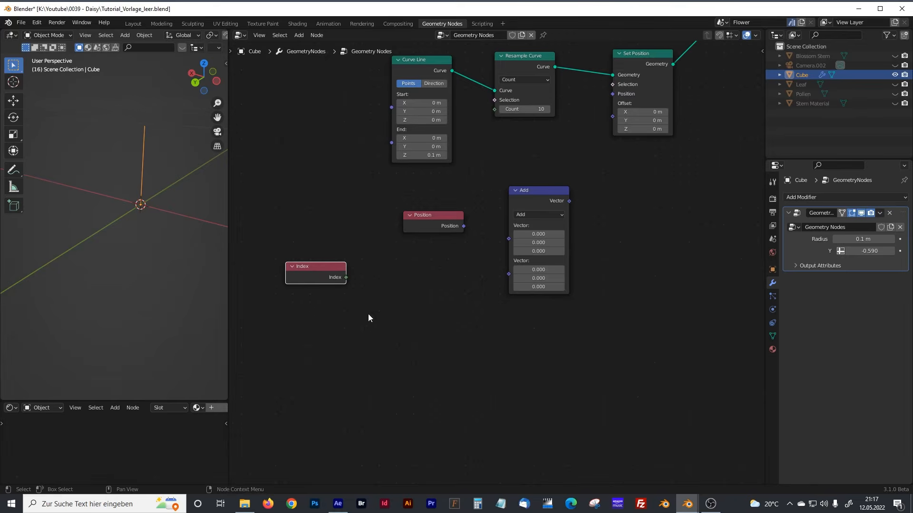
Add a Math node below the Position node and set its operation to Multiply
left_click_drag(426, 216, 421, 212)
left_click(402, 288)
key("shift+a")
left_click(398, 289)
type("mnat")
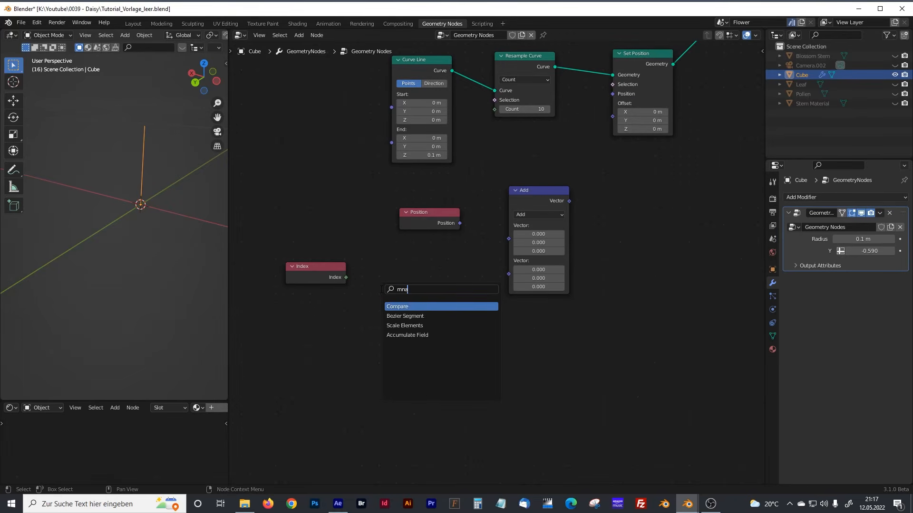
key("BackSpace")
key("BackSpace")
key("BackSpace")
type("t")
key("BackSpace")
type("a")
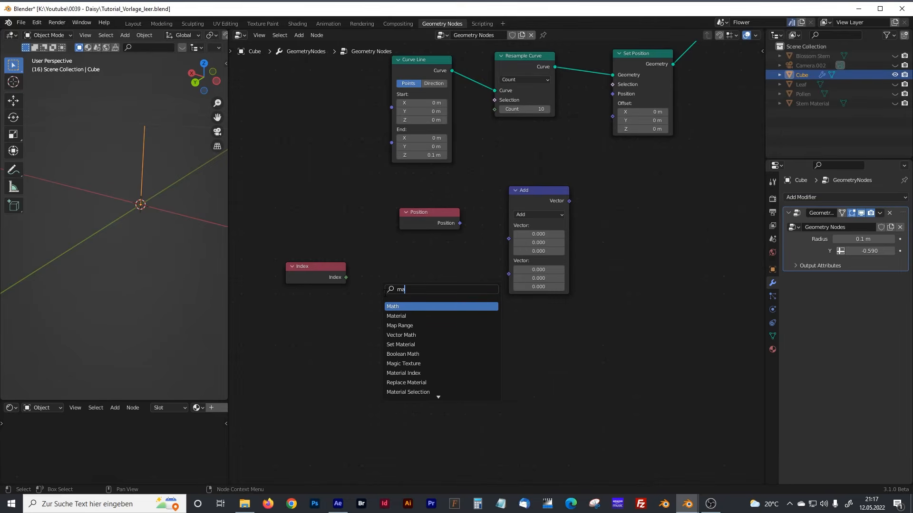
left_click(396, 307)
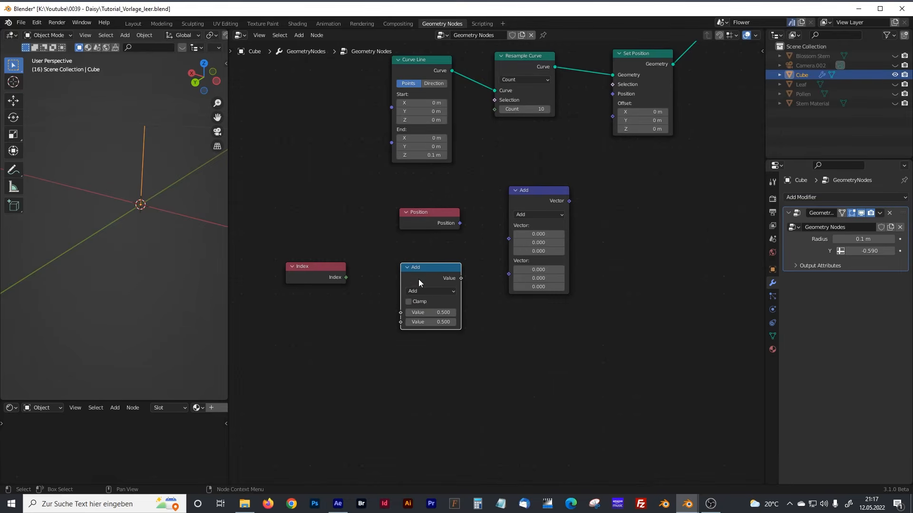
left_click(425, 290)
left_click(417, 335)
Duplicate the Multiply node below the Index node, set the copy to Divide and its second value to 100
key("shift+d")
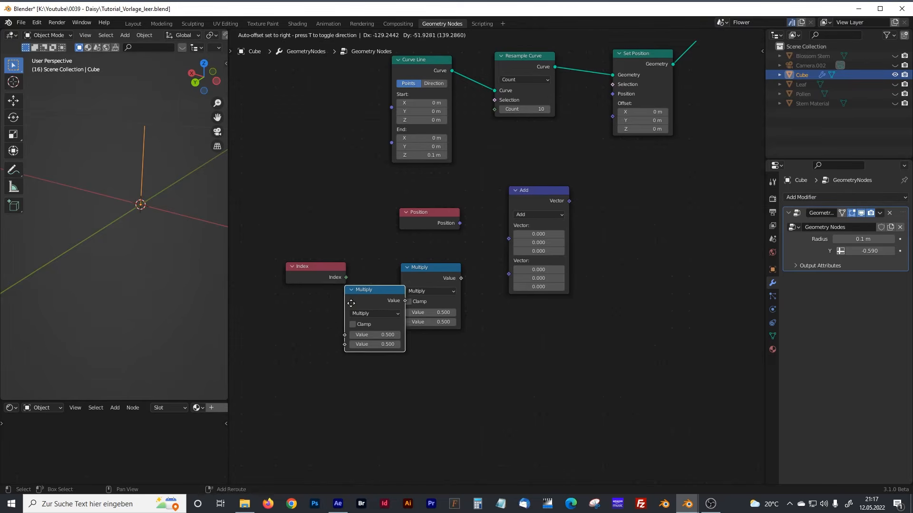
left_click(307, 323)
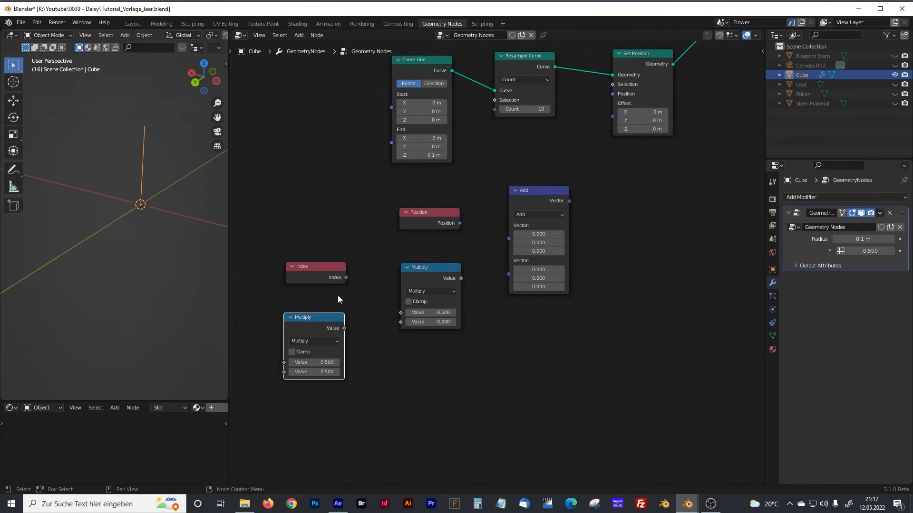
left_click(312, 340)
left_click(307, 375)
left_click_drag(310, 317, 316, 317)
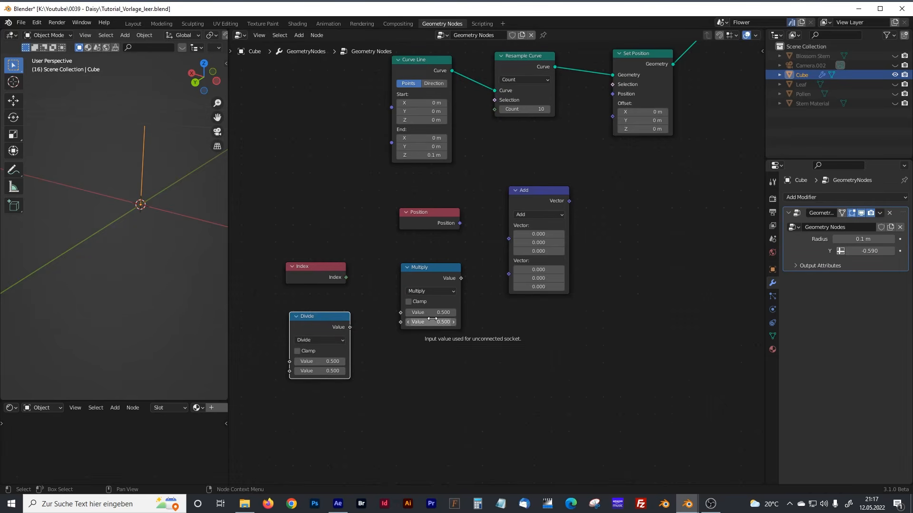
left_click(331, 371)
type("100")
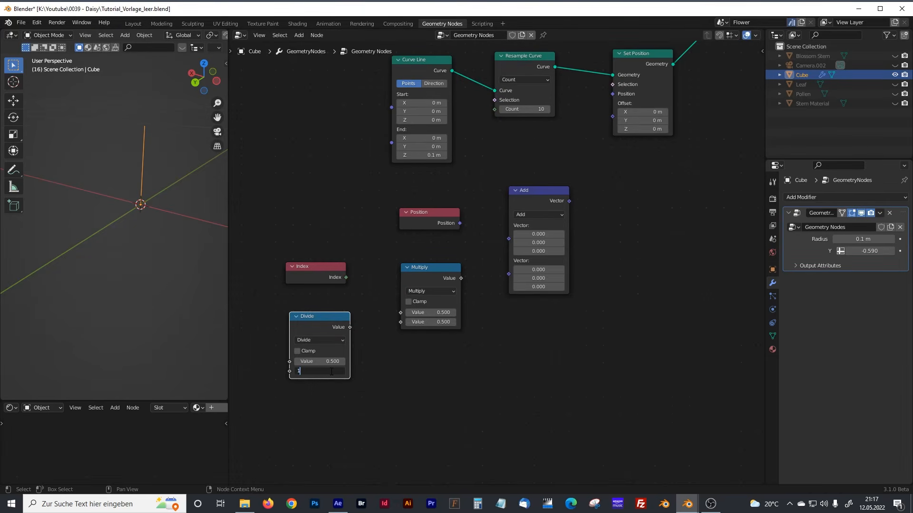
key("Return")
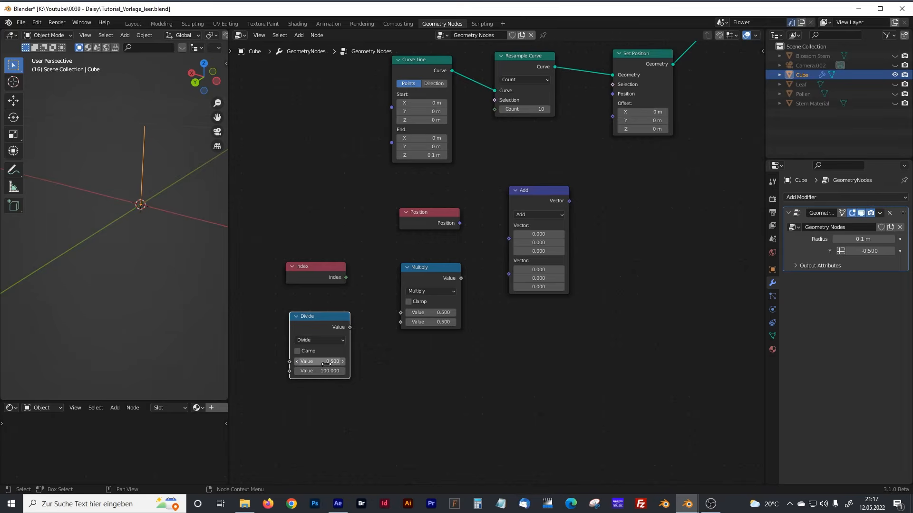
left_click_drag(330, 323, 323, 314)
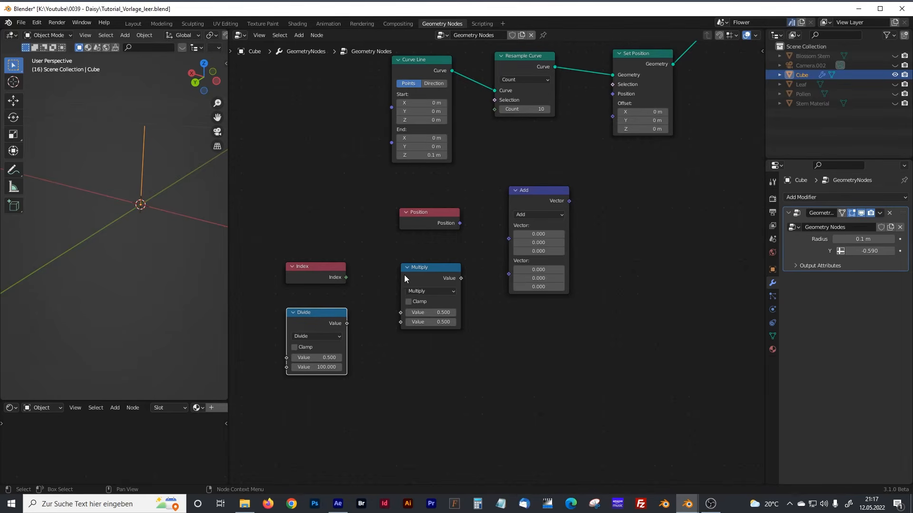
Link the Index output to the Multiply node's first value and the Divide output to its second value
left_click_drag(347, 277, 400, 313)
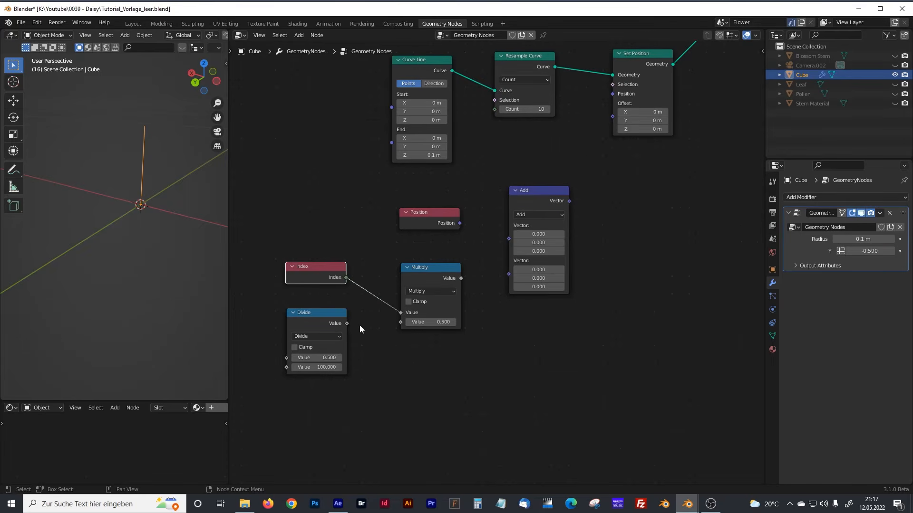
left_click_drag(347, 323, 396, 323)
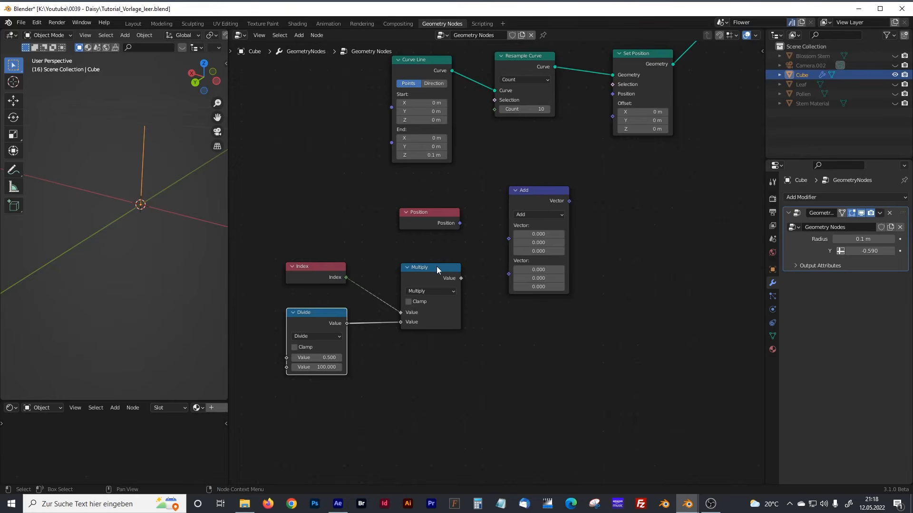
left_click_drag(438, 270, 433, 261)
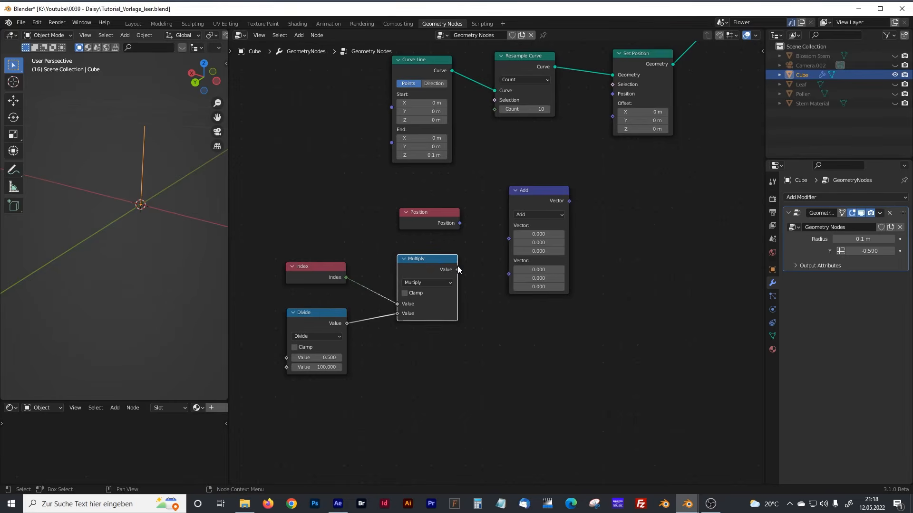
left_click_drag(458, 270, 471, 268)
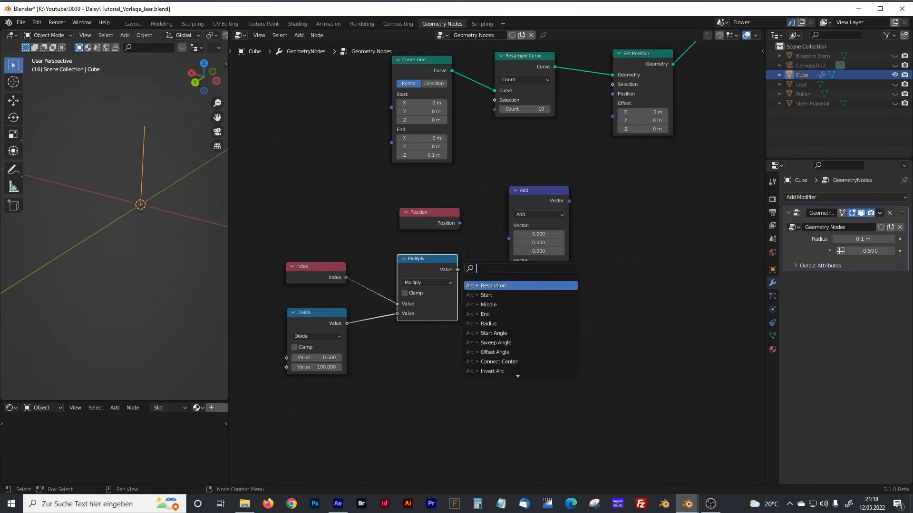
Delete the vector Add node and add a Vector Rotate node in its place
left_click(525, 191)
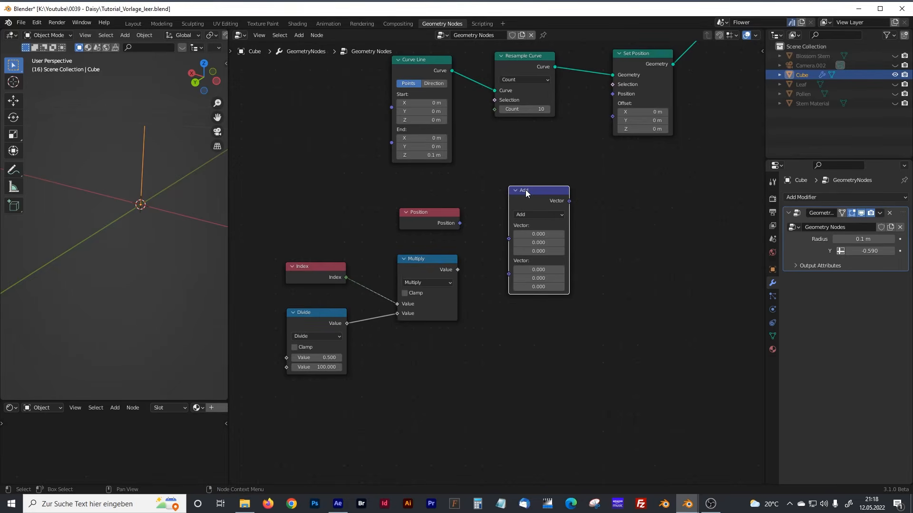
key("x")
key("shift+a")
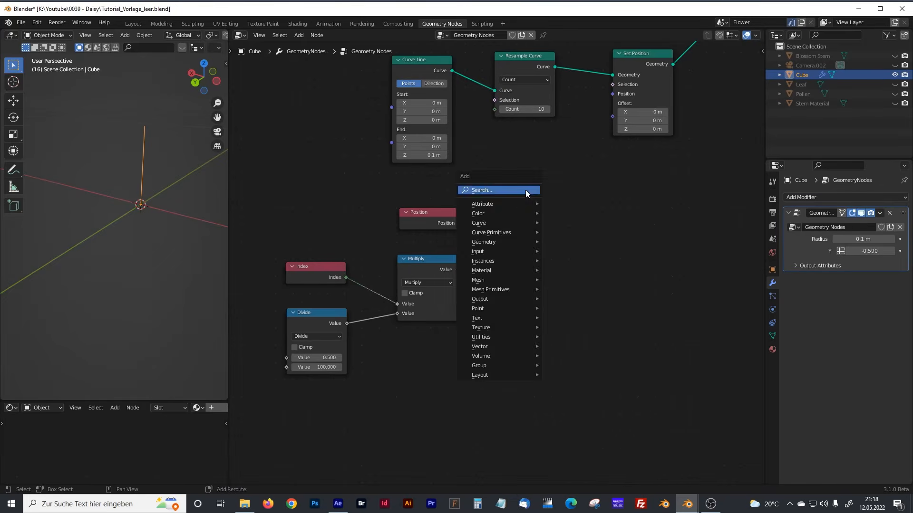
left_click(526, 192)
type("vector")
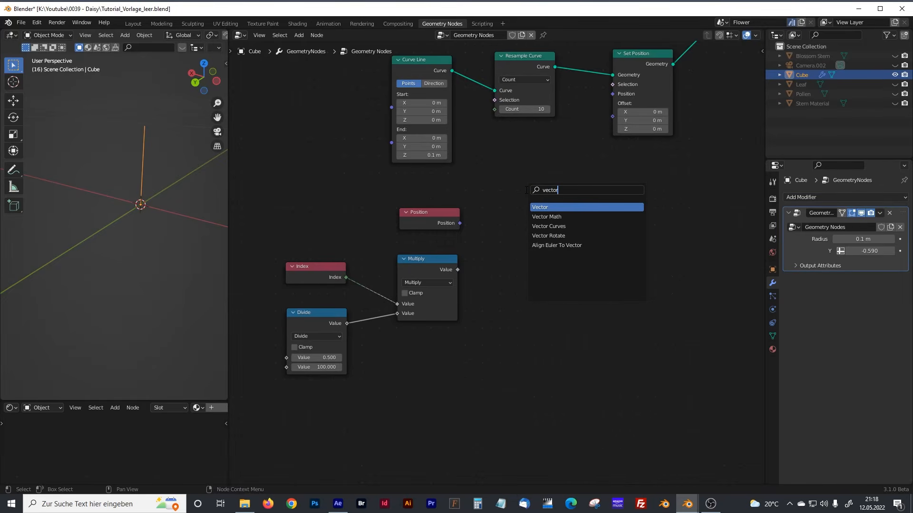
key("Down")
key("Down")
key("Down")
key("Return")
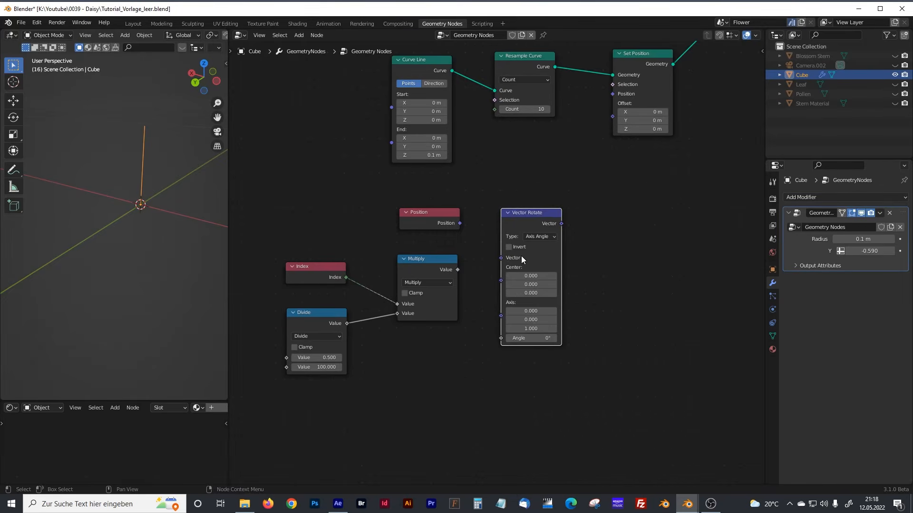
Link the Multiply value to the Vector Rotate node's Angle and the Position output to its Vector input
left_click_drag(434, 261, 500, 333)
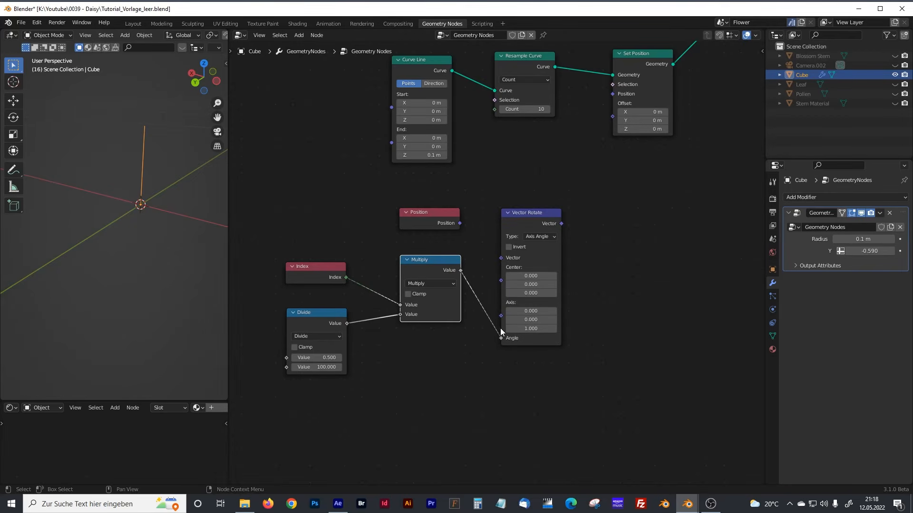
left_click(438, 215)
left_click_drag(460, 223, 463, 227)
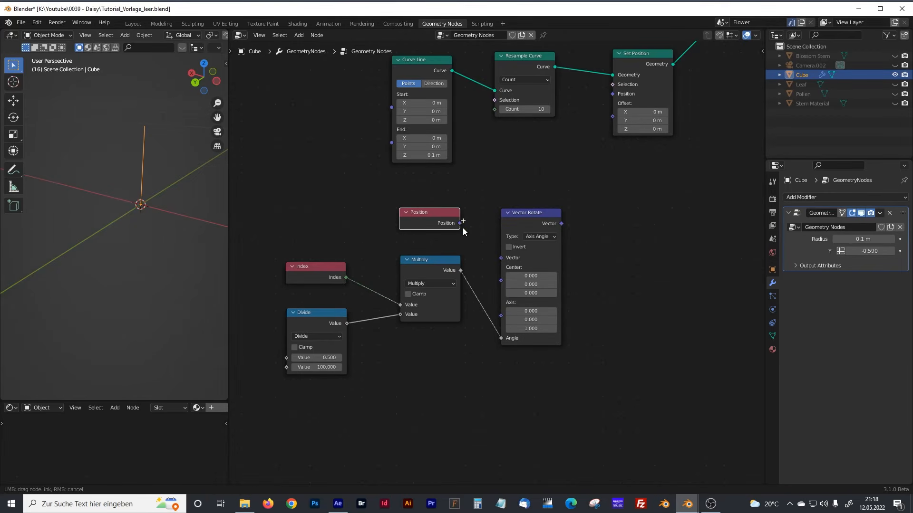
left_click_drag(489, 261, 498, 262)
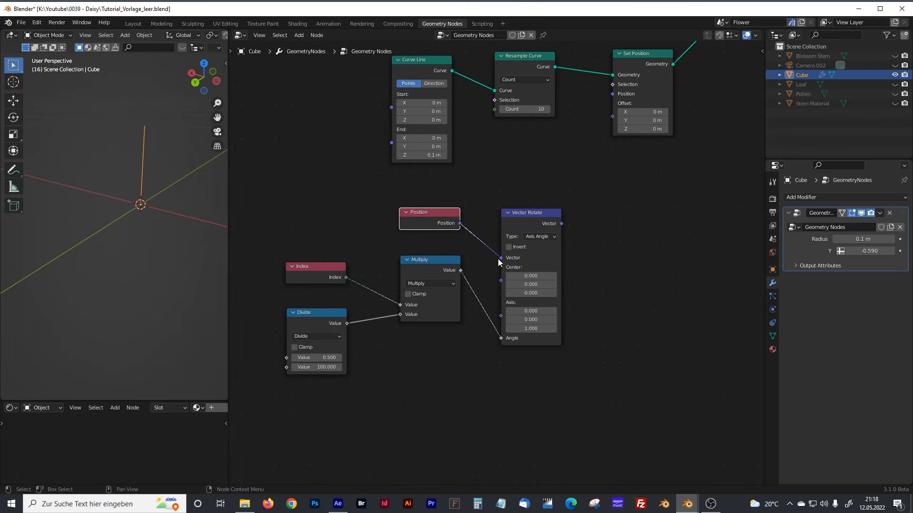
Set the Vector Rotate type to X Axis and link its output to the Set Position node's Position input
left_click_drag(533, 225, 534, 222)
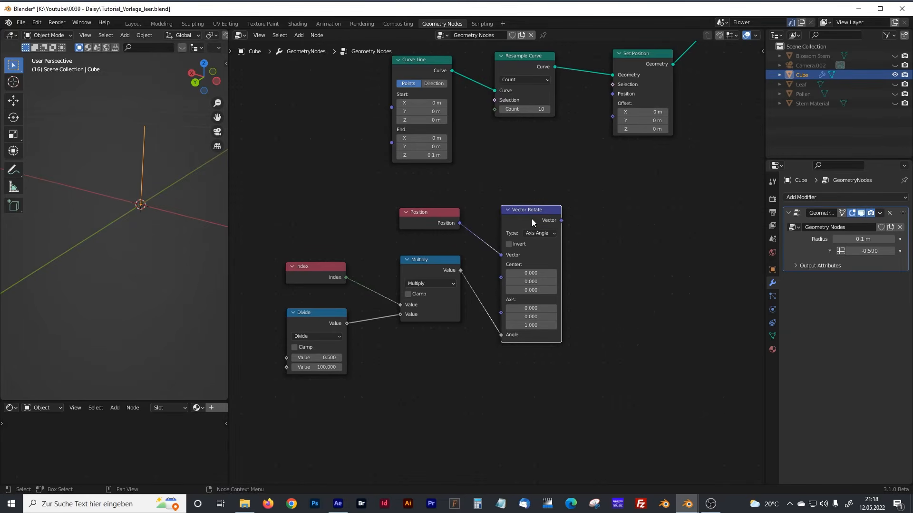
left_click(538, 233)
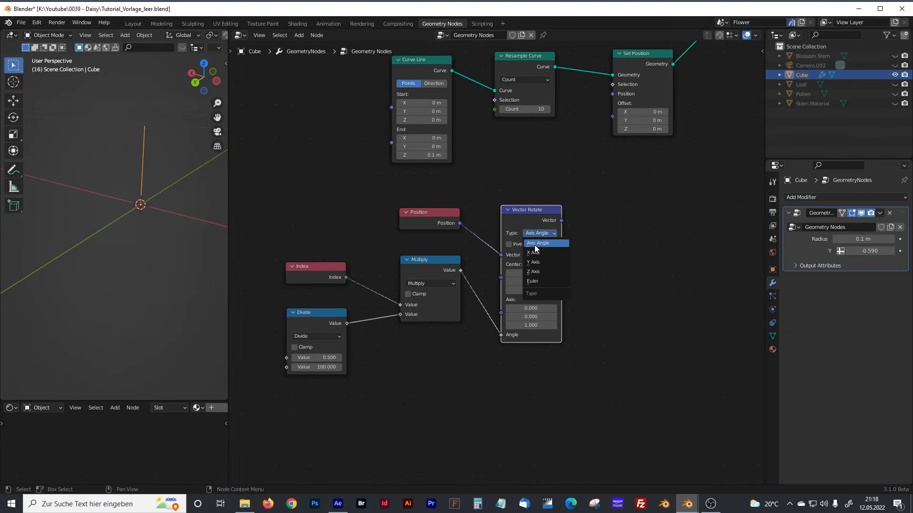
left_click(536, 253)
middle_click_drag(573, 183, 537, 228)
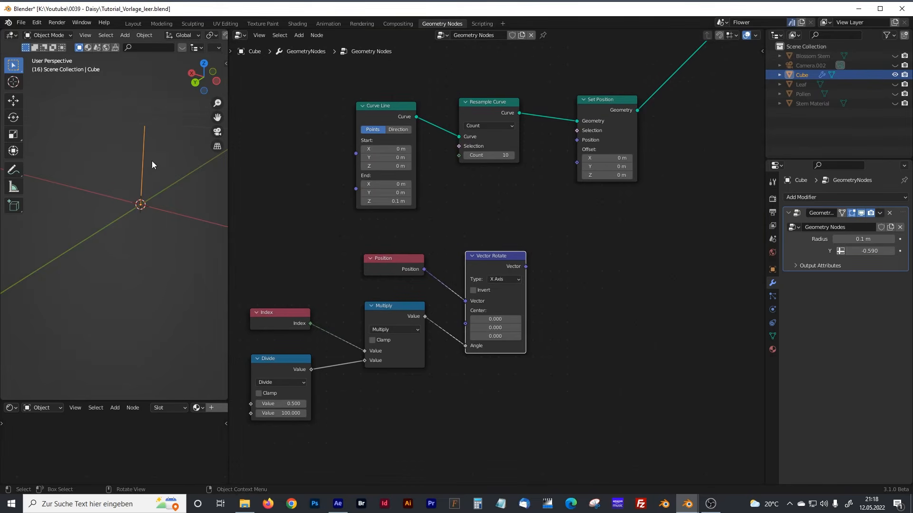
middle_click_drag(522, 265, 495, 284)
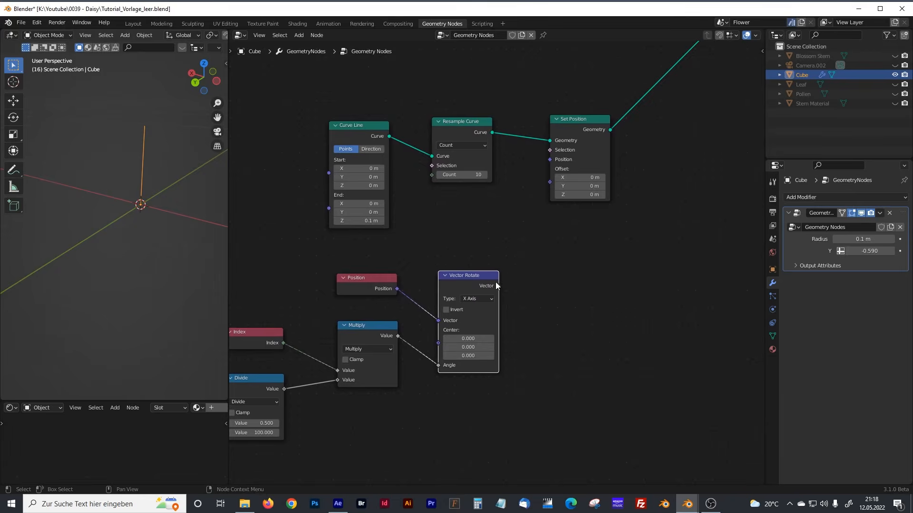
left_click_drag(499, 286, 539, 165)
Adjust the Divide node's first value to -3.300 to bend the stem, checking the curve in the viewport
middle_click_drag(273, 362, 409, 261)
scroll(410, 260, "up", 7)
middle_click_drag(334, 343, 404, 332)
left_click_drag(394, 354, 352, 355)
scroll(143, 186, "up", 5)
mouse_move(142, 182)
middle_mouse_down()
mouse_move(133, 207)
mouse_move(137, 178)
middle_mouse_up()
scroll(139, 190, "down", 5)
left_click_drag(410, 355, 438, 356)
scroll(554, 263, "down", 3)
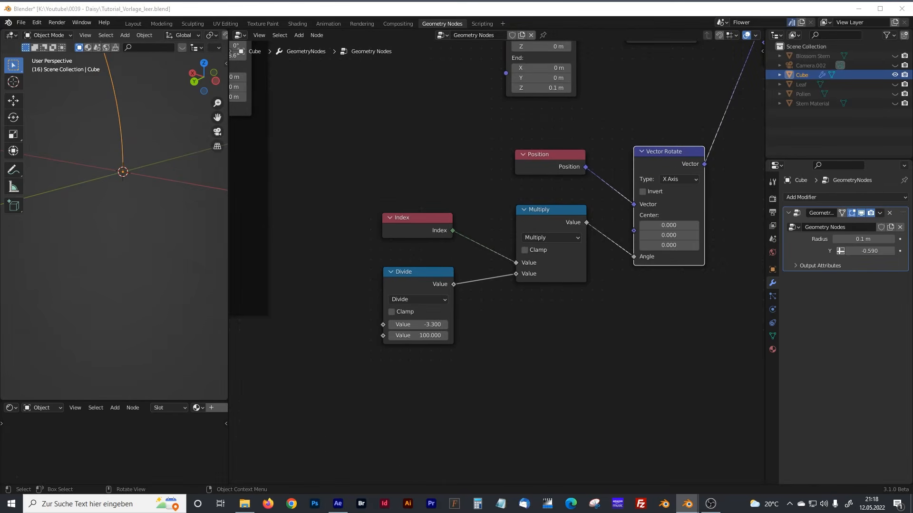
mouse_move(121, 145)
middle_mouse_down()
mouse_move(126, 193)
mouse_move(131, 154)
middle_mouse_up()
scroll(125, 193, "down", 3)
Join all the stem nodes, from Curve Line and Index through Set Position, in a frame labelled "Stem"
middle_click_drag(576, 184, 496, 230)
scroll(495, 231, "down", 3)
left_click_drag(373, 141, 636, 375)
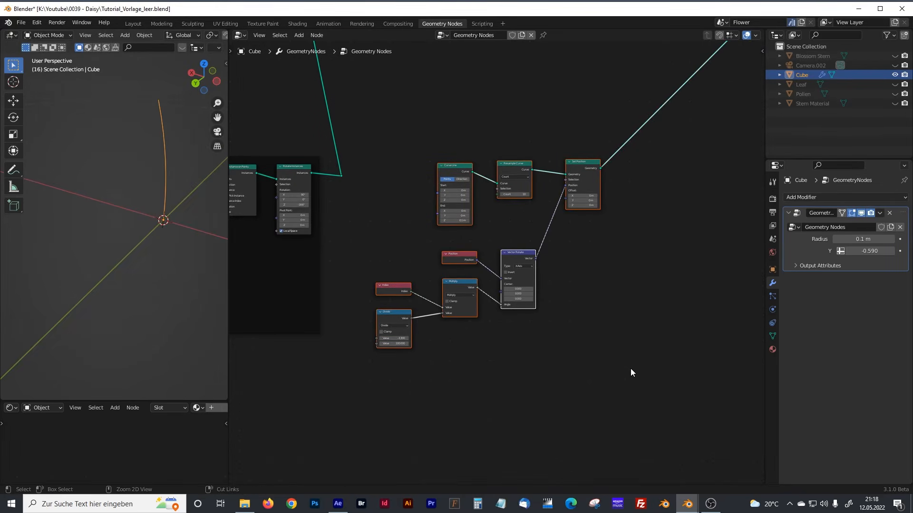
key("ctrl+j")
key("F2")
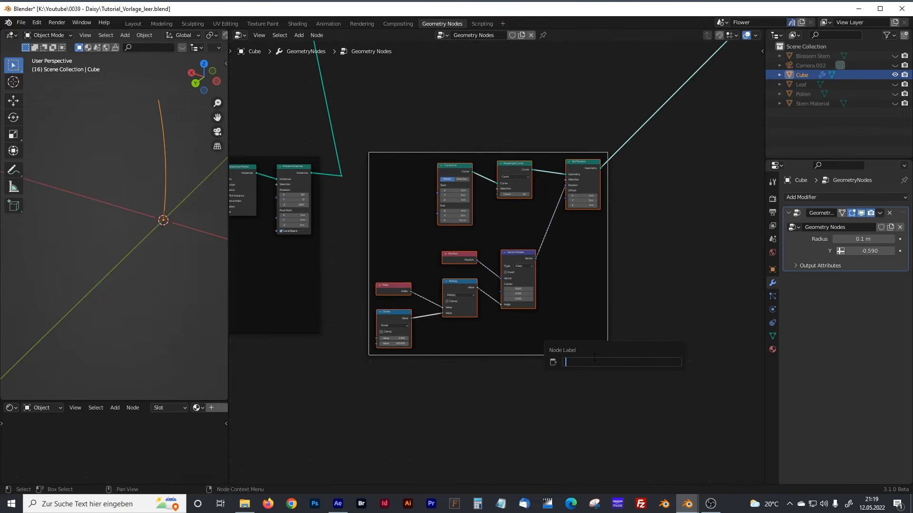
type("Stem")
key("Return")
Join the Index, Divide, Multiply, Position and Vector Rotate nodes in a nested frame and shift it slightly right and down
left_click(552, 299)
left_click_drag(353, 239, 546, 365)
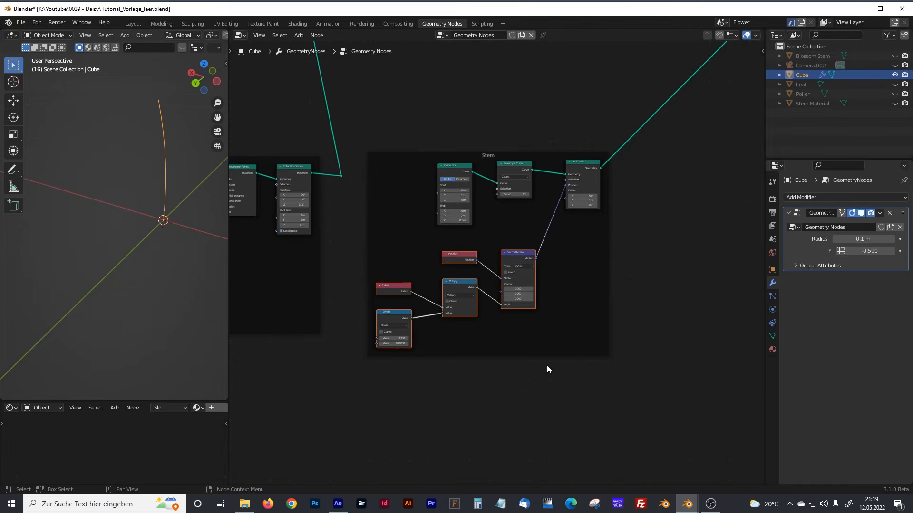
key("ctrl+j")
left_click_drag(484, 249, 508, 261)
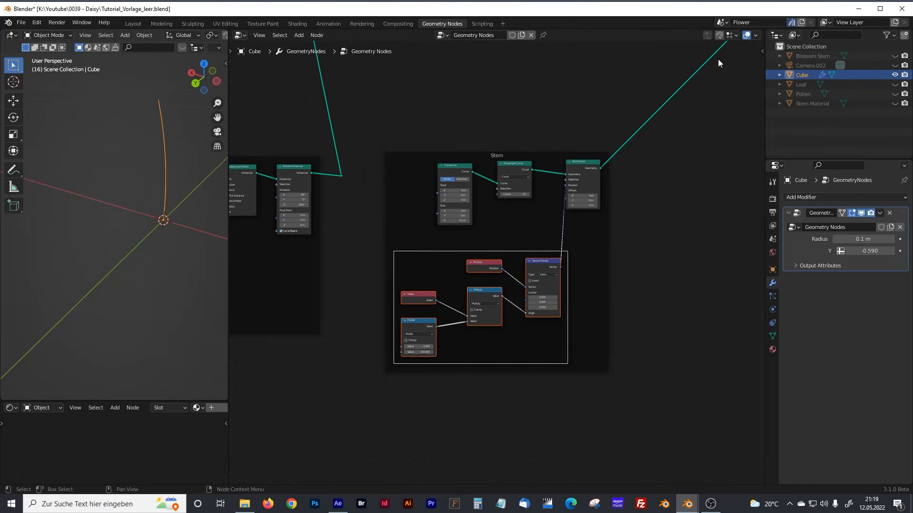
Label the nested frame "stem bending" and enable its custom color
key("F2")
type("stem bending")
key("Return")
left_click(762, 52)
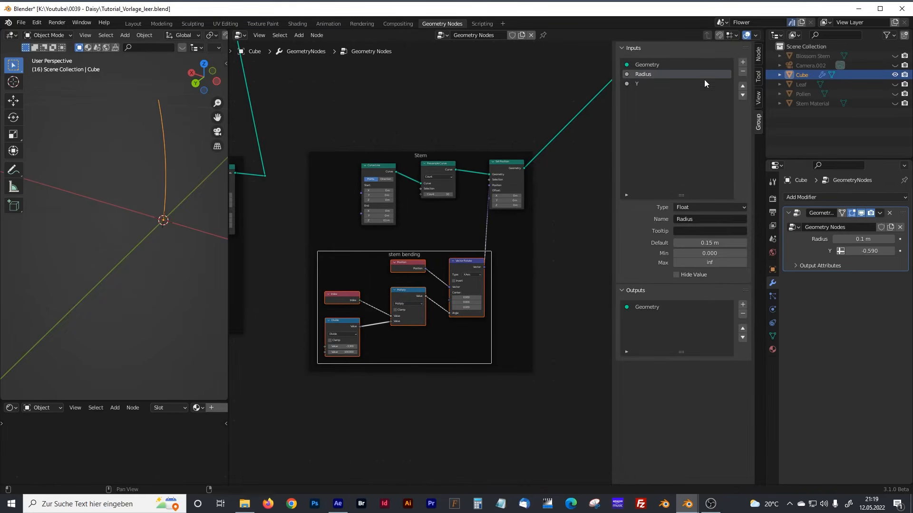
left_click(758, 54)
left_click(635, 89)
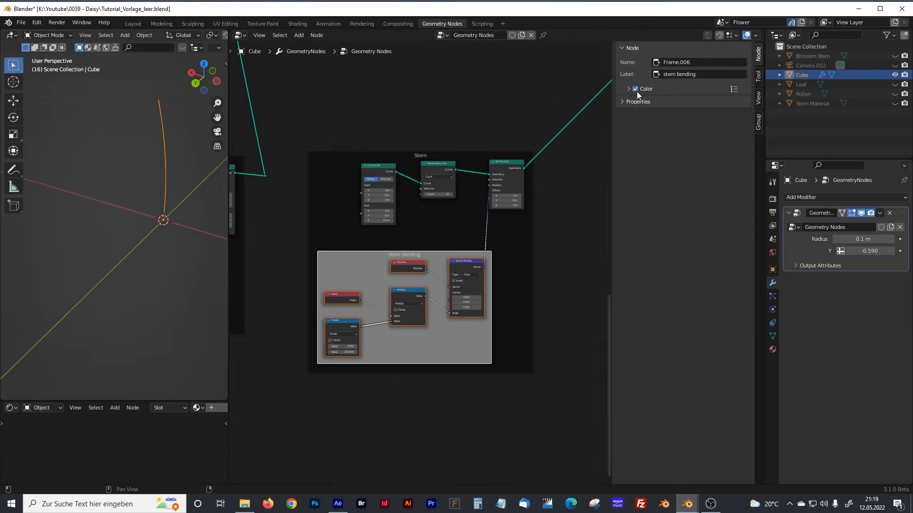
key("n")
scroll(540, 207, "up", 1)
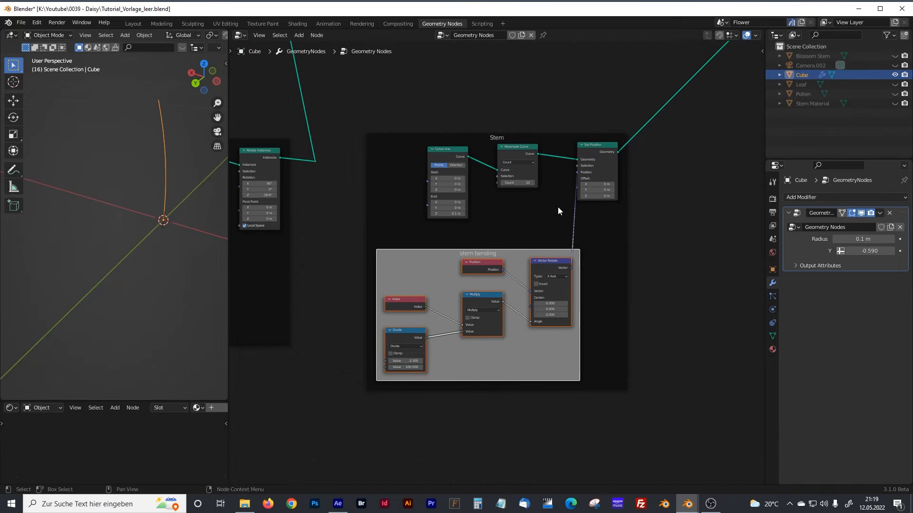
Insert a Set Curve Radius node after the Set Position node in the Stem frame
middle_click_drag(690, 211, 571, 234)
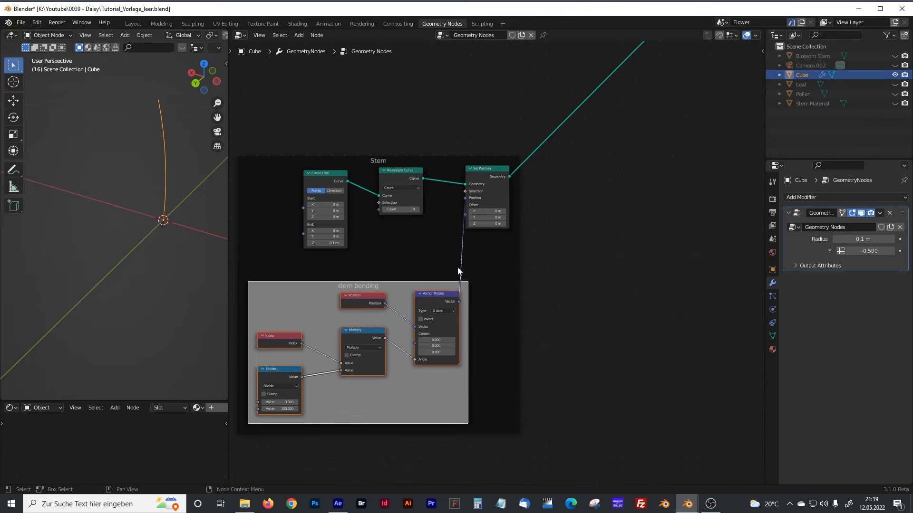
left_click(499, 285)
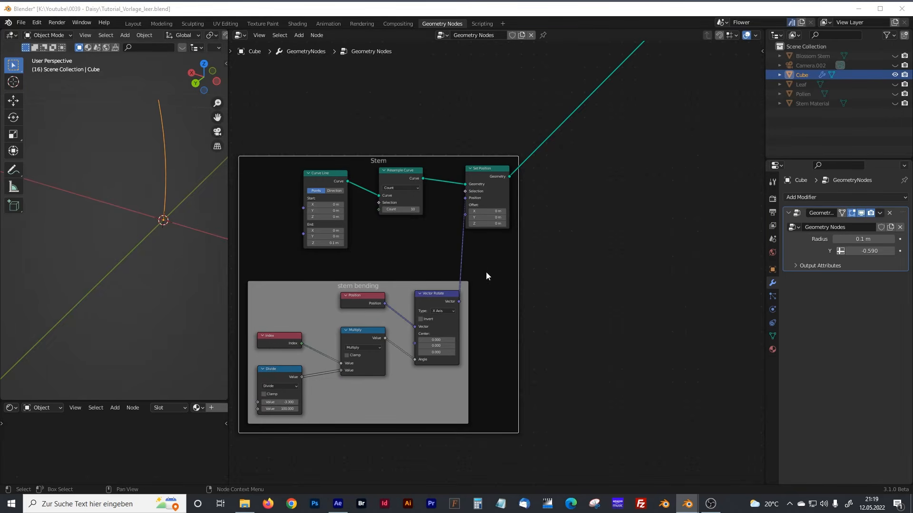
key("shift+a")
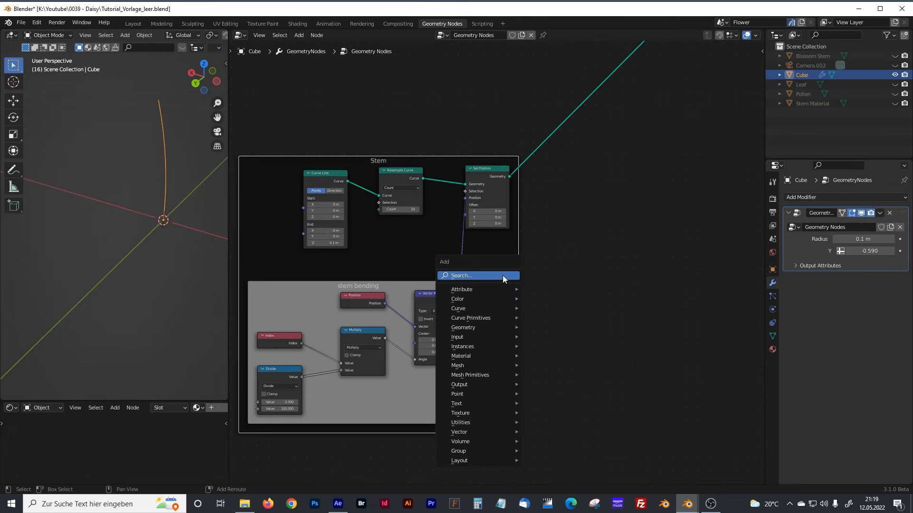
type("set c")
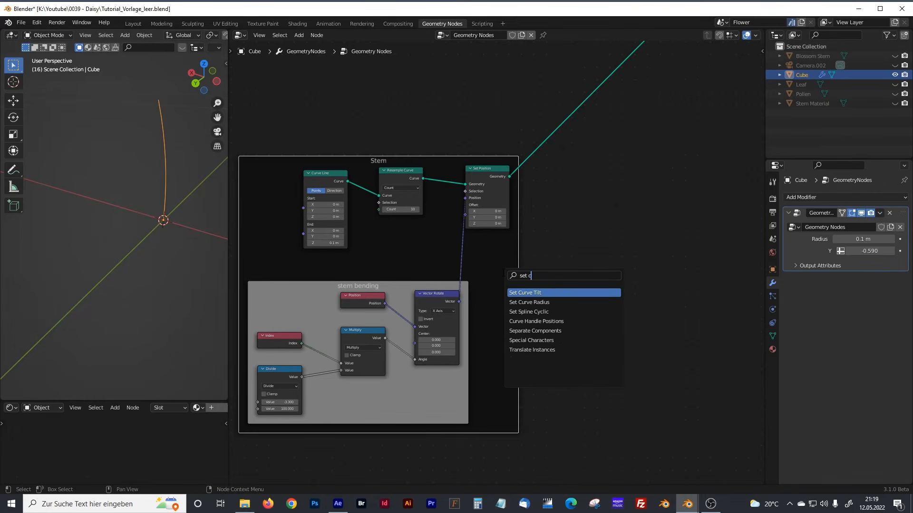
type("urve")
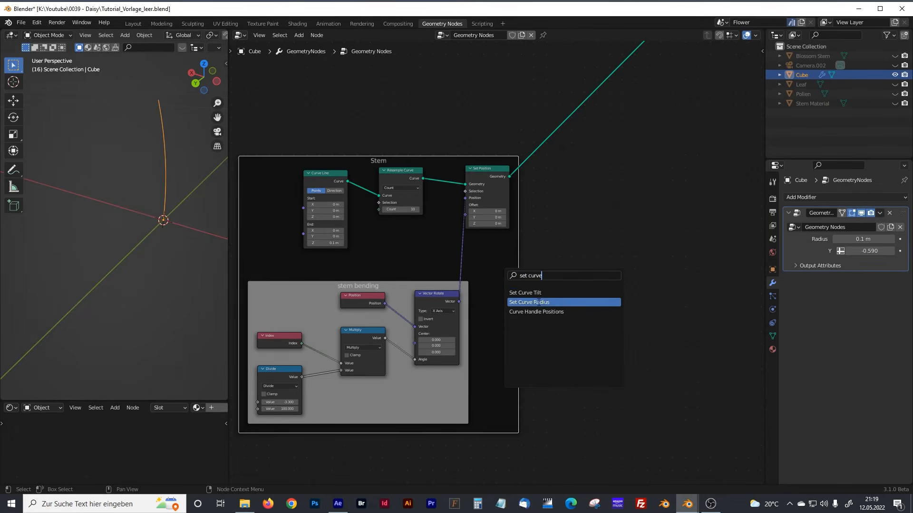
left_click(539, 302)
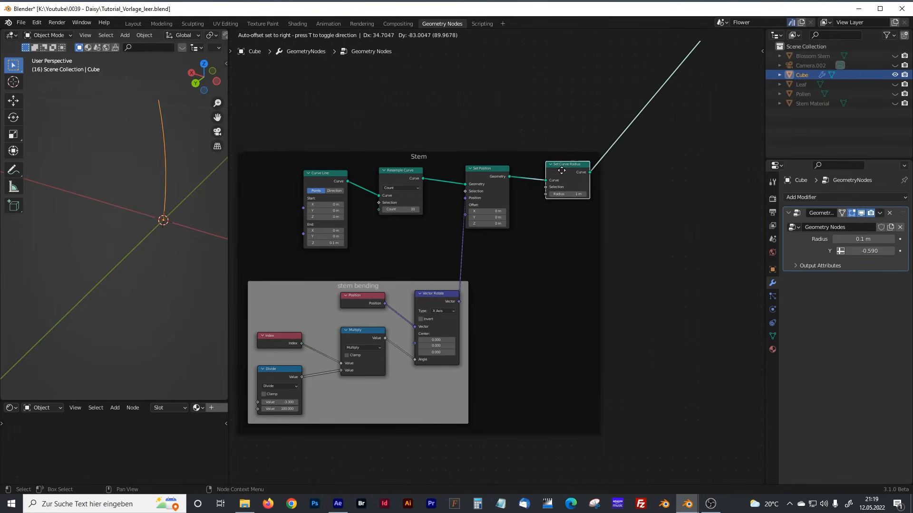
left_click(606, 167)
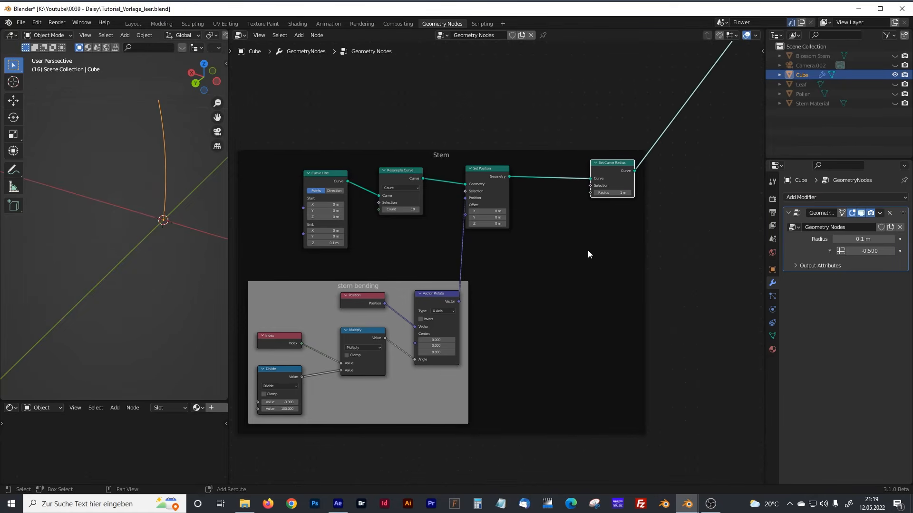
Insert a Curve to Mesh node after Set Curve Radius, leaving a wide gap between the two nodes
middle_click_drag(588, 250, 478, 262)
key("shift+a")
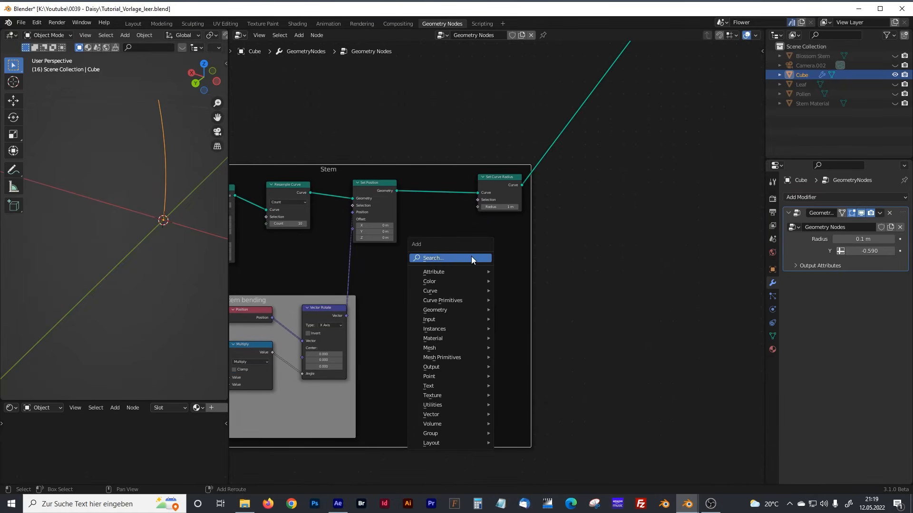
type("czrve")
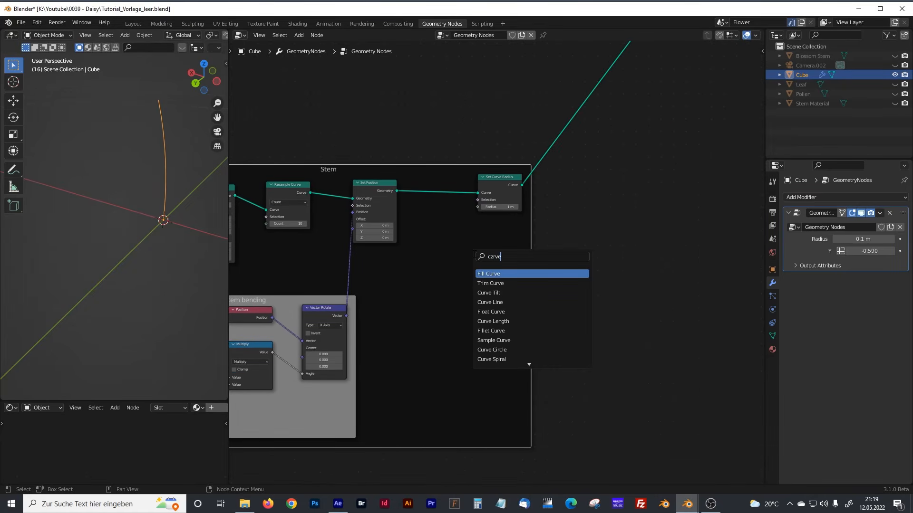
key("BackSpace")
key("BackSpace")
key("BackSpace")
key("BackSpace")
type("urve to")
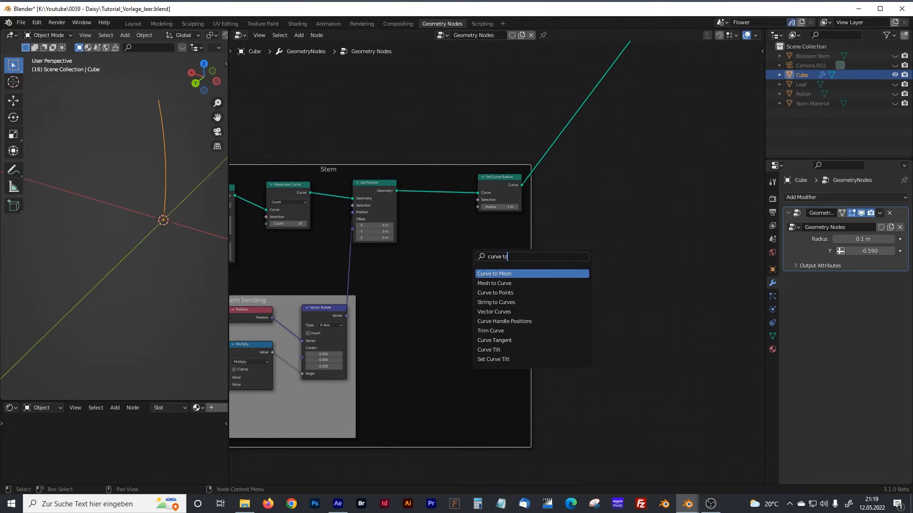
left_click(495, 273)
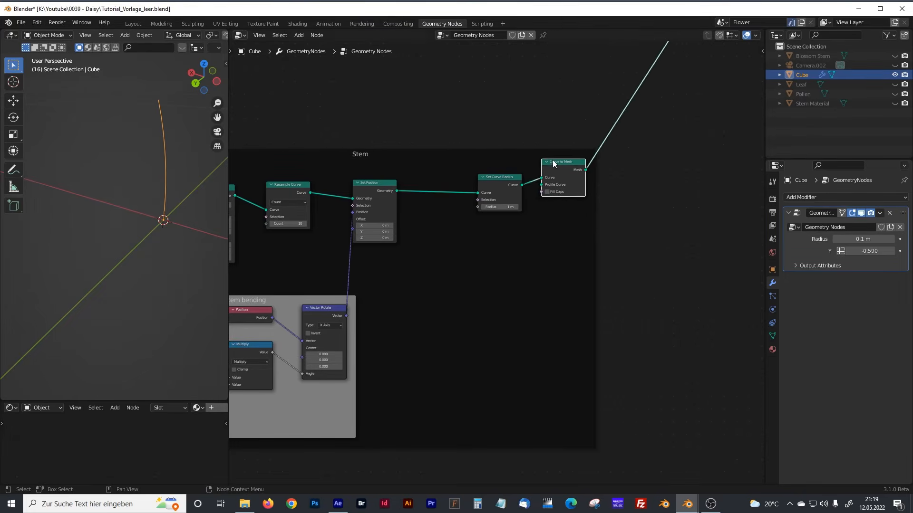
left_click(571, 171)
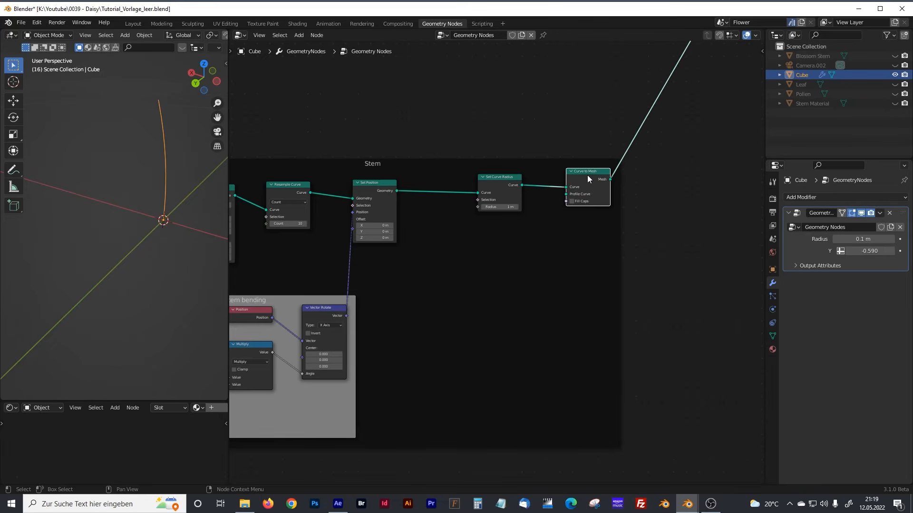
left_click_drag(589, 172, 625, 176)
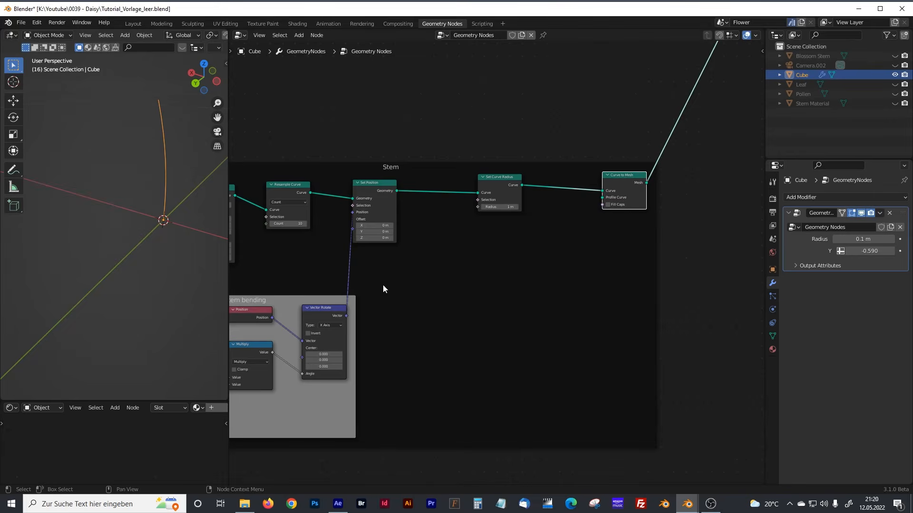
Add a Curve Circle node above the stem chain and link its Curve output to Curve to Mesh's Profile Curve input
left_click(535, 277)
key("shift+a")
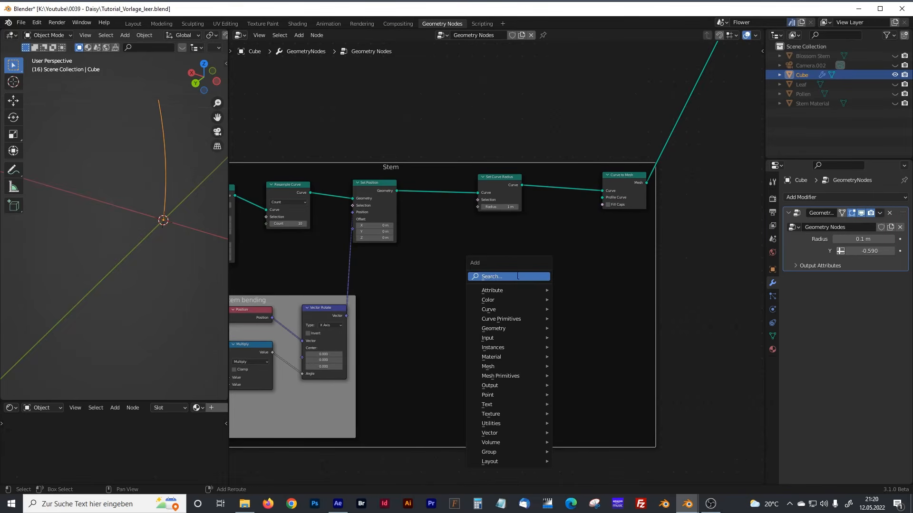
left_click(519, 275)
type("curve cir")
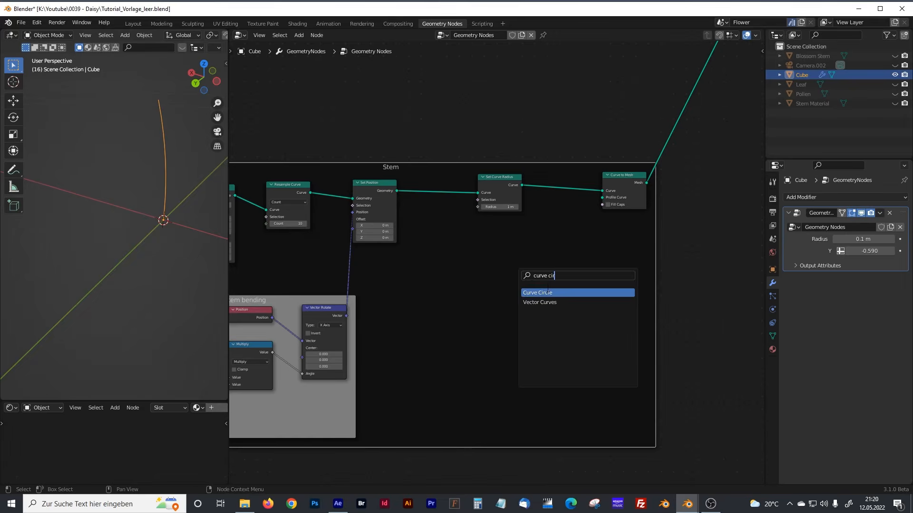
key("Return")
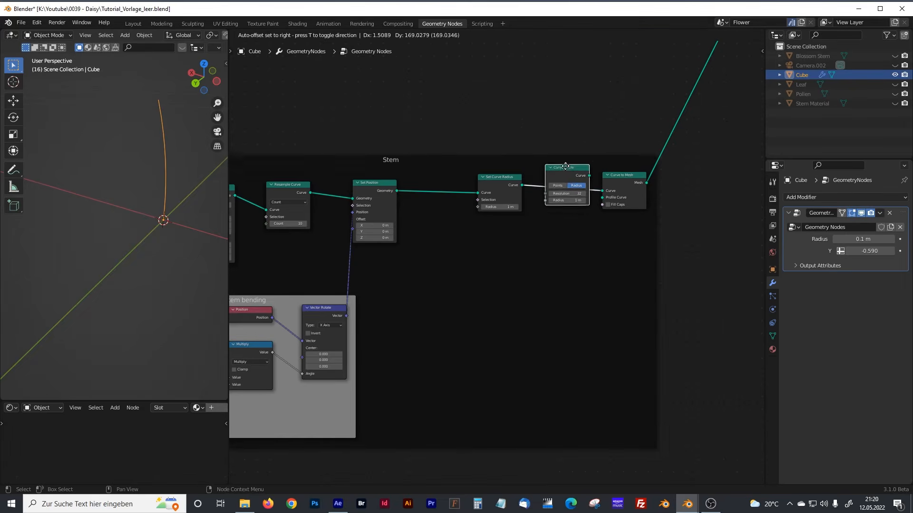
left_click(539, 116)
scroll(612, 194, "up", 6)
middle_click_drag(577, 208, 501, 292)
left_click_drag(621, 211, 635, 212)
left_click_drag(498, 114, 602, 249)
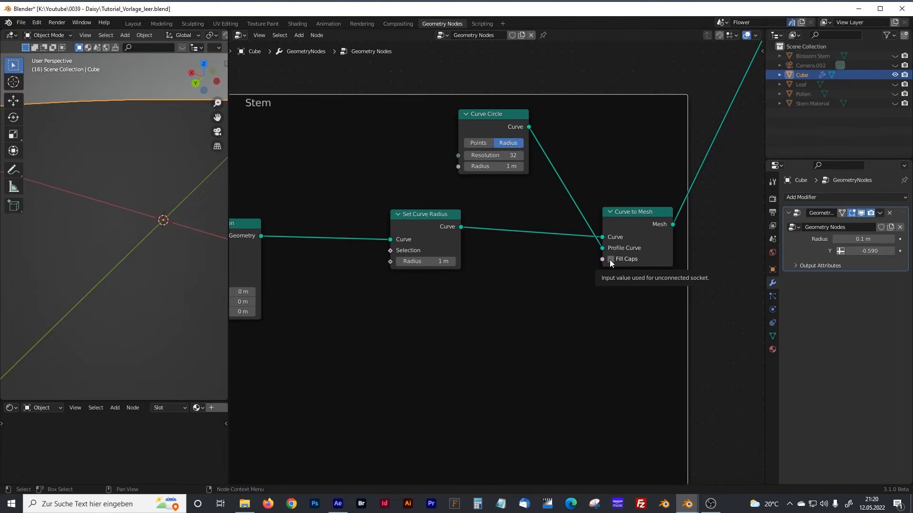
Enable Fill Caps on the Curve to Mesh node and set the Curve Circle's resolution to 7
left_click(610, 260)
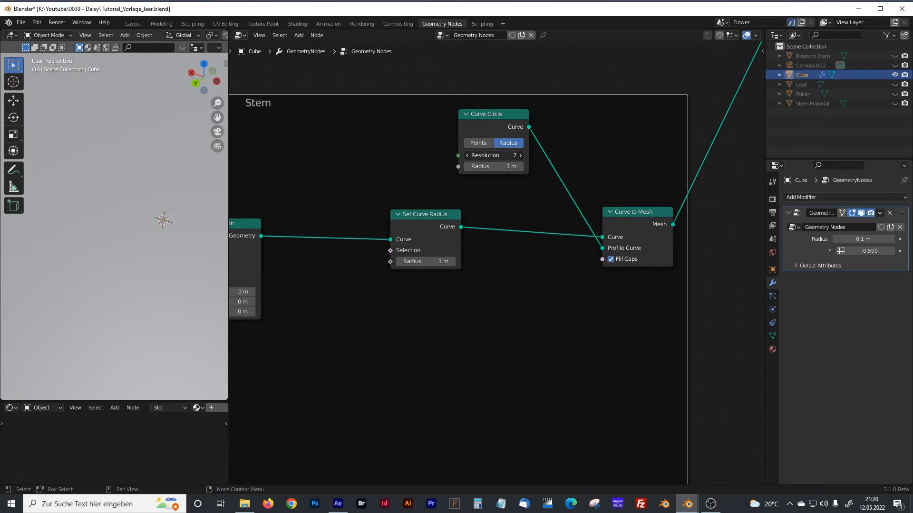
left_click(510, 169)
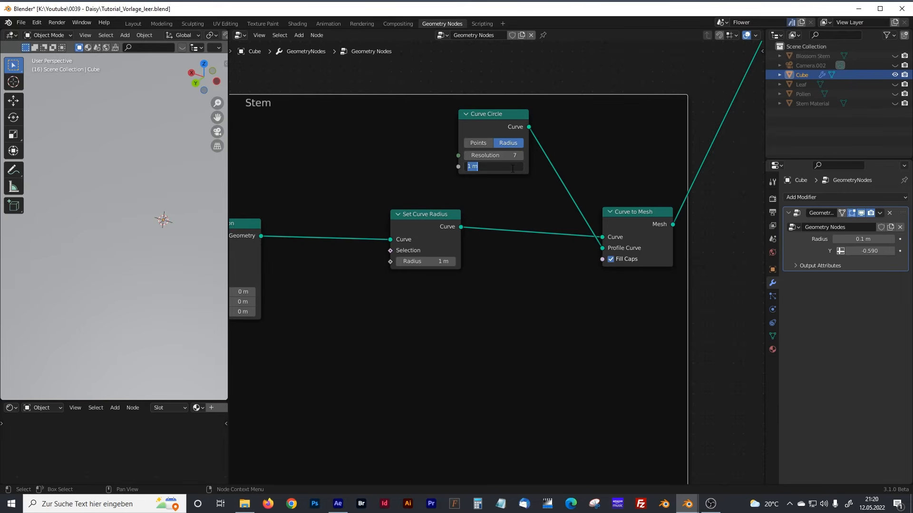
key("Escape")
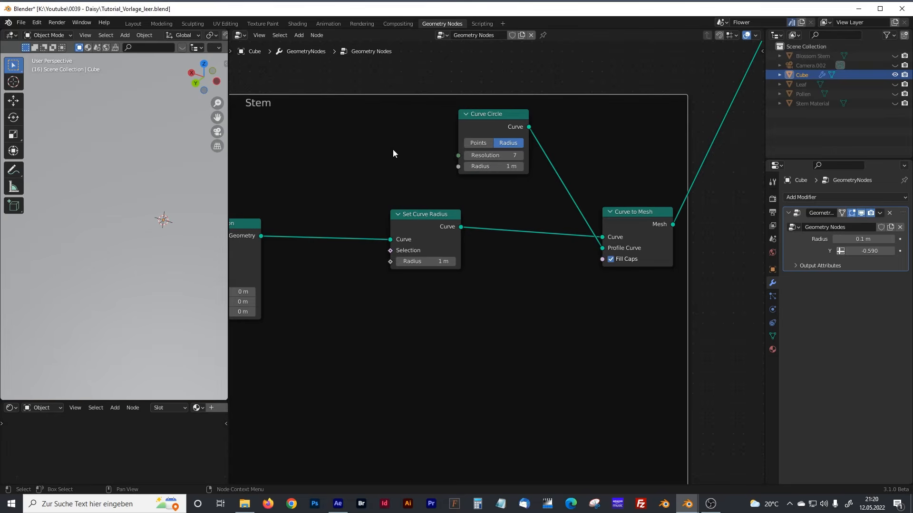
Add a Math node beside the Curve Circle node, on its input side
key("shift+a")
left_click(365, 148)
type("math")
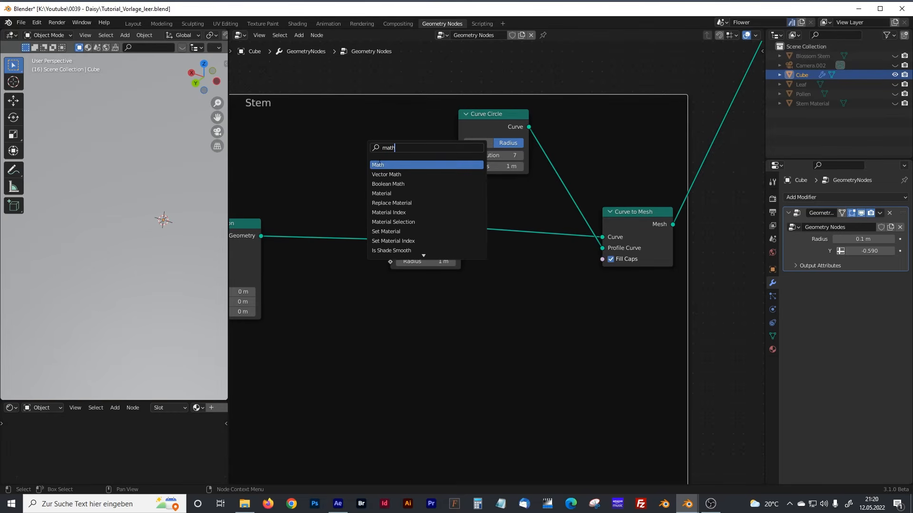
key("Return")
left_click(355, 117)
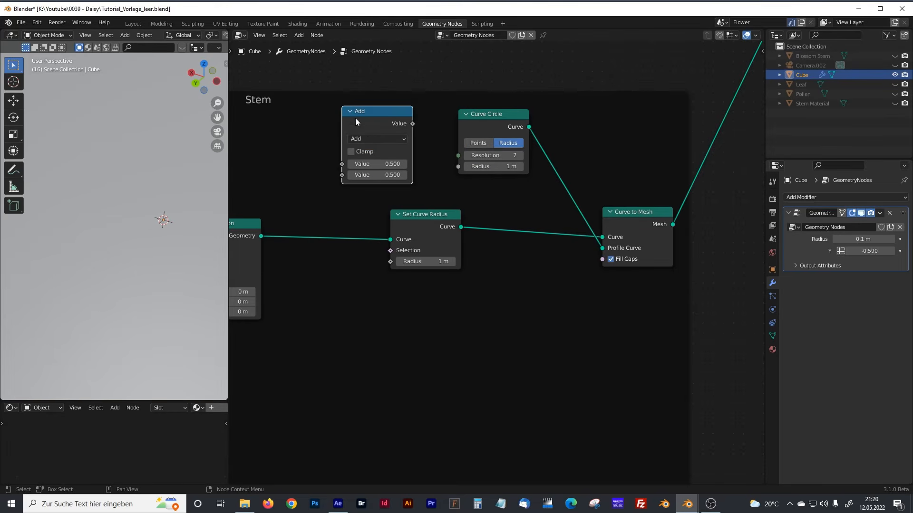
Set the new Math node to Divide with values 0.150 and 100
left_click(393, 175)
type("1")
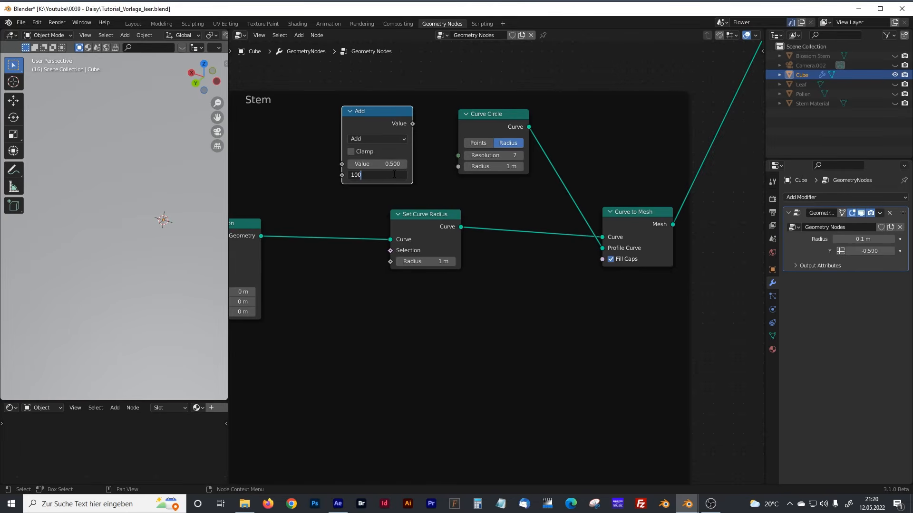
type("00")
key("Return")
left_click(363, 140)
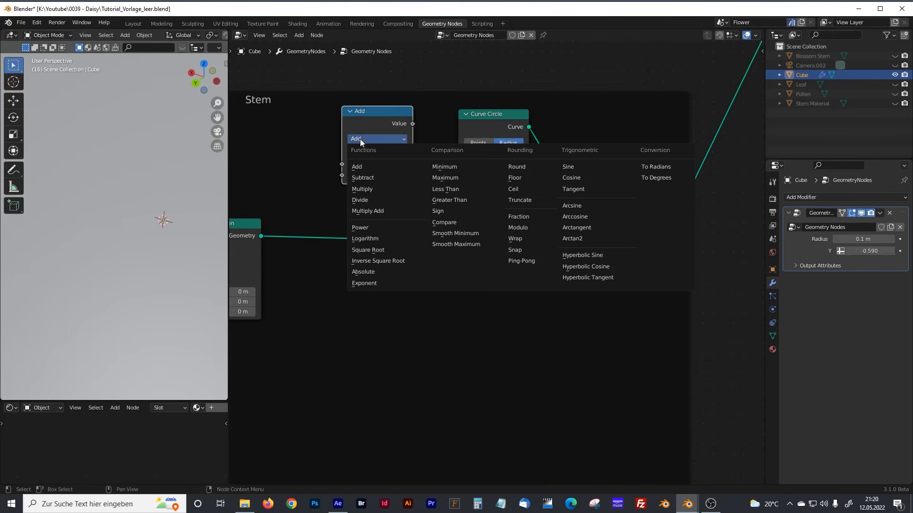
left_click(366, 197)
left_click(391, 164)
type("0.15")
key("Return")
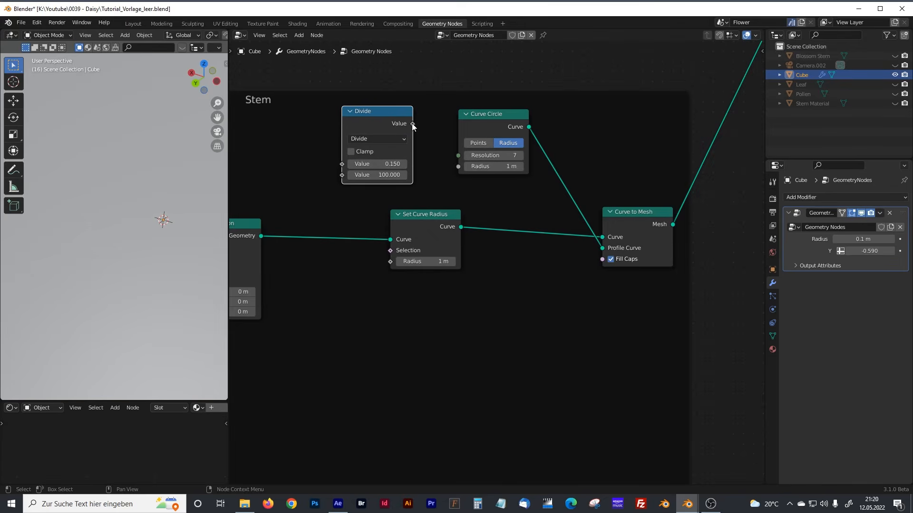
Link the Divide node's Value output to the Curve Circle's Radius input and check the stem in the viewport
left_click_drag(413, 124, 422, 134)
left_click_drag(450, 166, 457, 167)
mouse_move(135, 218)
middle_mouse_down()
mouse_move(133, 228)
mouse_move(128, 216)
middle_mouse_up()
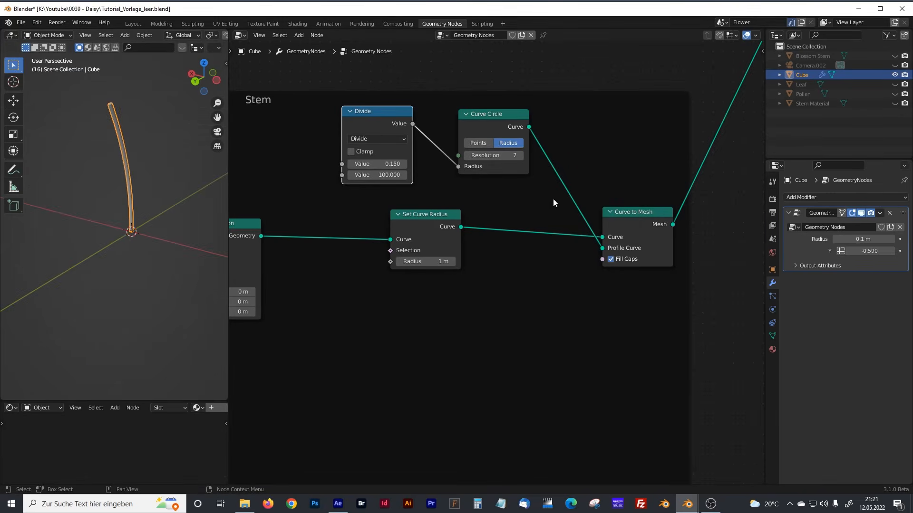
Rearrange the nodes so Curve Circle and Divide sit below the link between Set Curve Radius and Curve to Mesh
left_click_drag(443, 216, 446, 222)
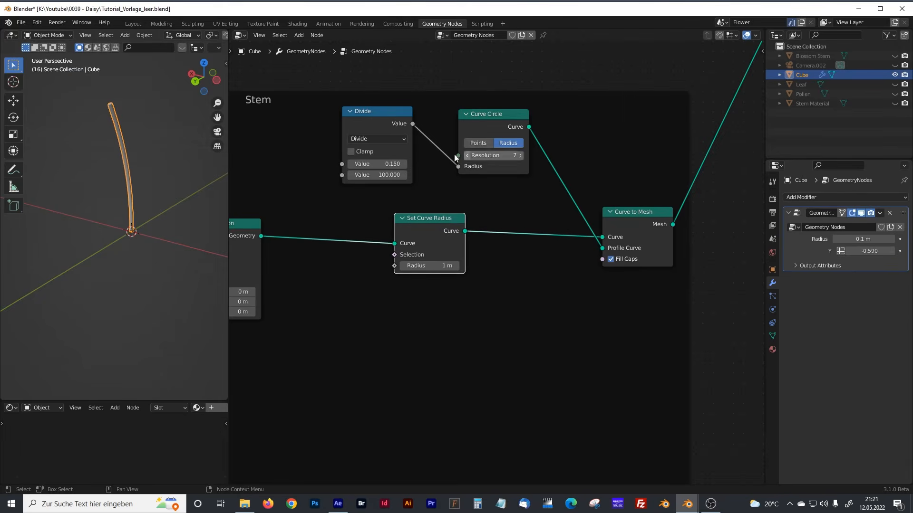
left_click(488, 131)
left_click_drag(488, 131, 552, 307)
left_click_drag(409, 169, 503, 397)
left_click_drag(551, 295, 544, 267)
left_click_drag(476, 340, 467, 317)
middle_click_drag(608, 332, 548, 308)
left_click_drag(568, 189, 655, 188)
left_click_drag(500, 246, 565, 243)
left_click_drag(428, 292, 486, 276)
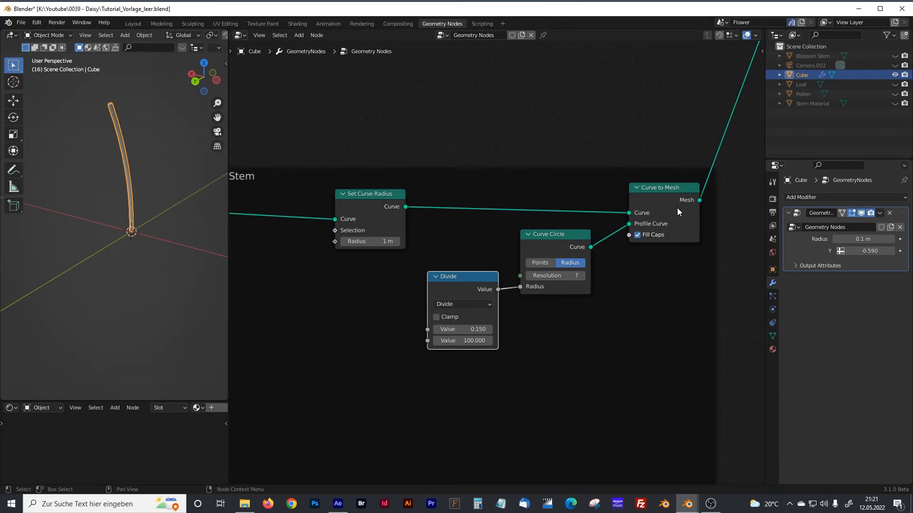
left_click_drag(550, 234, 565, 234)
left_click_drag(468, 280, 478, 279)
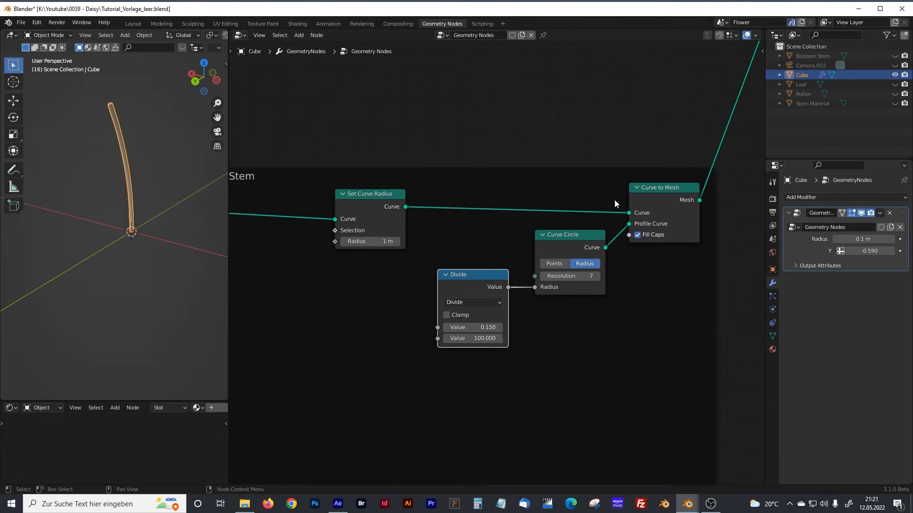
Add a ColorRamp node below Set Curve Radius in the Stem frame and move Set Curve Radius further along its link
middle_click_drag(360, 285, 468, 225)
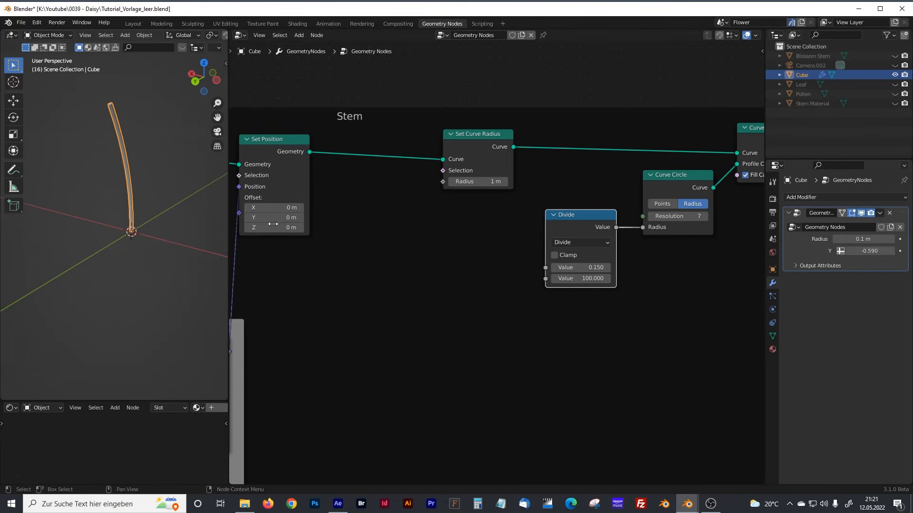
left_click_drag(485, 135, 488, 134)
key("shift+a")
left_click(453, 240)
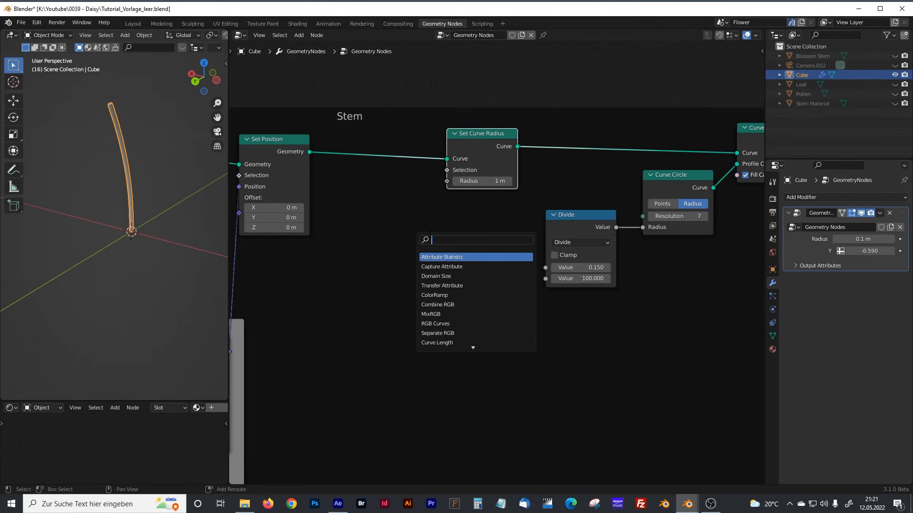
type("color")
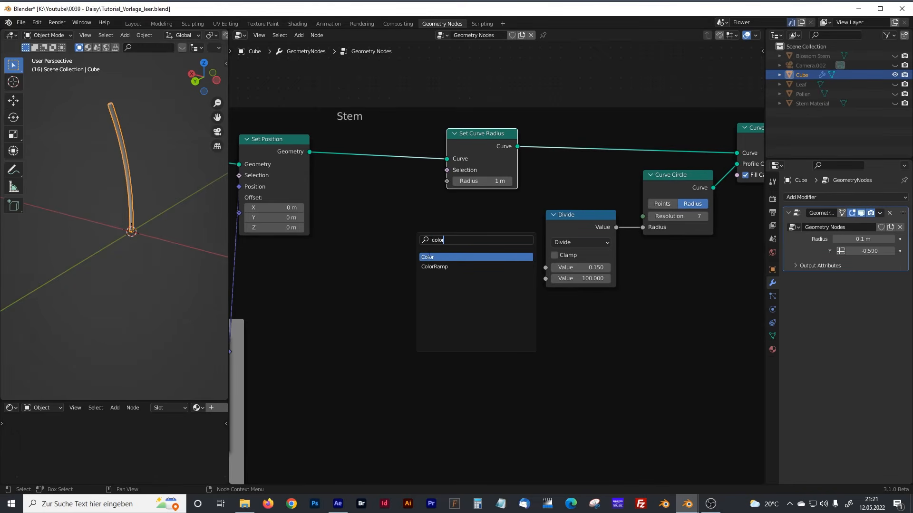
left_click(434, 266)
left_click(430, 271)
left_click_drag(473, 160, 521, 159)
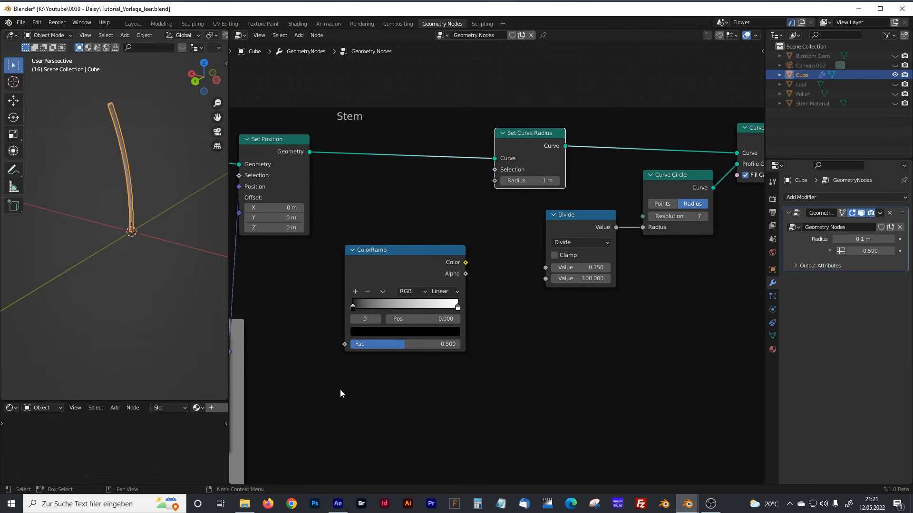
Add a Spline Parameter node and place it beside the ColorRamp's input side
key("shift+a")
left_click(304, 300)
type("spline")
key("Down")
key("Down")
key("Down")
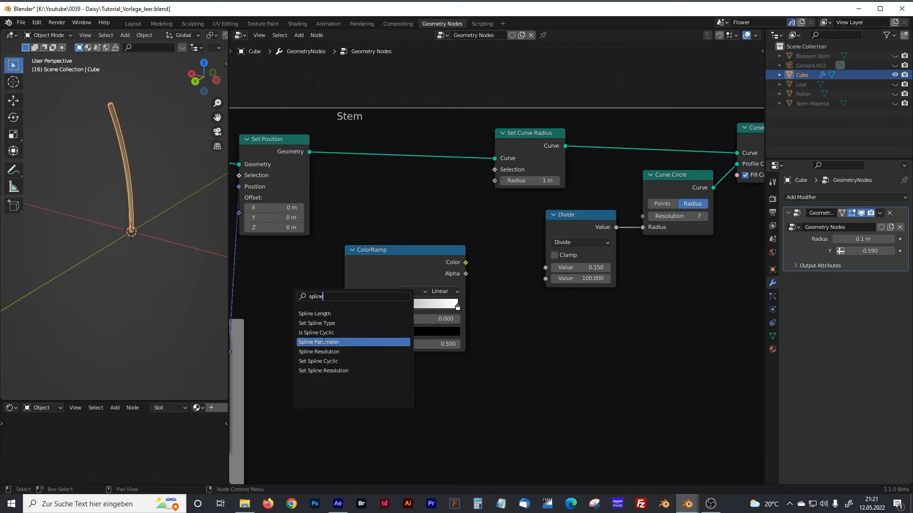
key("Return")
left_click(294, 383)
left_click_drag(360, 258, 375, 256)
left_click_drag(320, 352, 333, 325)
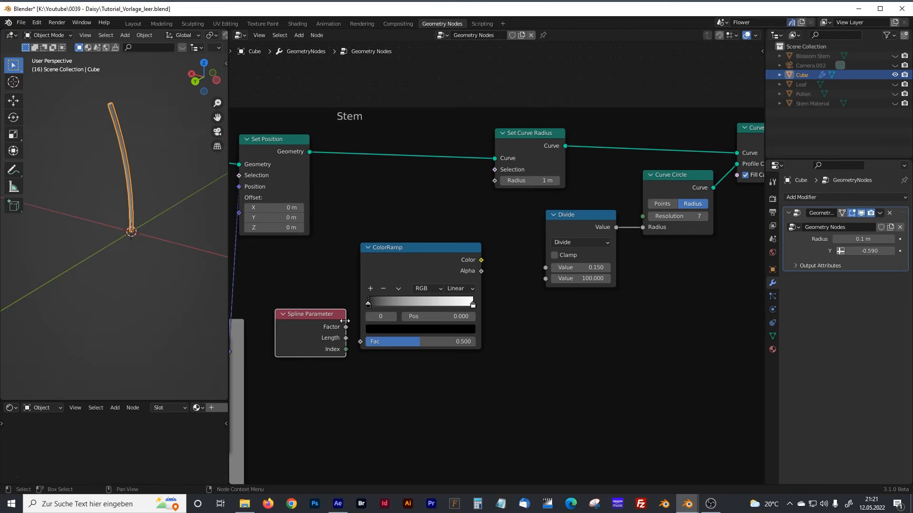
left_click_drag(367, 307, 369, 308)
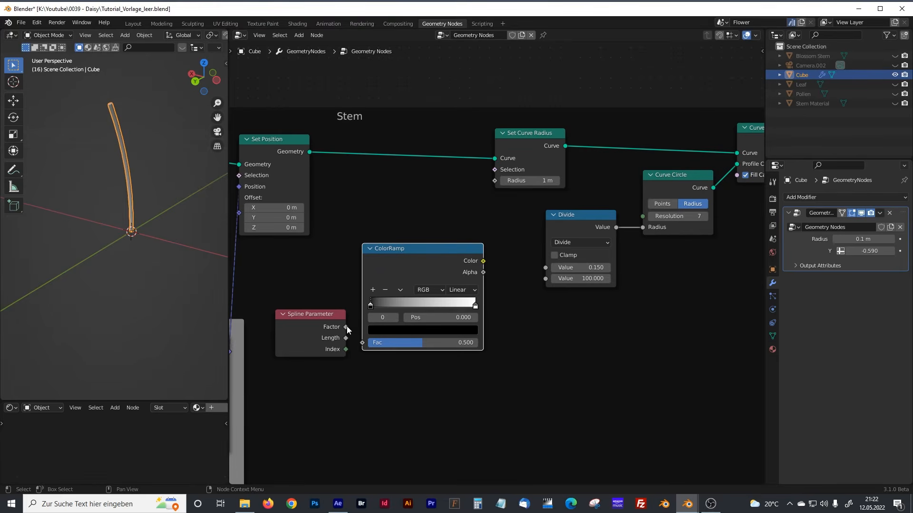
Link Spline Parameter's Factor to the ColorRamp's Fac, and its Color output to Set Curve Radius's Radius input
left_click_drag(346, 327, 374, 349)
left_click_drag(484, 261, 492, 180)
middle_click_drag(138, 153, 155, 253)
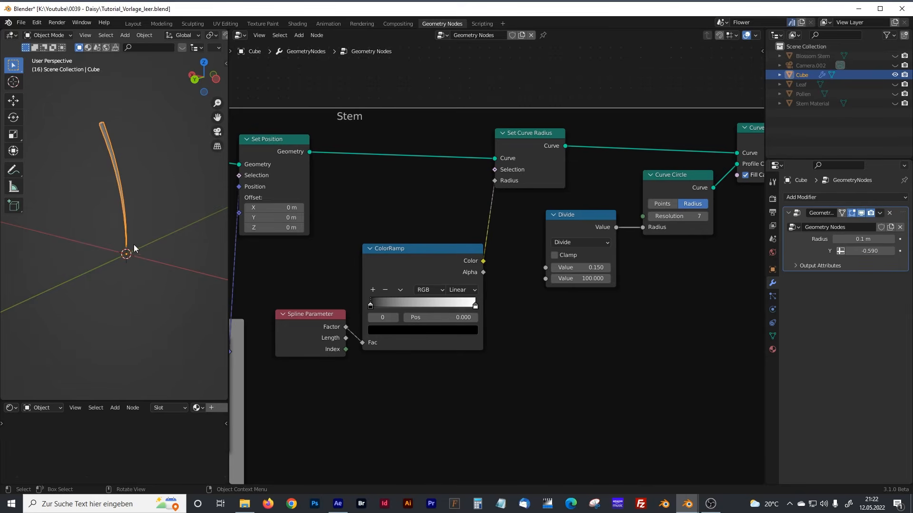
left_click_drag(526, 139, 533, 138)
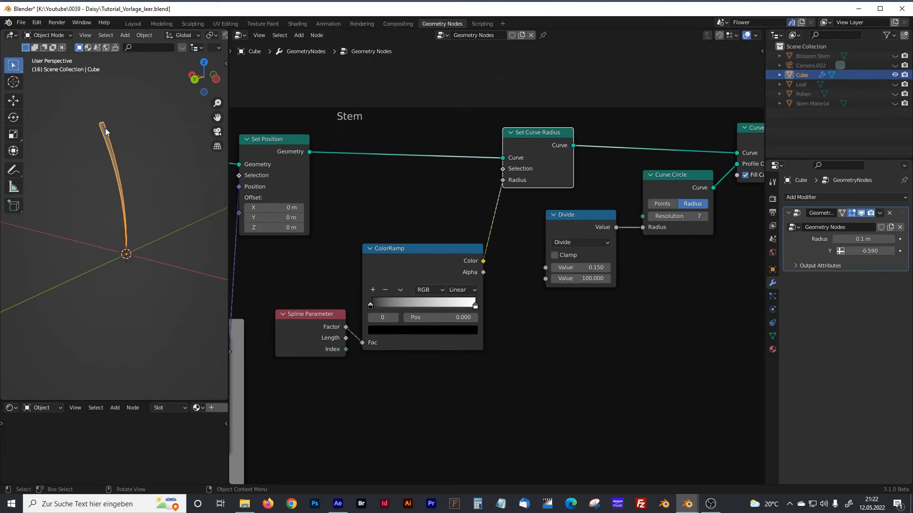
Swap the ColorRamp's stops so white sits at the start and black at position 1.000
mouse_move(373, 312)
left_mouse_down()
mouse_move(440, 307)
mouse_move(357, 307)
left_mouse_up()
left_click(476, 307)
left_click_drag(441, 307, 488, 308)
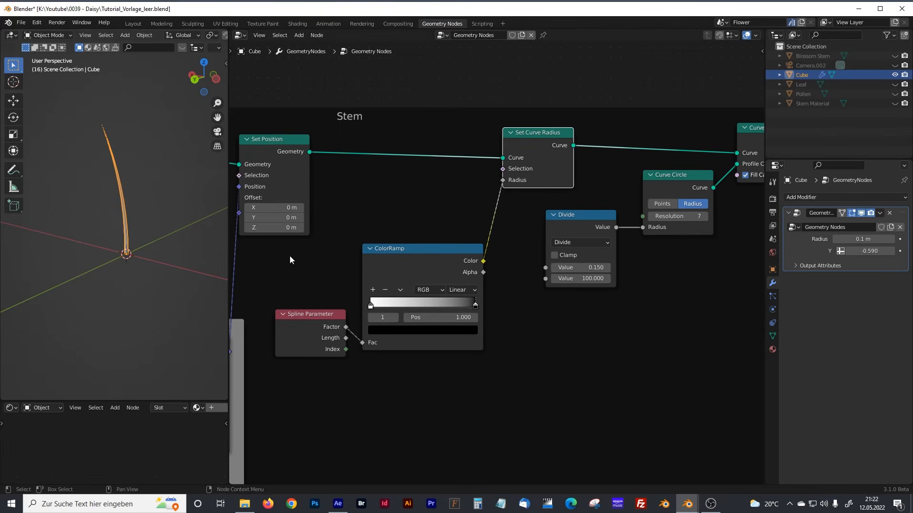
left_click(492, 316)
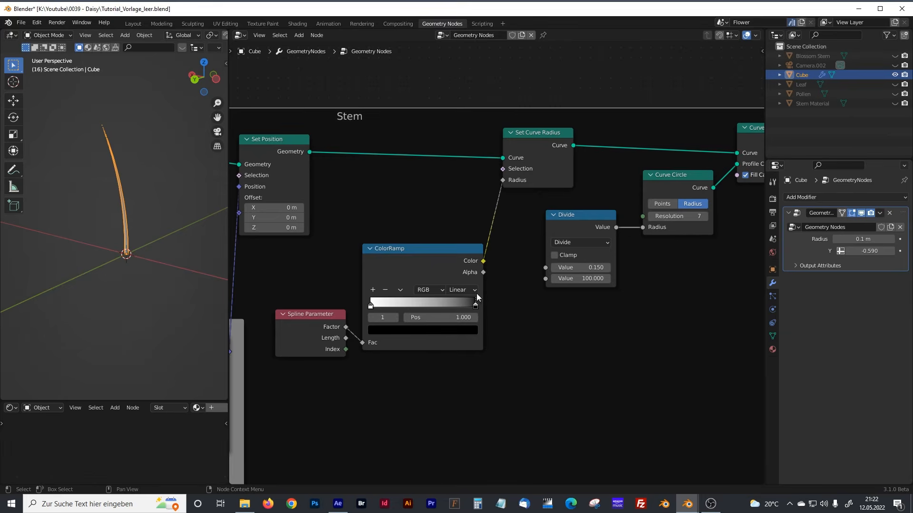
Lighten the ColorRamp's black end stop to light grey and check the stem's taper in the viewport
left_click(459, 336)
left_click_drag(455, 256, 454, 210)
left_click(177, 133)
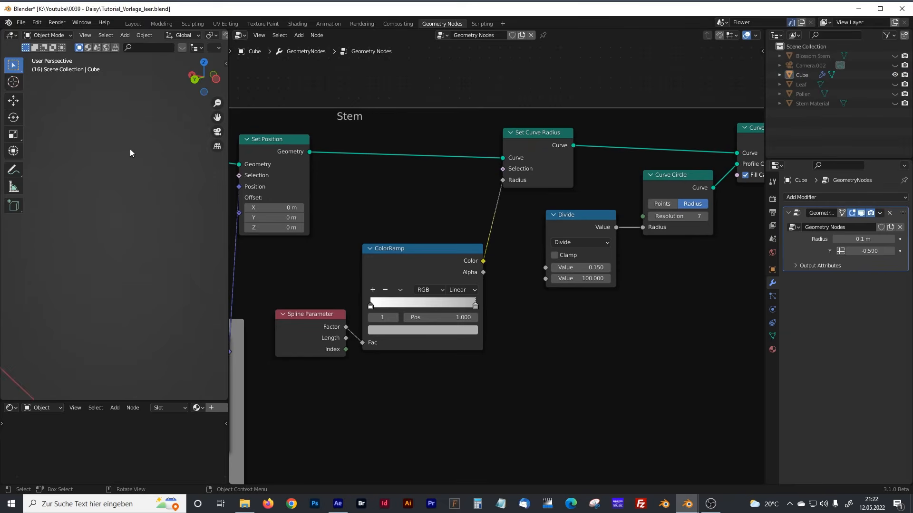
middle_click_drag(128, 148, 132, 160, "shift")
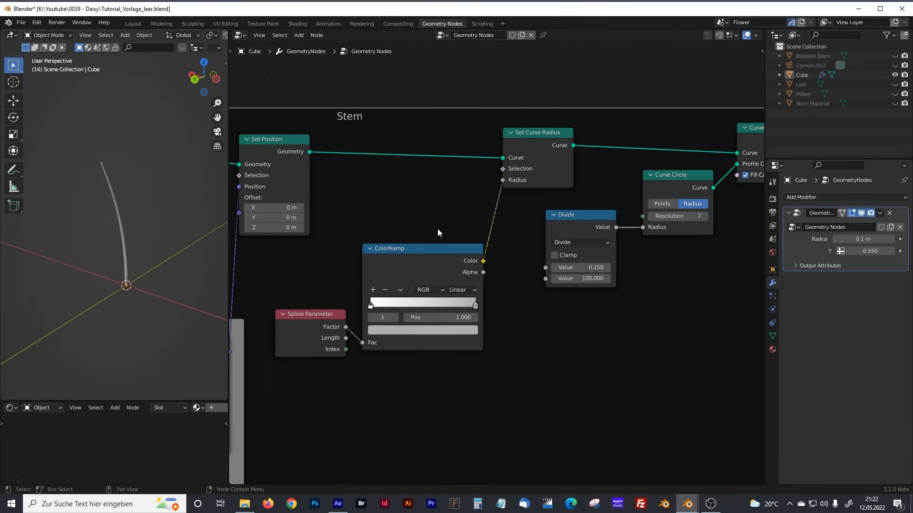
scroll(137, 222, "up", 4)
middle_click_drag(618, 250, 447, 301)
middle_click_drag(117, 206, 121, 175)
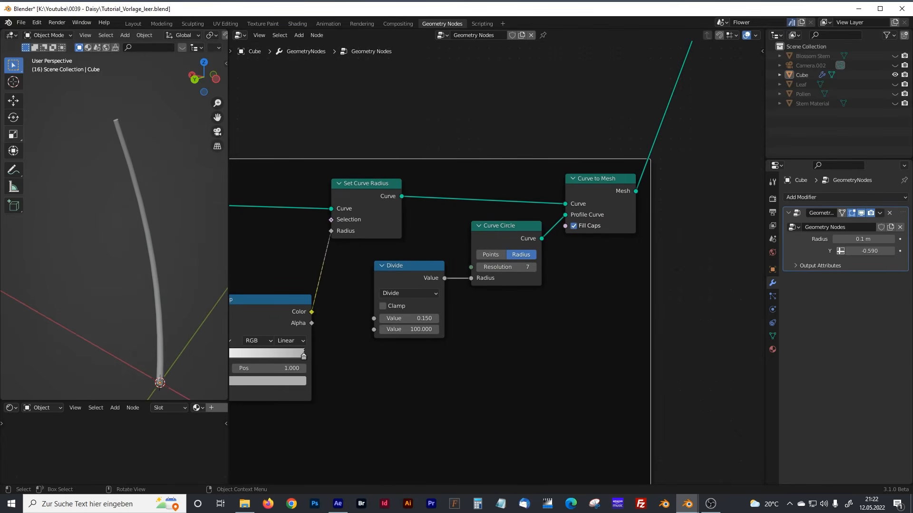
Add a Set Material node below Curve to Mesh in the Stem frame
middle_click_drag(583, 281, 520, 289)
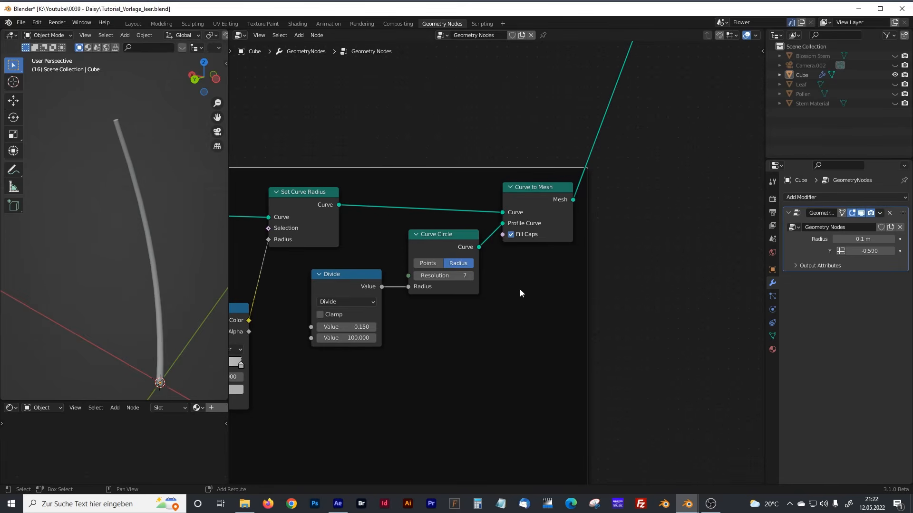
key("shift+a")
left_click(504, 297)
type("set")
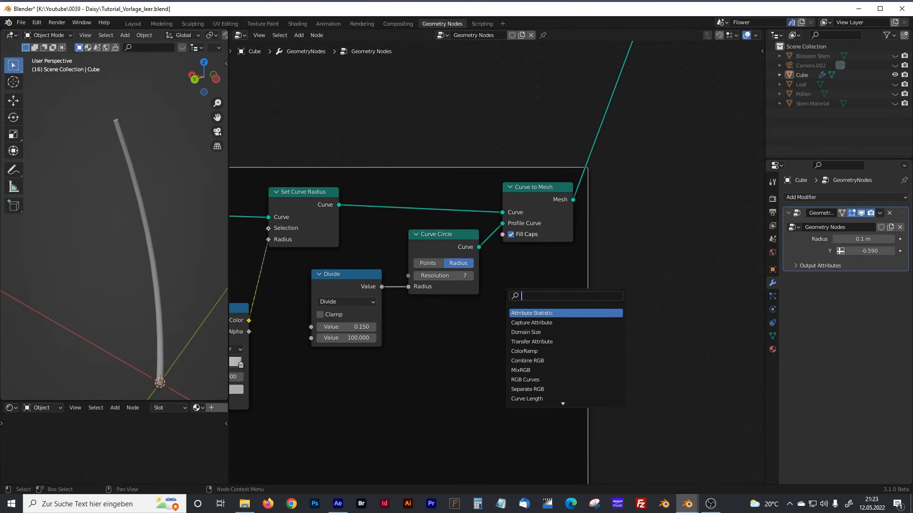
type(" mat")
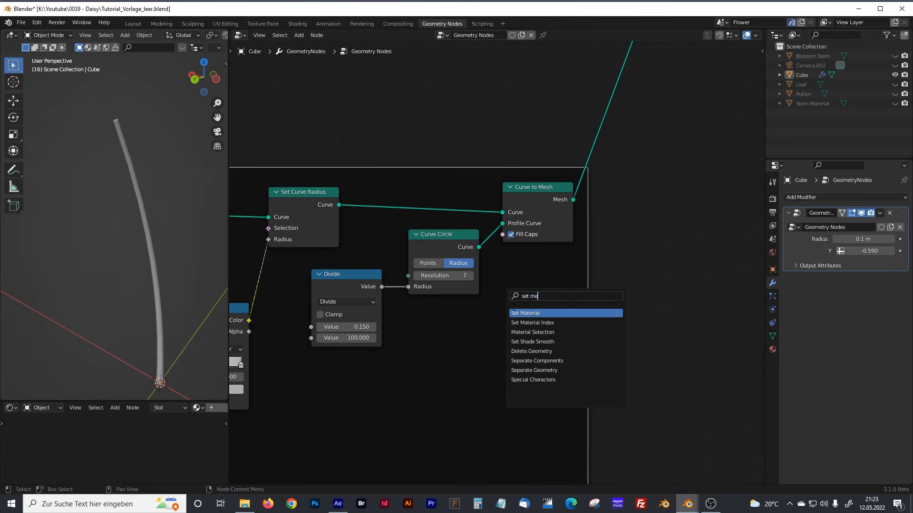
key("Return")
left_click_drag(558, 269, 532, 277)
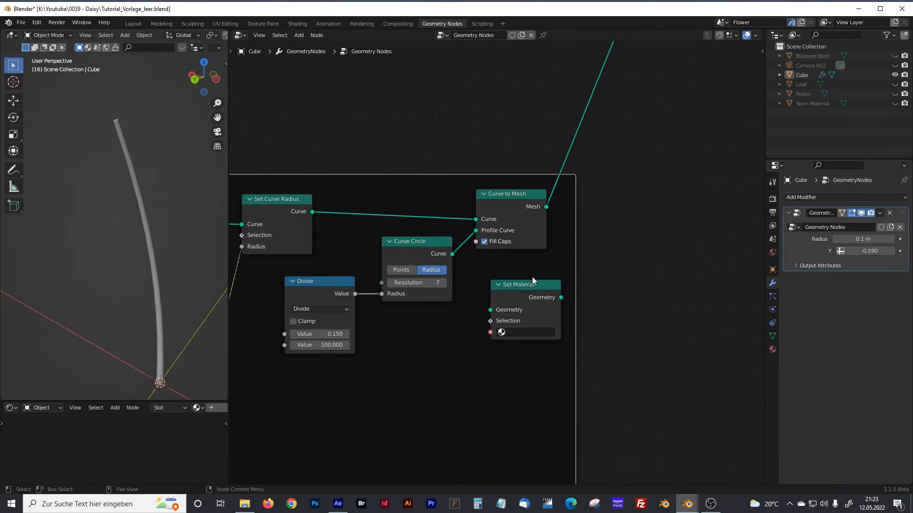
Insert the Set Material node into the link coming out of Curve to Mesh
scroll(532, 277, "down", 1)
middle_click_drag(575, 283, 527, 316)
left_click_drag(480, 302, 540, 220)
left_click_drag(558, 217, 552, 236)
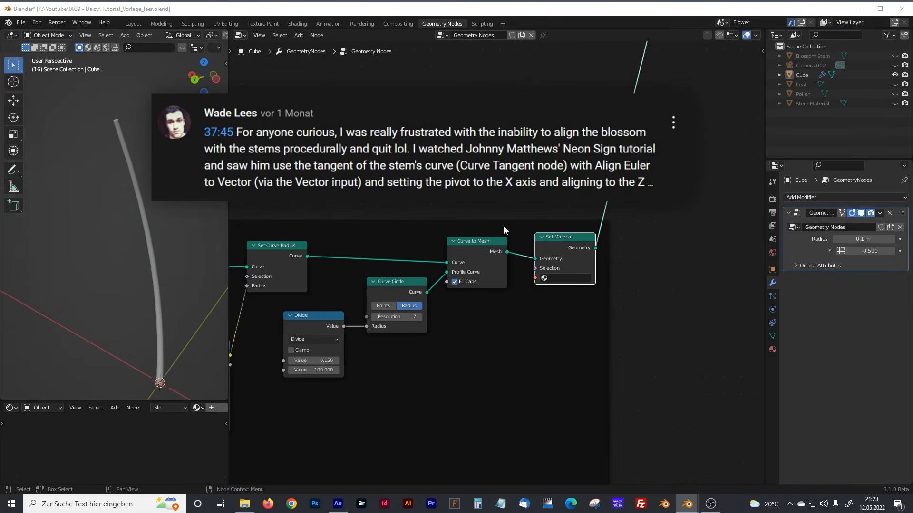
left_click_drag(566, 237, 563, 238)
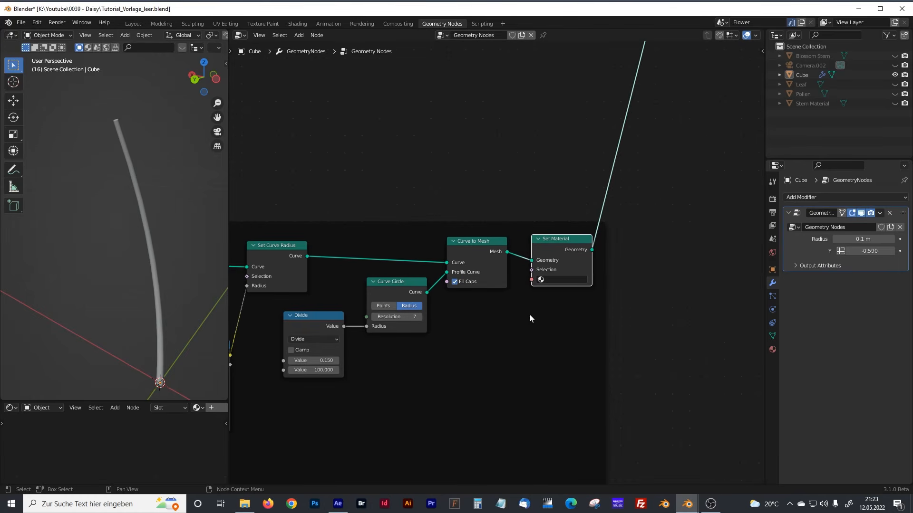
Add an Instance on Points node in the empty area outside the Stem frame, past Set Material
mouse_move(516, 324)
middle_mouse_down()
mouse_move(521, 317)
mouse_move(491, 340)
mouse_move(428, 316)
middle_mouse_up()
middle_click_drag(572, 206, 465, 286)
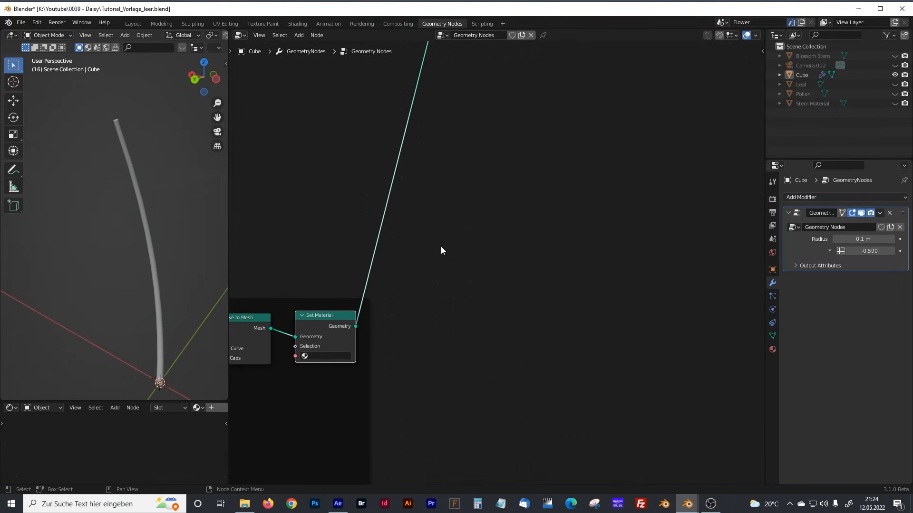
scroll(427, 265, "down", 2)
middle_click_drag(427, 261, 439, 285)
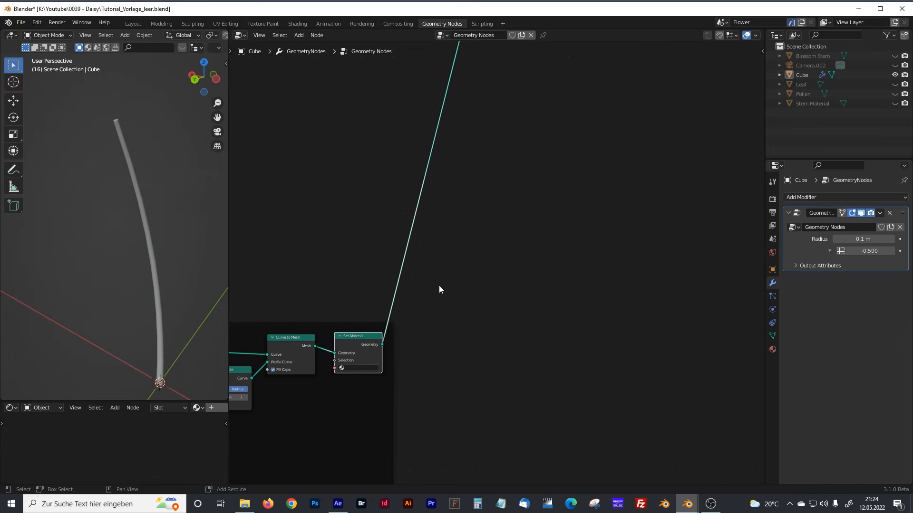
key("shift+a")
type("in")
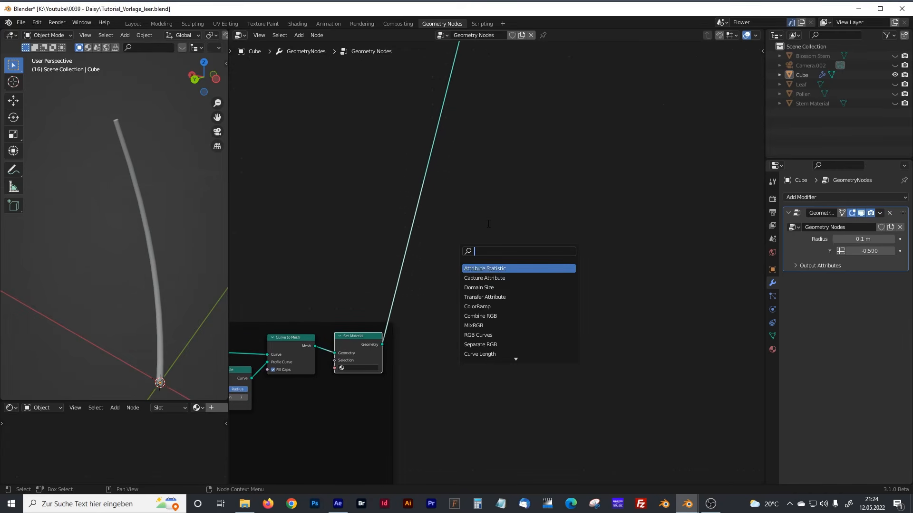
type("stace")
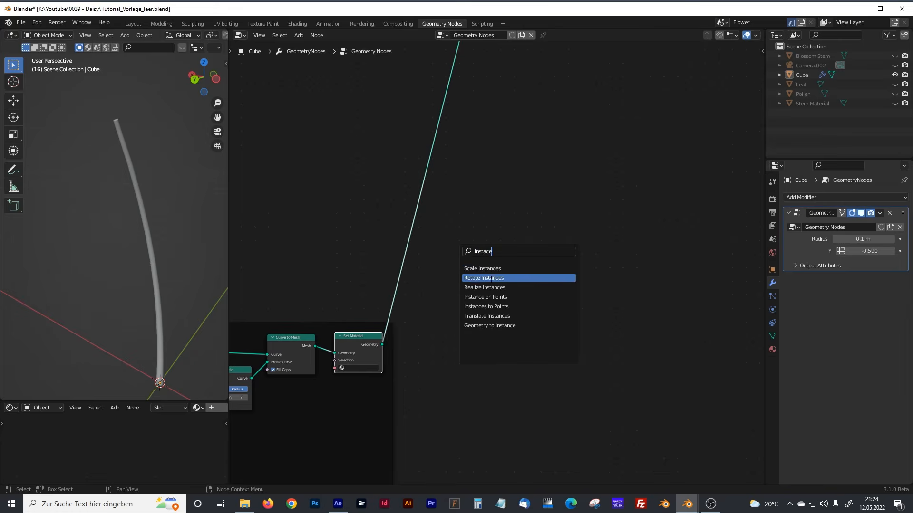
left_click(492, 297)
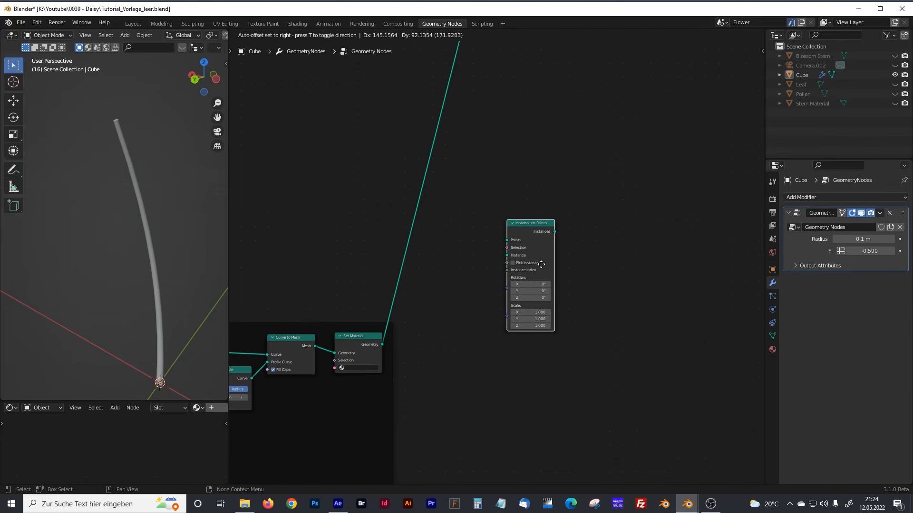
left_click(545, 264)
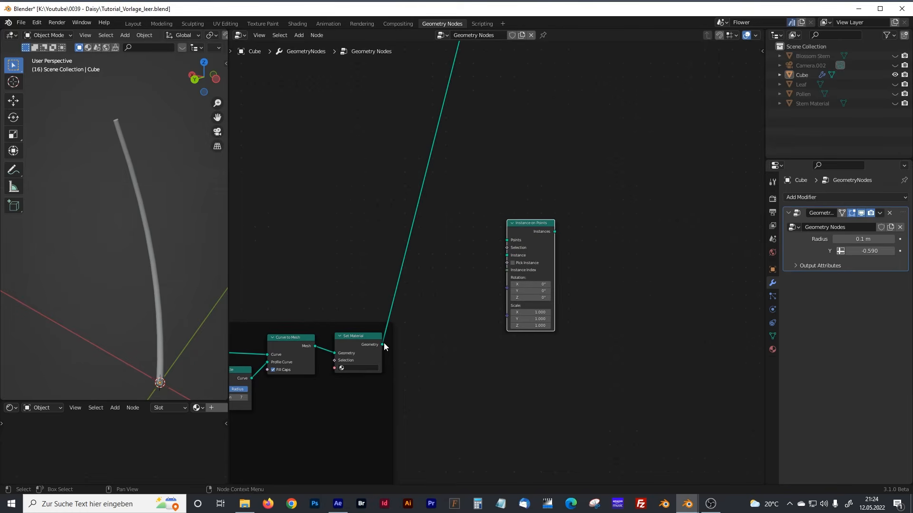
Link the stem's Set Material output to Instance on Points' Points input, cut its old output link, and reconnect it to Join Geometry
left_click_drag(383, 346, 476, 249)
right_click_drag(393, 206, 420, 226, "ctrl")
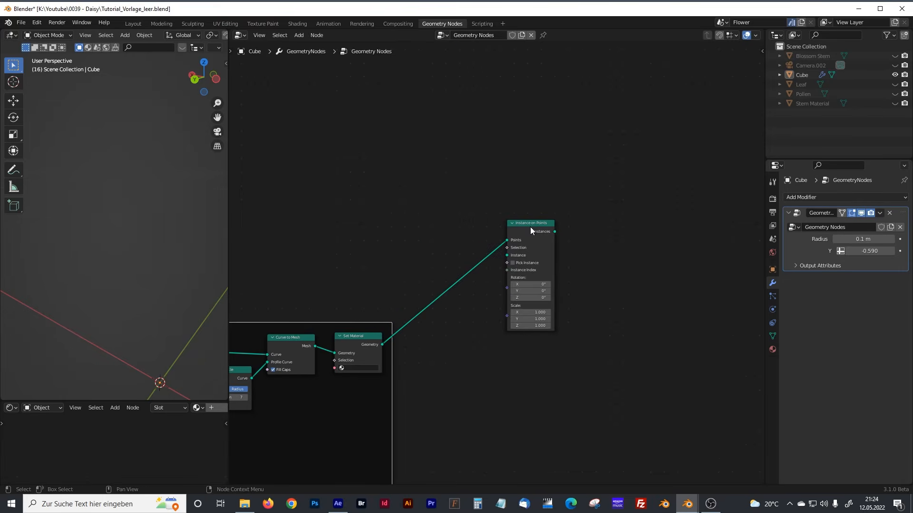
scroll(432, 277, "down", 5)
middle_click_drag(428, 275, 421, 326)
left_click_drag(411, 368, 503, 124)
Move Join Geometry, Group Output and Instance on Points further away from the stem and blossom nodes
left_click_drag(485, 88, 665, 172)
left_click_drag(590, 117, 669, 123)
scroll(591, 358, "up", 3)
middle_click_drag(499, 303, 499, 96)
left_click_drag(501, 213, 582, 206)
Link the blossom's final geometry output to the Instance input of Instance on Points
middle_click_drag(504, 325, 470, 289)
scroll(461, 264, "down", 1)
scroll(461, 264, "up", 1)
middle_click_drag(400, 180, 486, 275)
scroll(486, 275, "down", 3)
scroll(527, 286, "down", 3)
middle_click_drag(410, 213, 513, 287)
middle_click_drag(408, 223, 547, 275)
scroll(380, 233, "up", 5)
left_click_drag(446, 193, 660, 269)
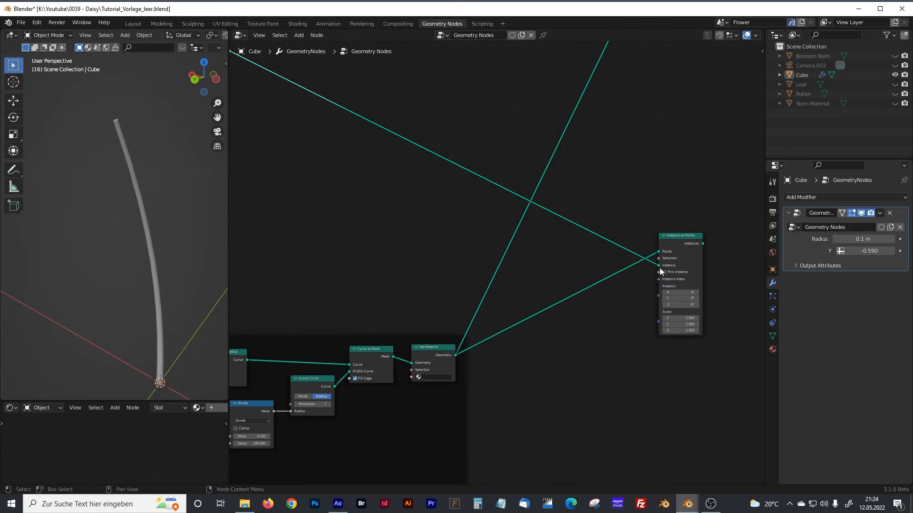
Shift Instance on Points back slightly and bring Join Geometry and Group Output down level with it
left_click_drag(674, 234, 650, 234)
middle_click_drag(621, 191, 476, 235, "shift")
scroll(508, 225, "down", 1)
middle_click_drag(551, 89, 496, 256, "shift")
left_click_drag(472, 96, 590, 139)
left_click_drag(568, 106, 676, 308)
scroll(497, 313, "up", 1)
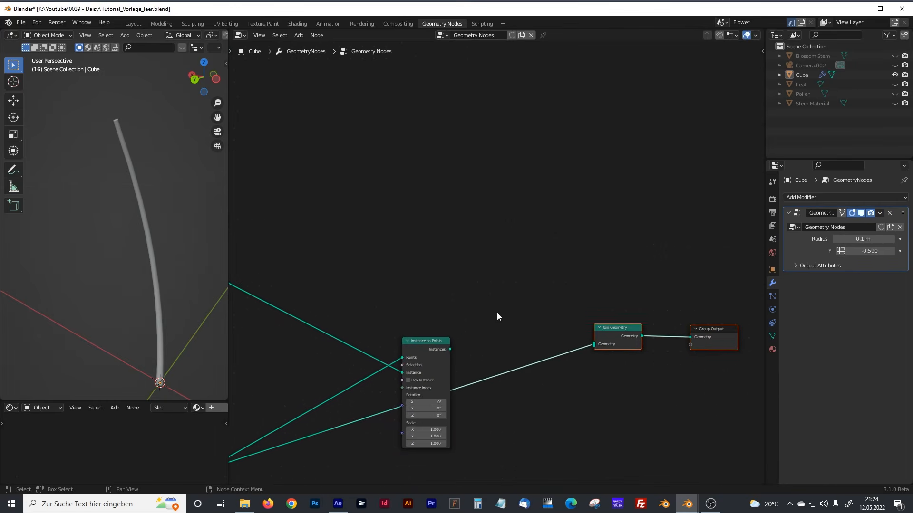
Link Instance on Points' Instances output to Join Geometry and check the instanced blossoms in the viewport
middle_click_drag(457, 335, 438, 287, "shift")
left_click_drag(430, 299, 575, 295)
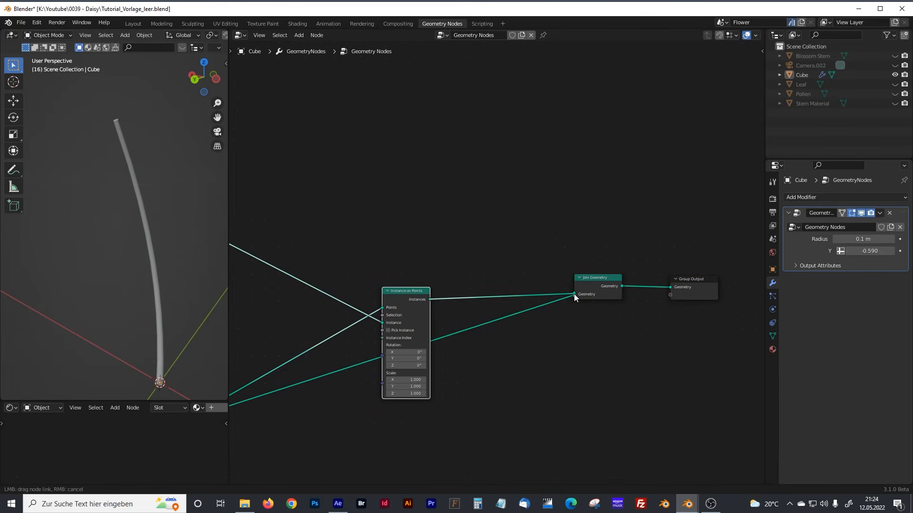
scroll(152, 151, "down", 6)
scroll(155, 149, "down", 3)
middle_click_drag(157, 149, 136, 183)
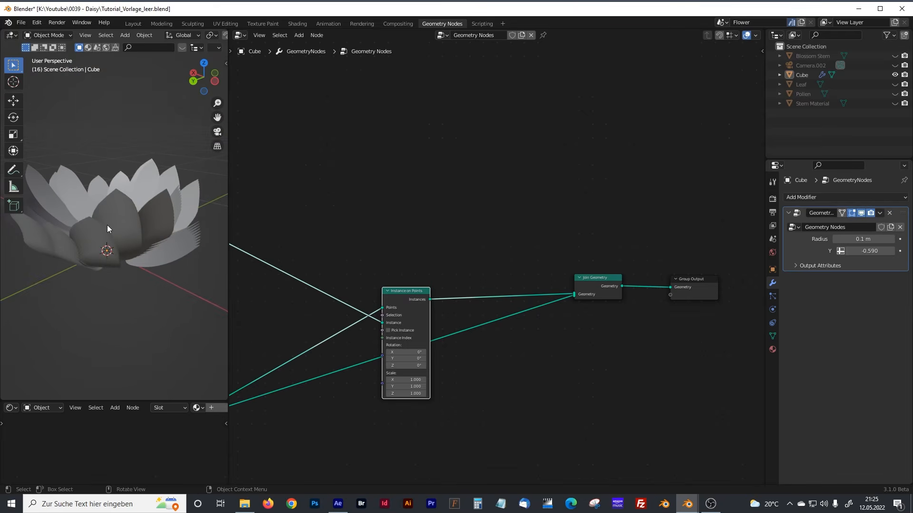
Set the X, Y and Z Scale of Instance on Points to 0.05
scroll(425, 297, "up", 3)
middle_click_drag(410, 349, 471, 191)
scroll(445, 260, "up", 1)
middle_click_drag(447, 290, 502, 278)
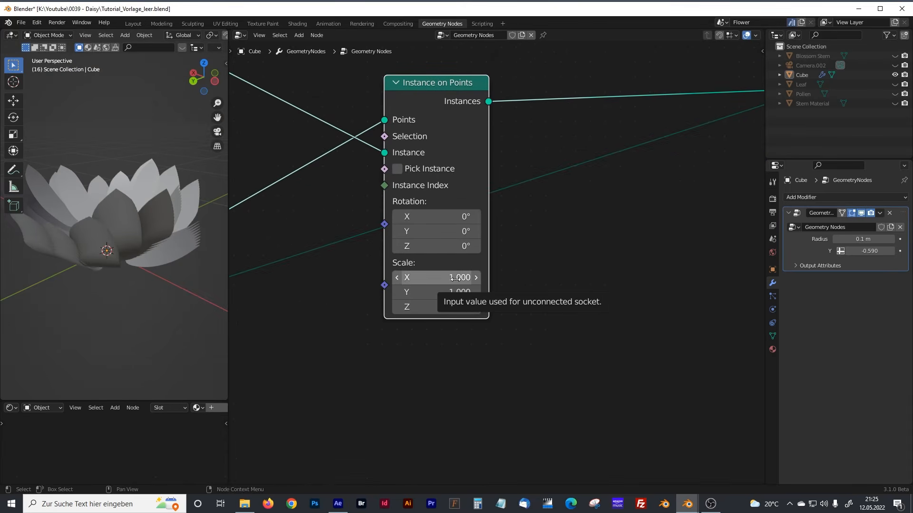
left_click(463, 277)
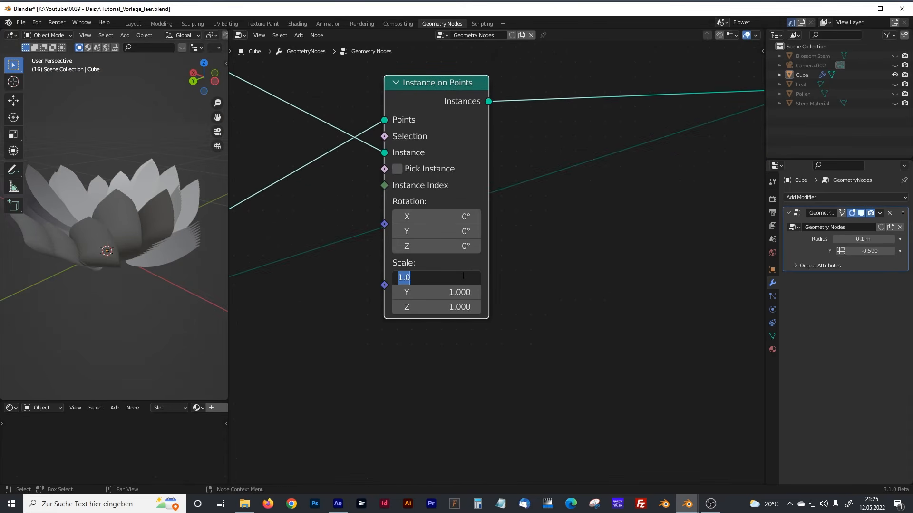
type("0.05")
left_click(559, 298)
left_click_drag(454, 276, 454, 307)
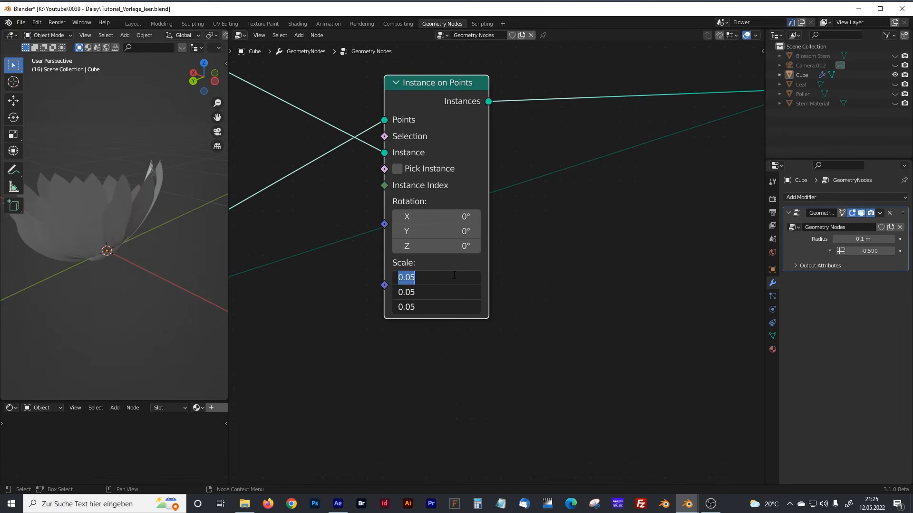
type("0.05")
key("Return")
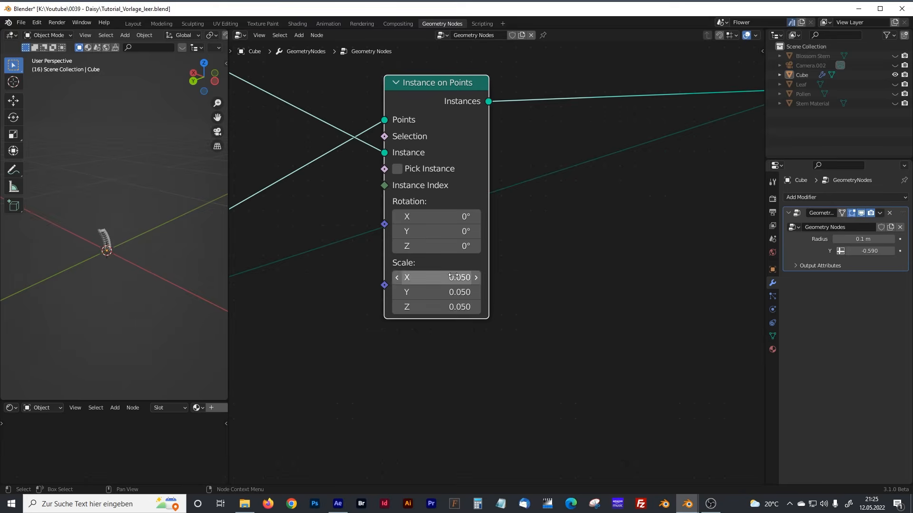
Inspect the blossoms stacked along the stem and shift Instance on Points forward to free space before it
scroll(125, 244, "up", 10)
scroll(129, 226, "down", 5)
mouse_move(128, 227)
middle_mouse_down()
mouse_move(132, 236)
mouse_move(131, 218)
mouse_move(134, 227)
middle_mouse_up()
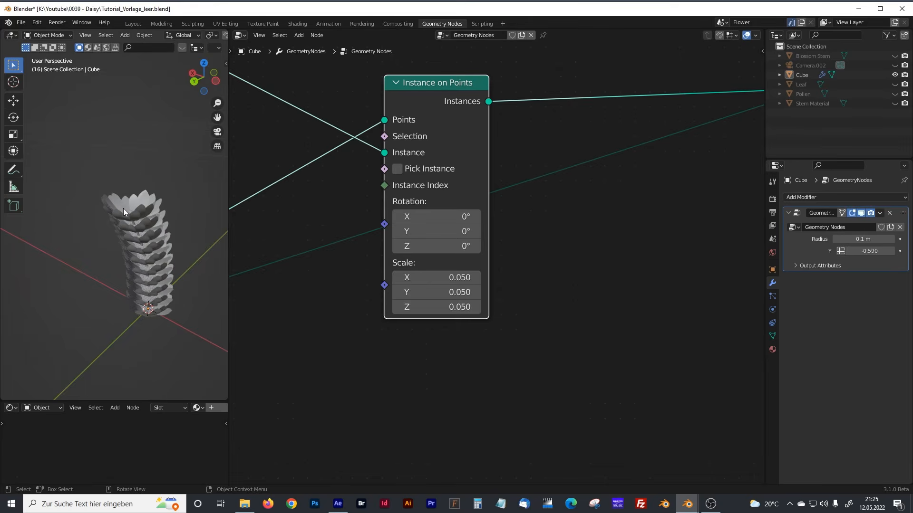
scroll(120, 204, "up", 4)
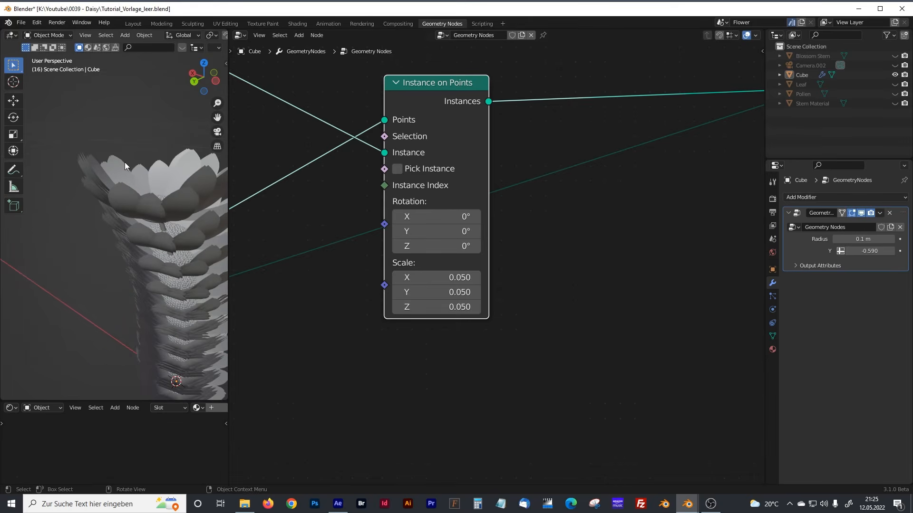
left_click_drag(418, 79, 497, 72)
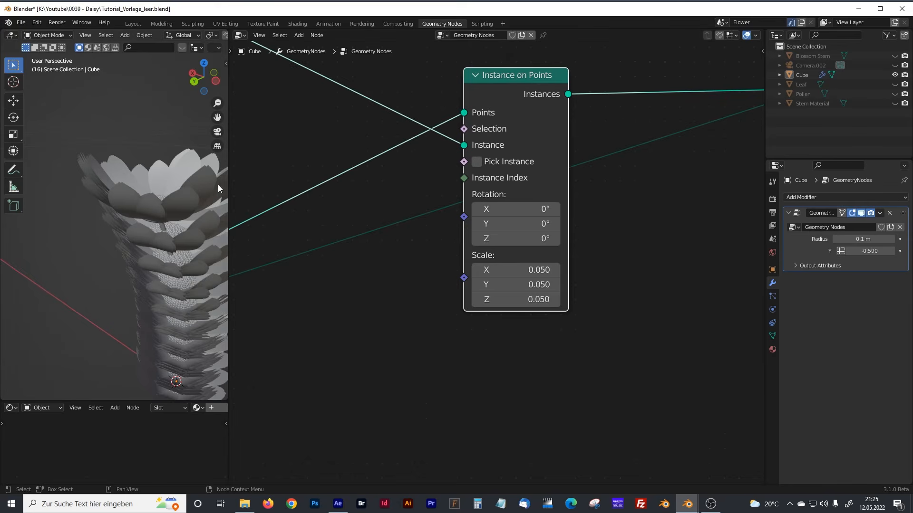
scroll(167, 194, "down", 4)
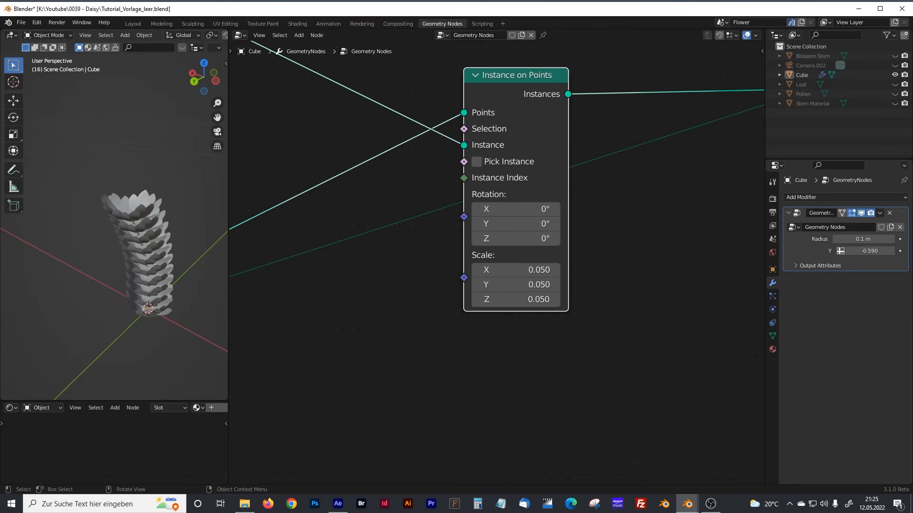
Add an Endpoint Selection node and link its Selection output to the Selection input of Instance on Points
left_click(335, 310)
key("shift+a")
mouse_move(319, 312)
type("end")
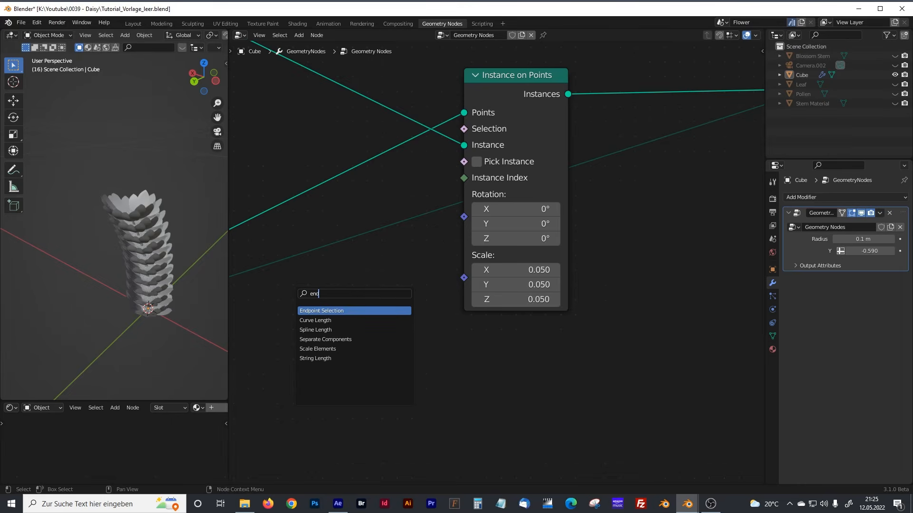
left_click(329, 310)
left_click(354, 327)
left_click_drag(355, 327, 464, 129)
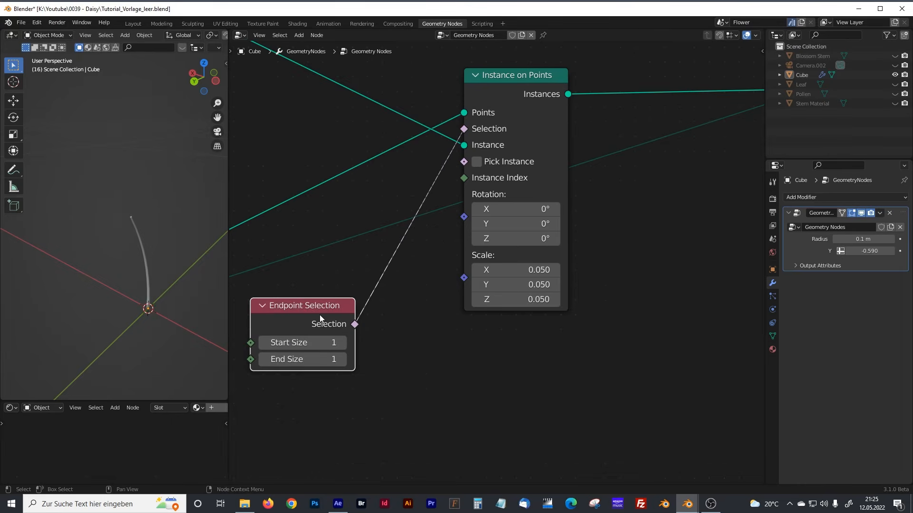
Set Start Size and End Size of Endpoint Selection to 0 and move the node further back from Instance on Points
left_click(263, 343)
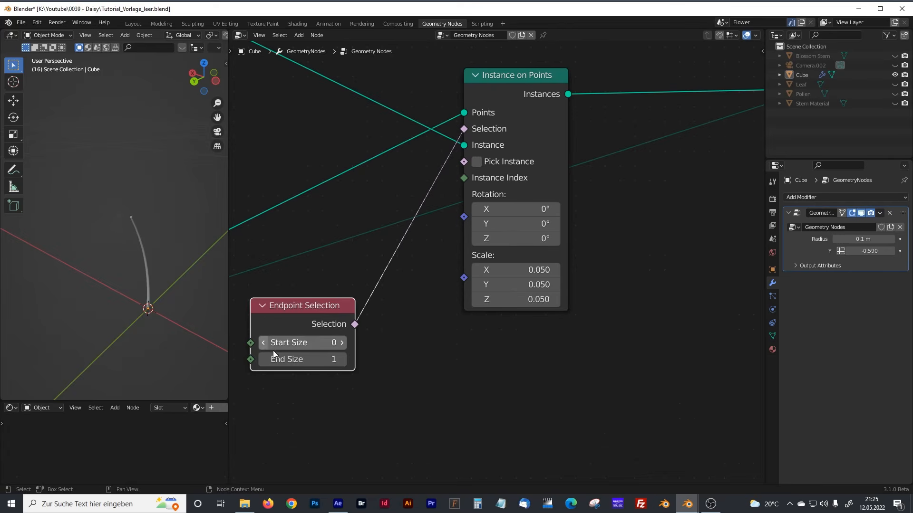
left_click(264, 360)
left_click_drag(312, 310, 281, 322)
middle_click_drag(351, 326, 448, 274)
left_click_drag(389, 267, 338, 290)
key("shift+a")
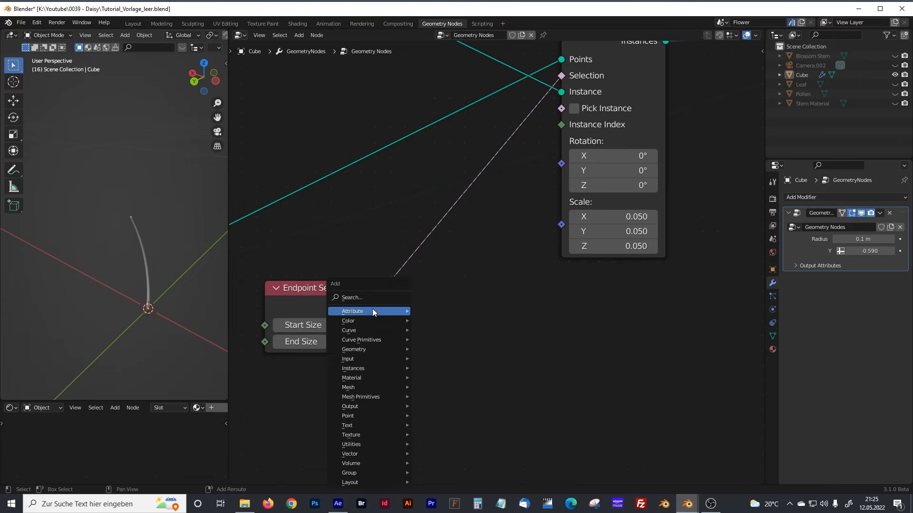
left_click(365, 298)
type("color")
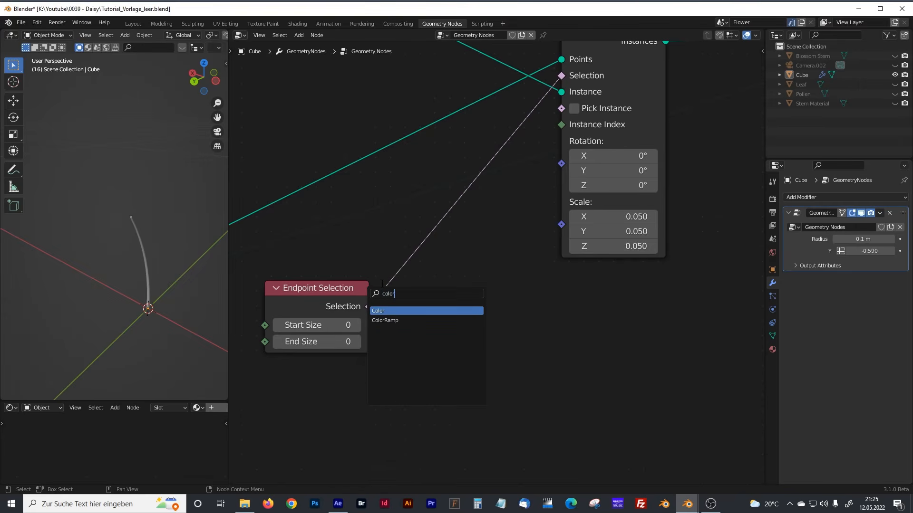
left_click(388, 311)
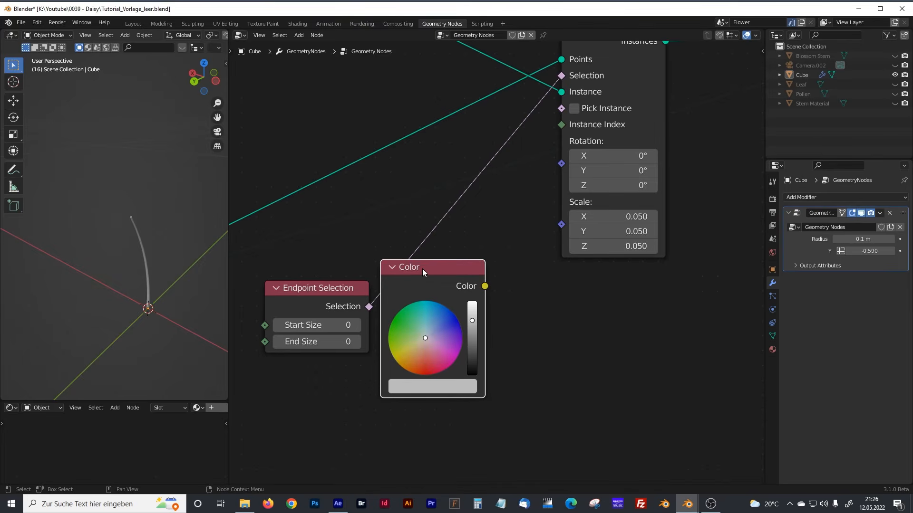
key("x")
Insert a ColorRamp node on the link between Endpoint Selection and the Selection input of Instance on Points
key("shift+a")
left_click(422, 270)
type("color")
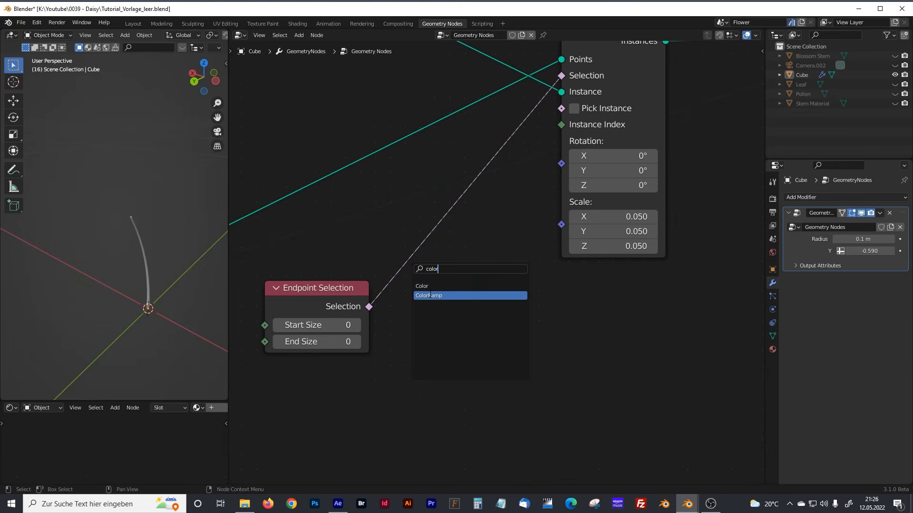
left_click(429, 296)
left_click(517, 279)
left_click_drag(512, 262, 501, 245)
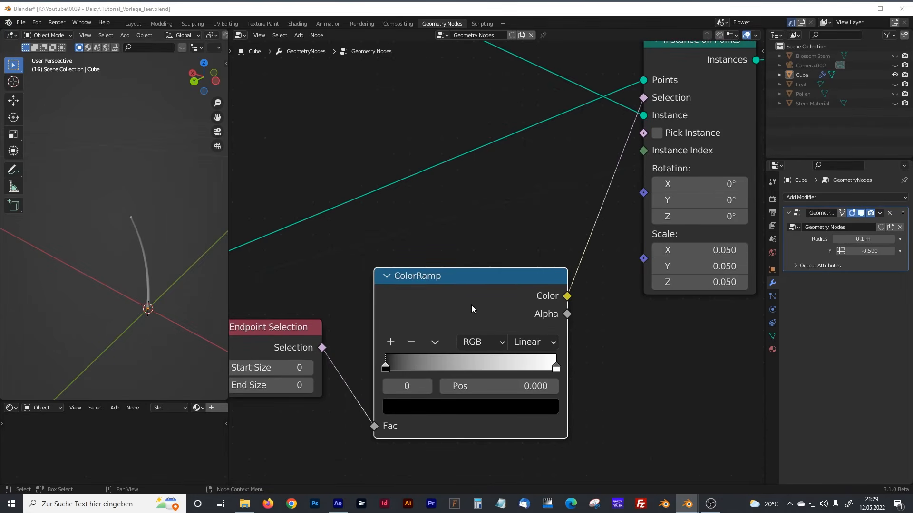
Cut the link from the stem's Set Material to the Points input of Instance on Points
scroll(564, 115, "down", 3)
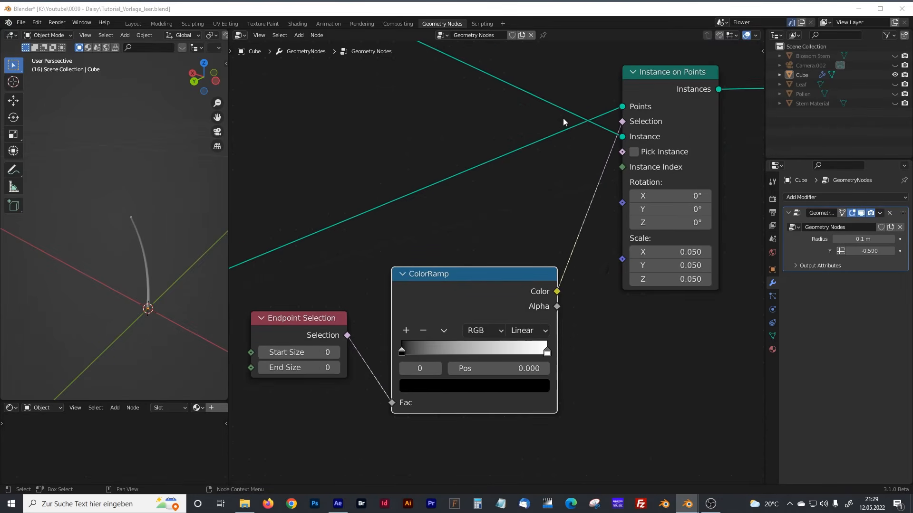
middle_click_drag(502, 161, 595, 157)
scroll(532, 173, "down", 4)
middle_click_drag(421, 213, 536, 177)
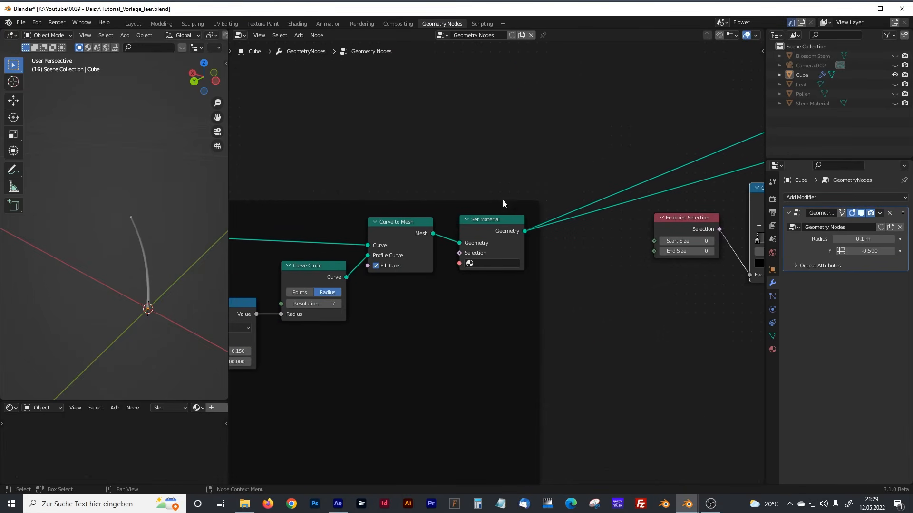
middle_click_drag(646, 227, 491, 249)
middle_click_drag(648, 223, 619, 234)
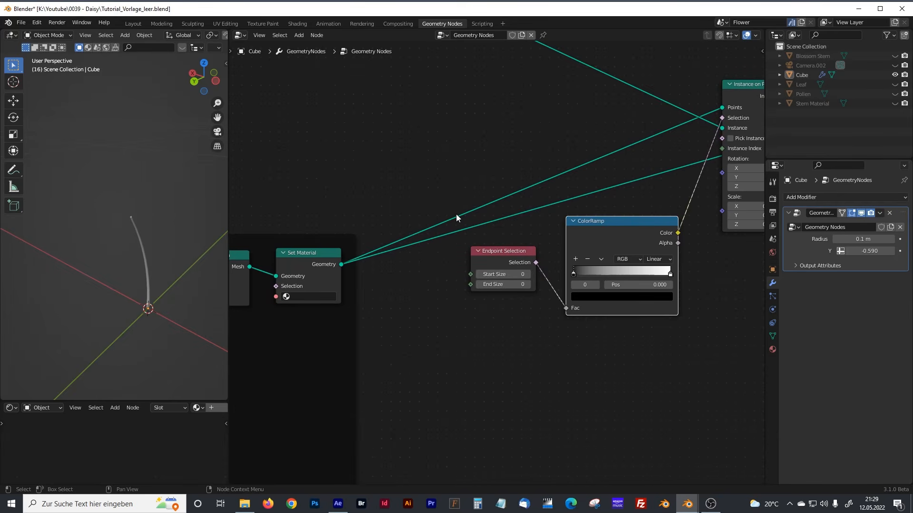
right_click_drag(607, 167, 608, 171, "ctrl")
Link the Geometry output of Set Position in the Stem frame to the Points input of Instance on Points
middle_click_drag(368, 241, 520, 188)
middle_click_drag(384, 245, 515, 213)
middle_click_drag(366, 231, 455, 215)
middle_click_drag(318, 242, 485, 218)
middle_click_drag(361, 171, 455, 183)
left_click_drag(401, 153, 417, 151)
middle_click_drag(615, 194, 462, 227)
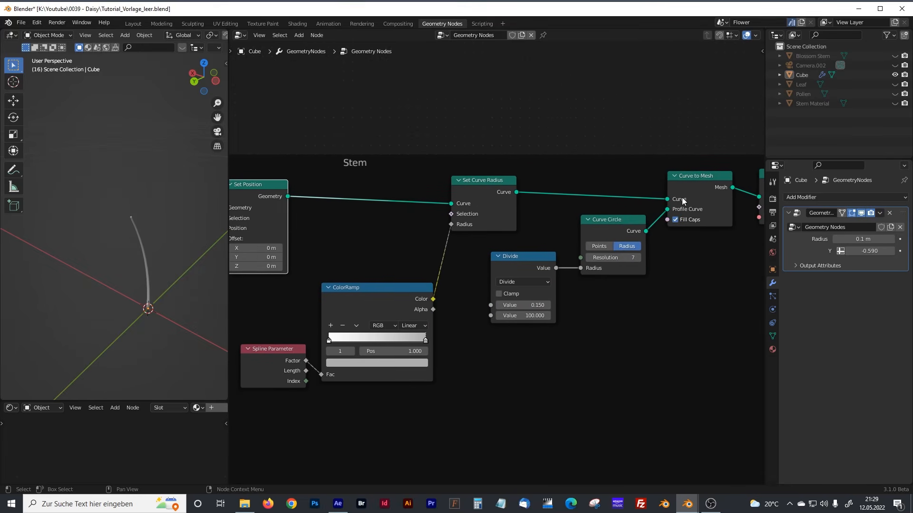
left_click_drag(288, 196, 604, 184)
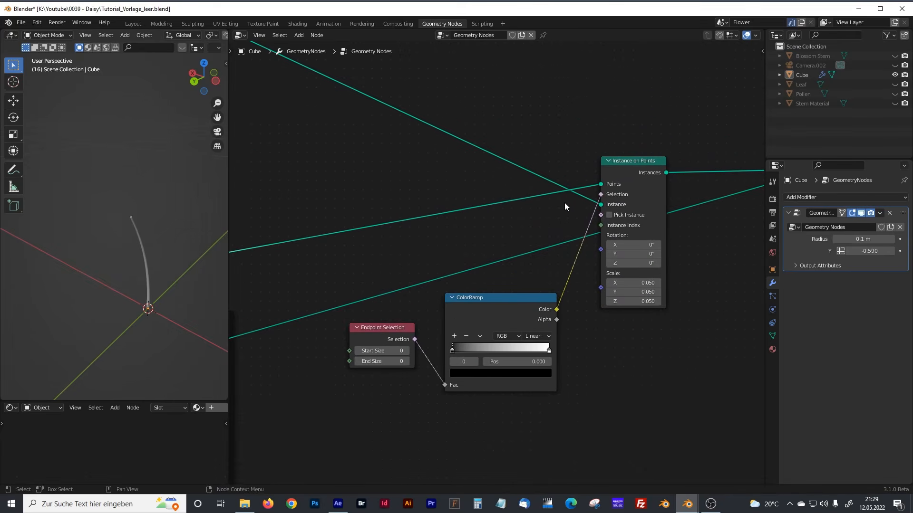
Set End Size of Endpoint Selection to 1 and lower the node level with the ColorRamp's Fac input
scroll(546, 227, "up", 2)
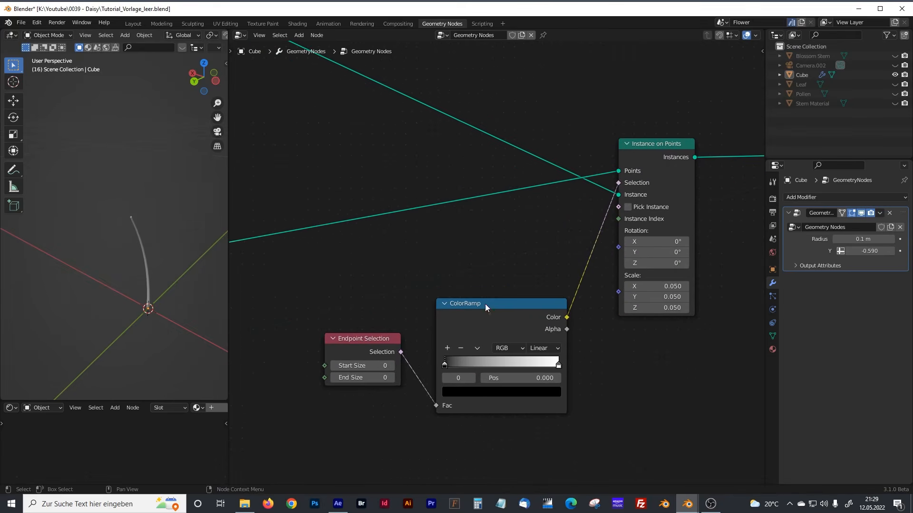
left_click(390, 378)
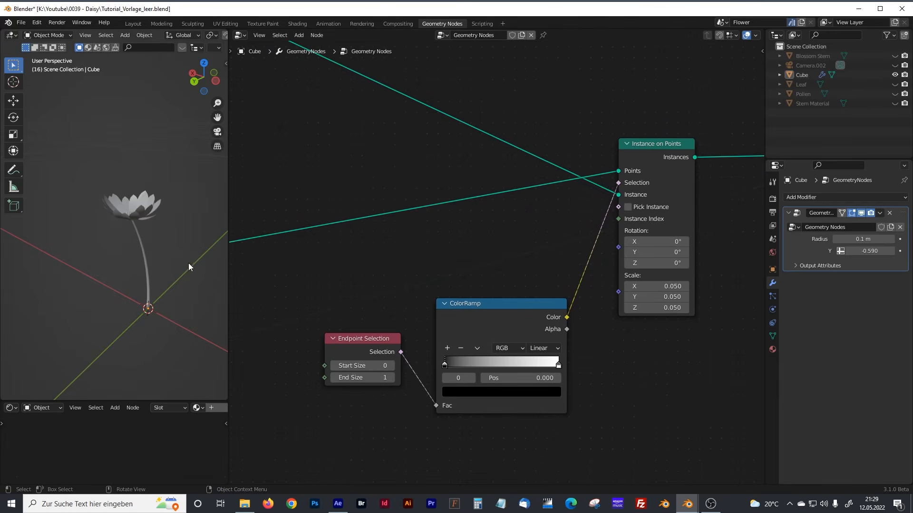
left_click_drag(368, 335, 373, 362)
mouse_move(144, 234)
middle_mouse_down()
mouse_move(144, 259)
mouse_move(141, 234)
middle_mouse_up()
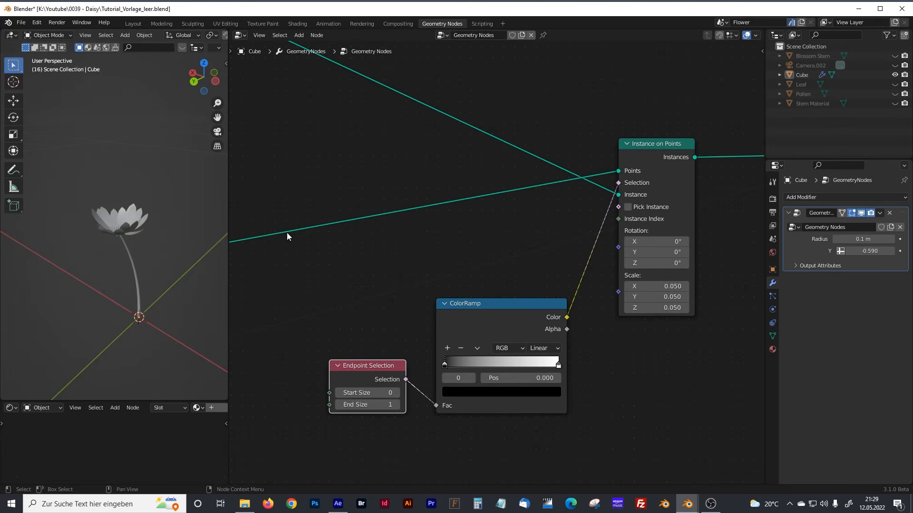
Add an Align Euler to Vector node in the free space above the stem's links
middle_click_drag(282, 234, 388, 264)
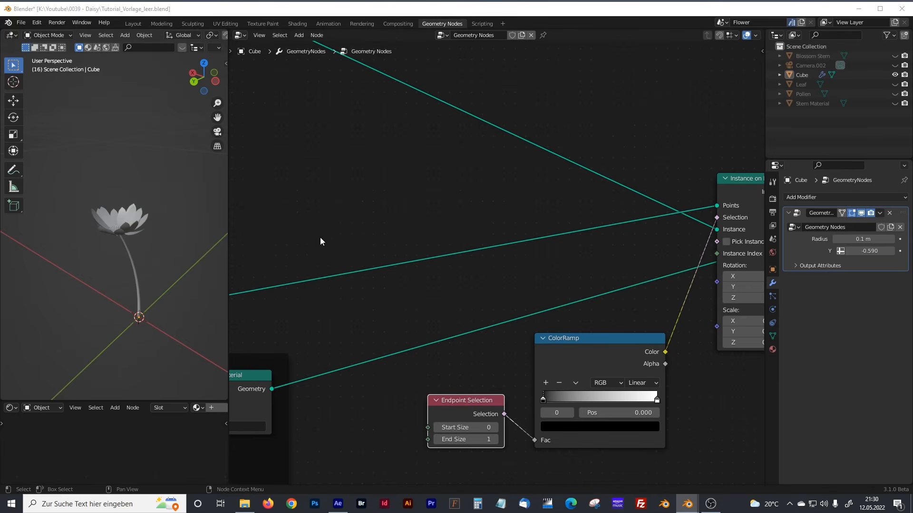
scroll(359, 236, "up", 3)
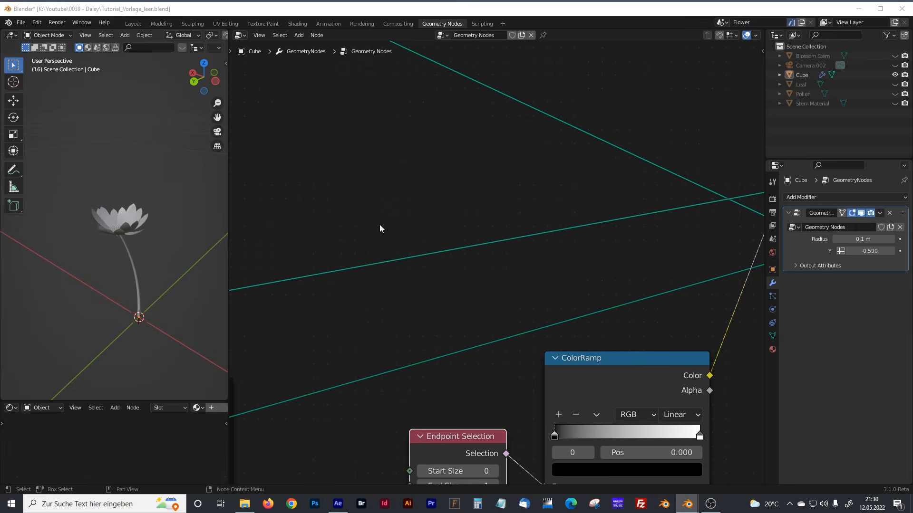
key("shift+a")
type("alig")
left_click(400, 236)
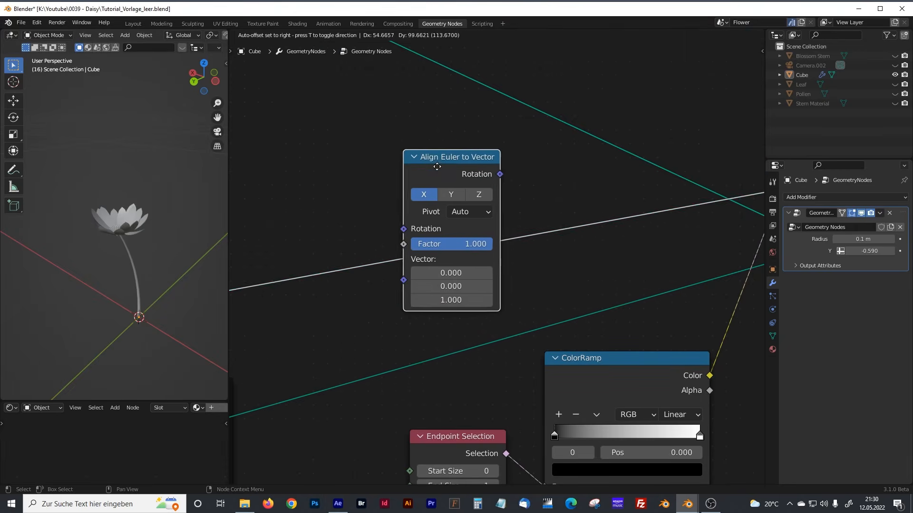
left_click(456, 127)
Add a Curve Tangent node and link its Tangent output to the Vector input of Align Euler to Vector
middle_click_drag(456, 127, 480, 182)
middle_click_drag(444, 230, 541, 219)
key("shift+a")
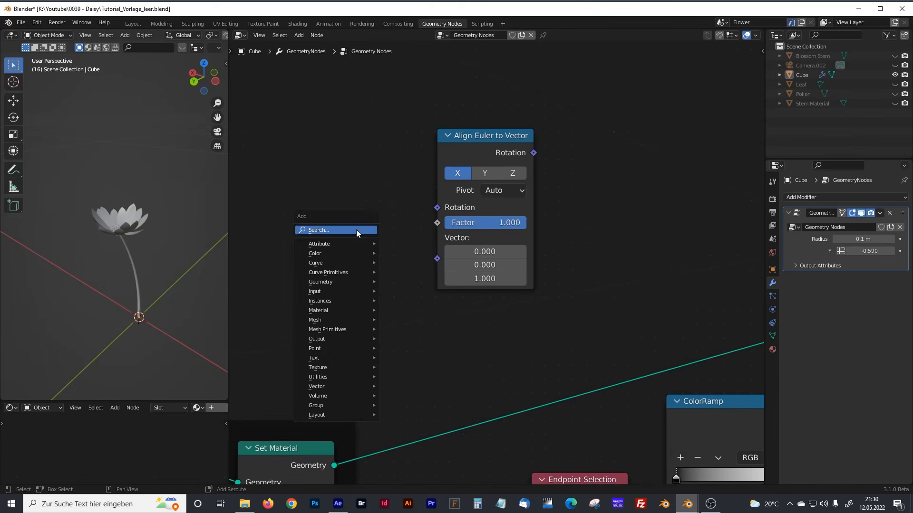
left_click(356, 229)
type("curve")
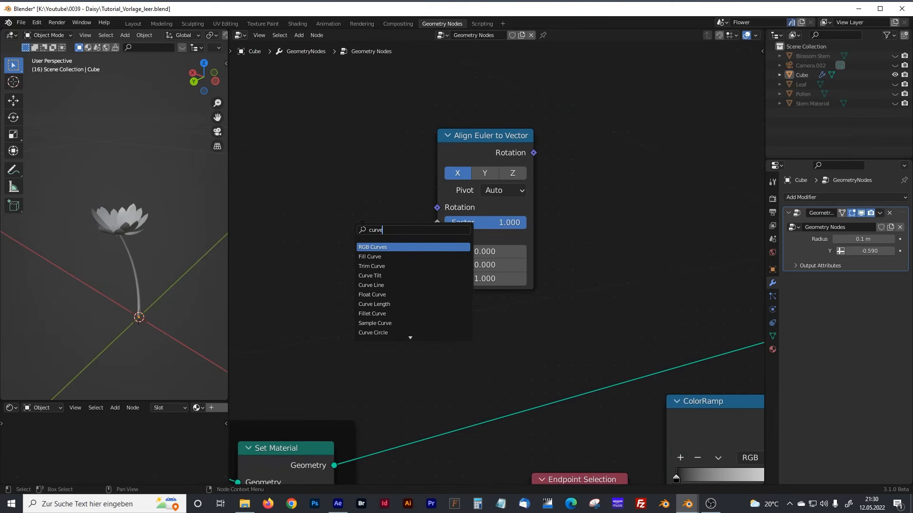
type(" ta")
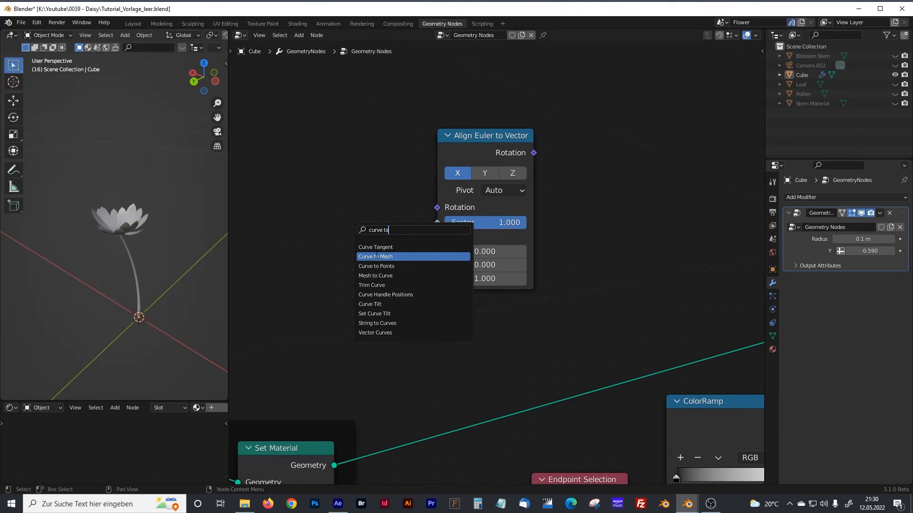
left_click(376, 247)
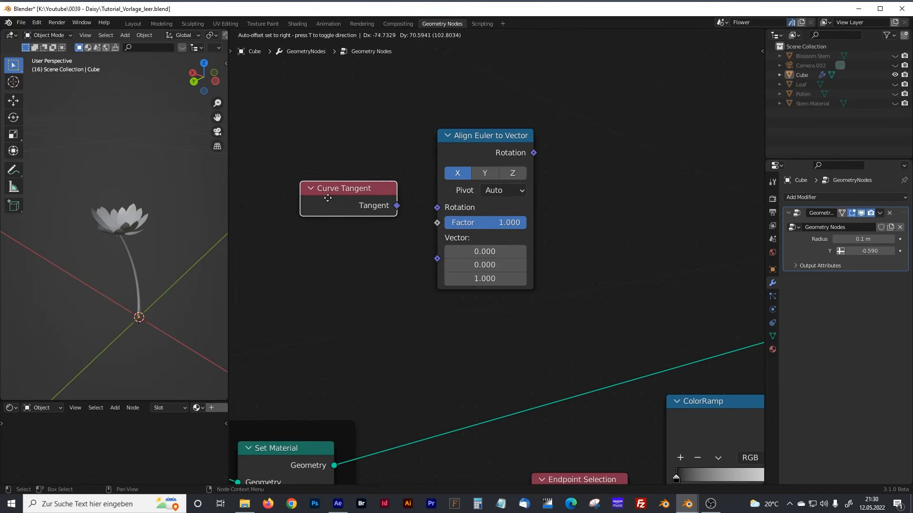
left_click(318, 196)
left_click_drag(387, 202, 438, 257)
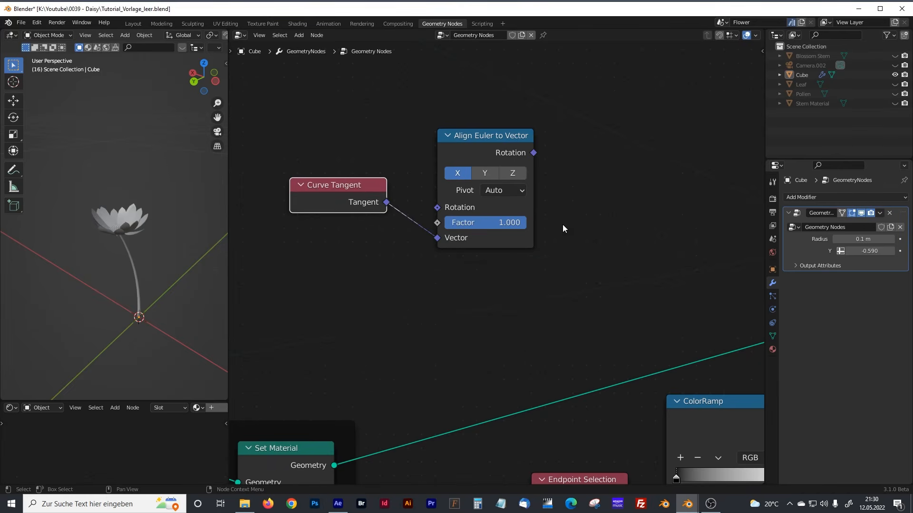
Set Align Euler to Vector to the Z axis and link its Rotation output to Instance on Points' Rotation
left_click(513, 173)
scroll(517, 175, "right", 5, "ctrl")
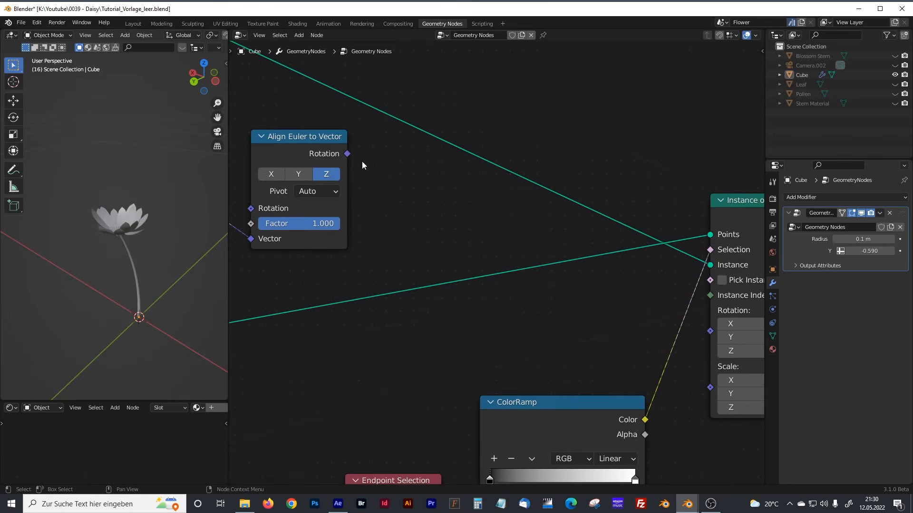
left_click_drag(347, 153, 710, 331)
middle_click_drag(144, 230, 142, 209)
scroll(305, 165, "down", 1)
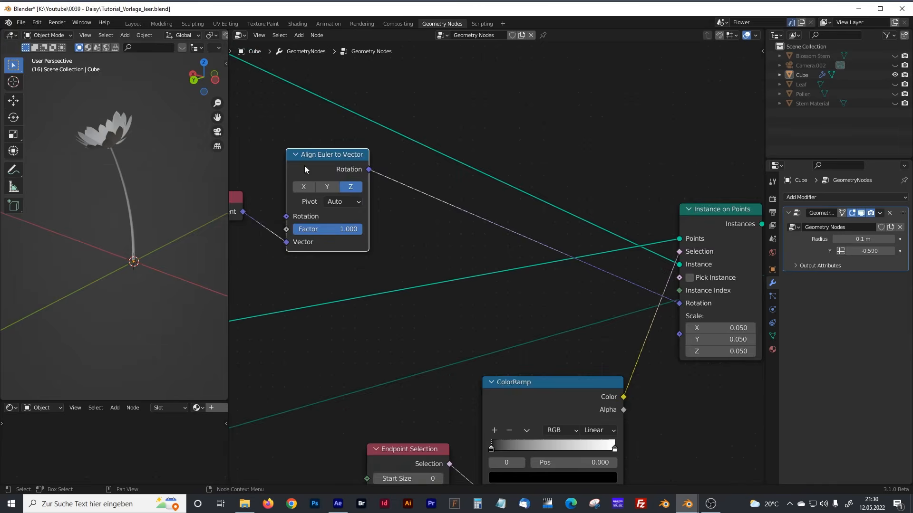
Move Align Euler to Vector and Curve Tangent closer together above Instance on Points
scroll(305, 168, "down", 2)
left_click(371, 195)
left_click_drag(380, 195, 493, 163)
left_click_drag(310, 222, 441, 146)
left_click_drag(490, 161, 510, 137)
key("h")
left_click_drag(457, 145, 462, 140)
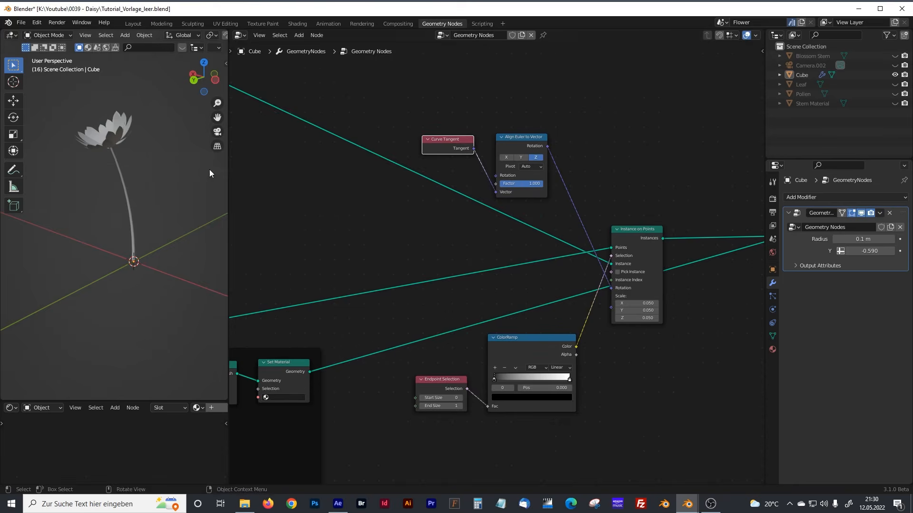
Set the first Value of the Divide node in the stem bending frame to 2.000 and check the flower's bend
middle_click_drag(321, 241, 506, 250)
middle_click_drag(139, 171, 268, 244)
middle_click_drag(374, 267, 526, 213)
scroll(390, 328, "up", 2)
middle_click_drag(401, 316, 441, 257)
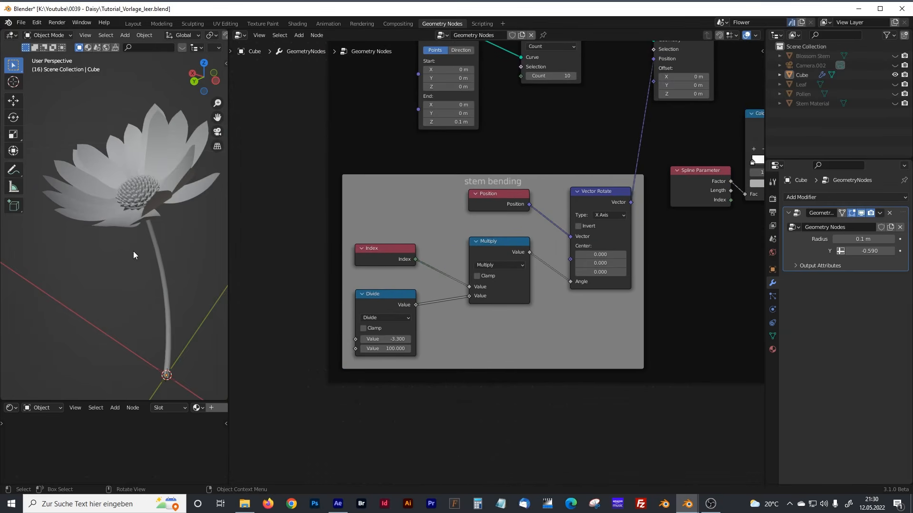
scroll(134, 251, "down", 3)
key("KP_1")
key("KP_Decimal")
middle_click_drag(122, 222, 125, 258)
key("KP_3")
scroll(142, 257, "up", 5)
scroll(100, 232, "up", 5)
middle_click_drag(181, 250, 72, 183, "shift")
mouse_move(395, 339)
left_mouse_down()
mouse_move(428, 339)
mouse_move(375, 338)
mouse_move(419, 339)
mouse_move(395, 339)
mouse_move(410, 339)
left_mouse_up()
middle_click_drag(137, 241, 143, 260)
middle_click_drag(86, 204, 99, 204)
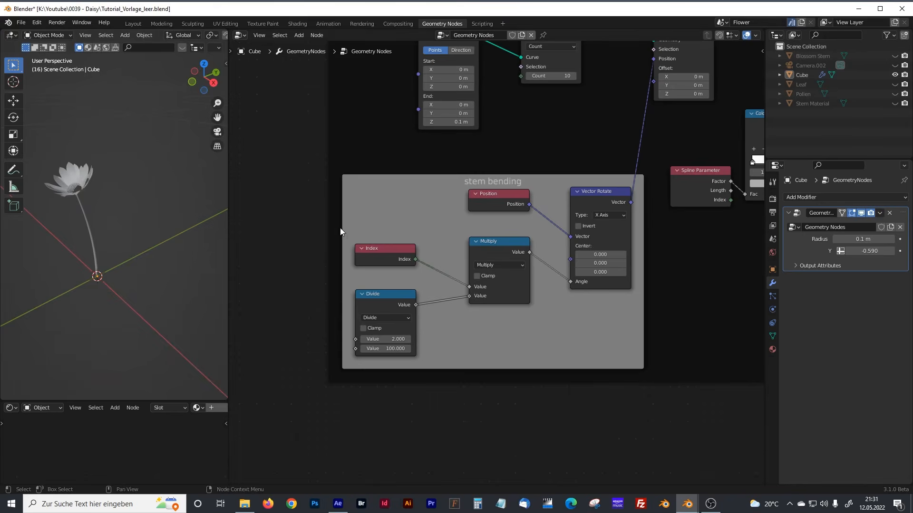
Group Curve Tangent, Align Euler to Vector, Endpoint Selection, ColorRamp and Instance on Points in a new frame
middle_click_drag(619, 171, 395, 251, "shift")
scroll(597, 248, "down", 5)
middle_click_drag(618, 247, 457, 212, "shift")
left_click_drag(326, 98, 618, 378)
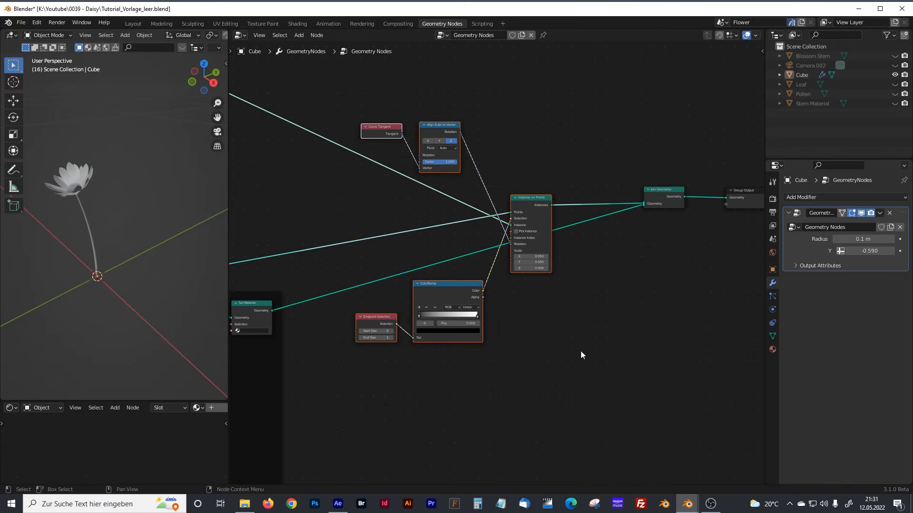
key("ctrl+j")
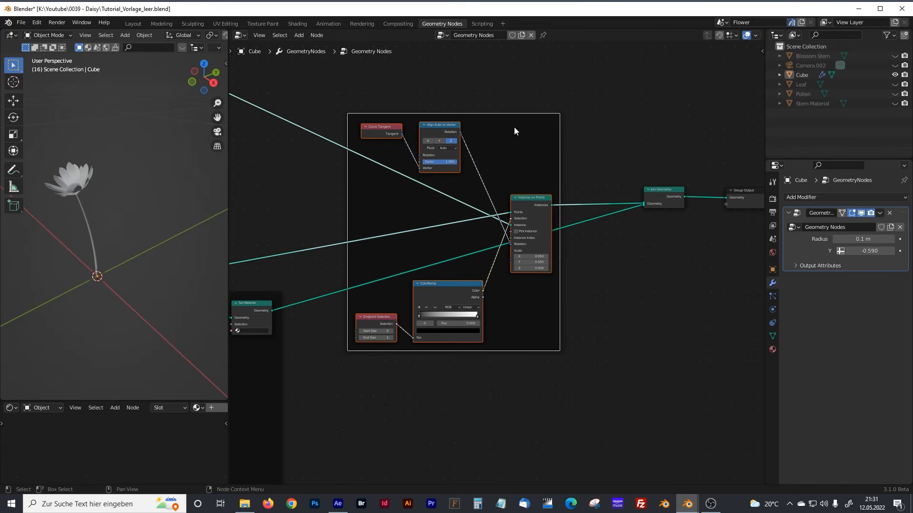
Label the new frame "Distribute Blossom on Stem"
key("F2")
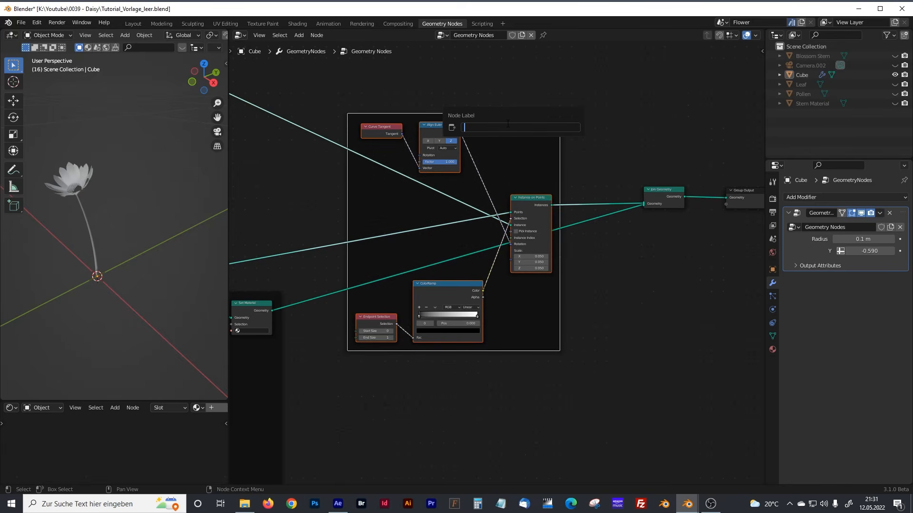
type("Distribute Blossom on")
type("Stem")
key("Return")
scroll(542, 217, "up", 2)
middle_click_drag(495, 154, 546, 197, "shift")
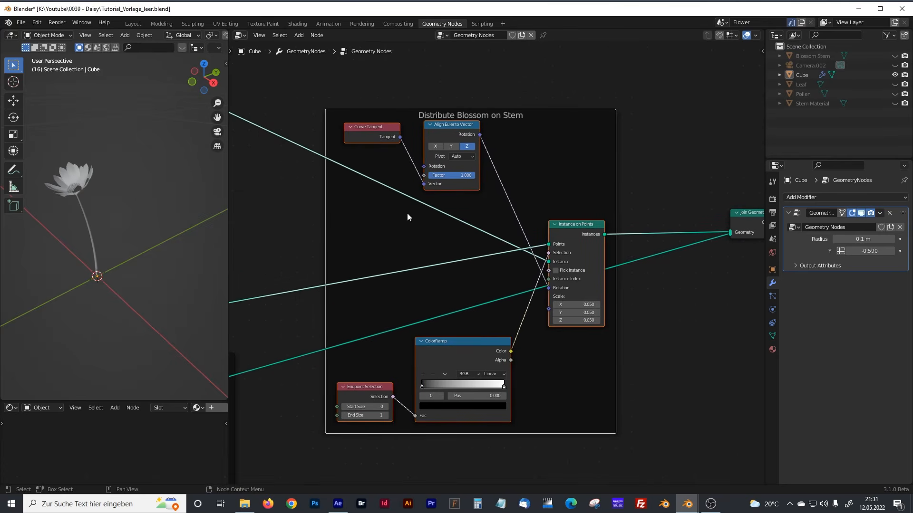
Enlarge the 3D viewport, switch it to rendered shading and view the flower from closer up
left_click_drag(228, 216, 266, 218)
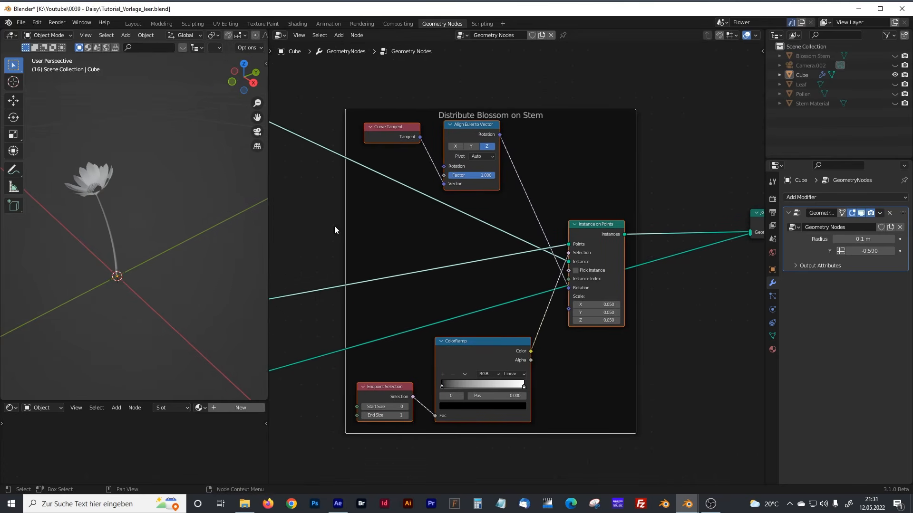
middle_click_drag(334, 228, 490, 229, "shift")
mouse_move(268, 146)
left_mouse_down()
mouse_move(336, 147)
mouse_move(456, 123)
left_mouse_up()
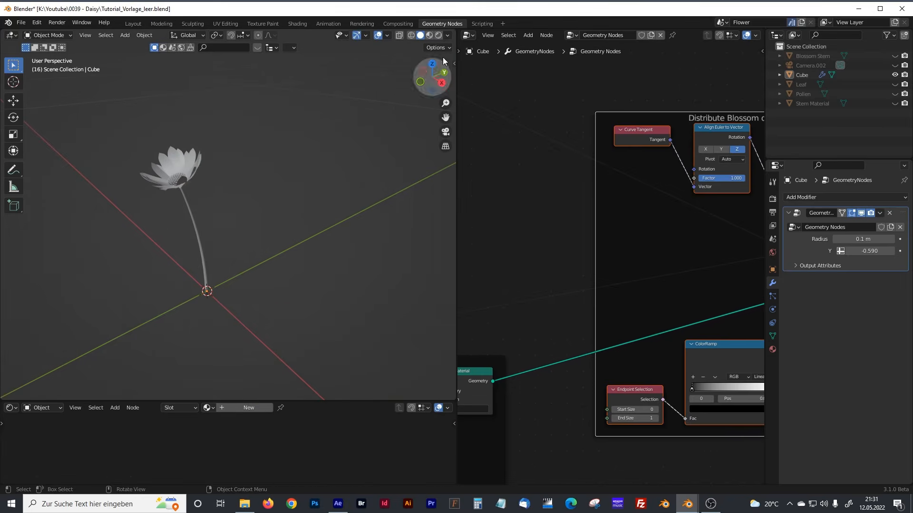
left_click(438, 35)
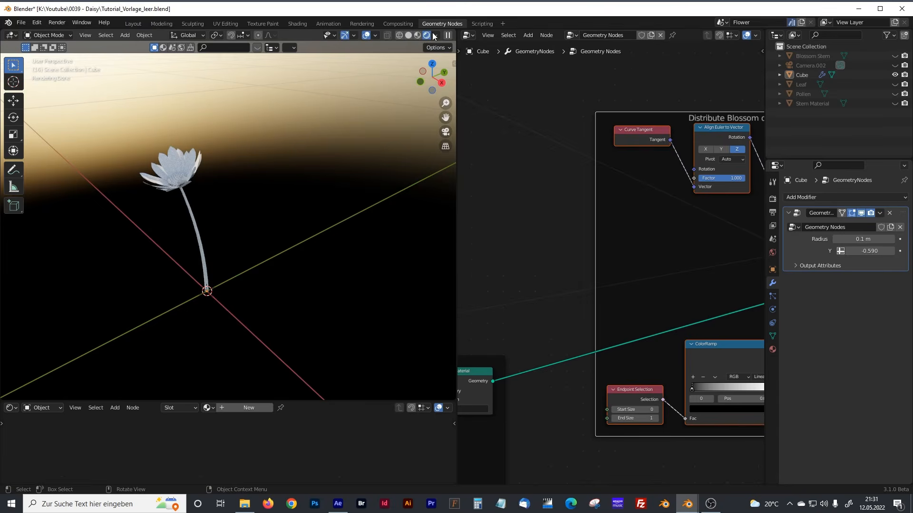
middle_click_drag(230, 158, 218, 209)
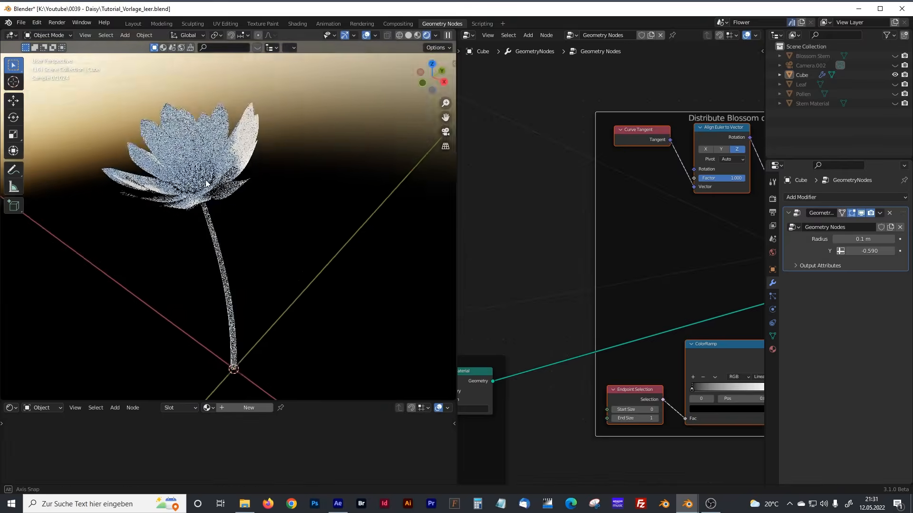
Assign the Blossom Leaf material in the Set Material node after Subdivision Surface in the Blossom custom shape frame and check the petals
left_click_drag(456, 217, 383, 214)
scroll(412, 184, "down", 3)
middle_click_drag(412, 183, 610, 323)
scroll(571, 242, "down", 4)
middle_click_drag(414, 262, 536, 250)
scroll(535, 248, "up", 3)
middle_click_drag(417, 114, 551, 236)
middle_click_drag(441, 259, 559, 248)
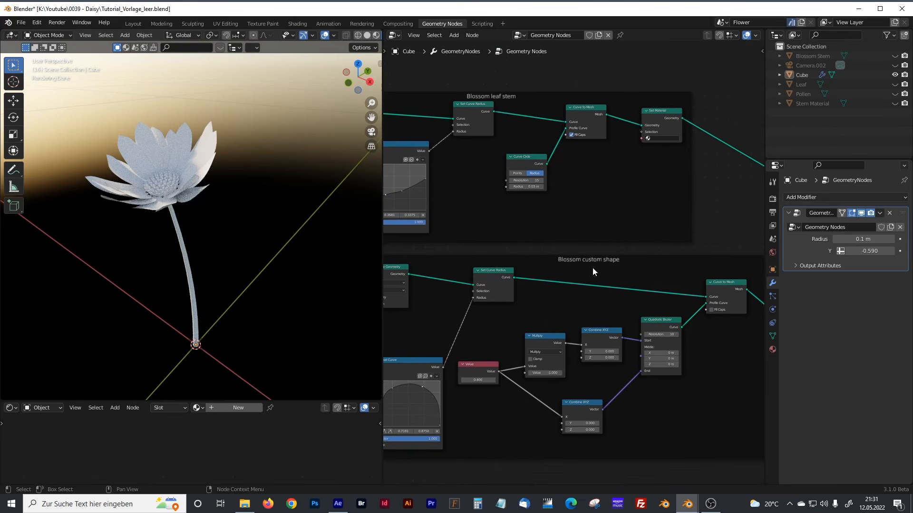
middle_click_drag(638, 276, 472, 219)
scroll(554, 251, "up", 6)
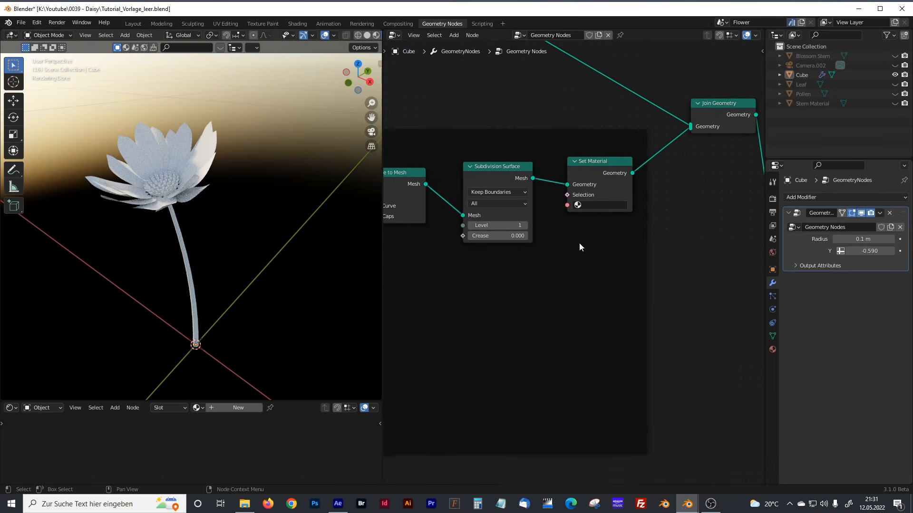
middle_click_drag(579, 244, 555, 244)
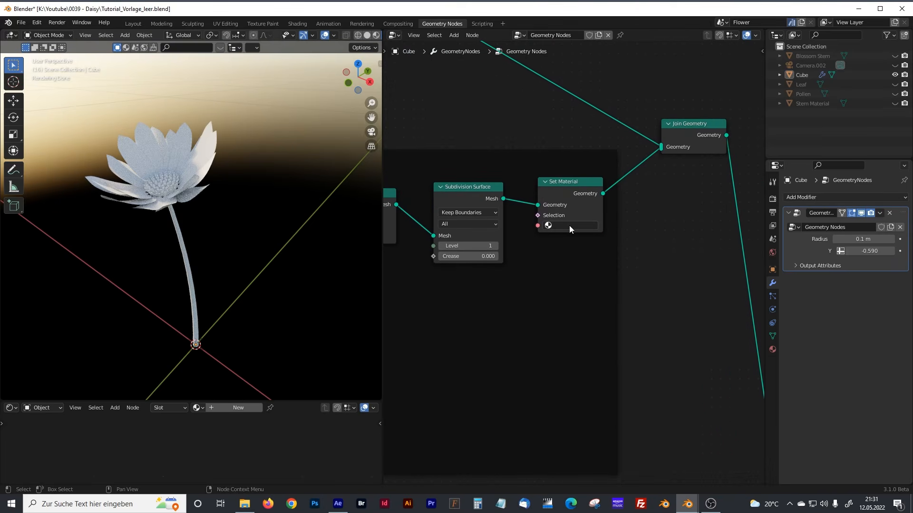
left_click(569, 225)
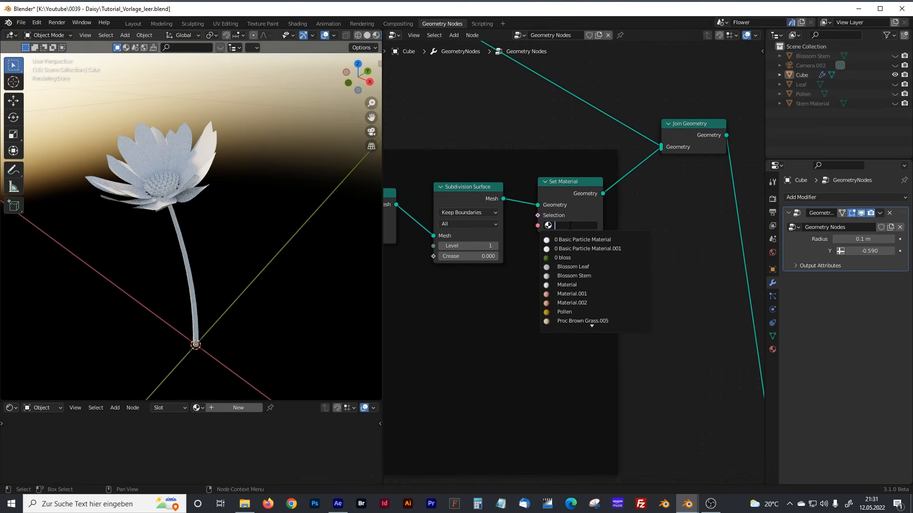
type("lea")
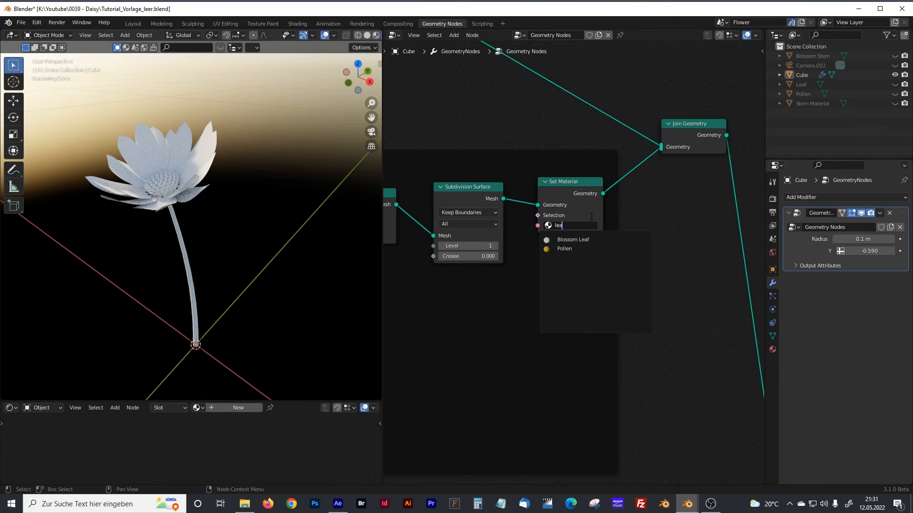
left_click(574, 240)
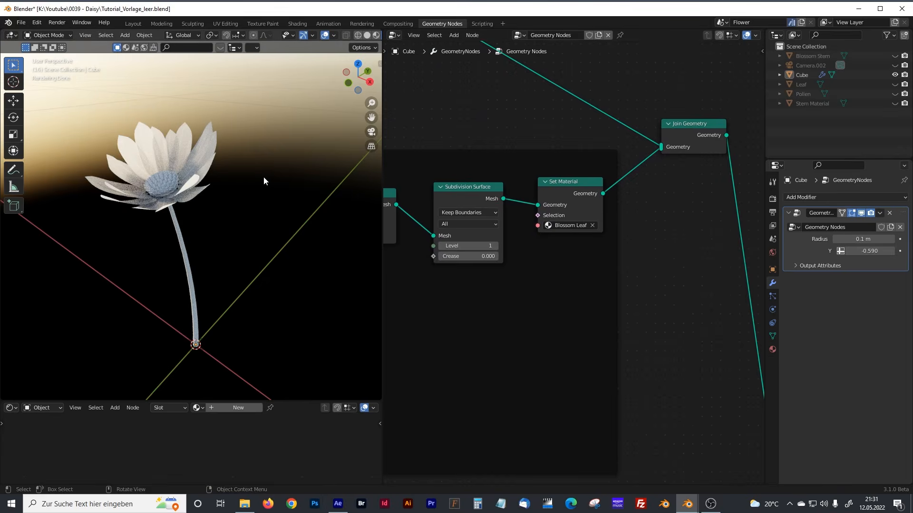
scroll(215, 166, "up", 2)
middle_click_drag(215, 166, 260, 191, "shift")
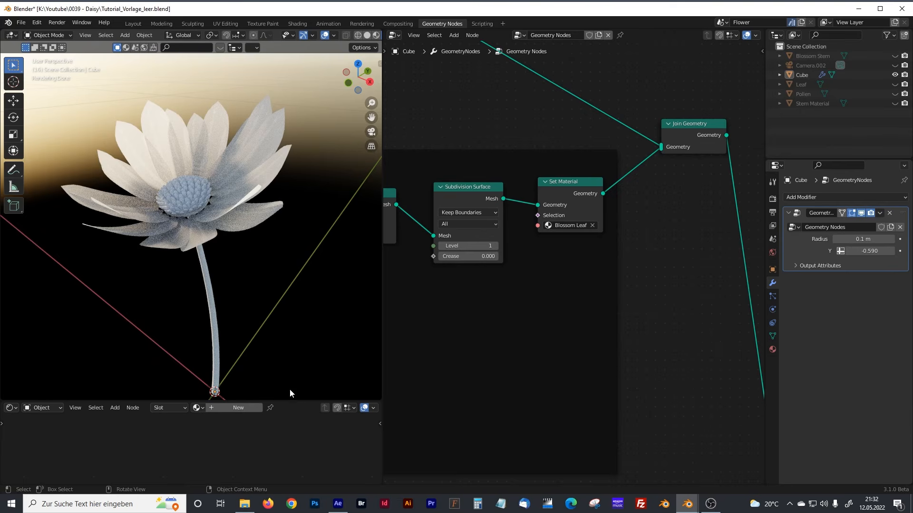
Select the Leaf object to show its Blossom Leaf material nodes and enlarge the shader editor
left_click_drag(292, 401, 292, 276)
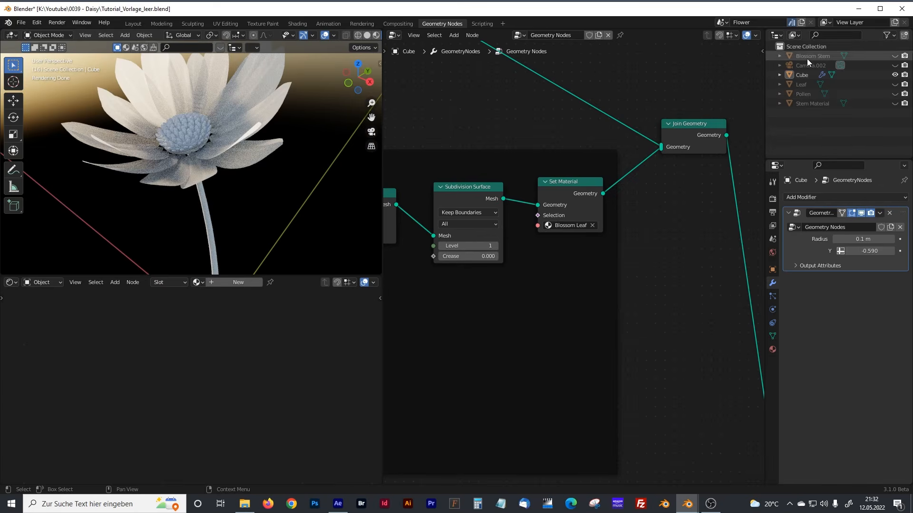
left_click(802, 85)
left_click_drag(398, 167, 580, 168)
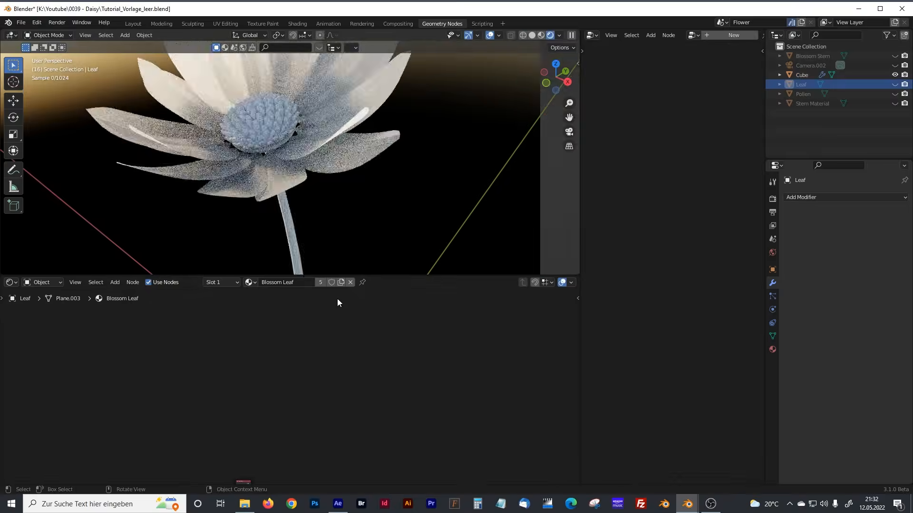
middle_click_drag(312, 330, 366, 285)
left_click_drag(373, 276, 374, 91)
scroll(276, 304, "up", 2)
scroll(275, 308, "up", 3)
Examine the Texture Coordinate, Mapping and Wave Texture nodes of the Blossom Leaf material, including their links and settings
left_click_drag(58, 300, 240, 316)
scroll(240, 315, "up", 4)
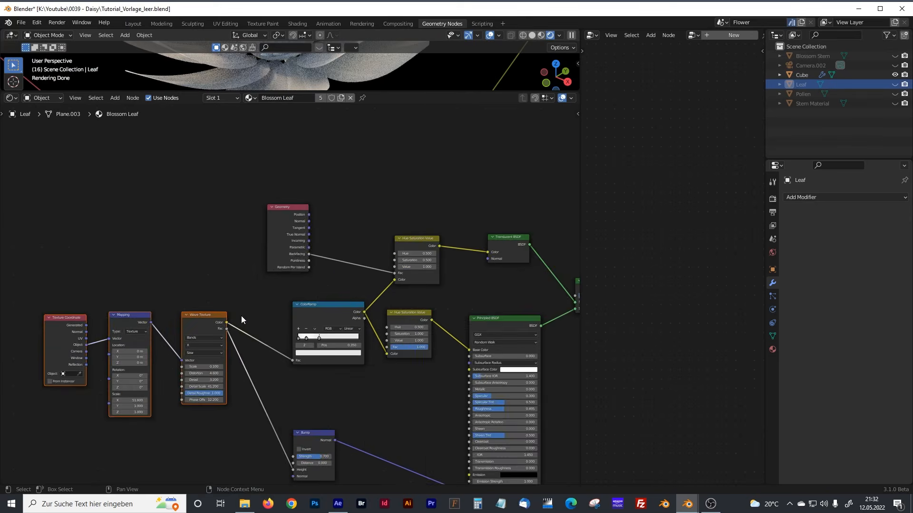
middle_click_drag(221, 358, 307, 286)
scroll(114, 291, "up", 2)
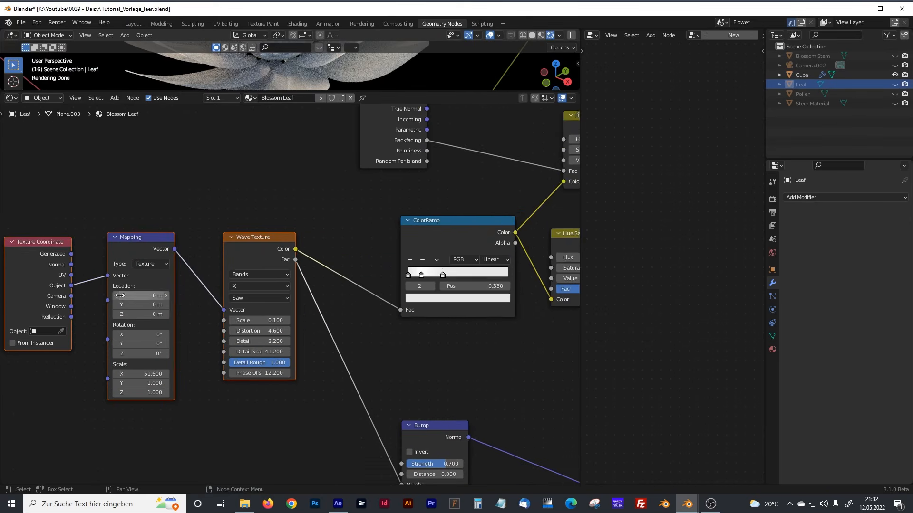
middle_click_drag(124, 293, 254, 282)
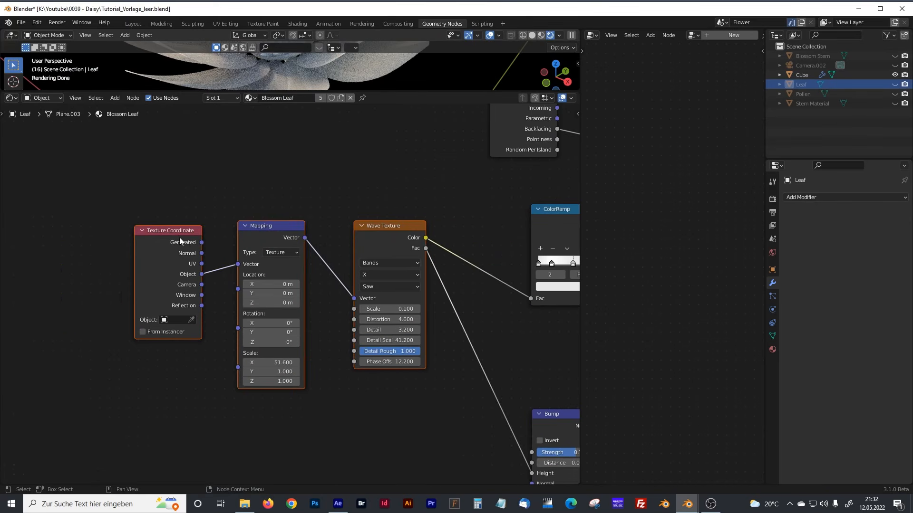
scroll(209, 283, "up", 4)
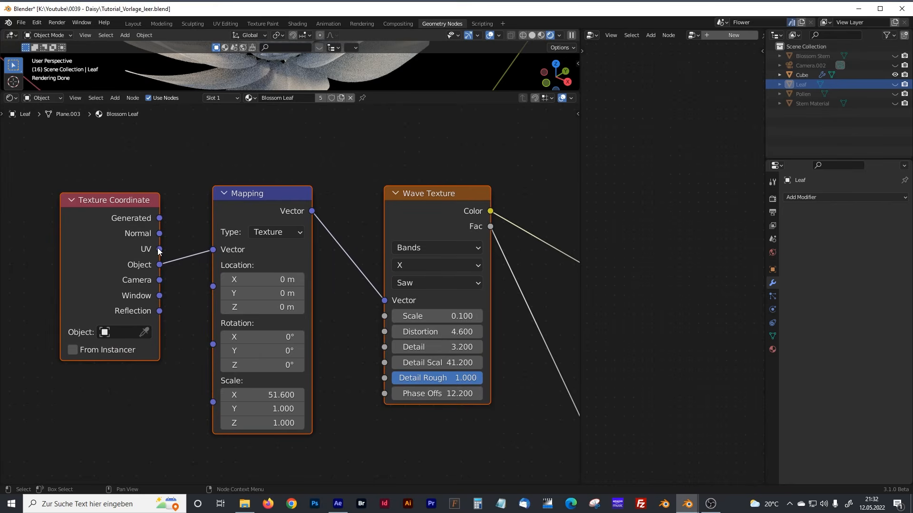
left_click_drag(126, 202, 127, 202)
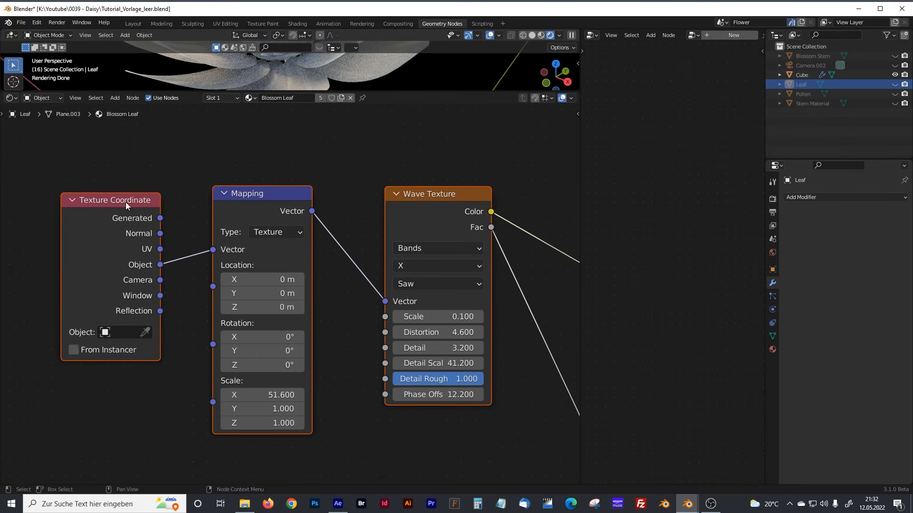
left_click(120, 170)
left_click_drag(122, 200, 121, 198)
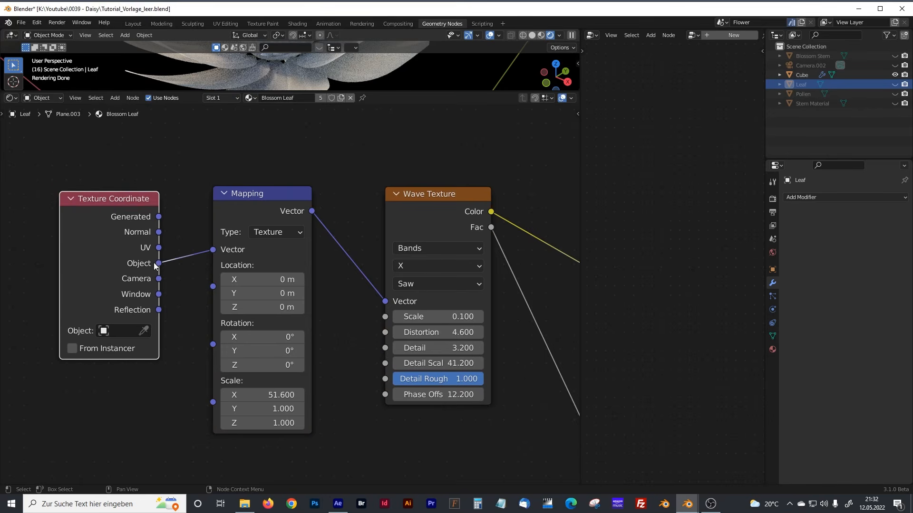
left_click_drag(256, 198, 262, 193)
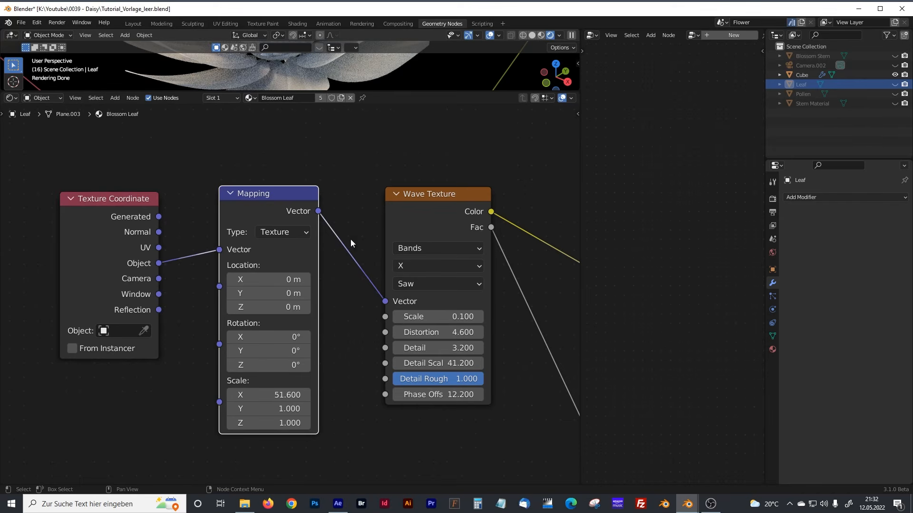
middle_click_drag(351, 243, 227, 231)
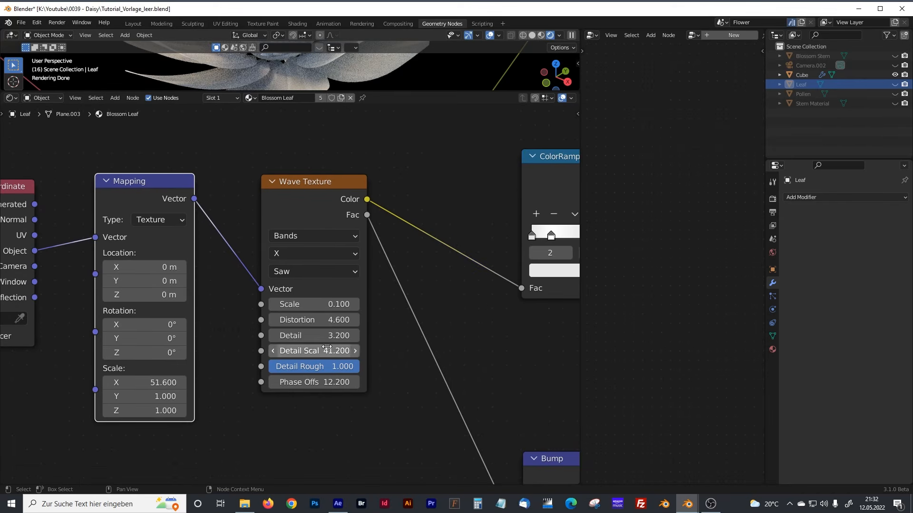
scroll(348, 320, "down", 1)
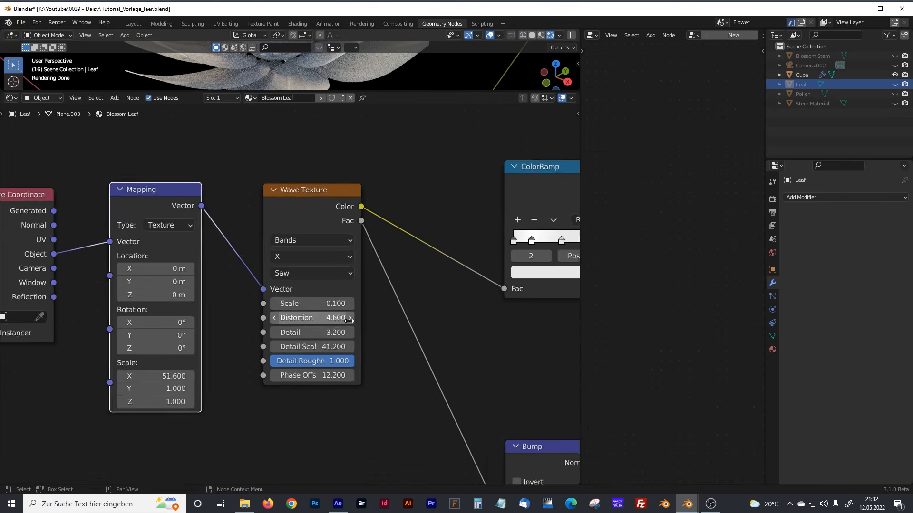
scroll(348, 320, "down", 1)
scroll(320, 162, "up", 4, "shift")
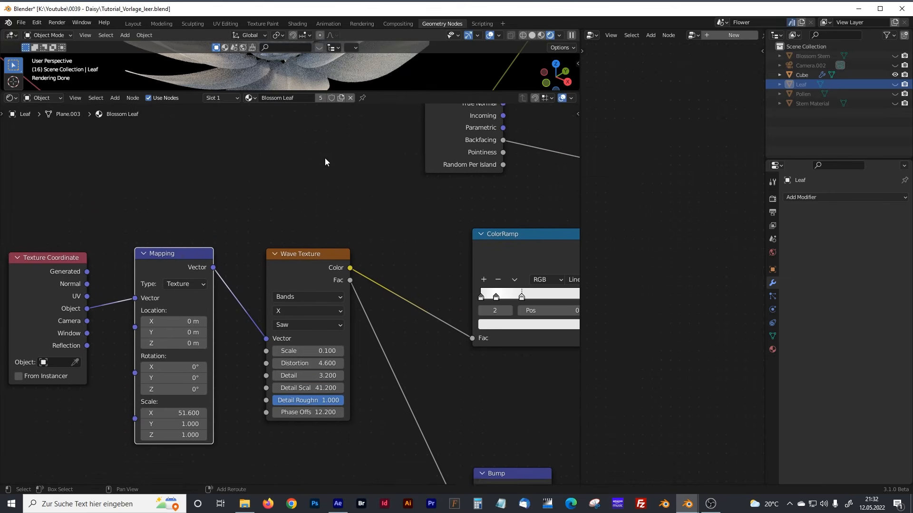
Enlarge the 3D viewport and inspect the wave pattern on the rendered petals close up
left_click_drag(381, 92, 397, 255)
scroll(375, 163, "up", 4)
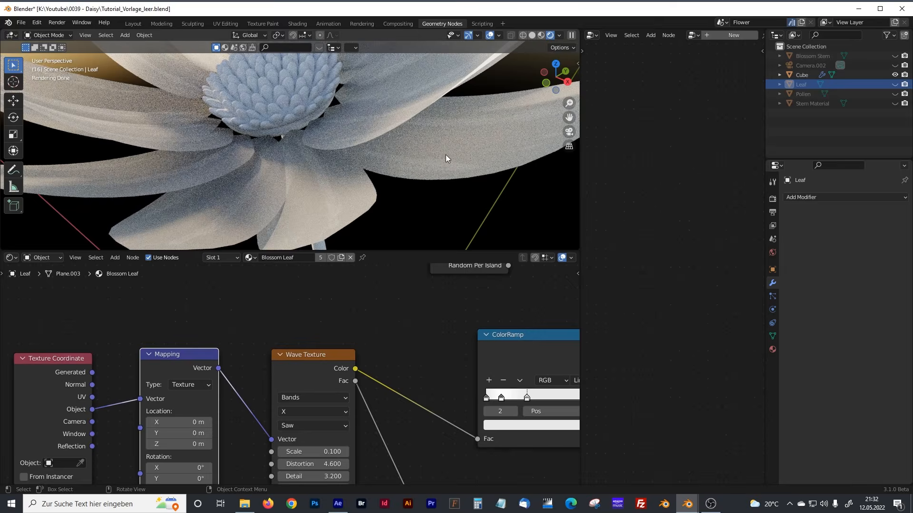
left_click(330, 356)
scroll(400, 351, "down", 3)
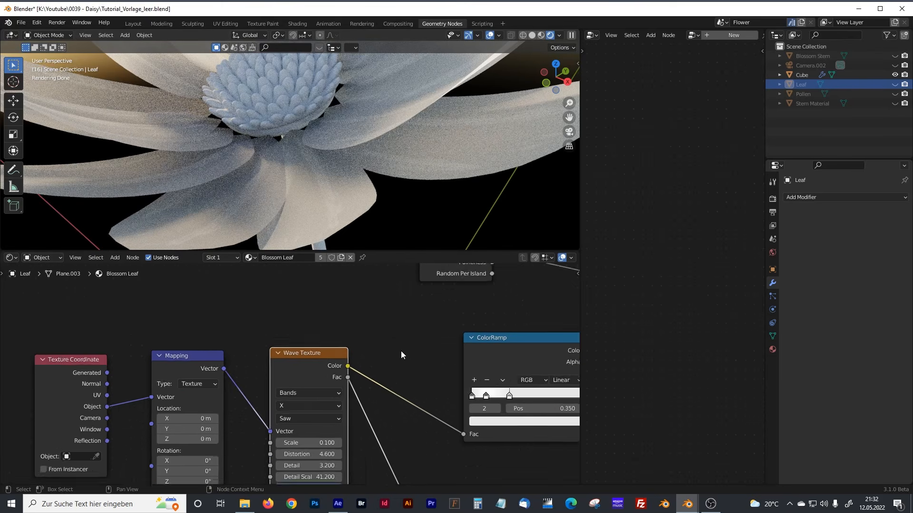
middle_click_drag(399, 363, 295, 328)
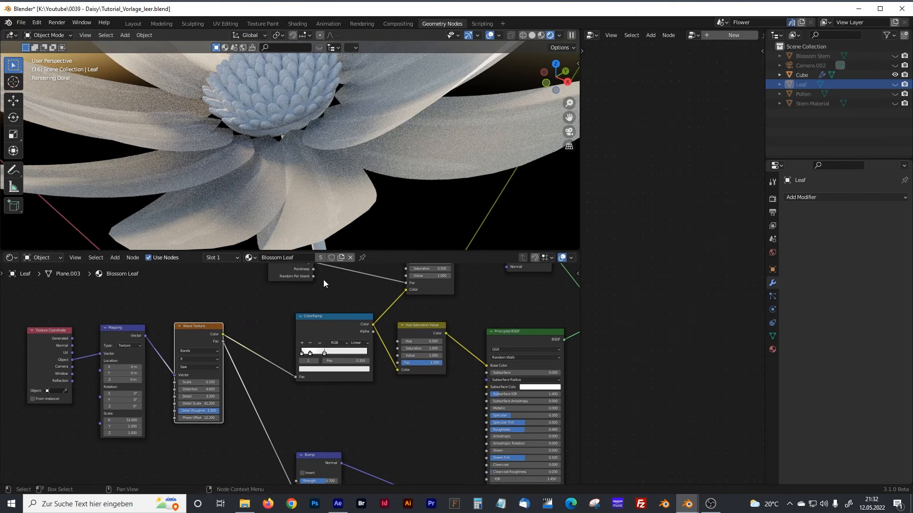
Examine how Wave Texture feeds the Bump node and ColorRamp, and how Bump connects to the Principled BSDF Normal input
left_click_drag(331, 252, 339, 69)
left_click_drag(324, 363, 322, 328)
scroll(315, 305, "up", 2)
scroll(312, 304, "up", 1)
middle_click_drag(263, 314, 209, 290)
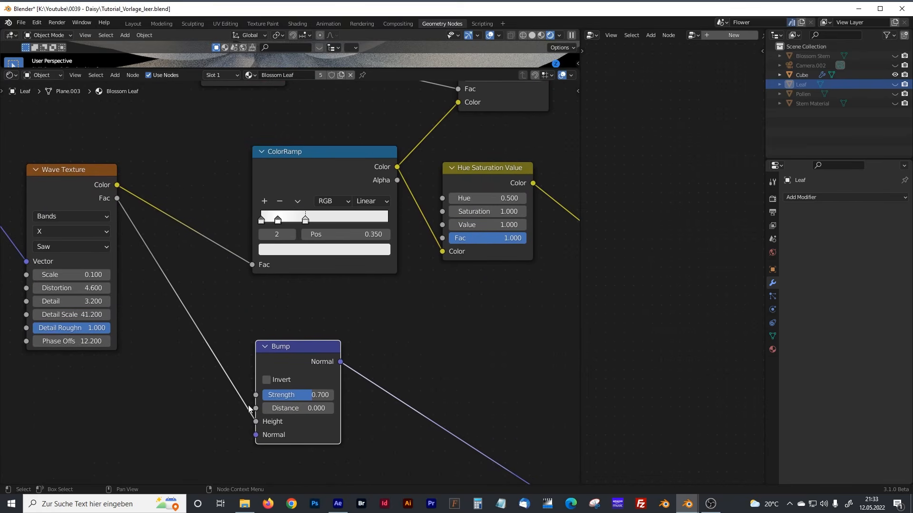
middle_click_drag(355, 430, 235, 324)
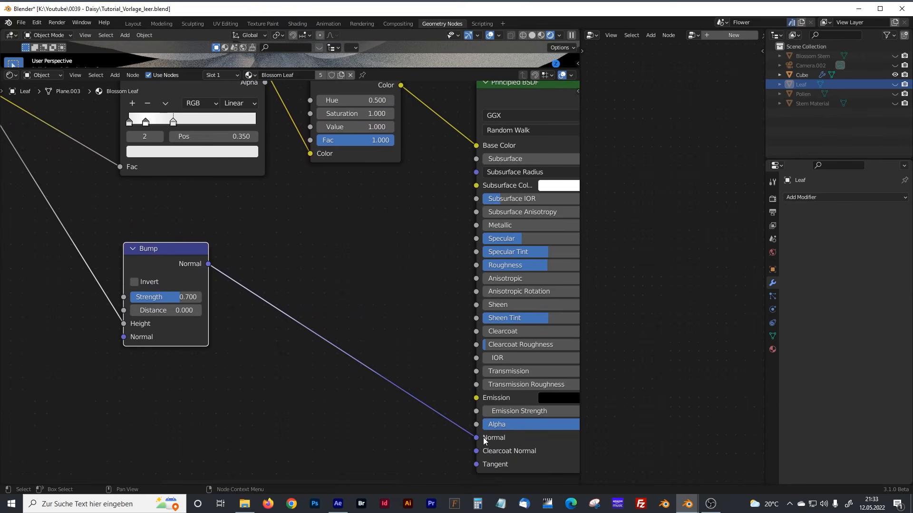
middle_click_drag(295, 261, 423, 382)
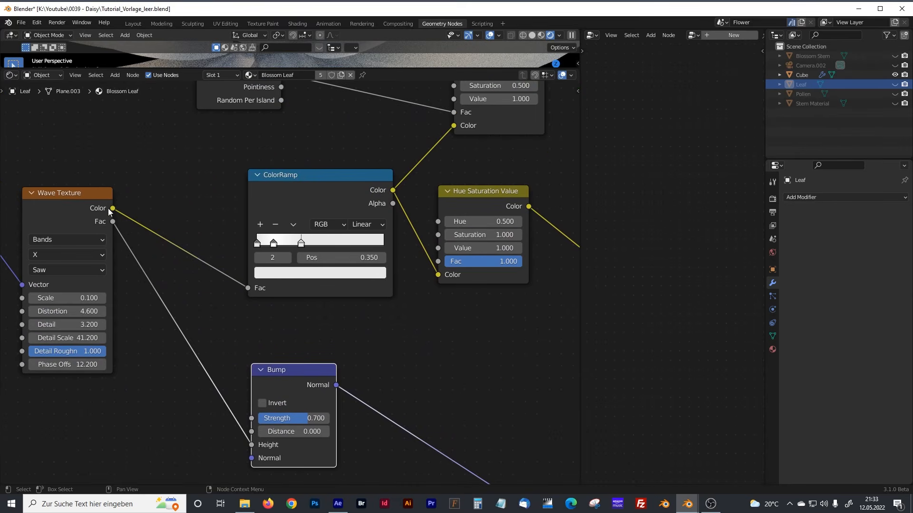
left_click_drag(288, 178, 284, 177)
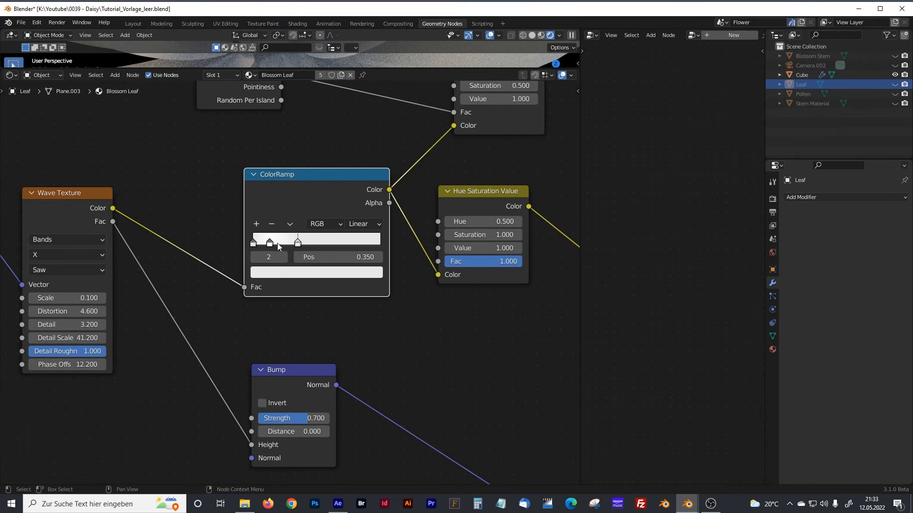
middle_click_drag(261, 169, 274, 205)
scroll(277, 197, "down", 2)
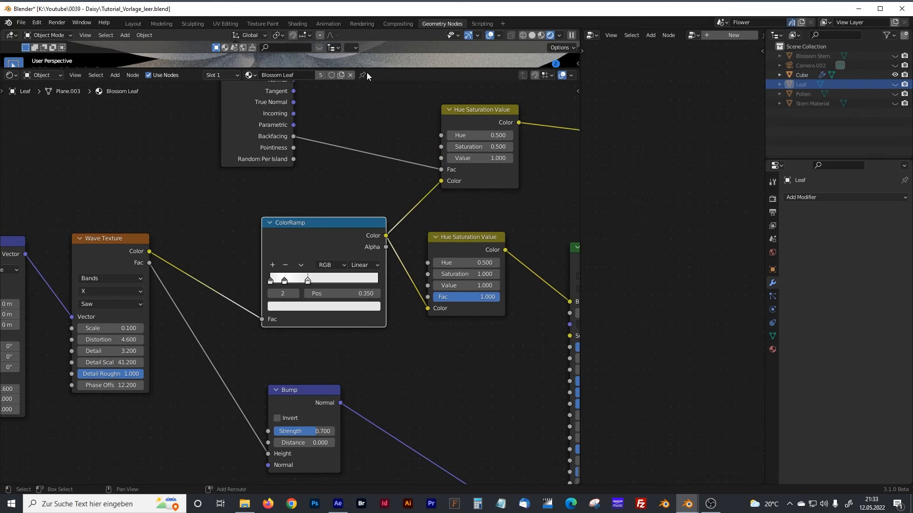
Enlarge the 3D viewport and recolour the middle stop of the ColorRamp, trying pink and a blue with hue 0.650 and saturation 0.896
left_click_drag(369, 70, 368, 208)
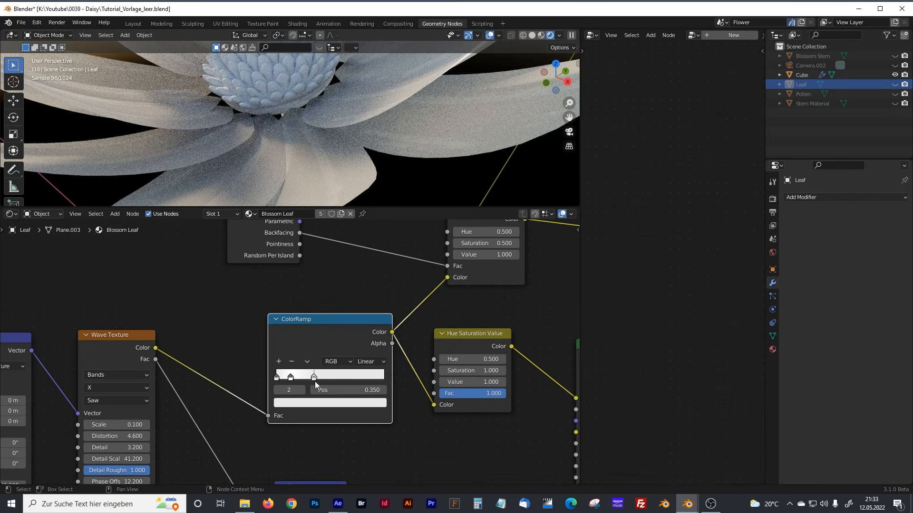
left_click(295, 379)
left_click(329, 403)
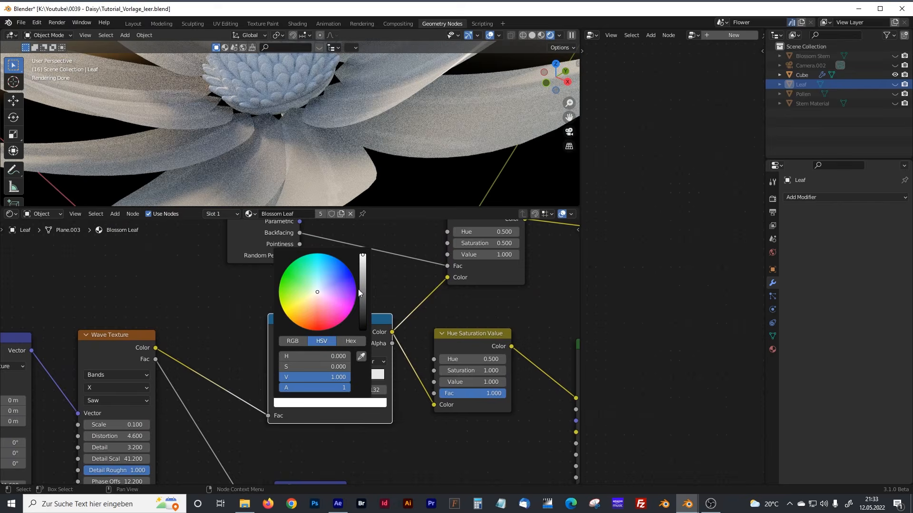
left_click(335, 308)
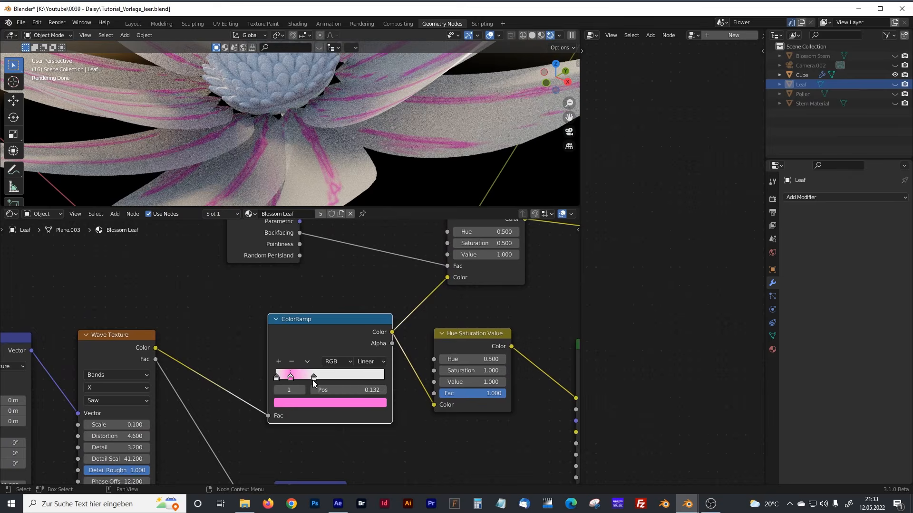
left_click(323, 400)
left_click(311, 325)
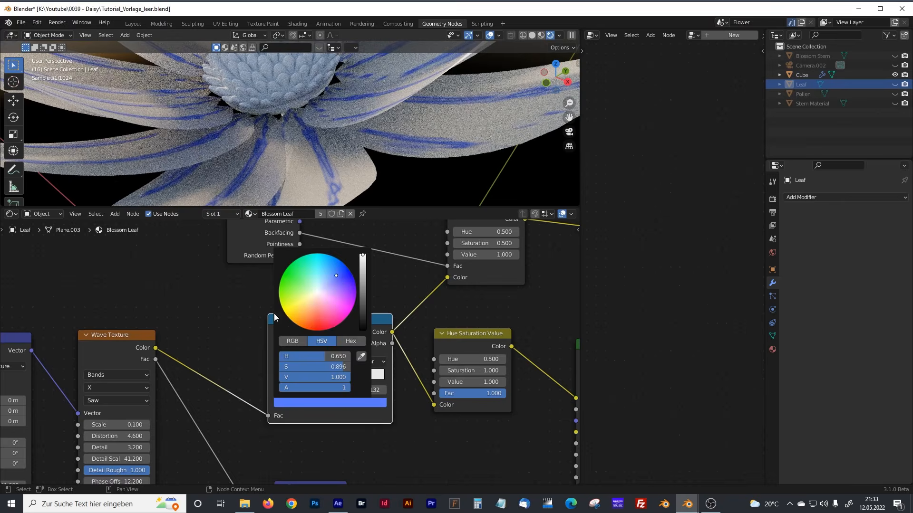
Recolour the ColorRamp's last stop green with hue 0.277 and saturation 0.862, and its first stop yellow with hue 0.150
left_click(313, 378)
left_click(330, 403)
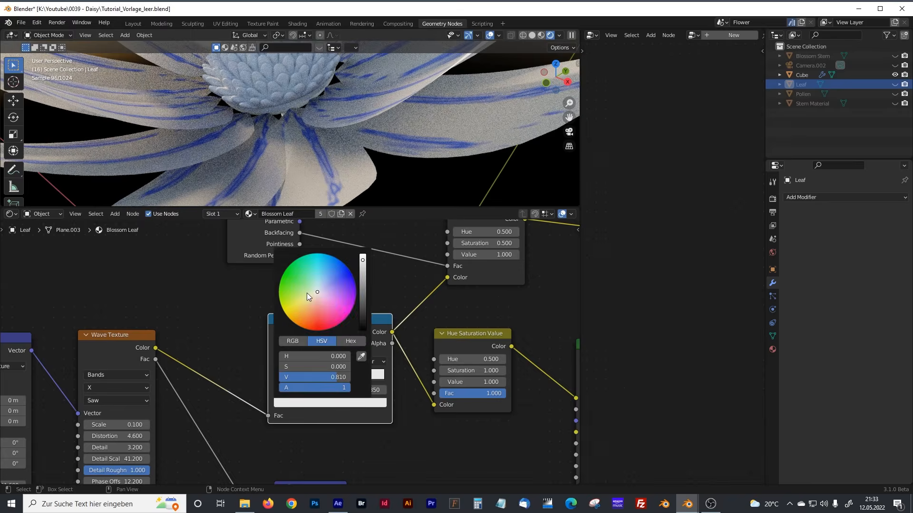
left_click(294, 293)
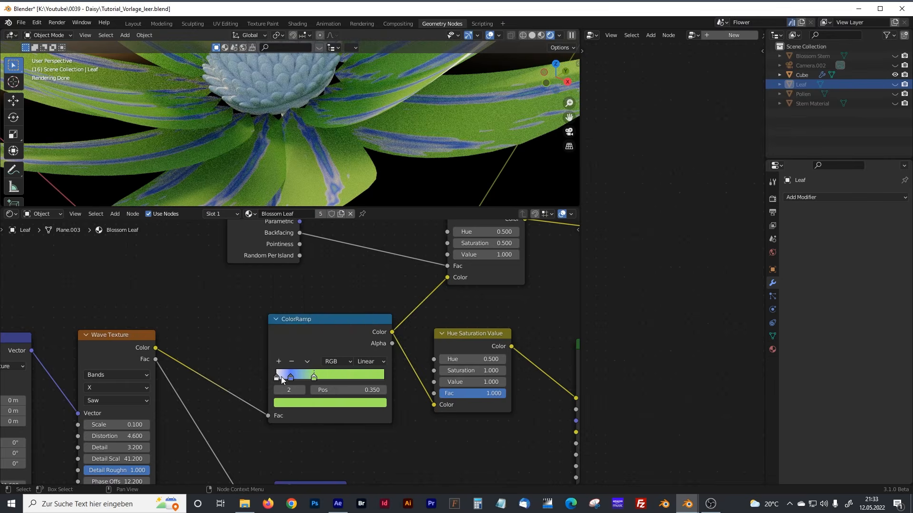
left_click(277, 377)
left_click(291, 403)
left_click(295, 307)
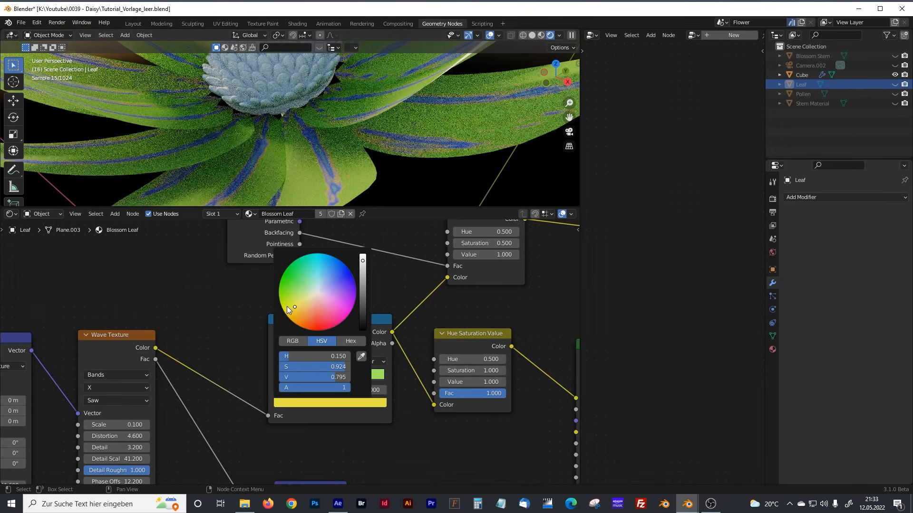
Move the ColorRamp stops to positions 0.018, 0.341 and 0.668, and set the Wave Texture scale to 0.700
left_click_drag(315, 380, 352, 371)
mouse_move(294, 370)
left_mouse_down()
mouse_move(345, 367)
mouse_move(282, 369)
left_mouse_up()
left_click_drag(137, 426, 149, 426)
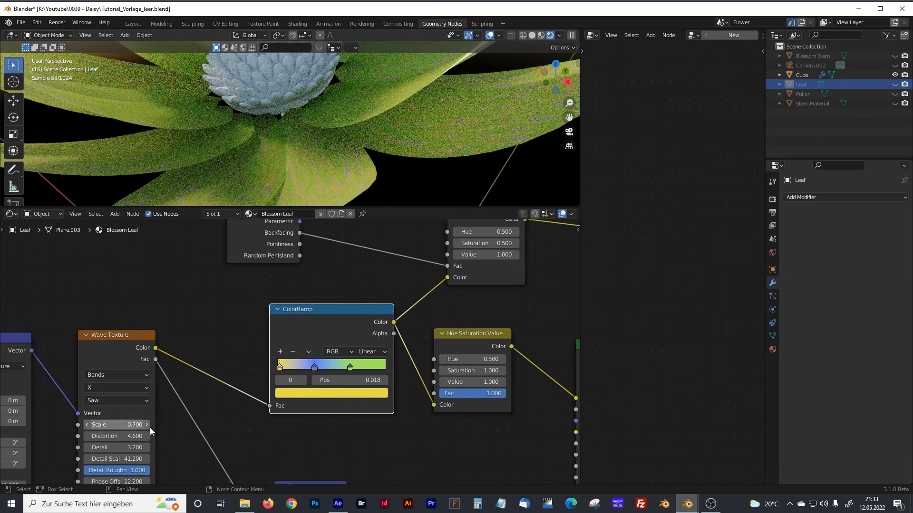
scroll(315, 167, "up", 3)
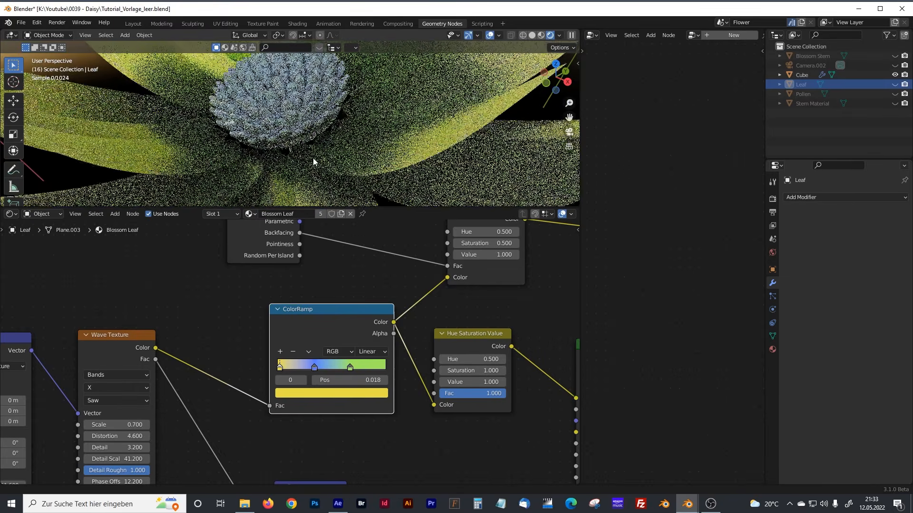
Set the ColorRamp's first stop to near-white and its middle stop to light grey with saturation 0 and value 0.706
left_click_drag(344, 309, 316, 315)
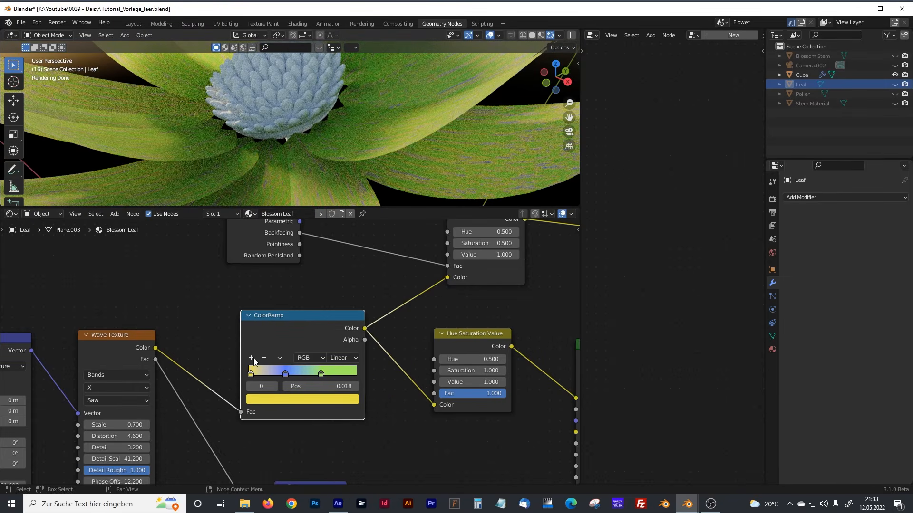
left_click(261, 400)
left_click(283, 293)
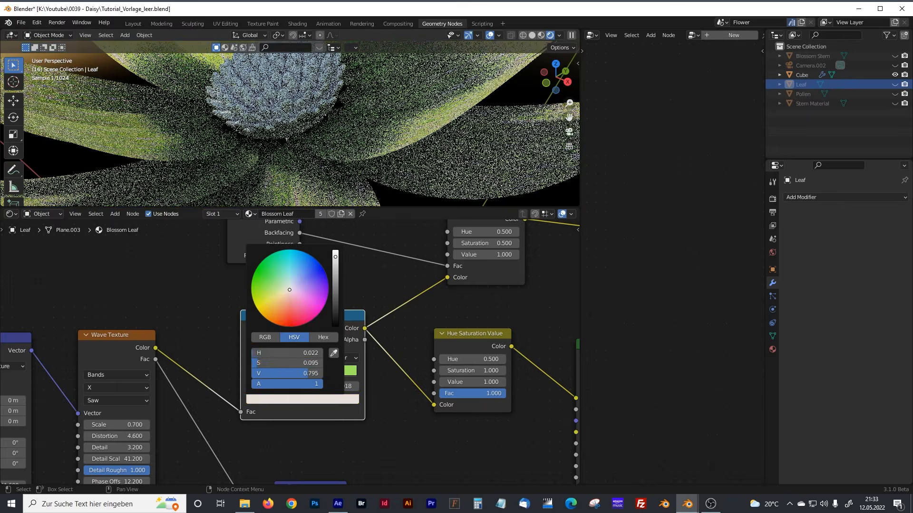
left_click(286, 373)
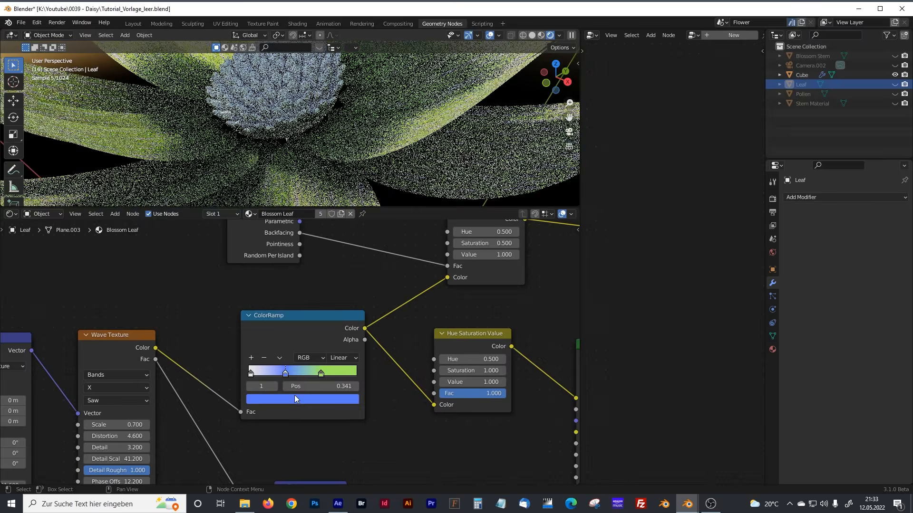
left_click(295, 396)
left_click_drag(286, 365, 251, 364)
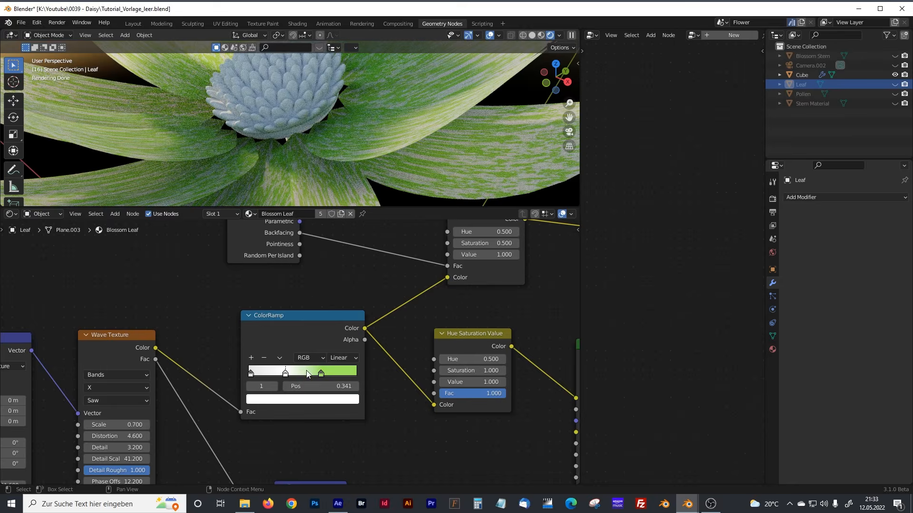
left_click(295, 399)
left_click(336, 272)
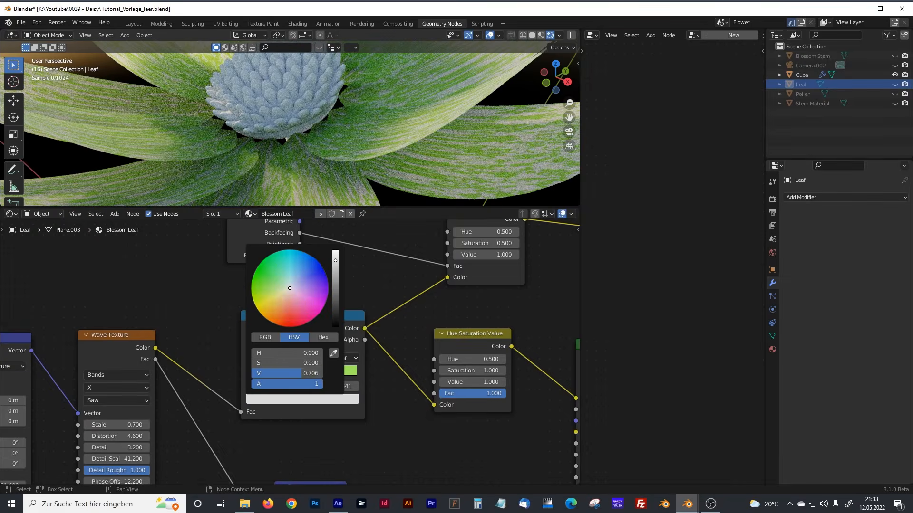
Desaturate the green last stop of the ColorRamp to near-white
left_click(325, 373)
left_click(323, 396)
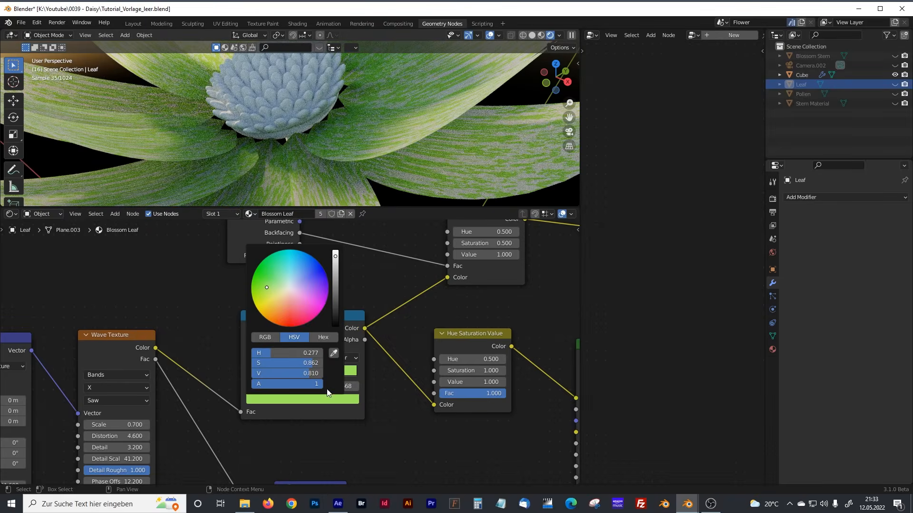
left_click_drag(313, 363, 252, 363)
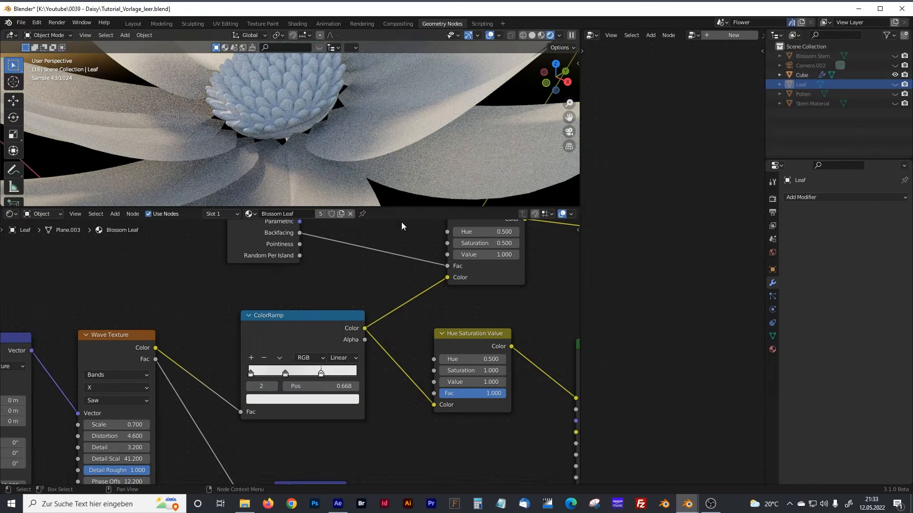
Examine how ColorRamp feeds both Hue Saturation Value nodes and how the Geometry node's Backfacing output drives the upper node's factor
scroll(406, 276, "down", 1)
middle_click_drag(389, 292, 340, 291)
mouse_move(326, 357)
middle_mouse_down()
mouse_move(284, 328)
mouse_move(322, 371)
middle_mouse_up()
scroll(320, 306, "up", 2)
scroll(322, 371, "down", 1)
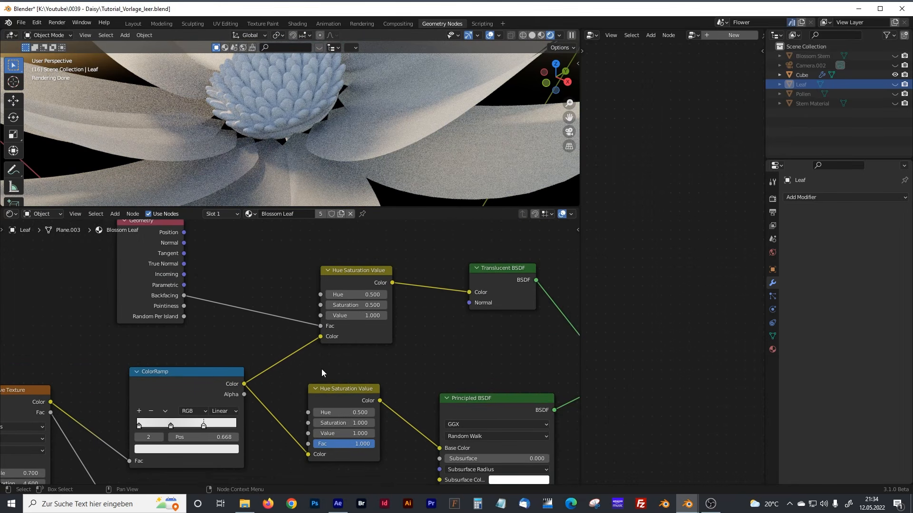
left_click_drag(340, 391, 345, 389)
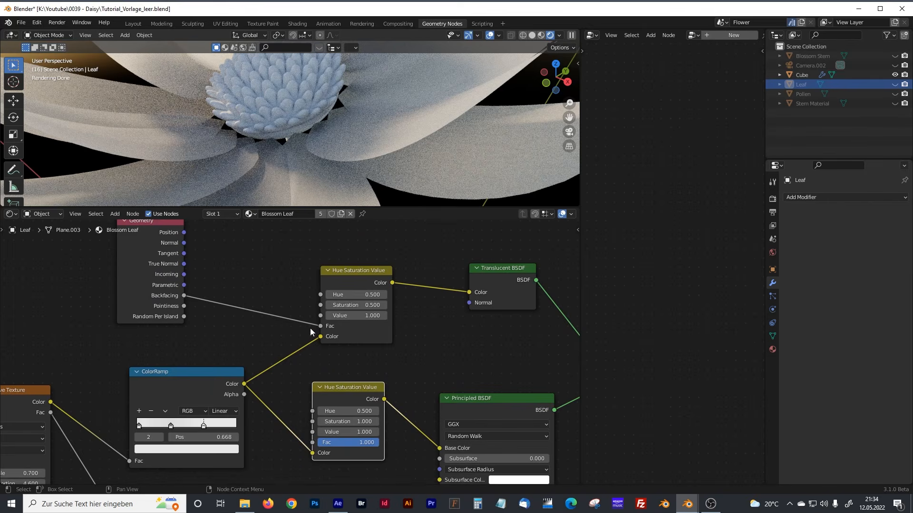
left_click_drag(343, 269, 346, 272)
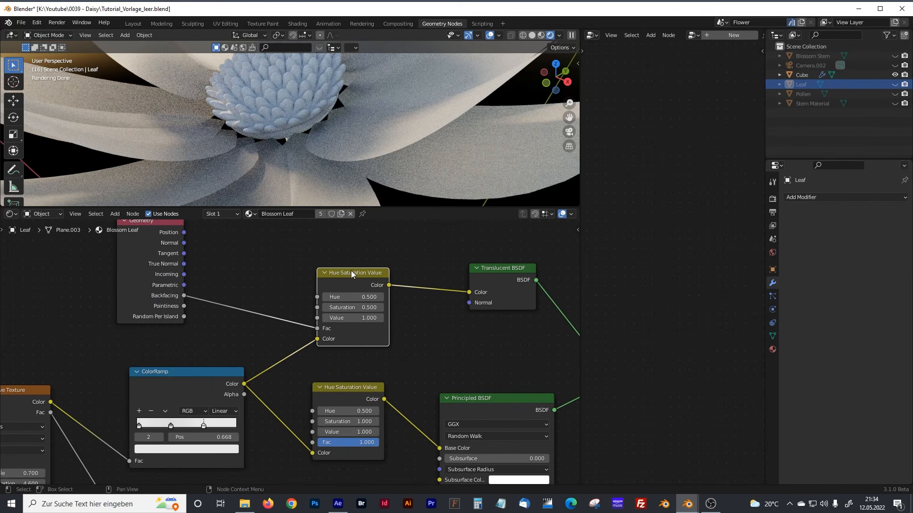
left_click_drag(181, 222, 233, 235)
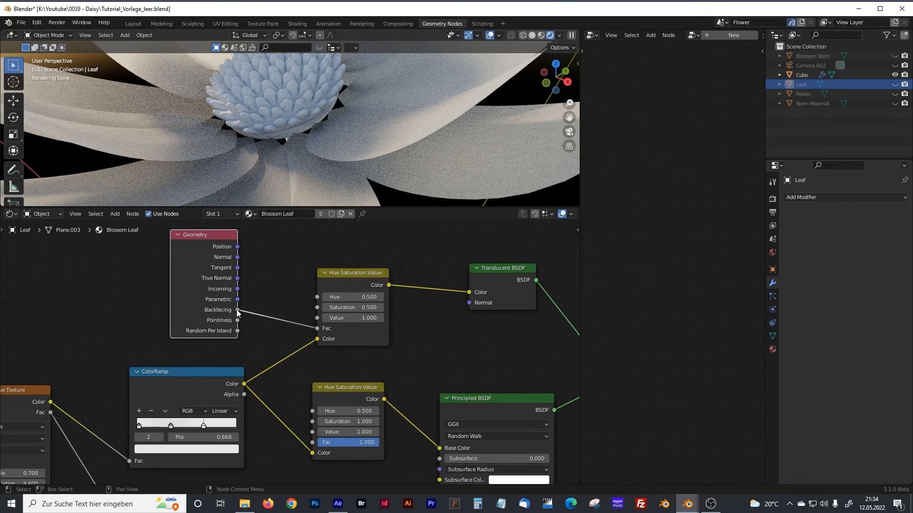
Try Mix Shader factors of 0.158 and 0.783 between Translucent BSDF and Principled BSDF and compare the petals
middle_click_drag(415, 344, 195, 311)
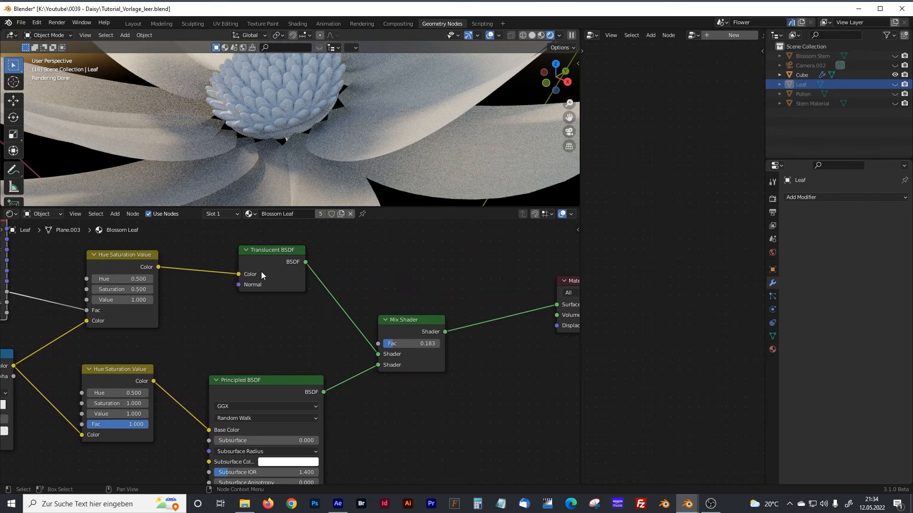
left_click_drag(271, 255, 261, 258)
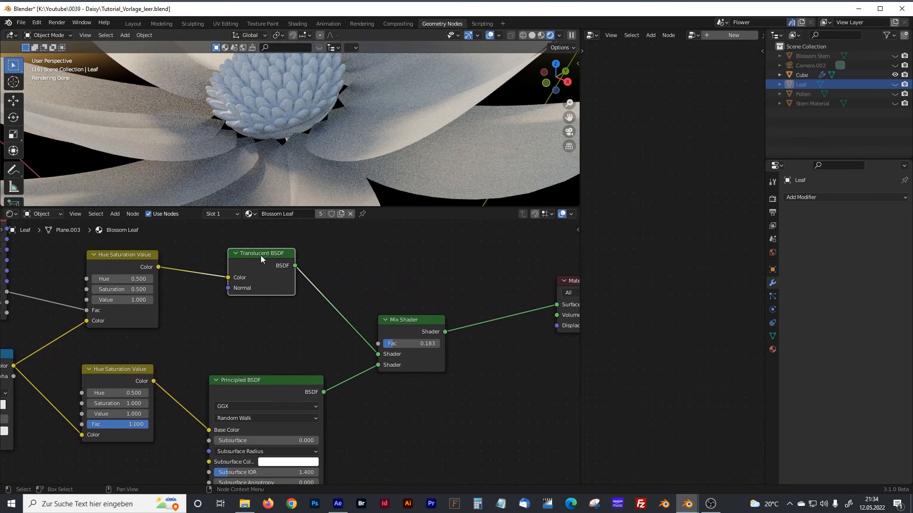
left_click_drag(400, 325, 403, 343)
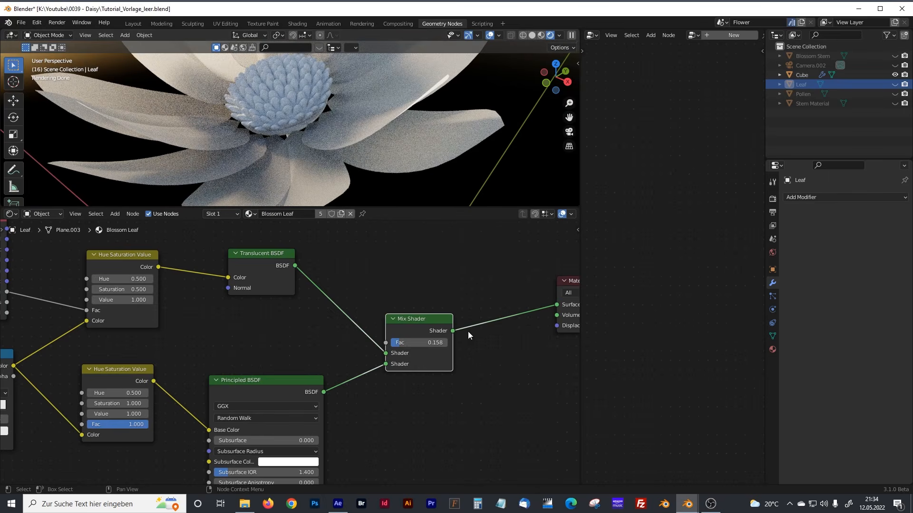
left_click_drag(421, 322, 432, 343)
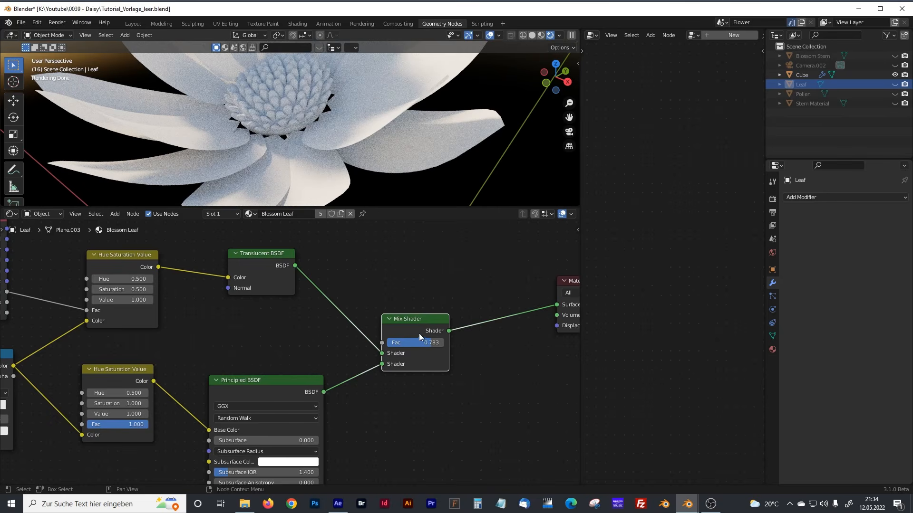
middle_click_drag(278, 104, 329, 150, "shift")
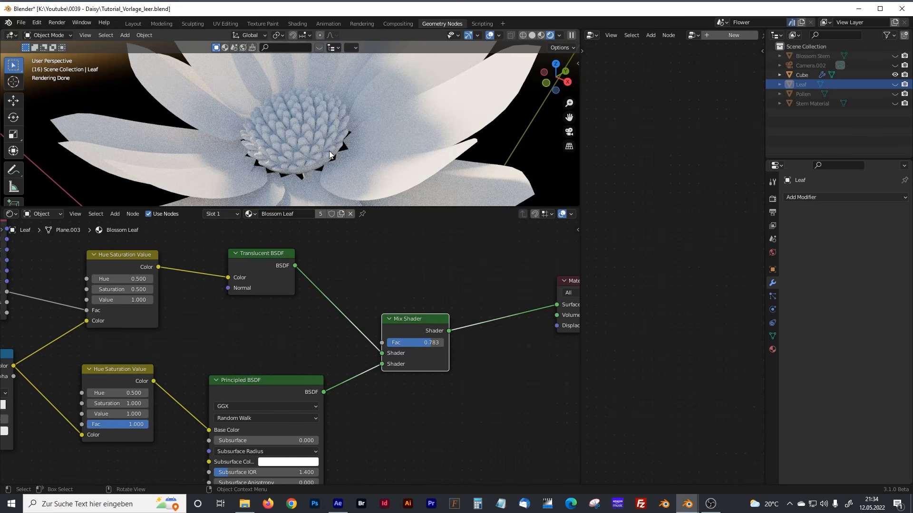
scroll(329, 151, "down", 1)
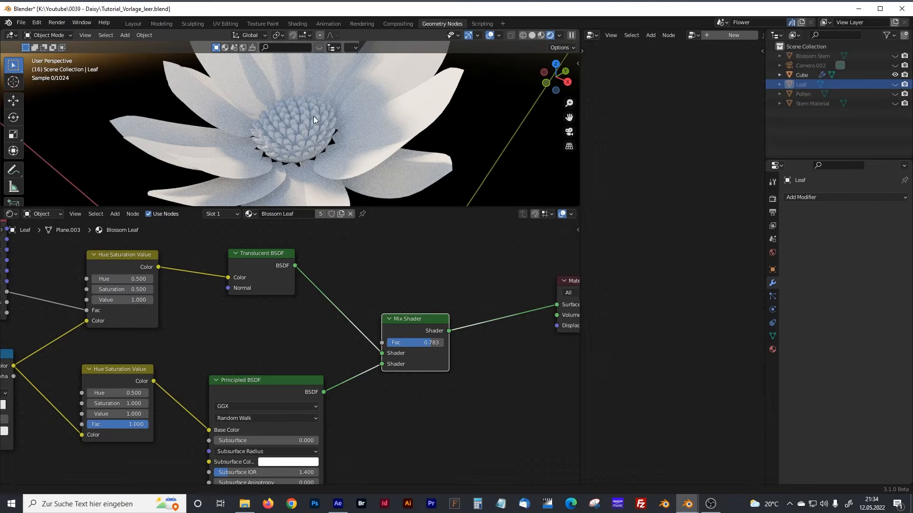
middle_click_drag(308, 96, 321, 126, "shift")
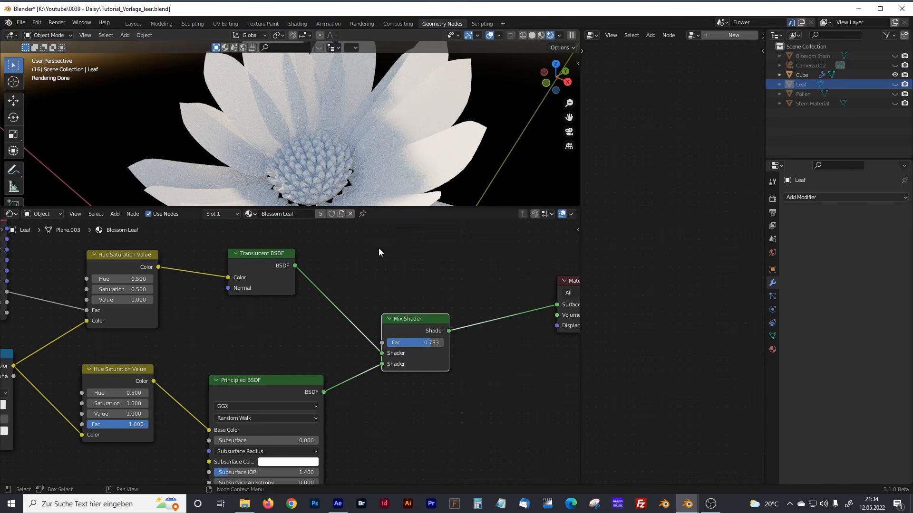
Set the Mix Shader factor to 0.200 and check the petals from another angle
left_click_drag(428, 345, 395, 346)
middle_click_drag(350, 142, 374, 152)
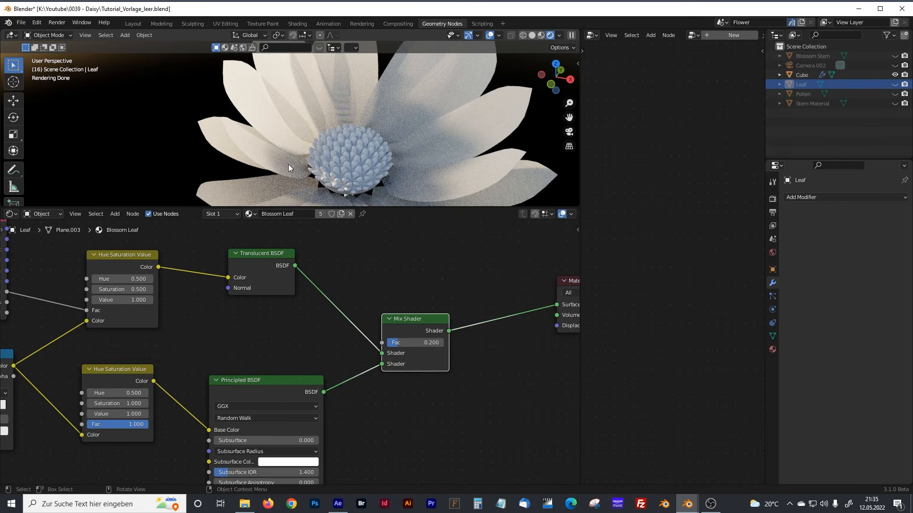
Examine the Principled BSDF and Translucent BSDF nodes and how light passes through the petals from a lower angle
left_click_drag(294, 382, 295, 354)
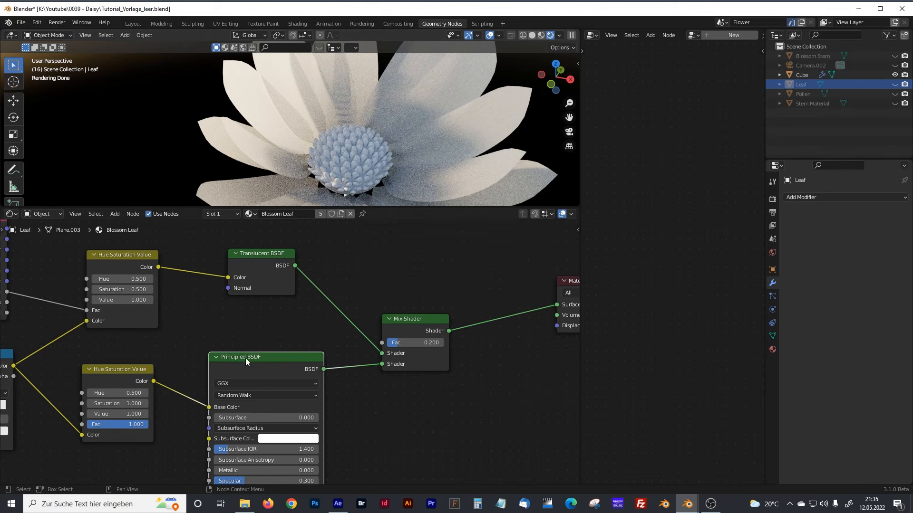
left_click_drag(245, 358, 243, 347)
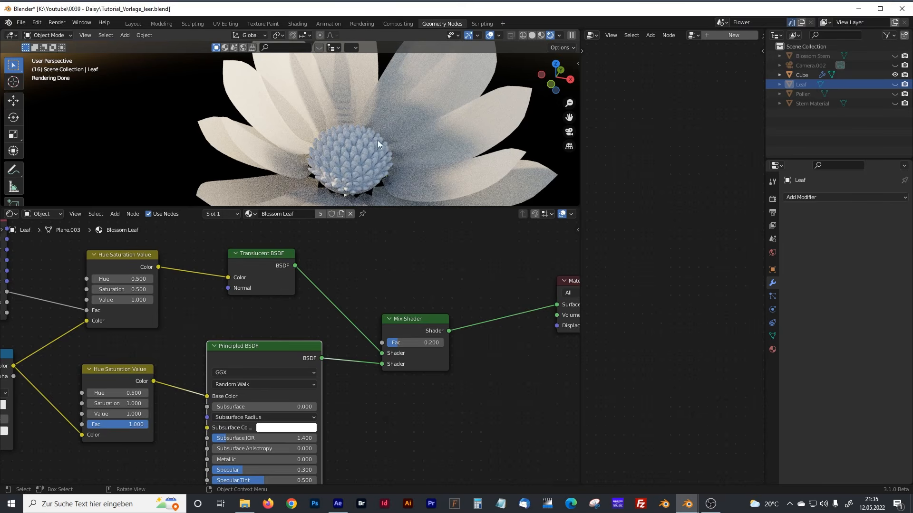
left_click_drag(265, 255, 275, 258)
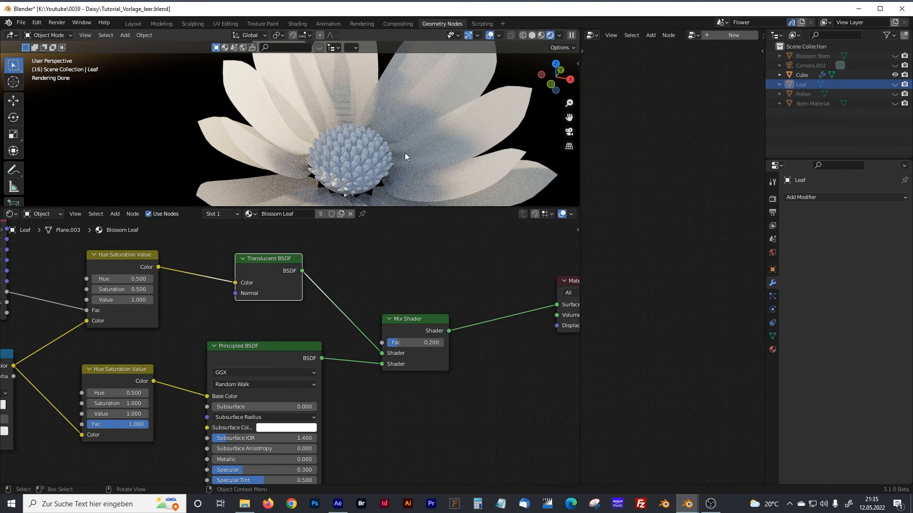
left_click_drag(264, 259, 257, 256)
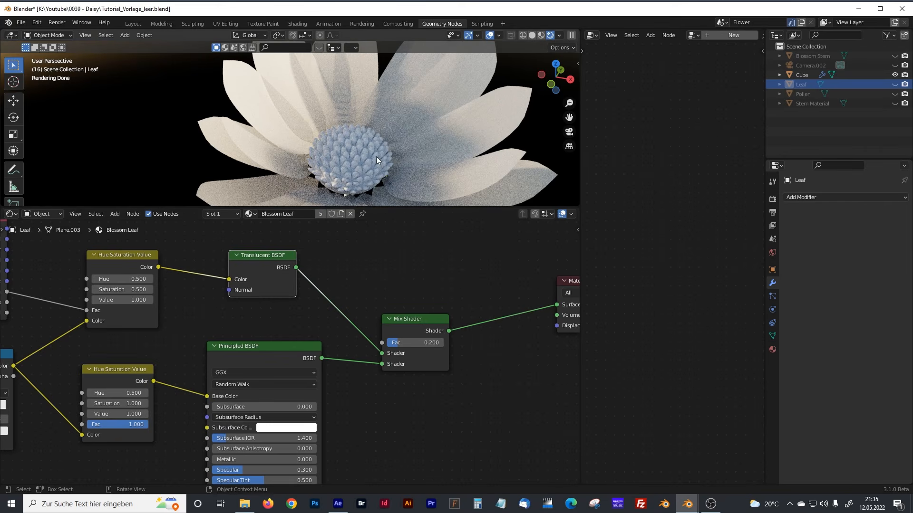
middle_click_drag(399, 155, 392, 141)
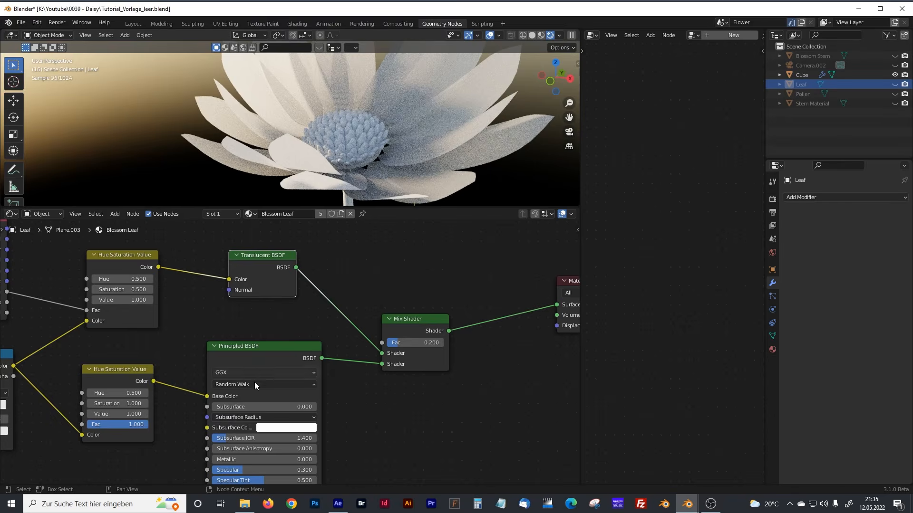
middle_click_drag(369, 159, 363, 135)
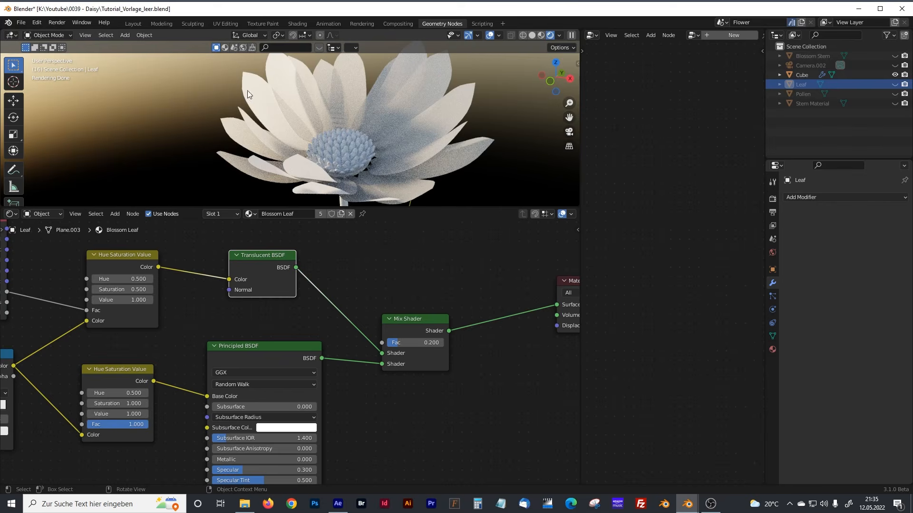
Bring the whole Blossom Leaf node tree into view and enlarge the 3D viewport to show the complete blossom
scroll(247, 273, "down", 4)
middle_click_drag(244, 273, 365, 268)
scroll(357, 265, "down", 4)
left_click_drag(414, 207, 413, 192)
scroll(352, 217, "up", 2)
left_click_drag(419, 109, 384, 264)
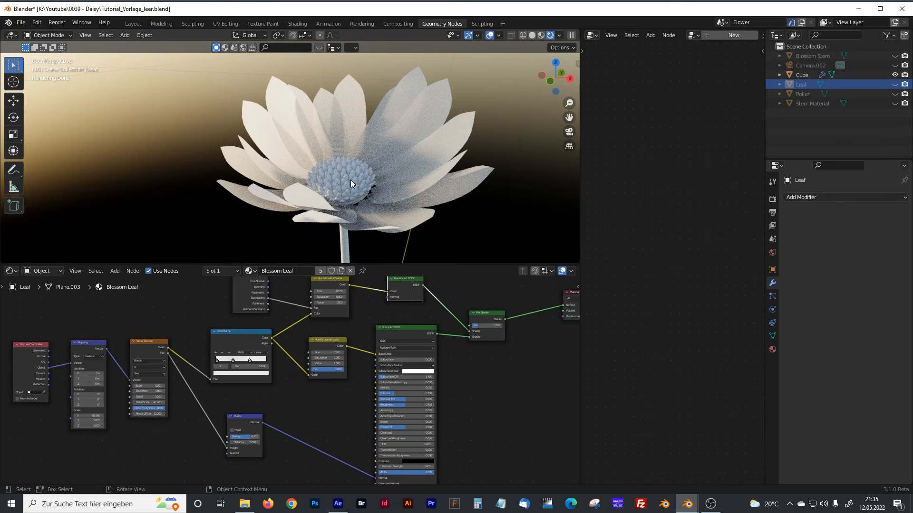
Examine the Blossom Leaf node tree from Texture Coordinate and Mapping through Wave Texture, ColorRamp and Bump to the Mix Shader
middle_click_drag(349, 199, 349, 149, "shift")
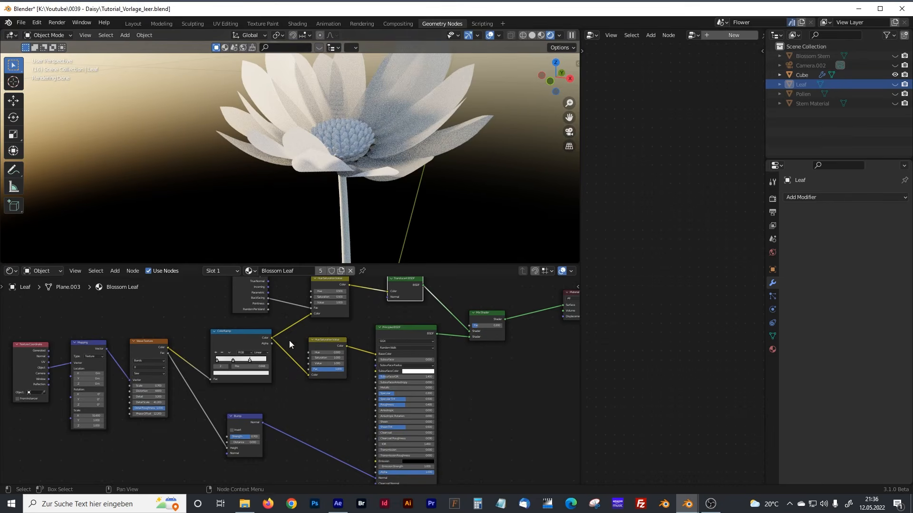
left_click_drag(269, 263, 261, 119)
middle_click_drag(195, 242, 284, 220)
scroll(240, 250, "up", 1)
scroll(241, 250, "up", 6)
middle_click_drag(239, 248, 299, 324)
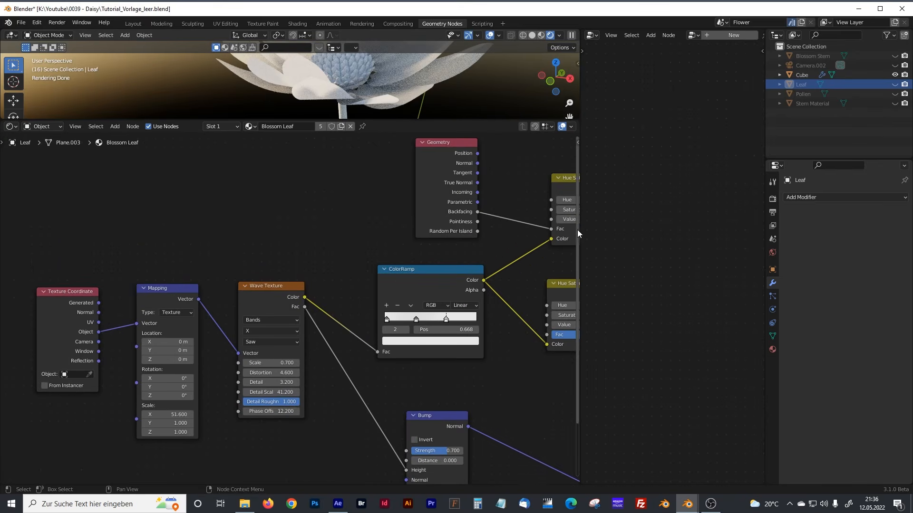
middle_click_drag(388, 250, 394, 235)
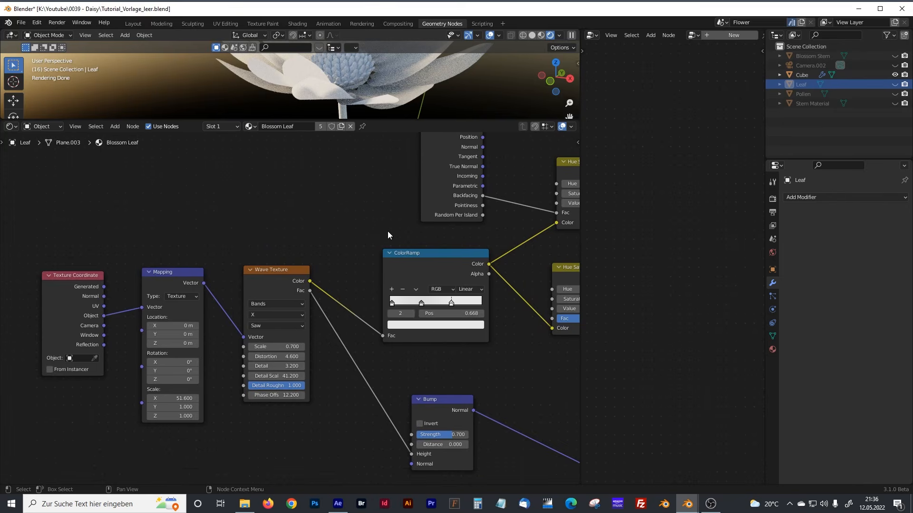
scroll(388, 235, "down", 1)
middle_click_drag(481, 244, 140, 255)
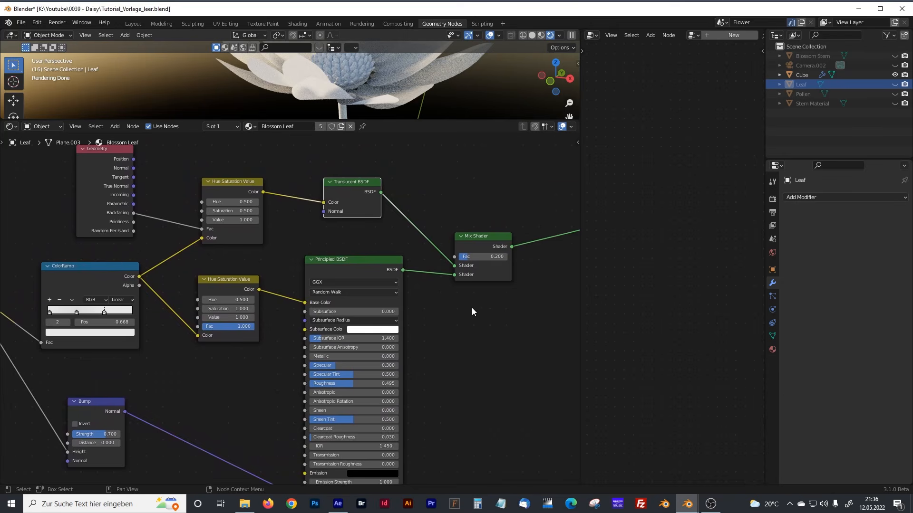
scroll(494, 312, "down", 1)
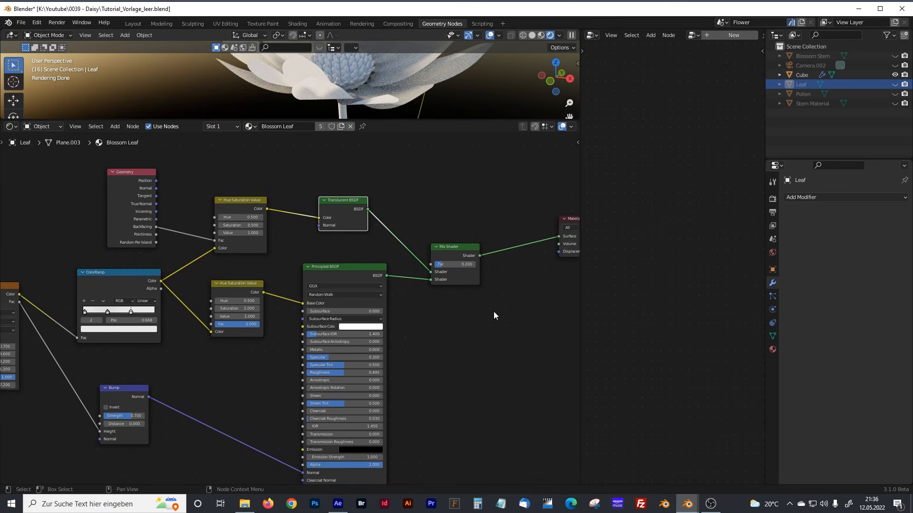
mouse_move(494, 312)
middle_mouse_down()
mouse_move(438, 312)
mouse_move(510, 307)
middle_mouse_up()
scroll(438, 301, "up", 1)
middle_click_drag(350, 271, 477, 283)
Enlarge the 3D viewport and inspect the whole rendered blossom and its stem from a higher angle
left_click_drag(461, 120, 461, 355)
middle_click_drag(367, 223, 378, 228)
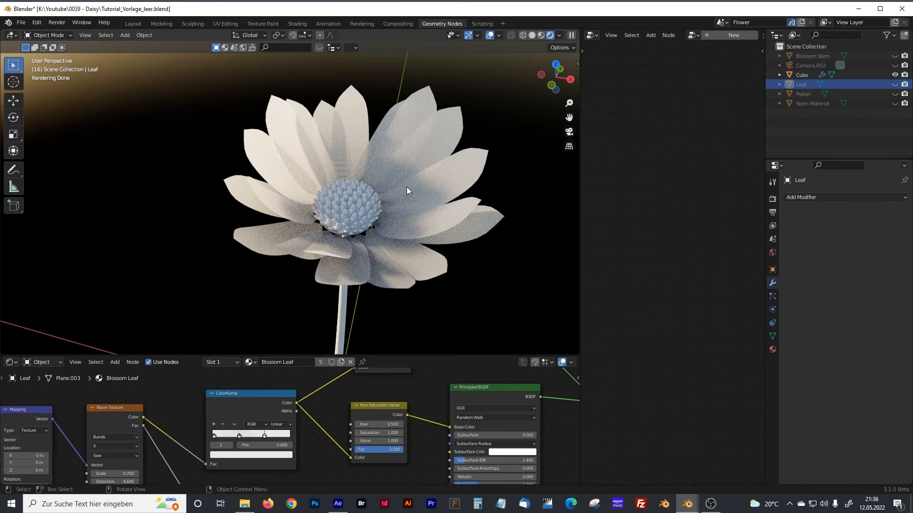
scroll(406, 186, "down", 1)
Select the flower's Cube object and bring the Quadratic Bezier node of the Blossom Base Shape frame into view in a wider node editor
left_click_drag(580, 195, 462, 194)
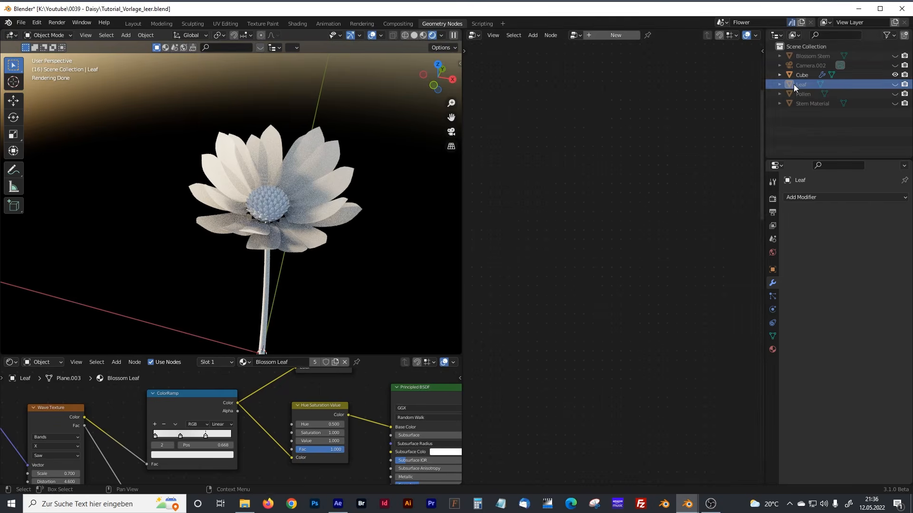
left_click(345, 177)
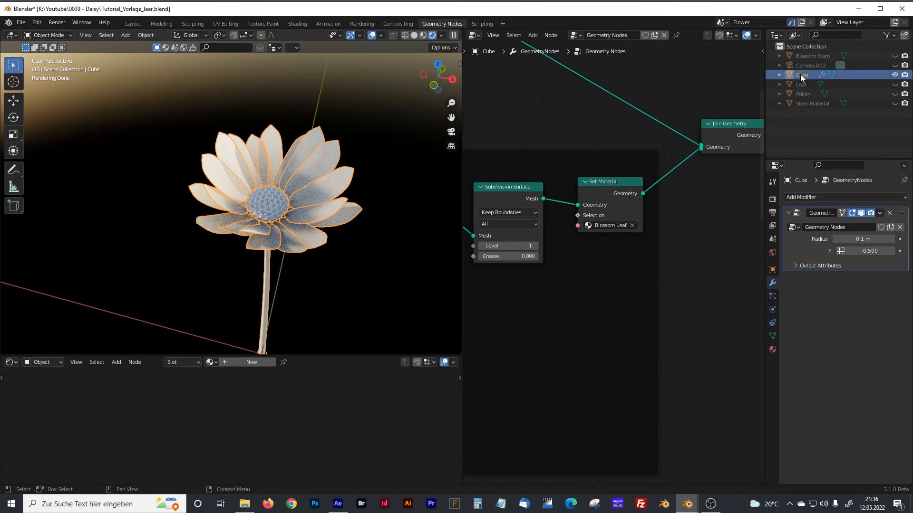
left_click_drag(462, 118, 321, 119)
scroll(373, 136, "down", 5)
middle_click_drag(418, 177, 627, 192)
scroll(508, 195, "down", 6)
middle_click_drag(466, 216, 572, 233)
scroll(515, 227, "up", 4)
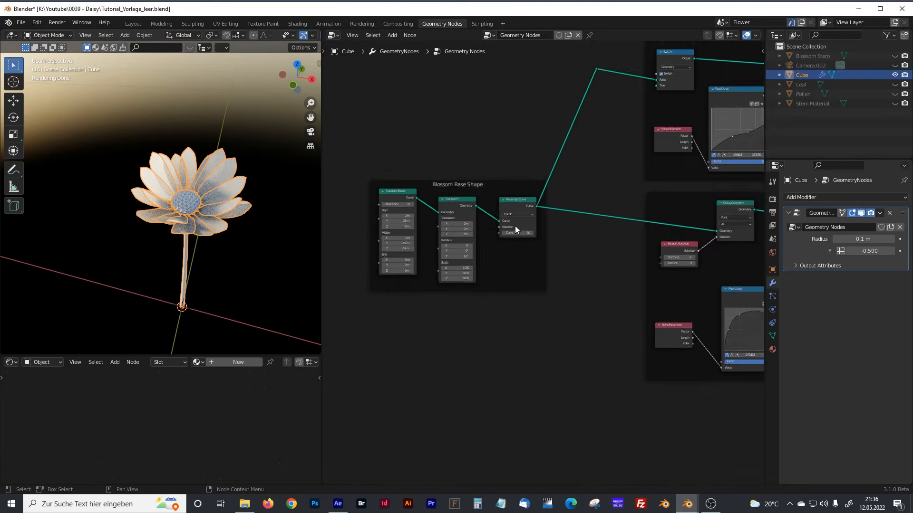
scroll(515, 227, "up", 6)
middle_click_drag(453, 230, 586, 239)
scroll(487, 240, "up", 6)
middle_click_drag(458, 235, 547, 248)
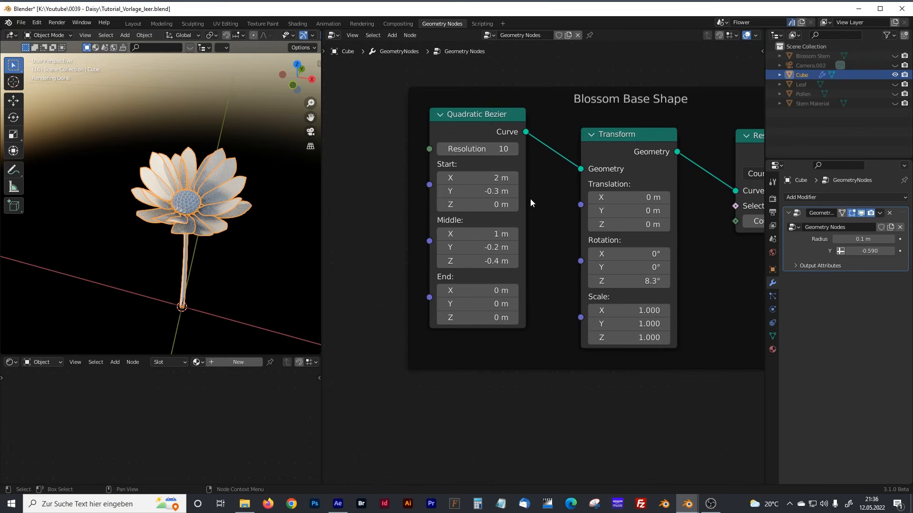
left_click_drag(482, 113, 486, 115)
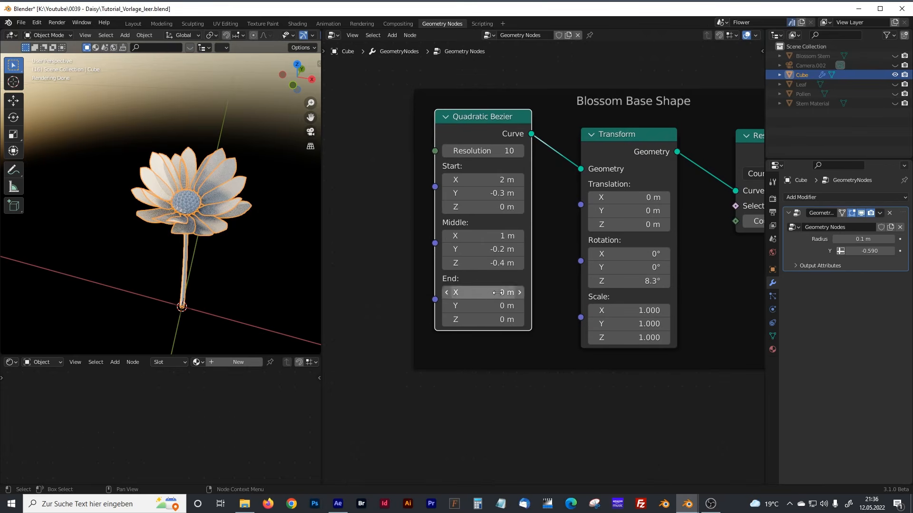
Widen the 3D viewport, switch it to Solid shading and frame the blossom
scroll(210, 230, "up", 5)
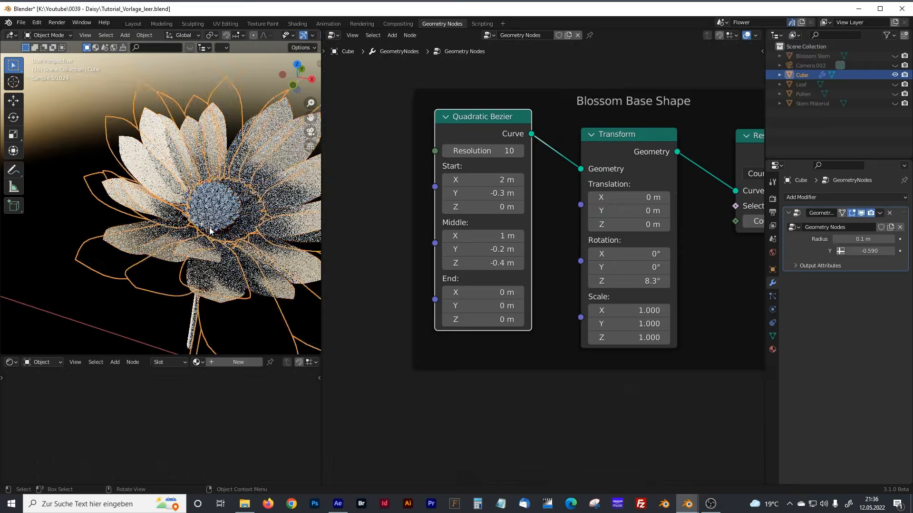
left_click_drag(322, 58, 459, 63)
left_click(422, 36)
scroll(353, 174, "down", 4)
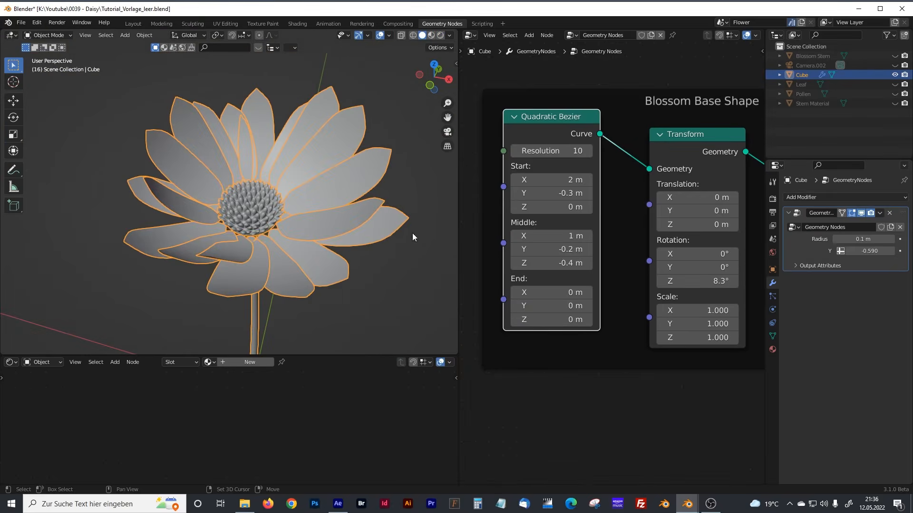
Set the Quadratic Bezier's middle Z to 1.5 m and view the petals from the side
middle_click_drag(335, 237, 336, 230)
left_click_drag(557, 263, 600, 263)
middle_click_drag(347, 193, 381, 187)
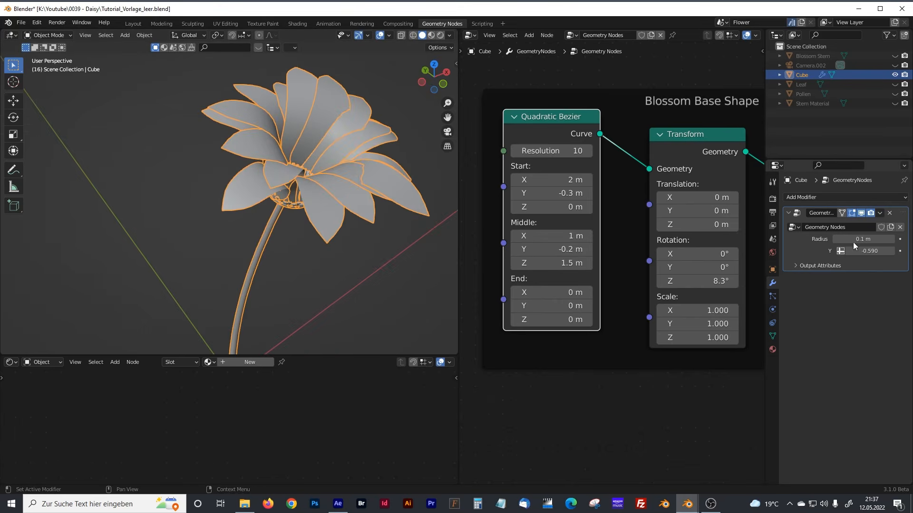
Set the flower modifier's Radius to 0.28 m and its Y value to 0.300
left_click_drag(841, 251, 891, 239)
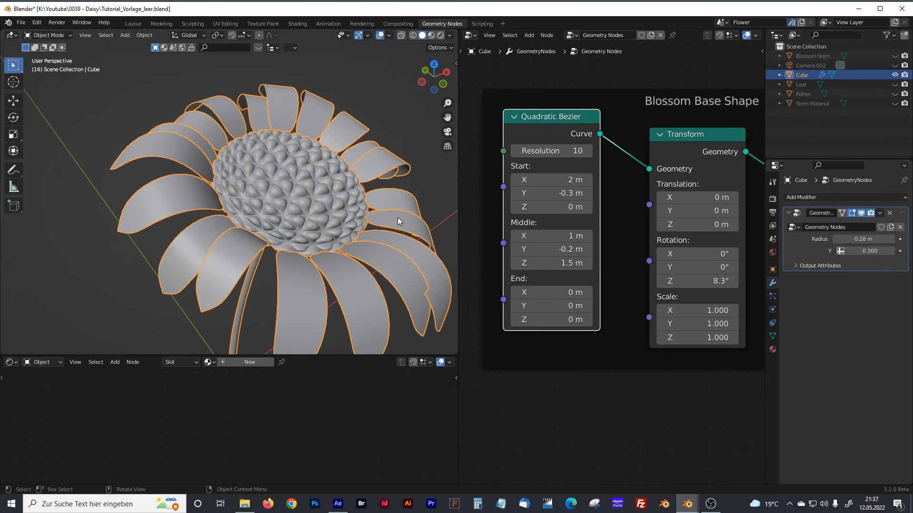
scroll(375, 225, "down", 3)
scroll(594, 304, "down", 4)
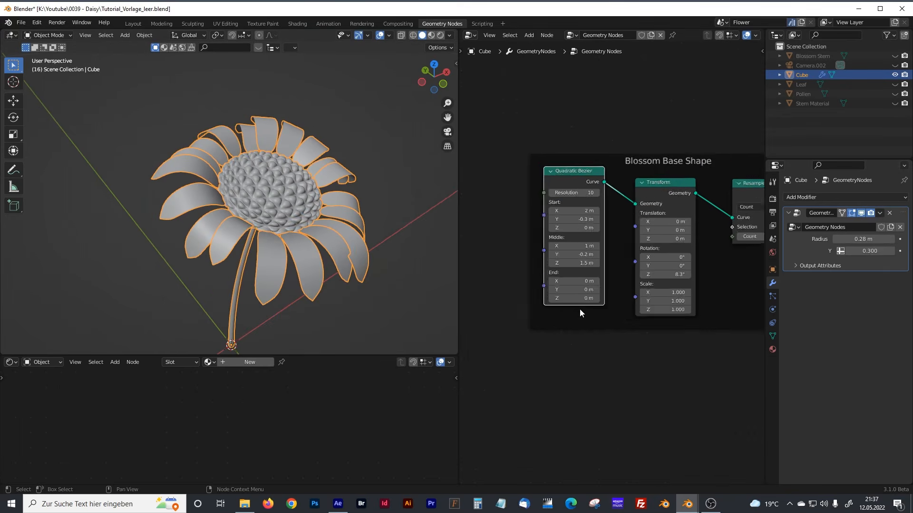
Set the Curve to Points count for the petal distribution to 46 and check the deselected flower from another angle
middle_click_drag(620, 313, 560, 198)
scroll(625, 257, "down", 5)
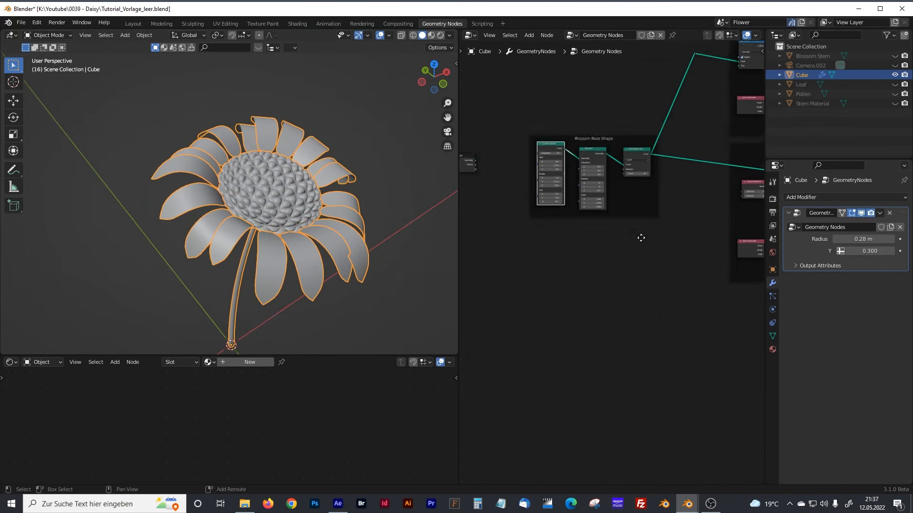
middle_click_drag(641, 238, 460, 267)
scroll(625, 285, "up", 6)
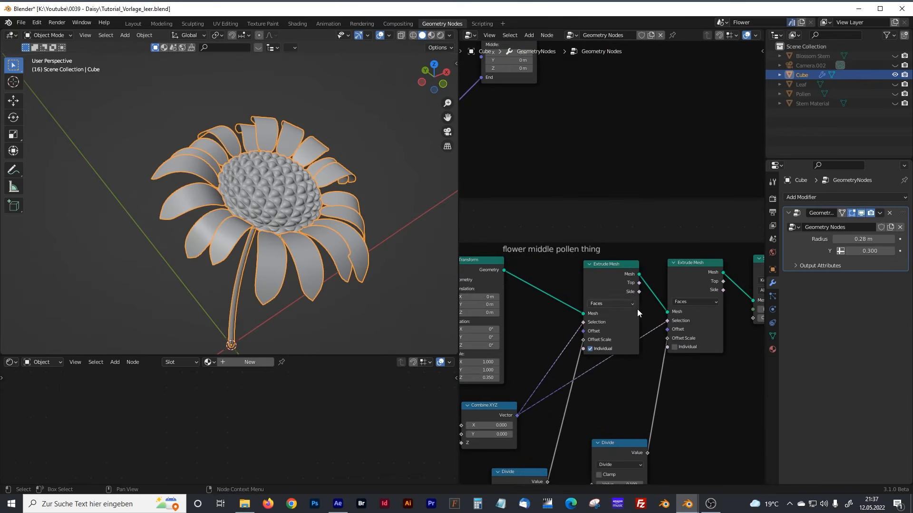
scroll(624, 298, "down", 7)
middle_click_drag(667, 405, 599, 201)
scroll(642, 270, "up", 3)
middle_click_drag(645, 277, 666, 233)
scroll(606, 264, "up", 6)
left_click_drag(642, 302, 722, 302)
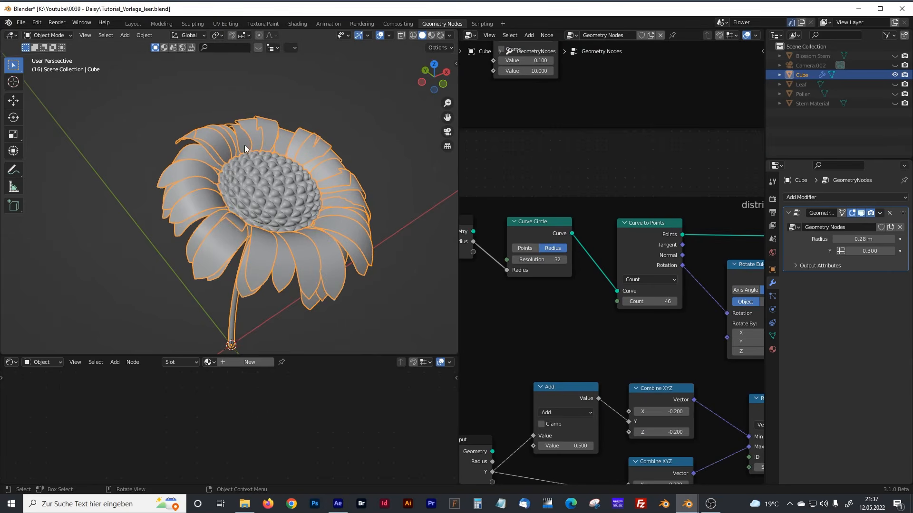
left_click(343, 126)
middle_click_drag(342, 126, 321, 152)
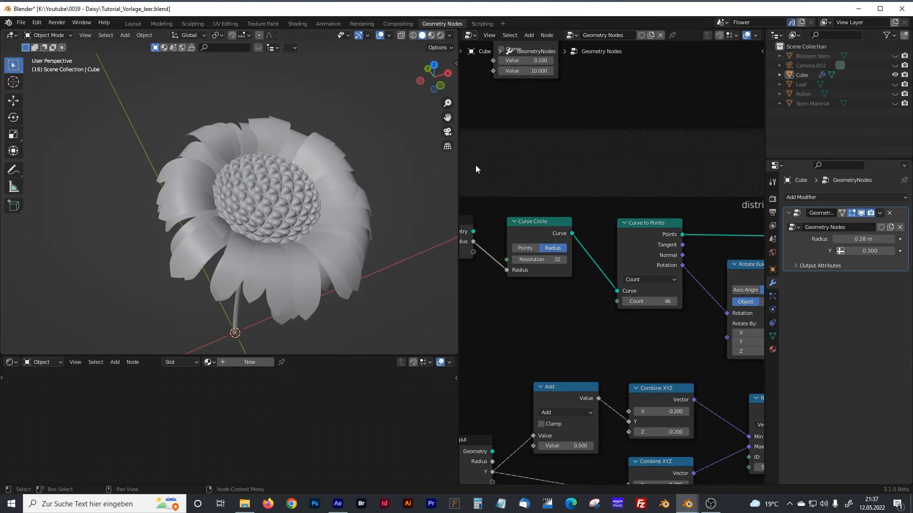